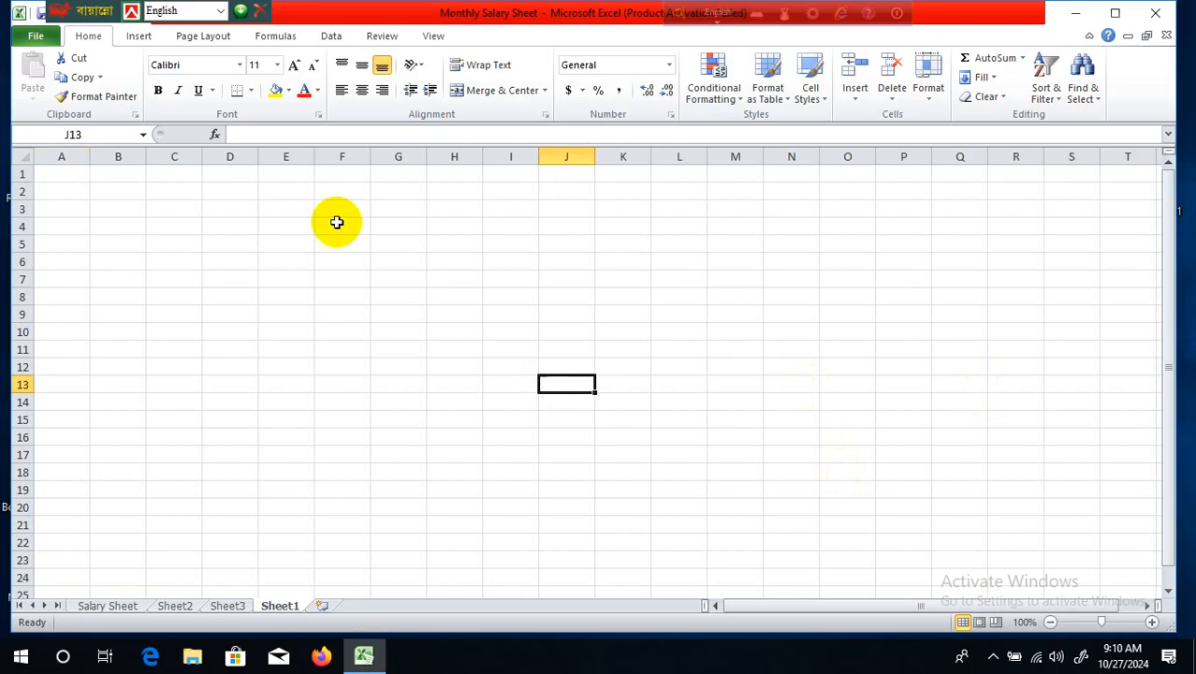
# Merge and center the range C2:P4 into one cell for the title.
pyautogui.moveTo(195, 195); pyautogui.dragTo(788, 229)
pyautogui.click(777, 365)
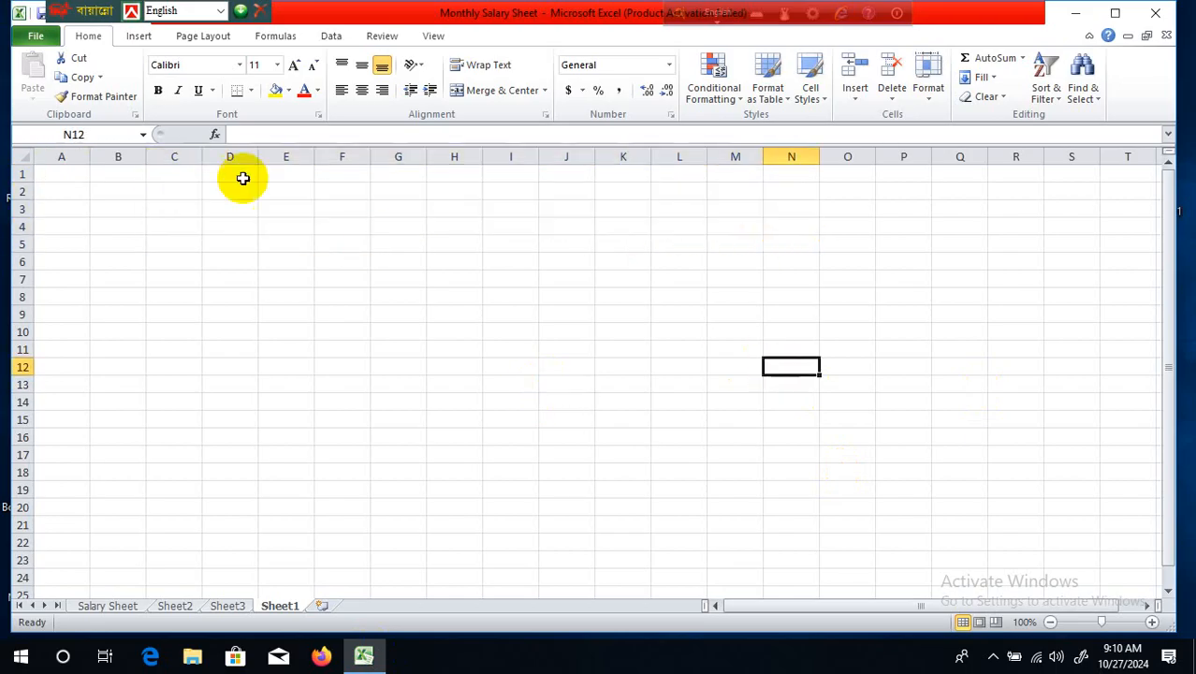
pyautogui.moveTo(180, 194); pyautogui.dragTo(872, 222)
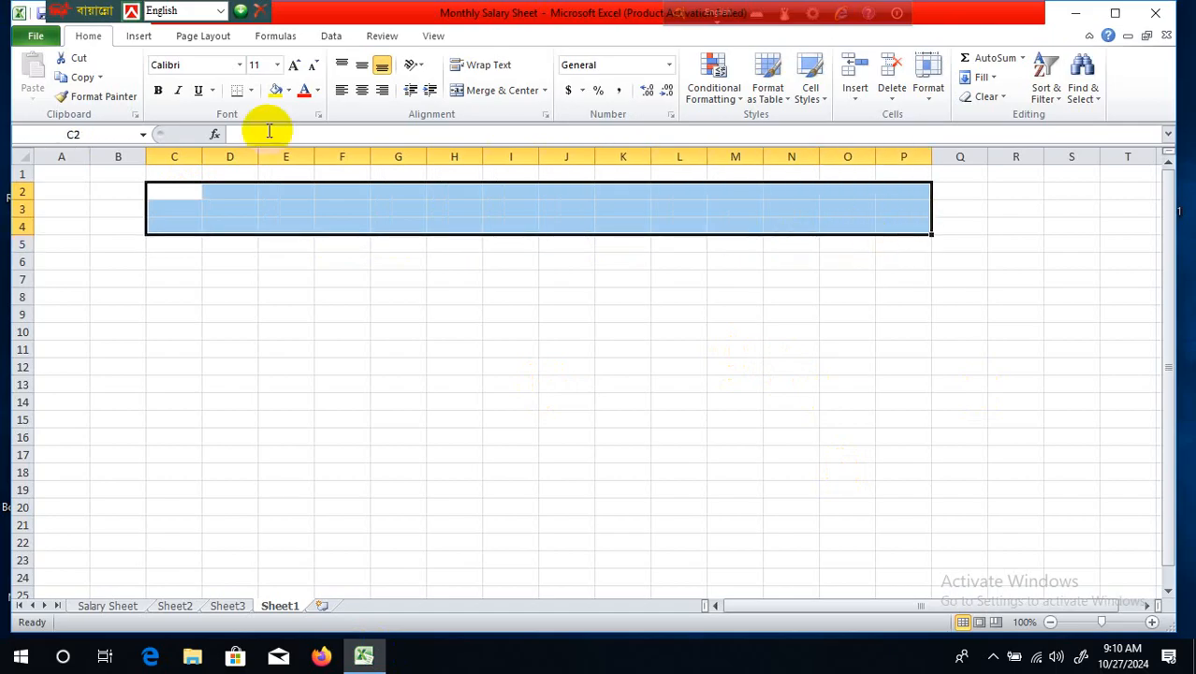
pyautogui.click(503, 91)
pyautogui.click(550, 316)
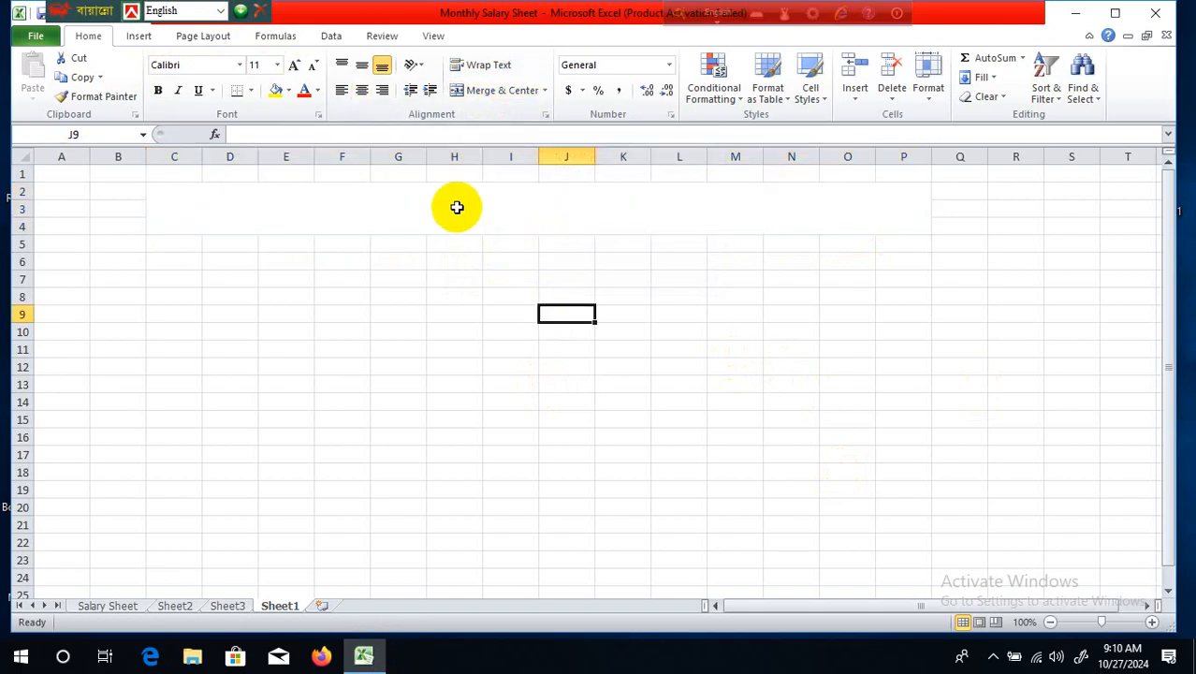
# Enter "Global It" as the start of the title in the merged cell C2:P4.
pyautogui.click(457, 207)
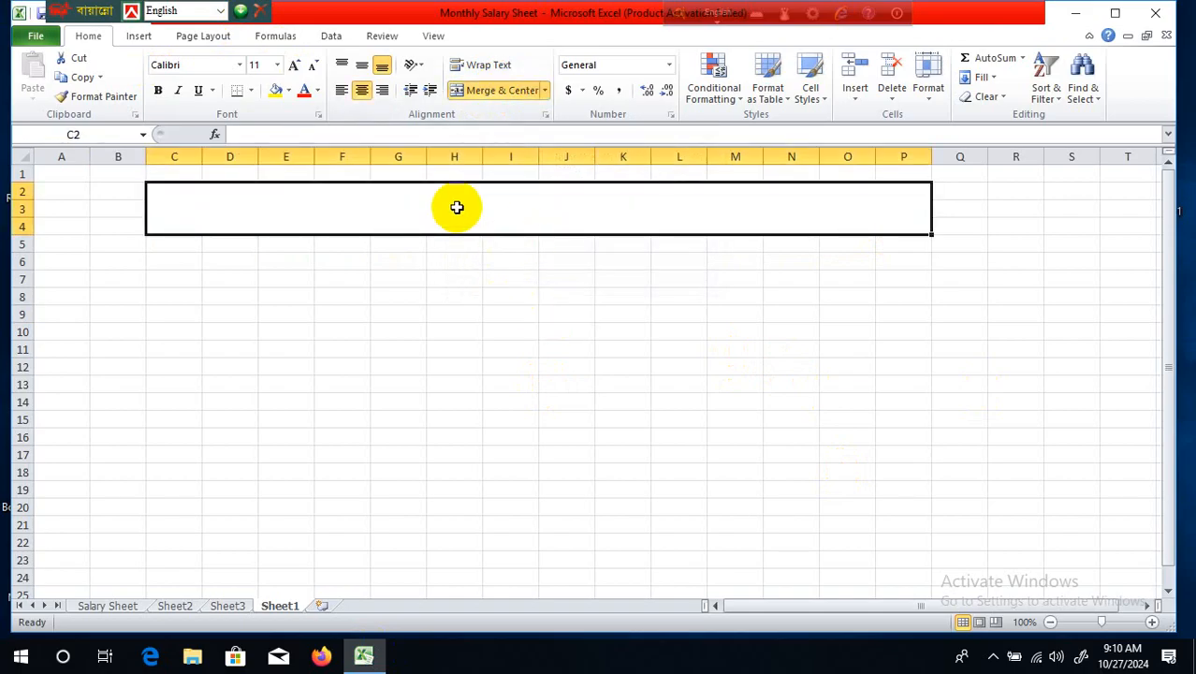
pyautogui.write('Gl')
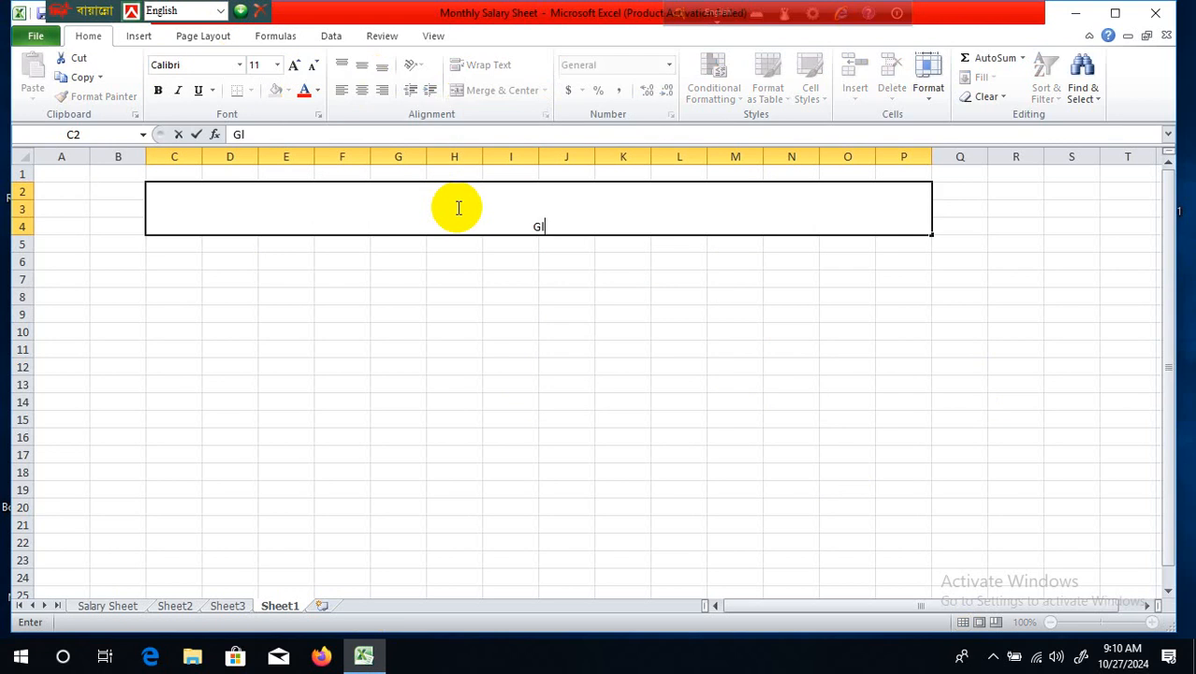
pyautogui.write('obal It')
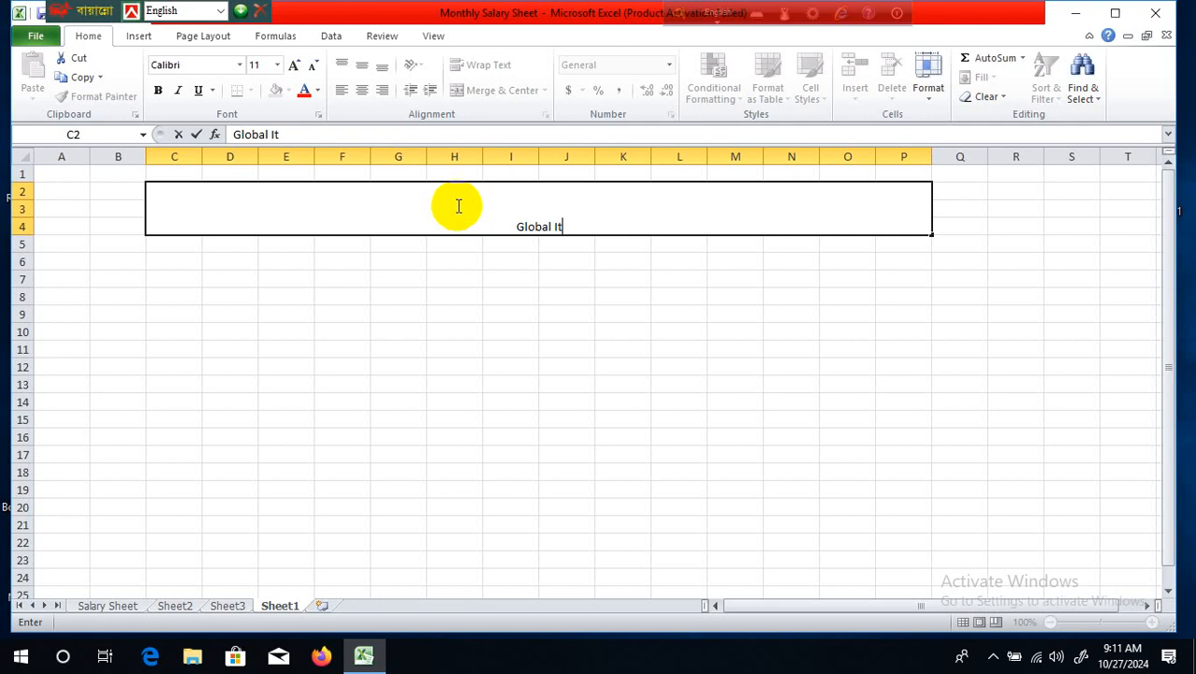
pyautogui.click(1080, 14)
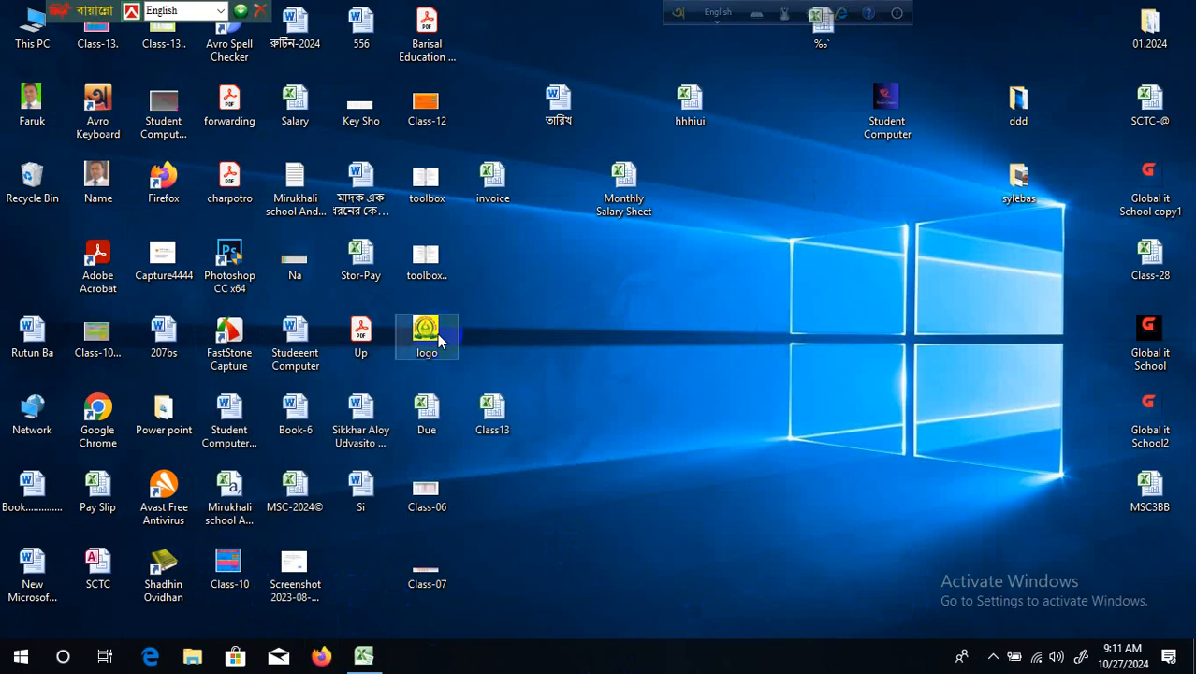
pyautogui.click(232, 484)
pyautogui.click(363, 540)
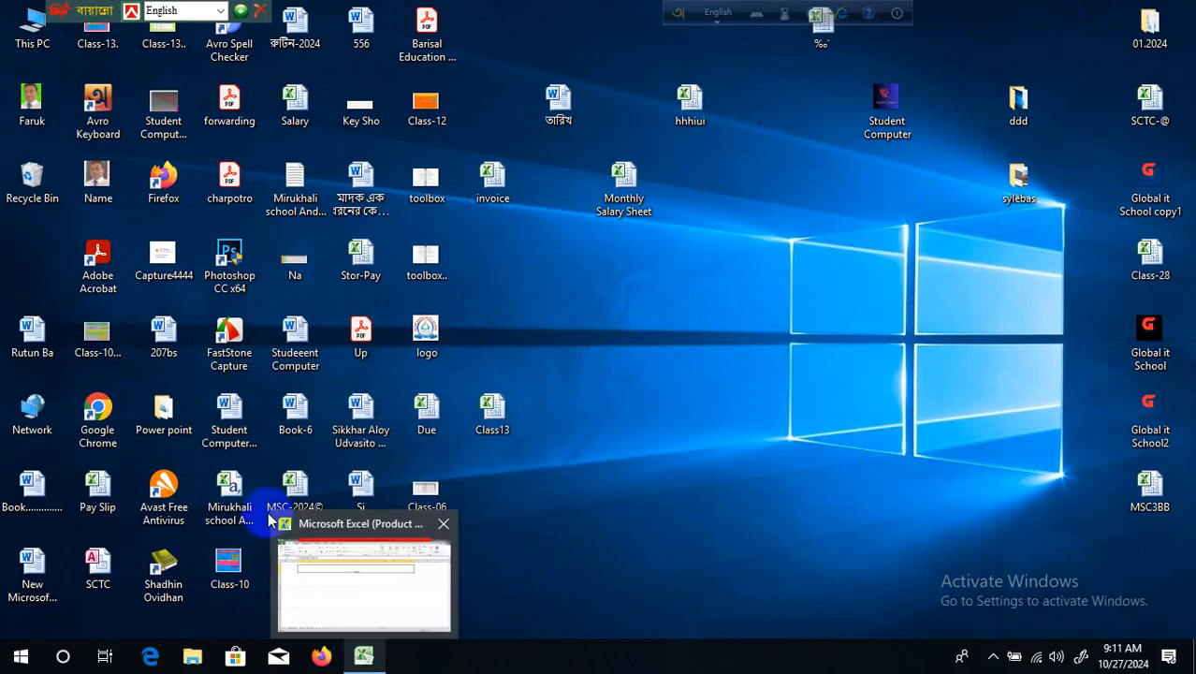
pyautogui.click(245, 365)
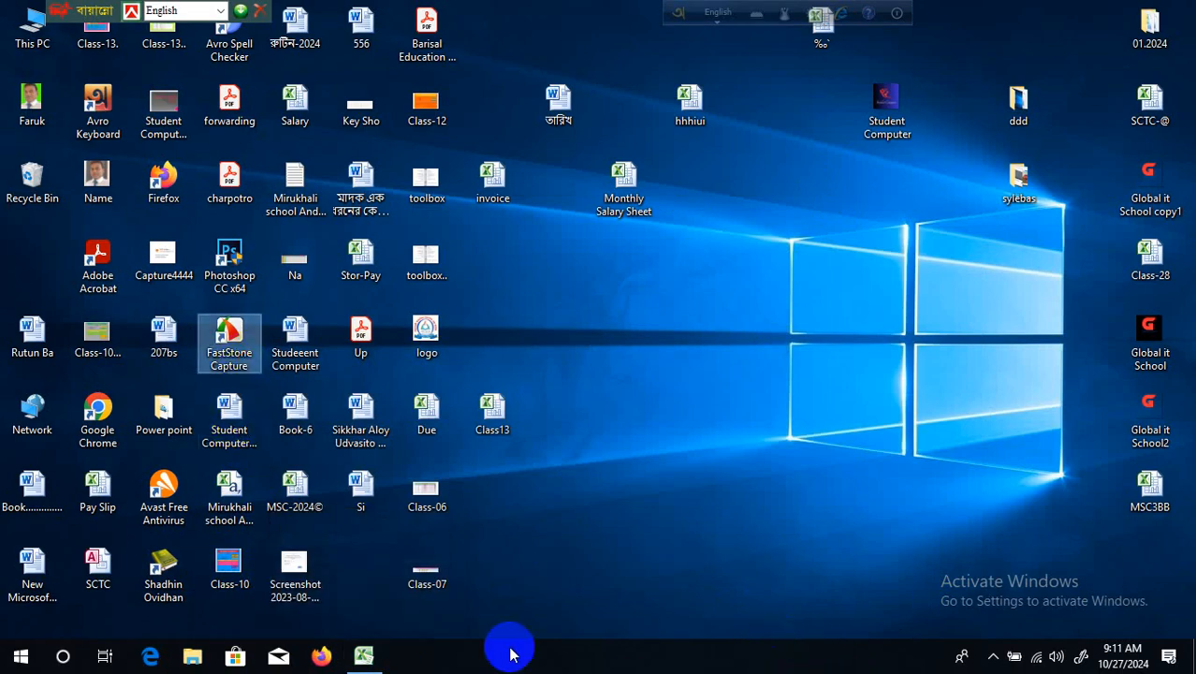
pyautogui.click(361, 660)
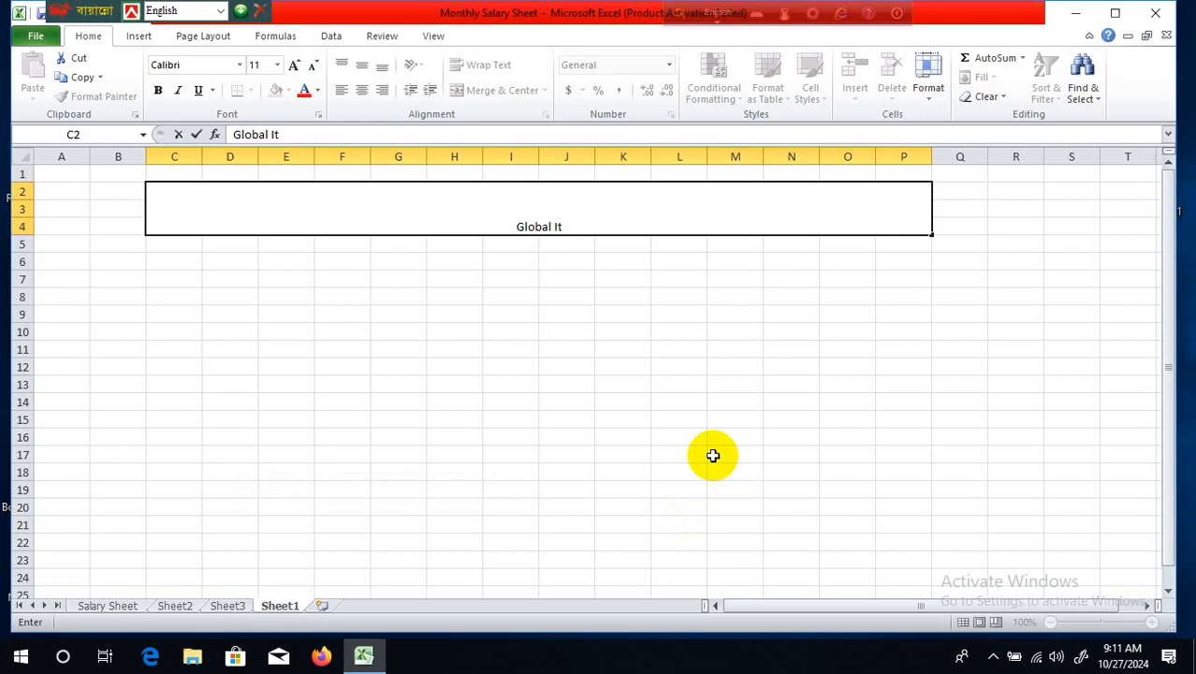
# Complete the title so that it reads "Global It School" and commit the entry.
pyautogui.write('Schoo')
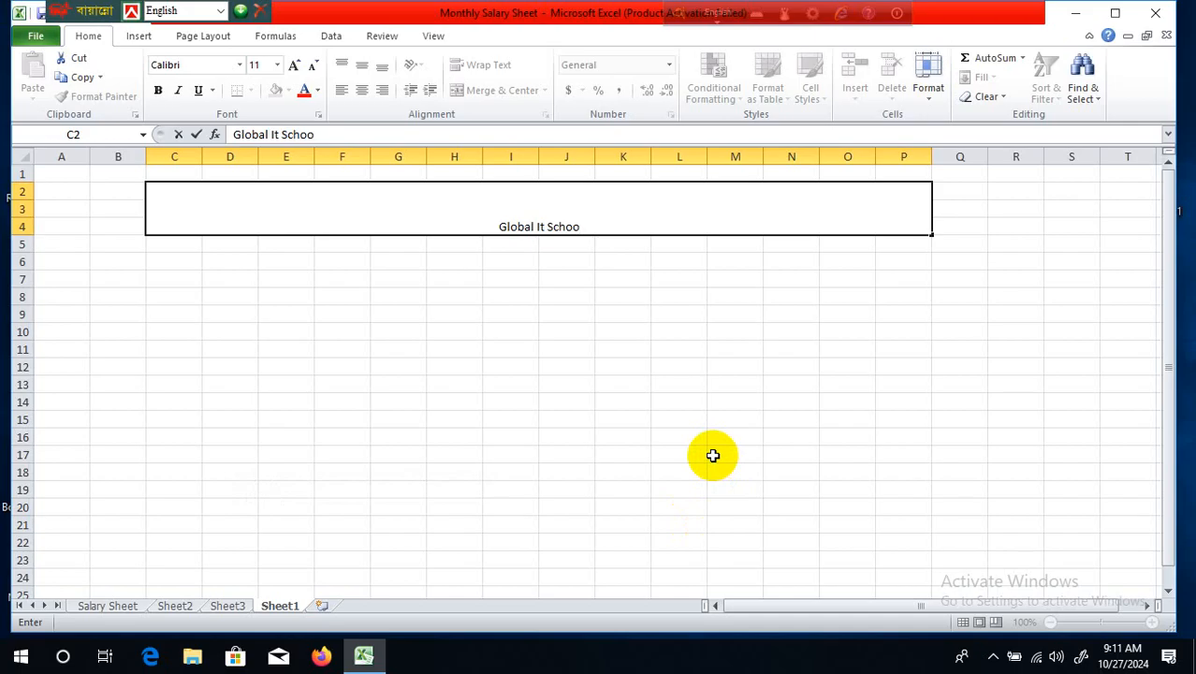
pyautogui.write('l')
pyautogui.click(729, 452)
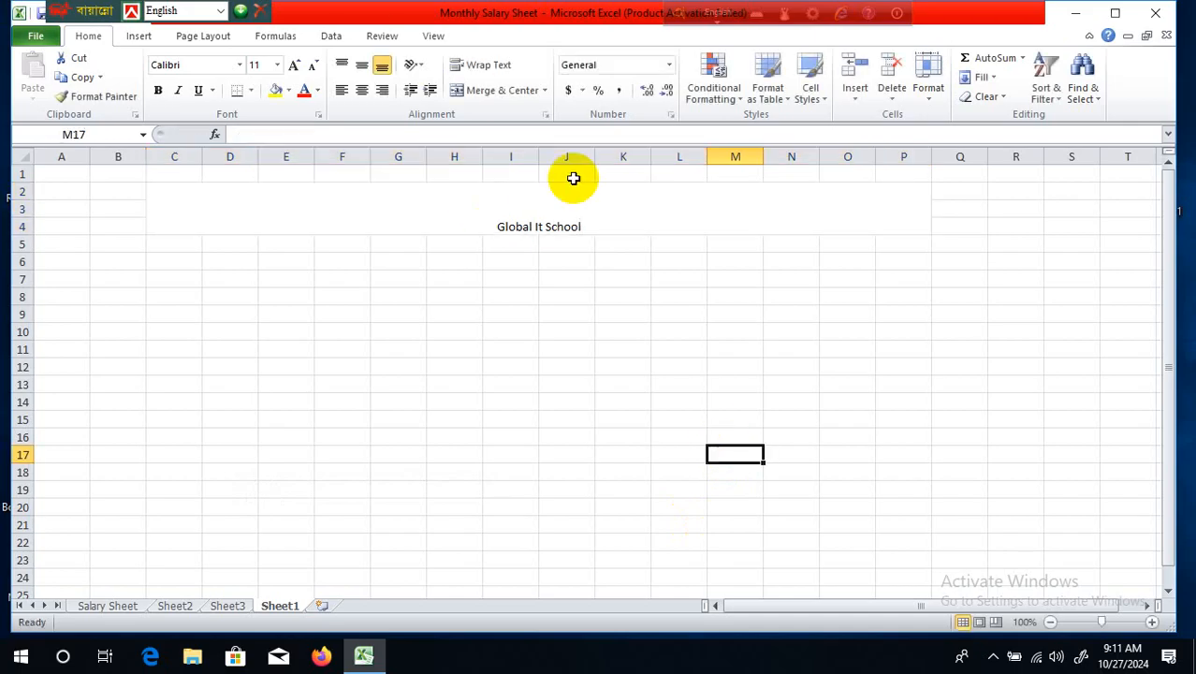
# Enlarge the "Global It School" title to font size 36.
pyautogui.click(625, 219)
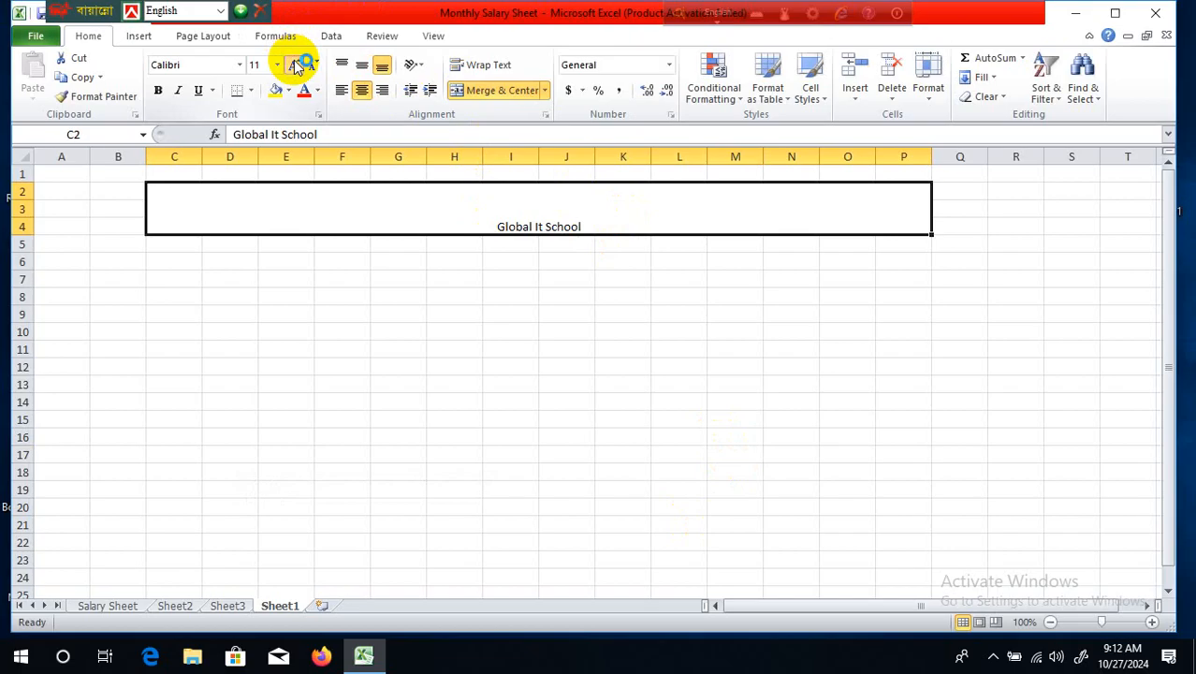
pyautogui.click(508, 384)
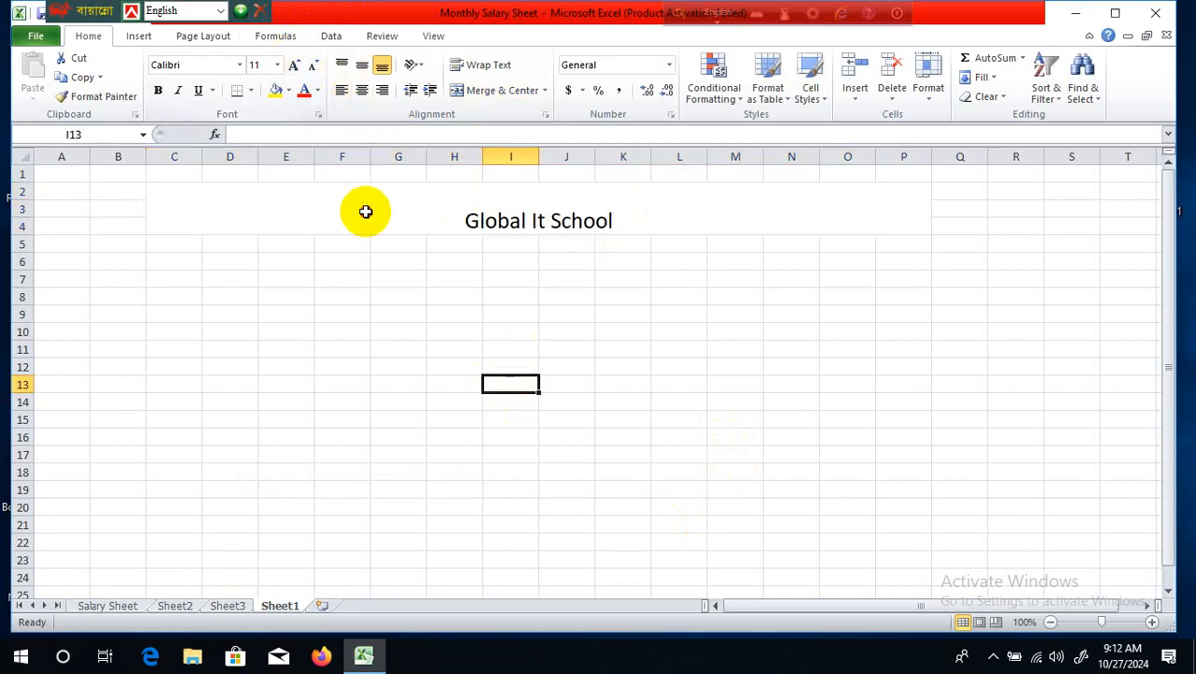
pyautogui.click(366, 210)
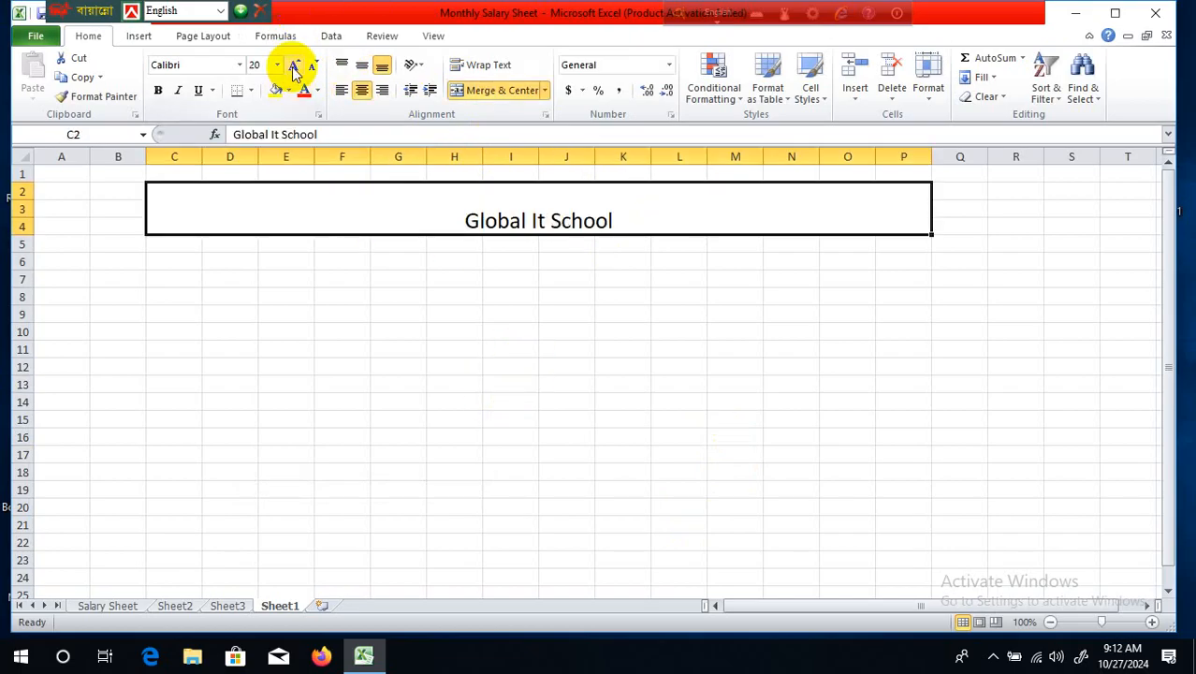
pyautogui.click(293, 68)
pyautogui.click(294, 68)
pyautogui.click(294, 68)
pyautogui.click(294, 67)
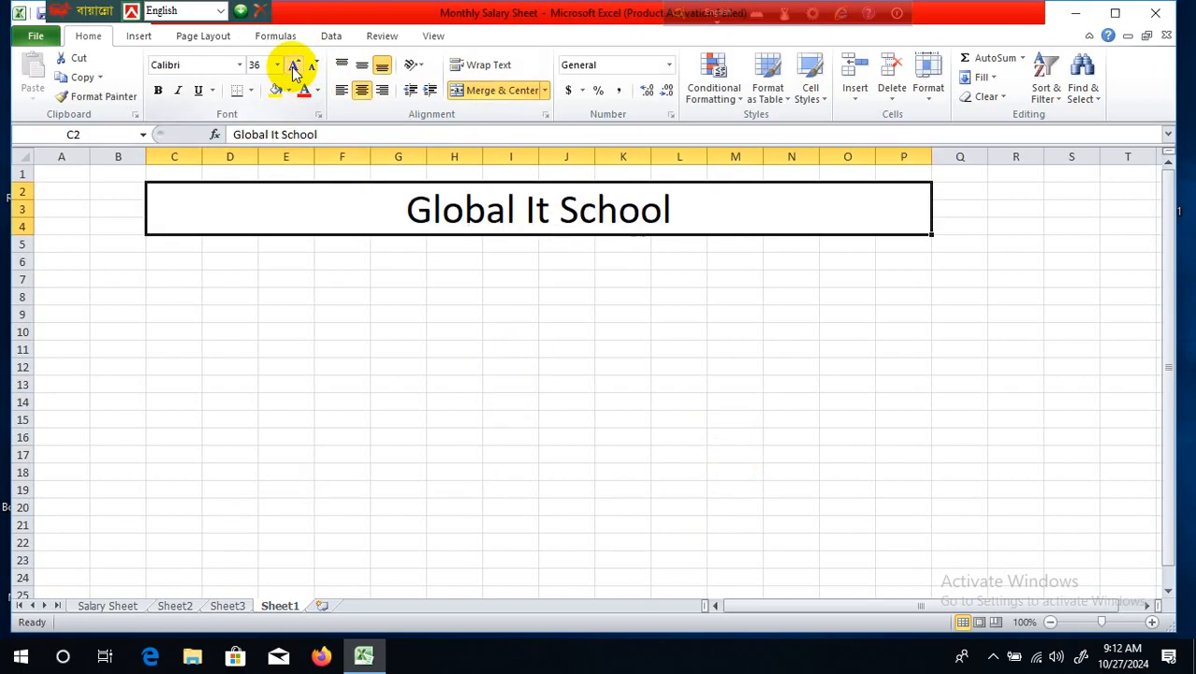
pyautogui.click(636, 413)
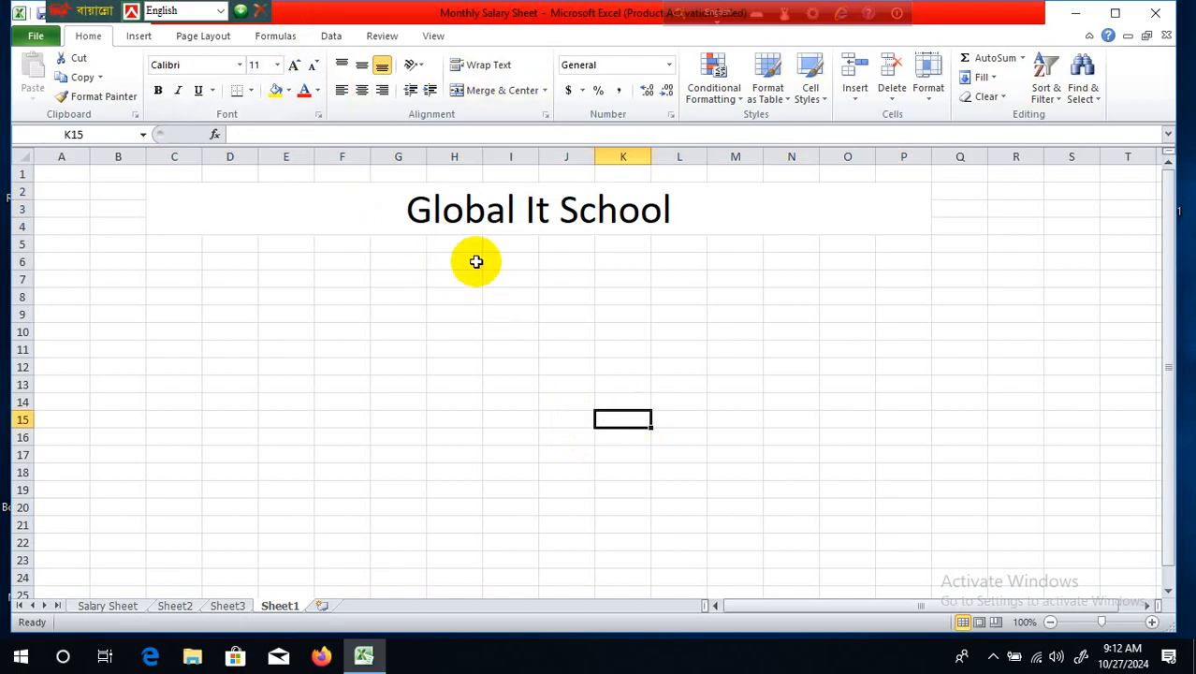
# Merge and center the range H6:K7 below the title.
pyautogui.moveTo(476, 259); pyautogui.dragTo(646, 270)
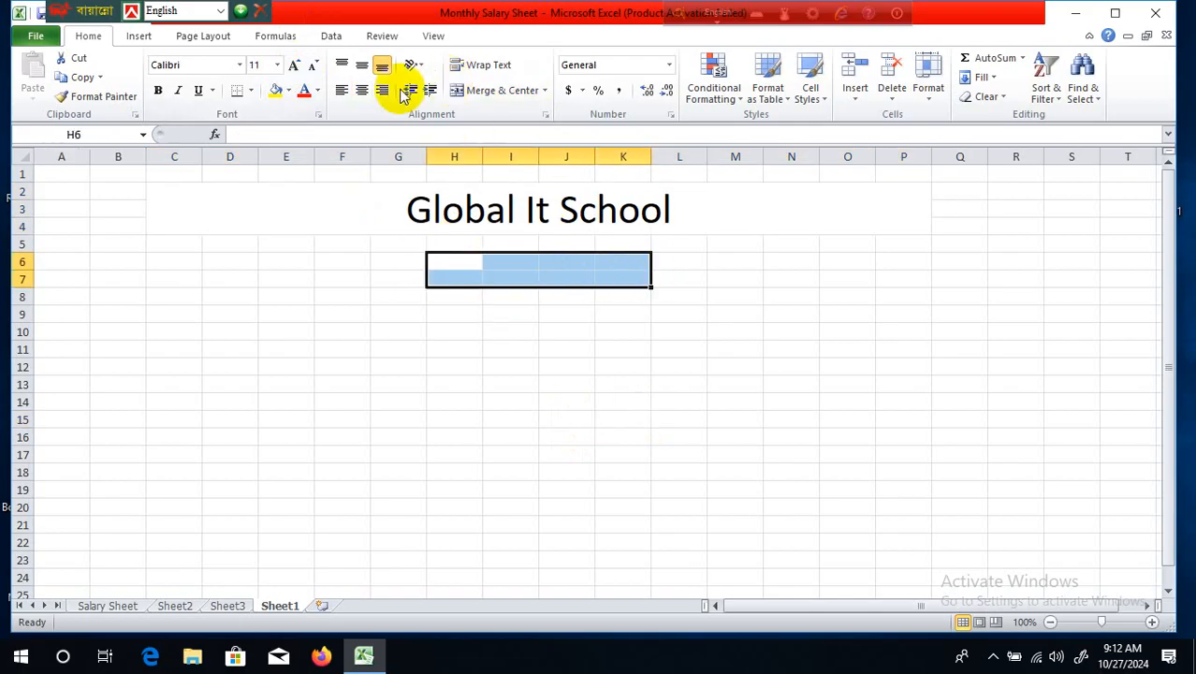
pyautogui.click(486, 92)
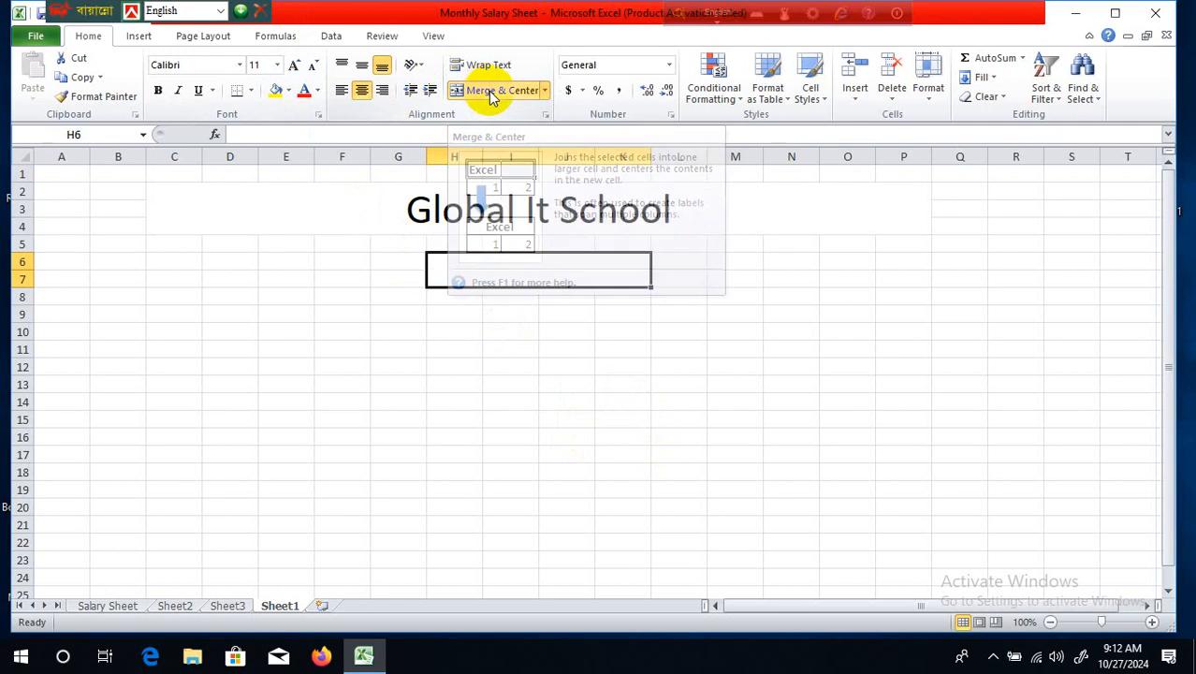
pyautogui.click(601, 440)
# Enter the subtitle "Salary Sheet" in the merged cell H6:K7.
pyautogui.click(568, 275)
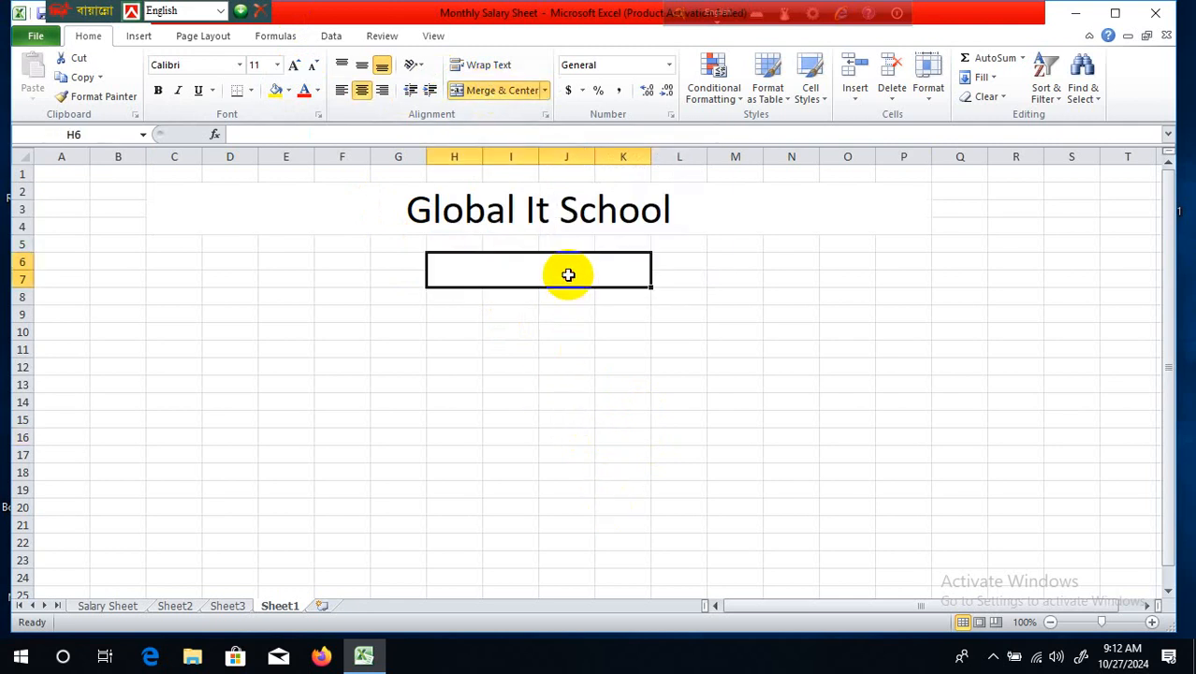
pyautogui.write('Sal')
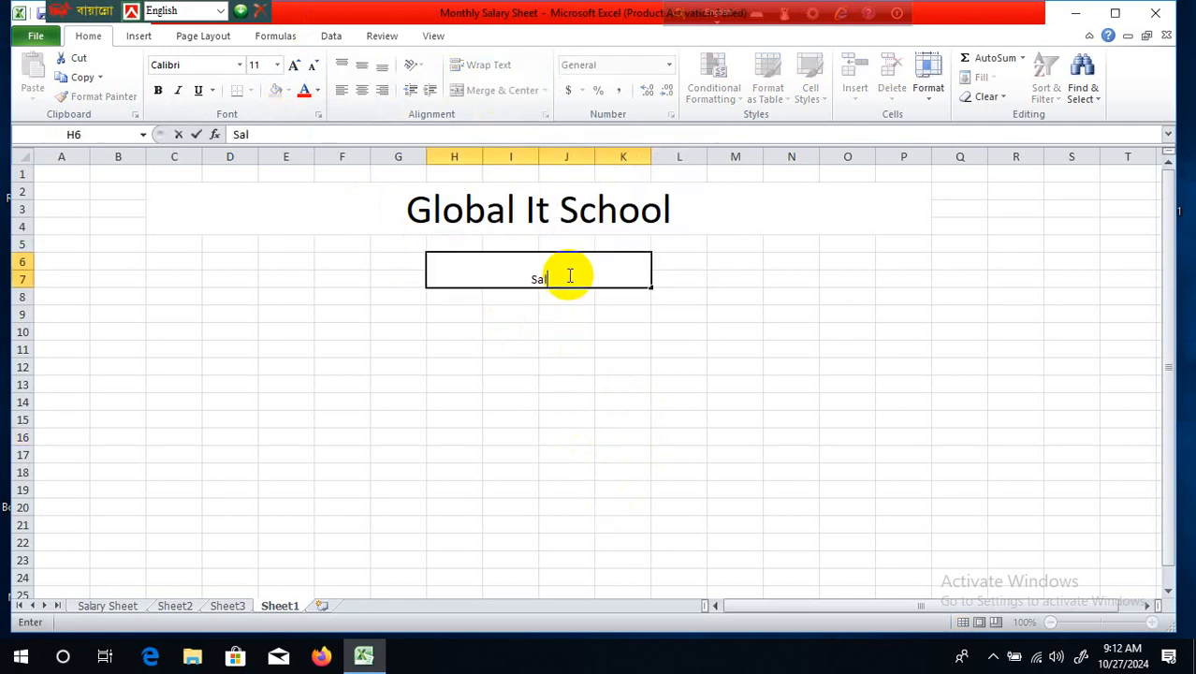
pyautogui.write('ary Shee')
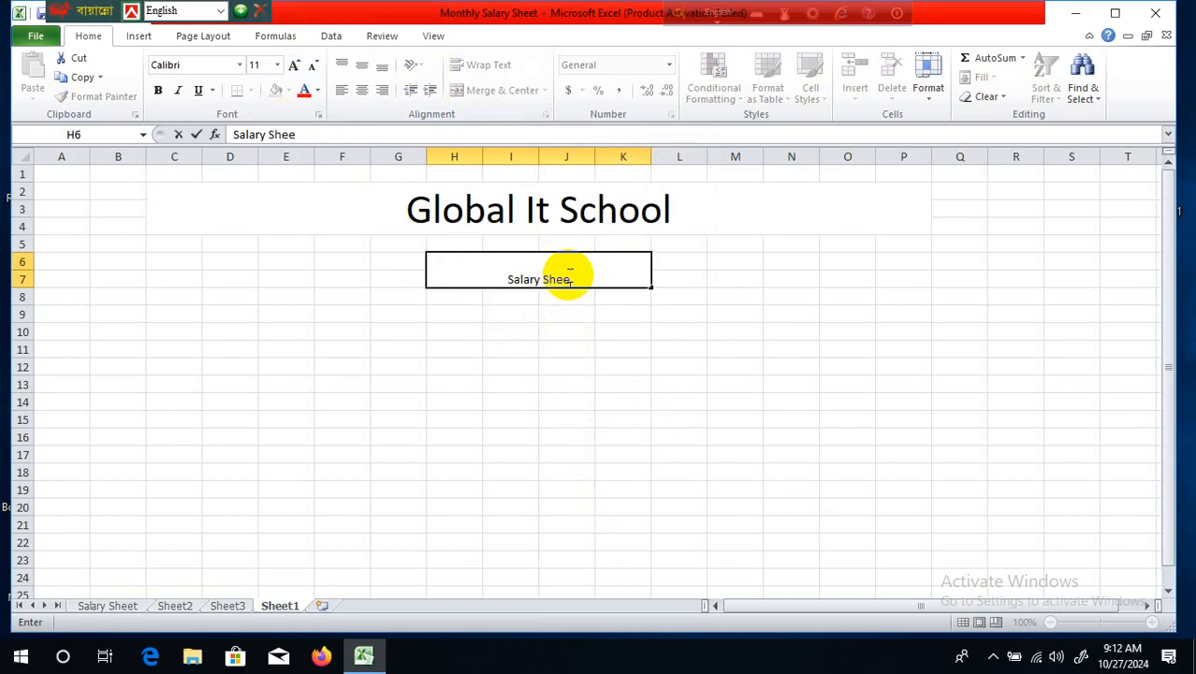
pyautogui.write('t')
pyautogui.click(776, 381)
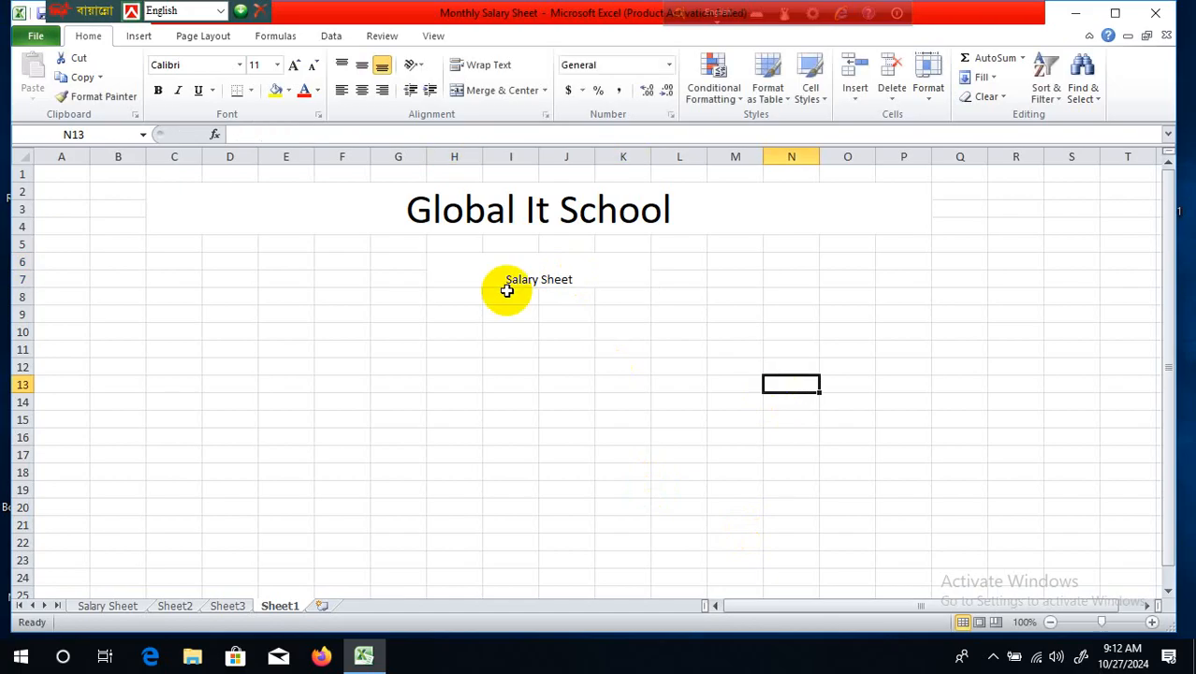
# Enlarge the font of the "Salary Sheet" subtitle by five size increments.
pyautogui.click(541, 275)
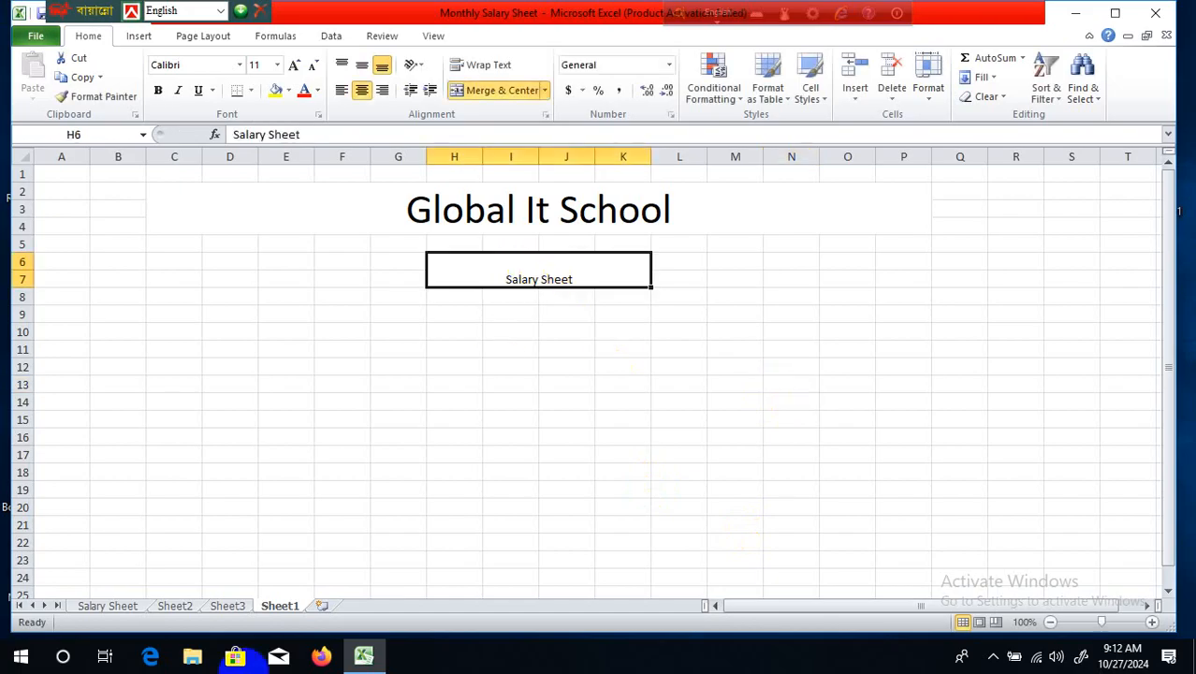
pyautogui.click(297, 67)
pyautogui.click(297, 68)
pyautogui.click(298, 67)
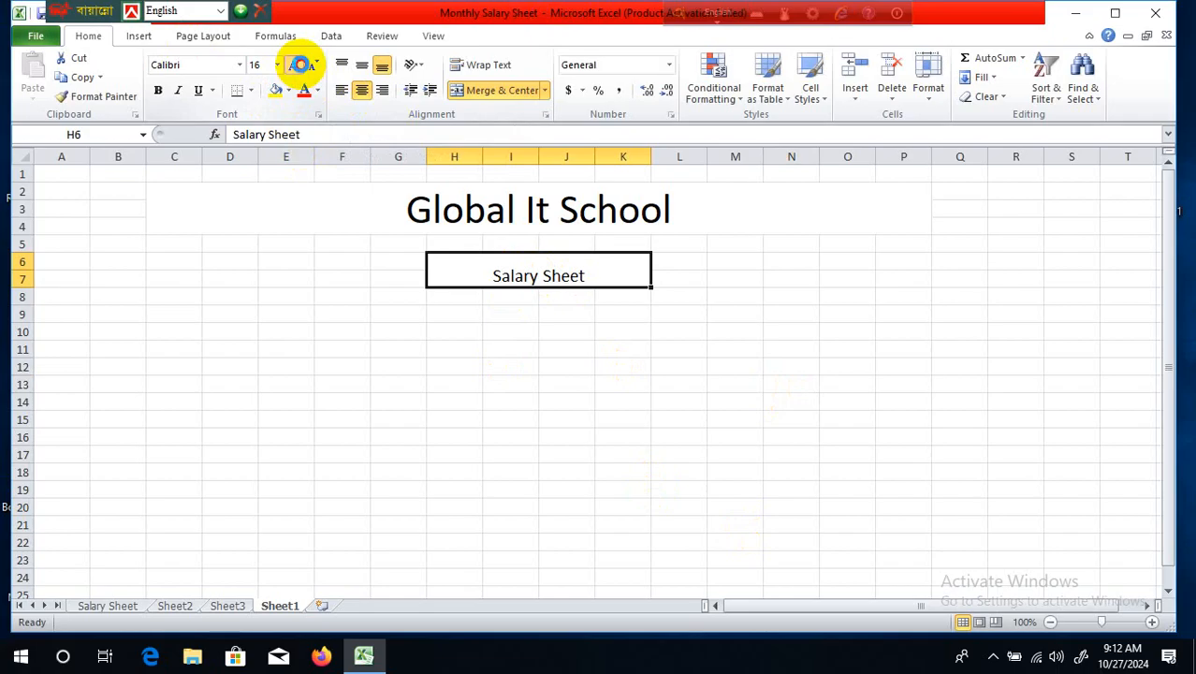
pyautogui.click(298, 68)
pyautogui.click(297, 67)
pyautogui.click(678, 428)
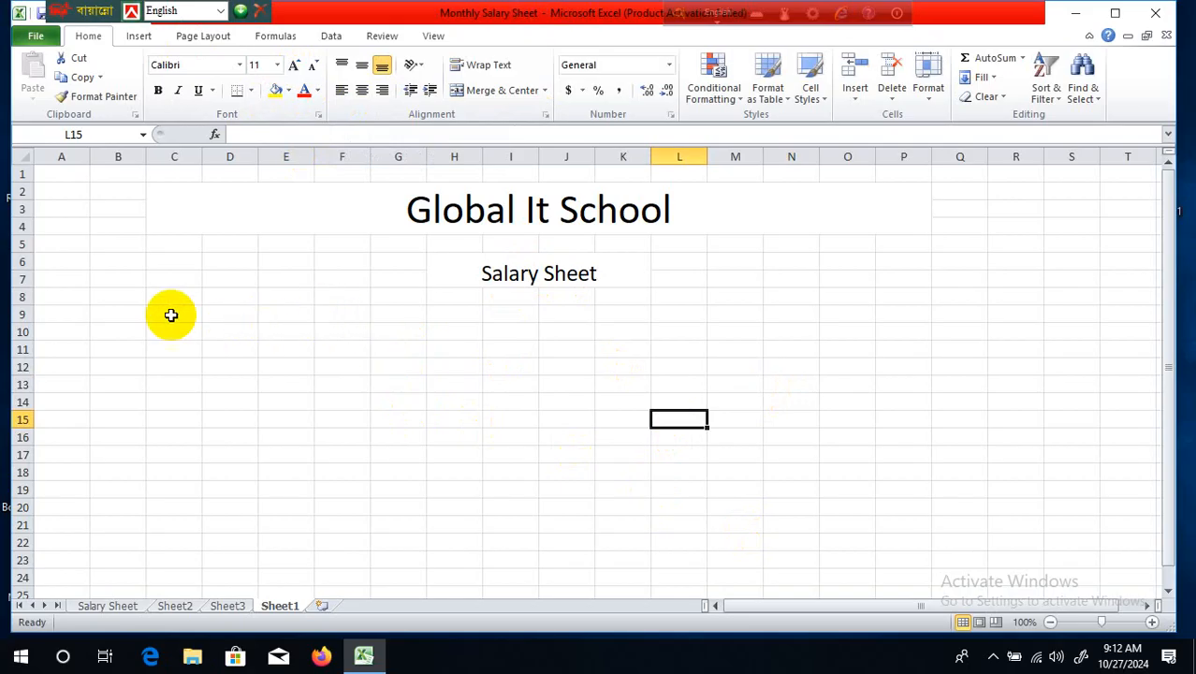
# Apply All Borders to the range C8:P23 to form the table grid.
pyautogui.moveTo(182, 302); pyautogui.dragTo(905, 559)
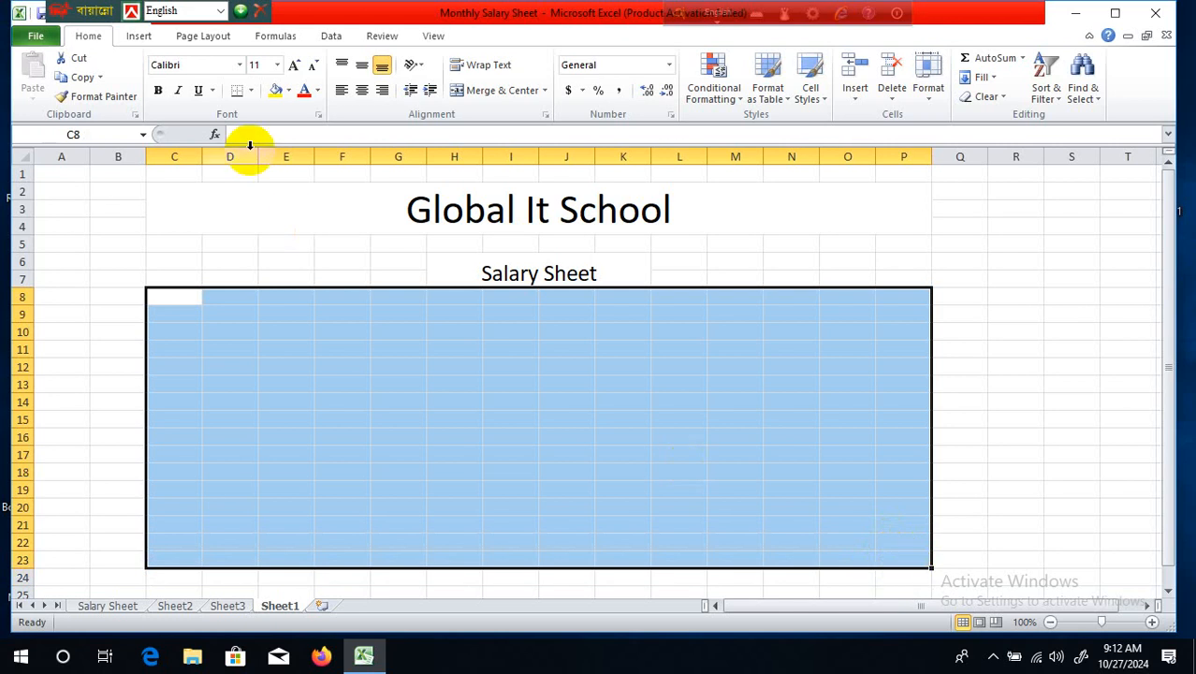
pyautogui.click(253, 91)
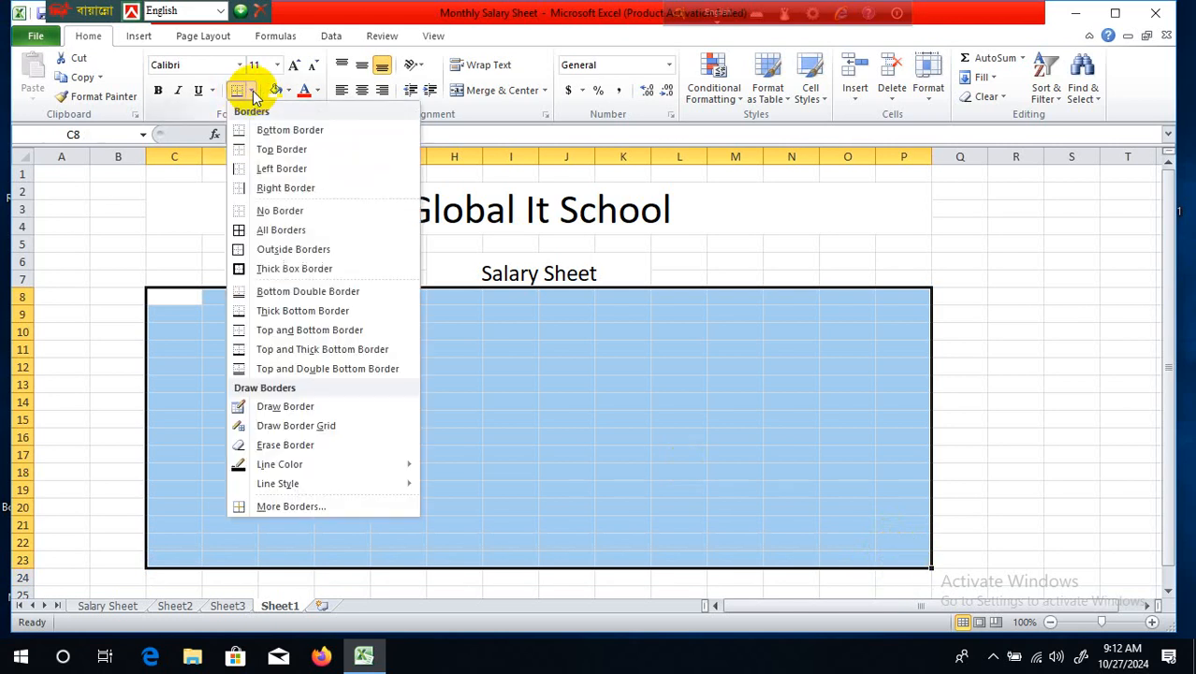
pyautogui.click(284, 230)
pyautogui.click(692, 474)
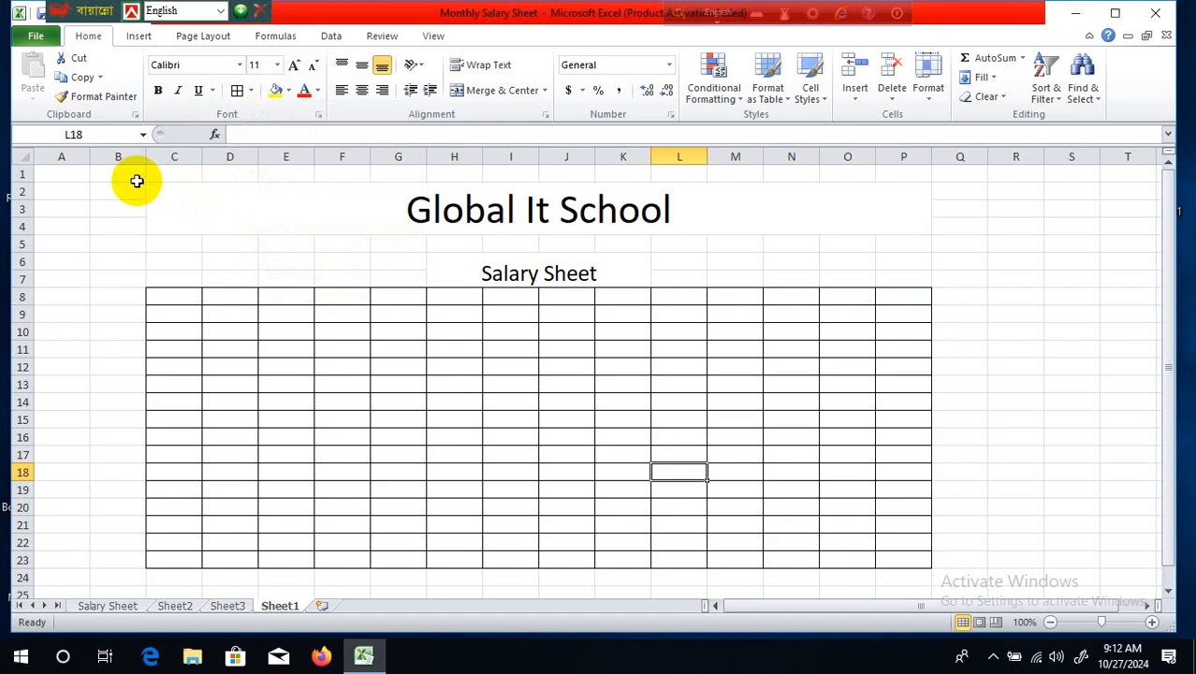
# Widen column A and narrow column B beside the table.
pyautogui.moveTo(95, 155); pyautogui.dragTo(158, 155)
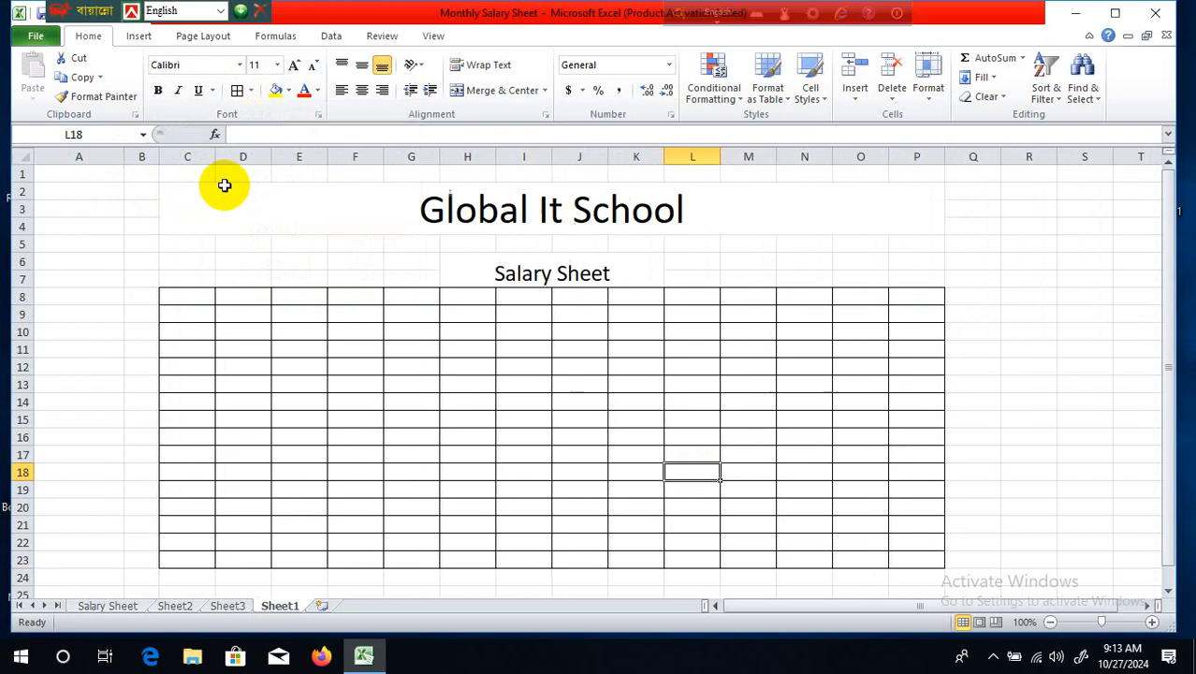
pyautogui.click(973, 261)
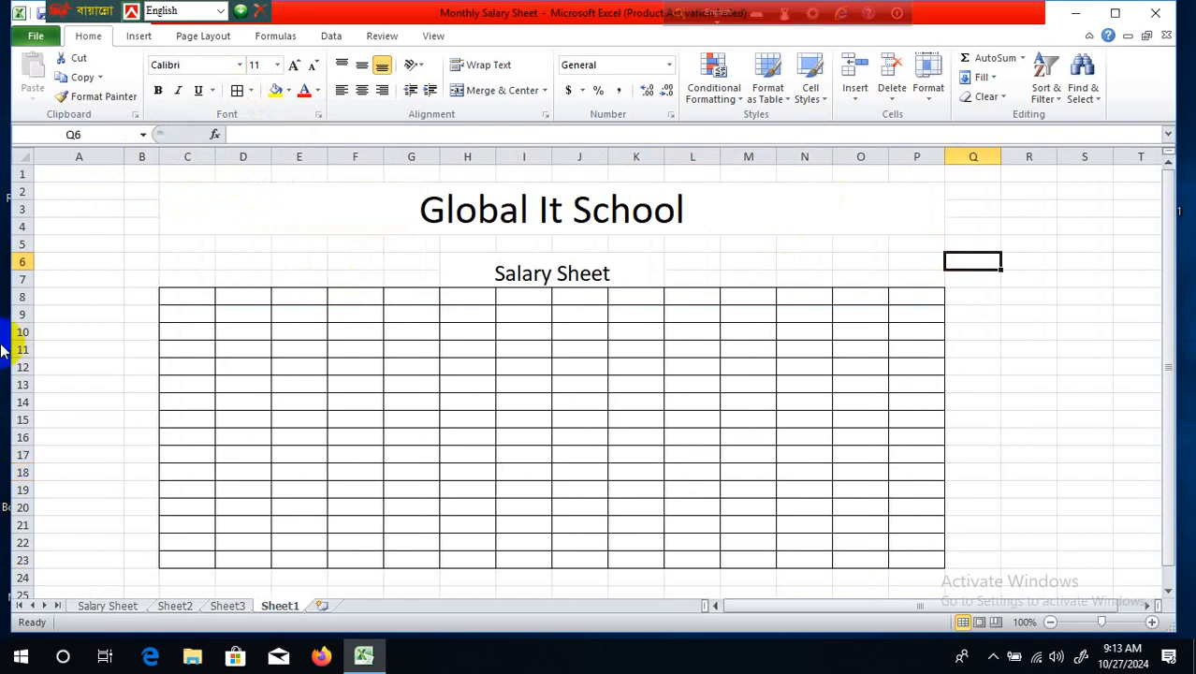
# Merge the range C5:P5 with Merge Across and select the merged row between the title and subtitle.
pyautogui.moveTo(187, 244); pyautogui.dragTo(915, 243)
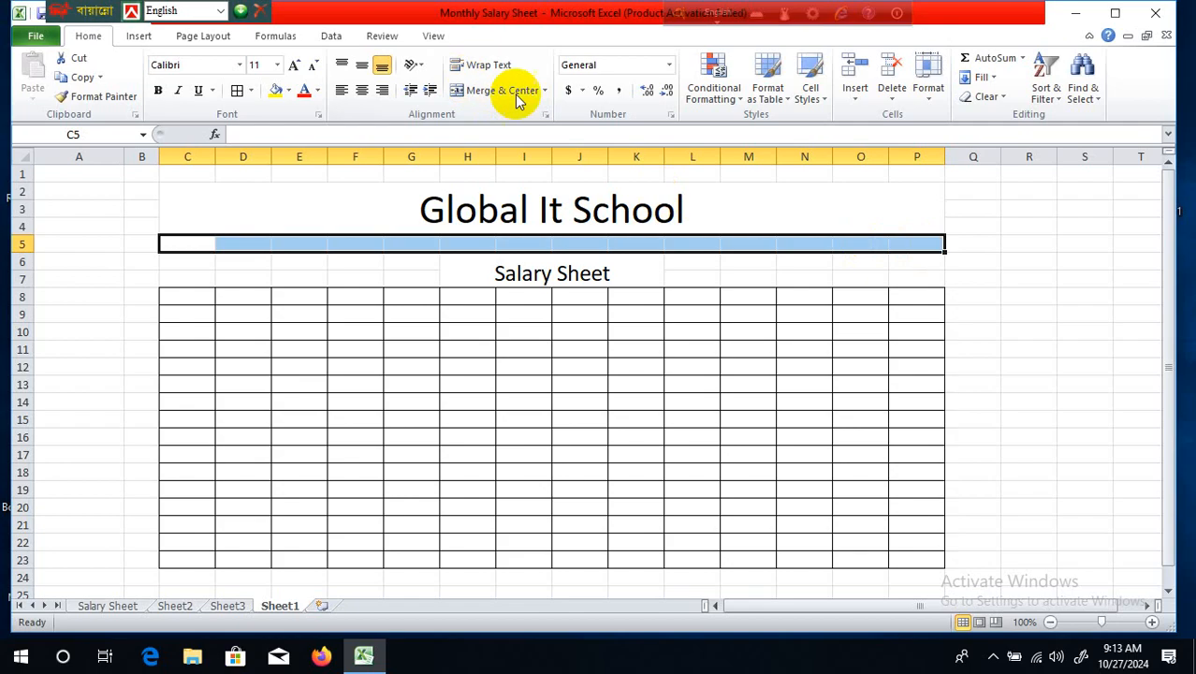
pyautogui.click(546, 90)
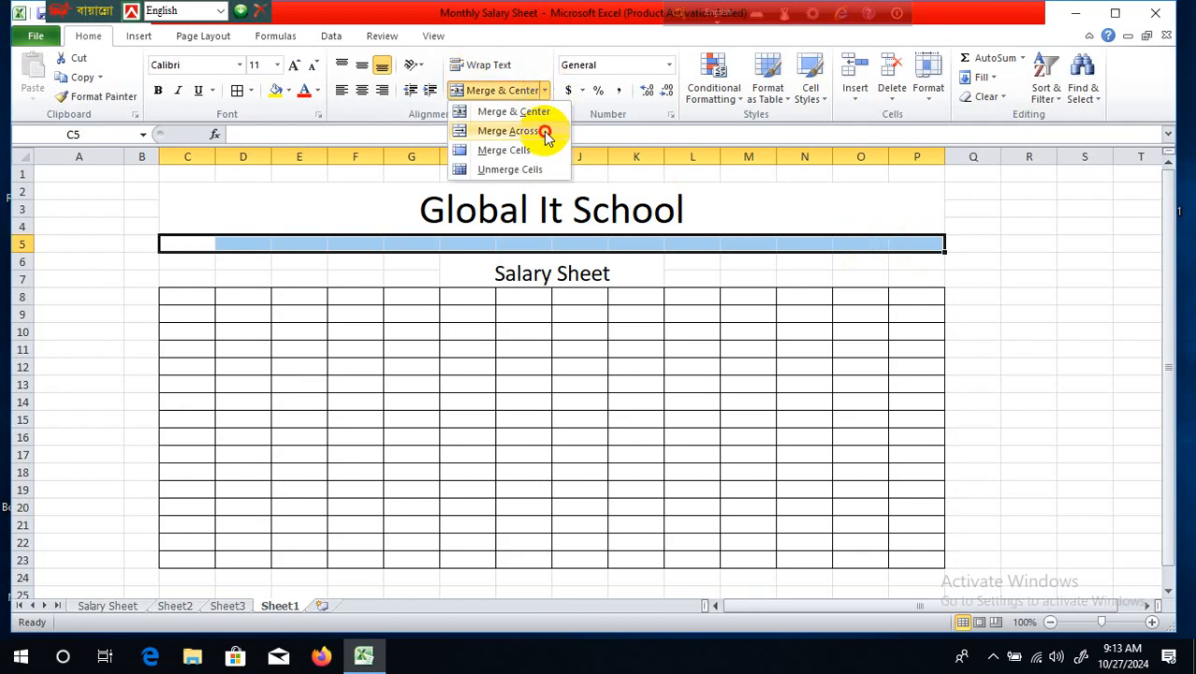
pyautogui.click(547, 131)
pyautogui.click(610, 311)
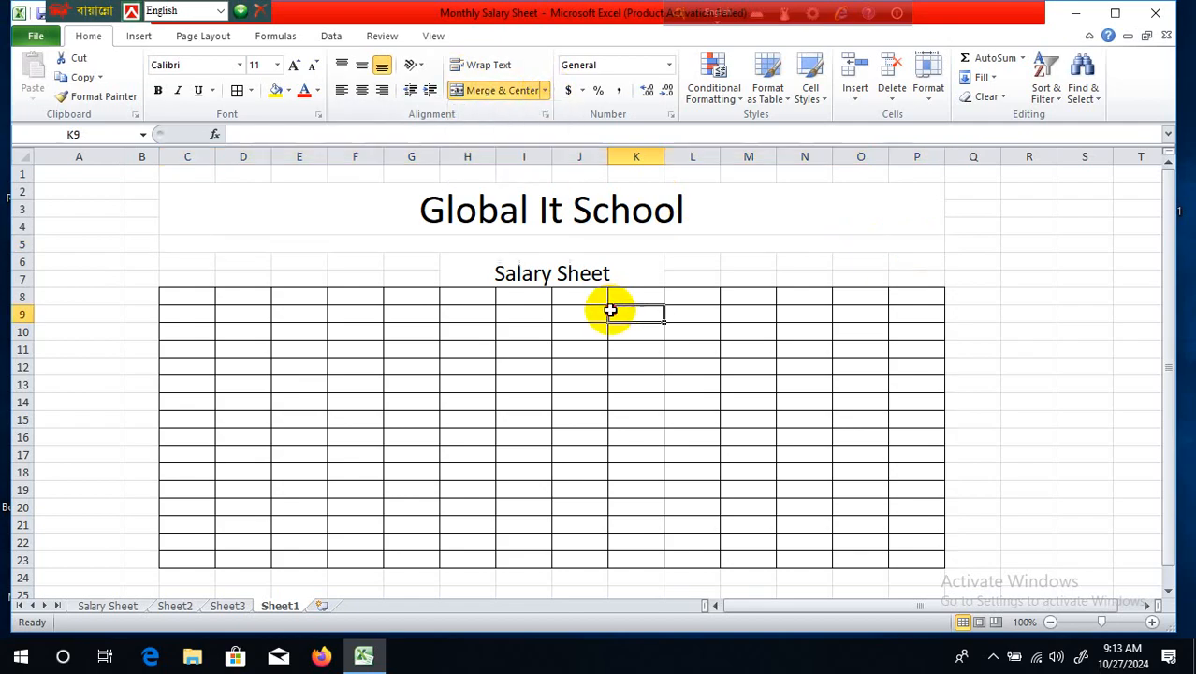
pyautogui.click(504, 239)
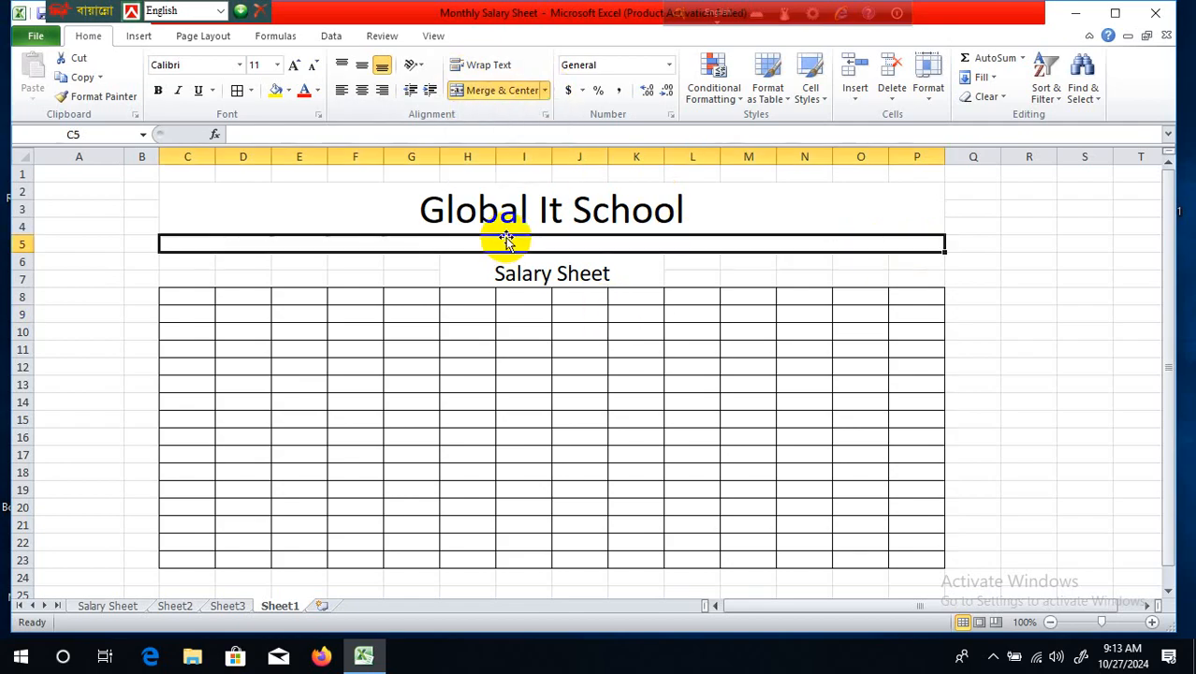
# Fill the merged "Global It School" title with a custom light green, RGB 204, 247, 161.
pyautogui.click(381, 205)
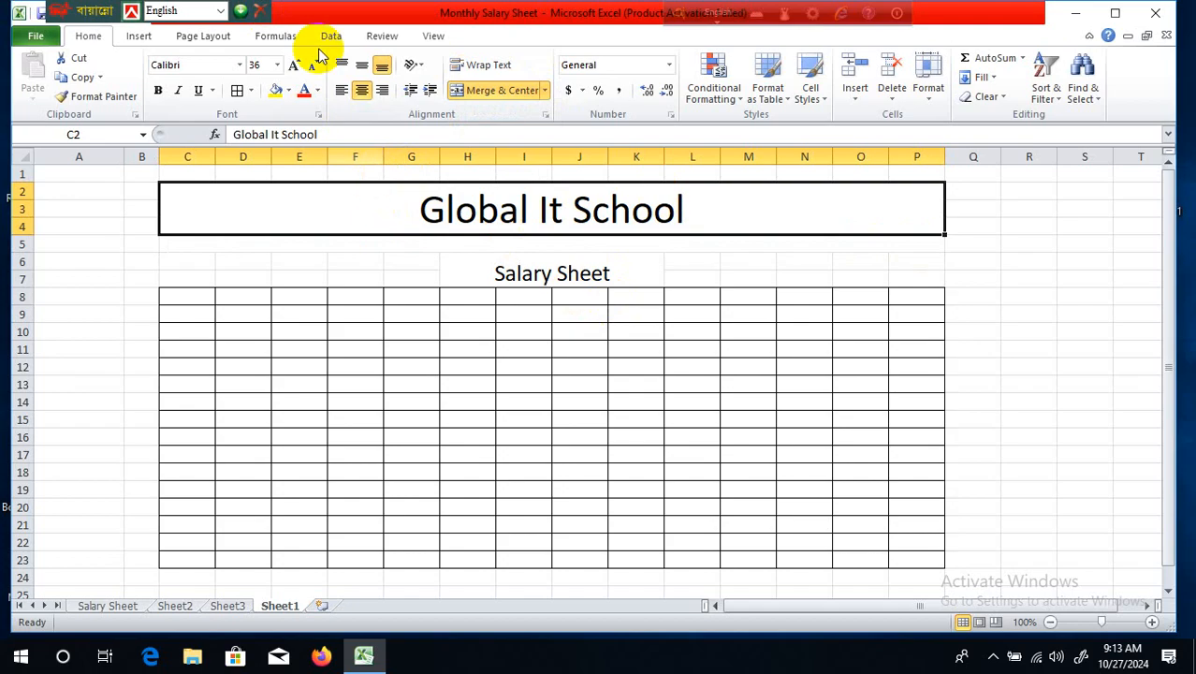
pyautogui.click(290, 89)
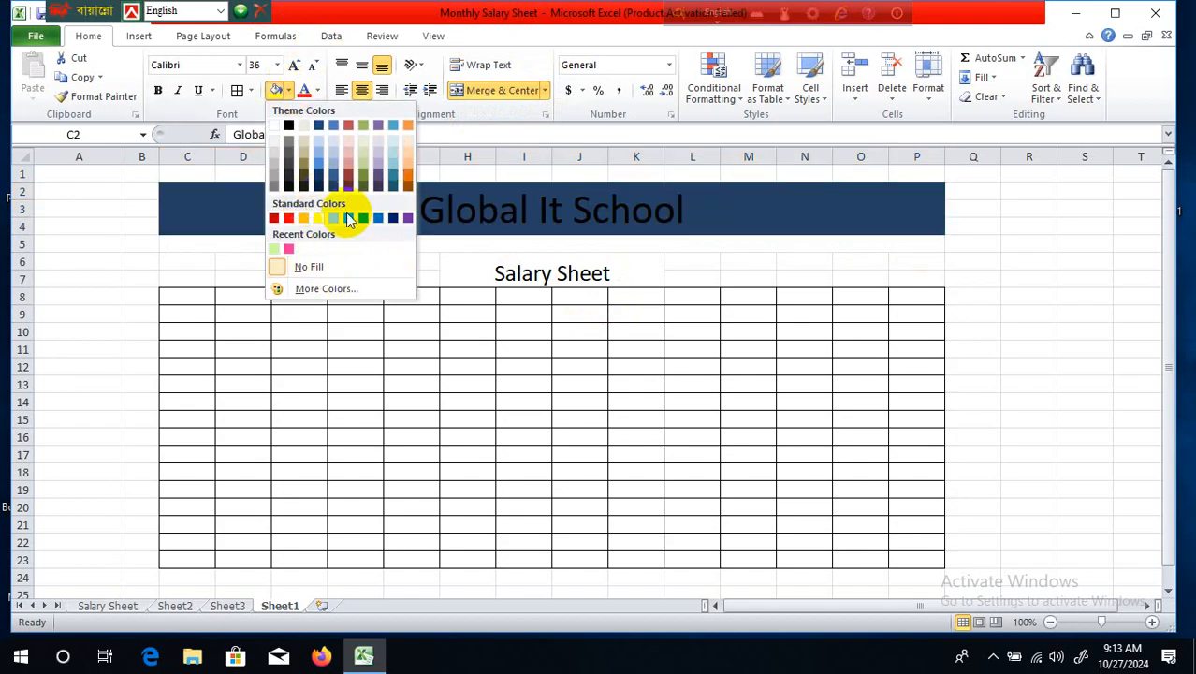
pyautogui.click(341, 288)
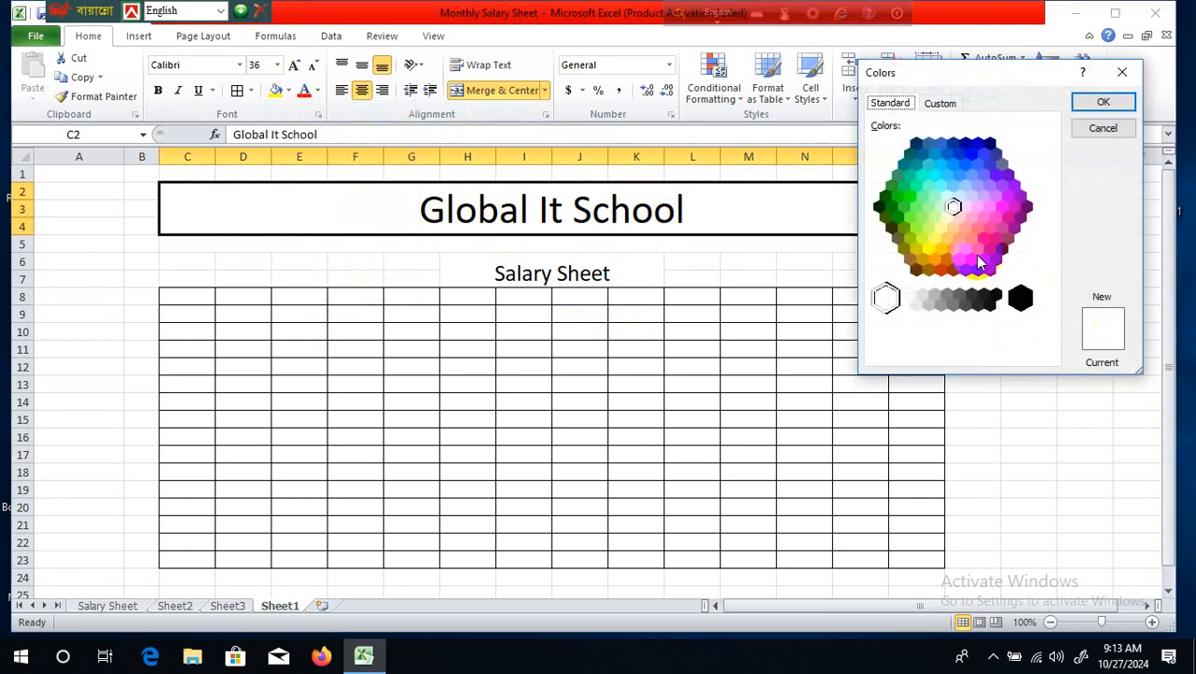
pyautogui.click(928, 228)
pyautogui.click(933, 259)
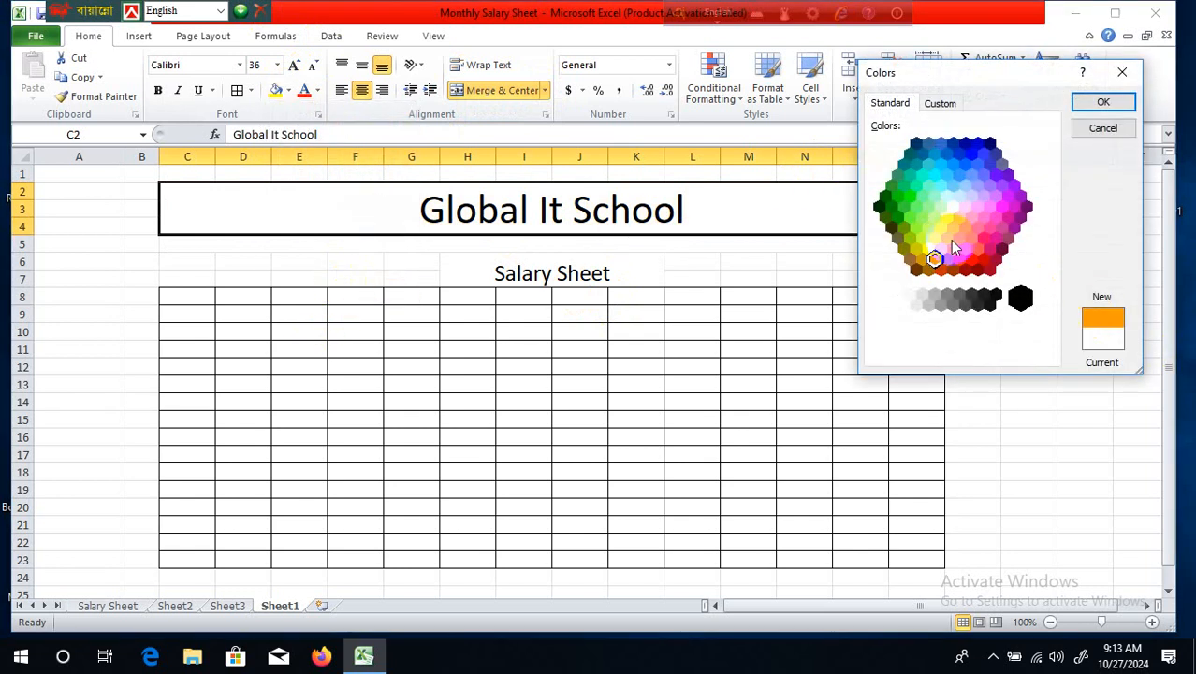
pyautogui.click(957, 223)
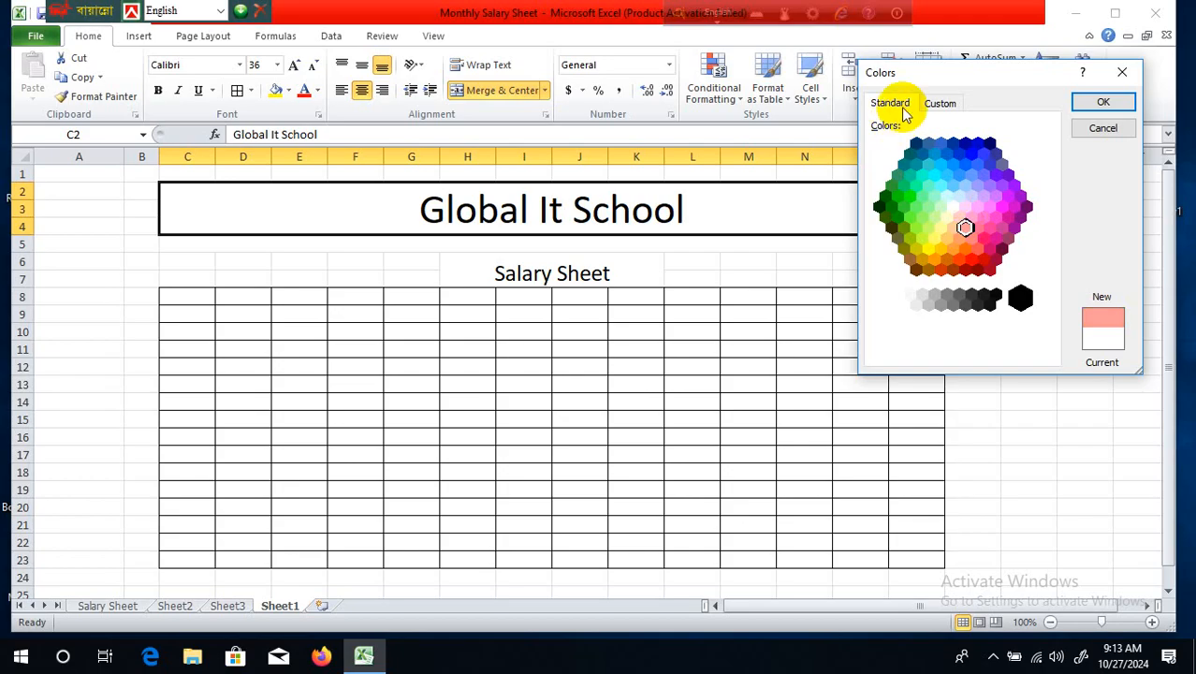
pyautogui.click(940, 103)
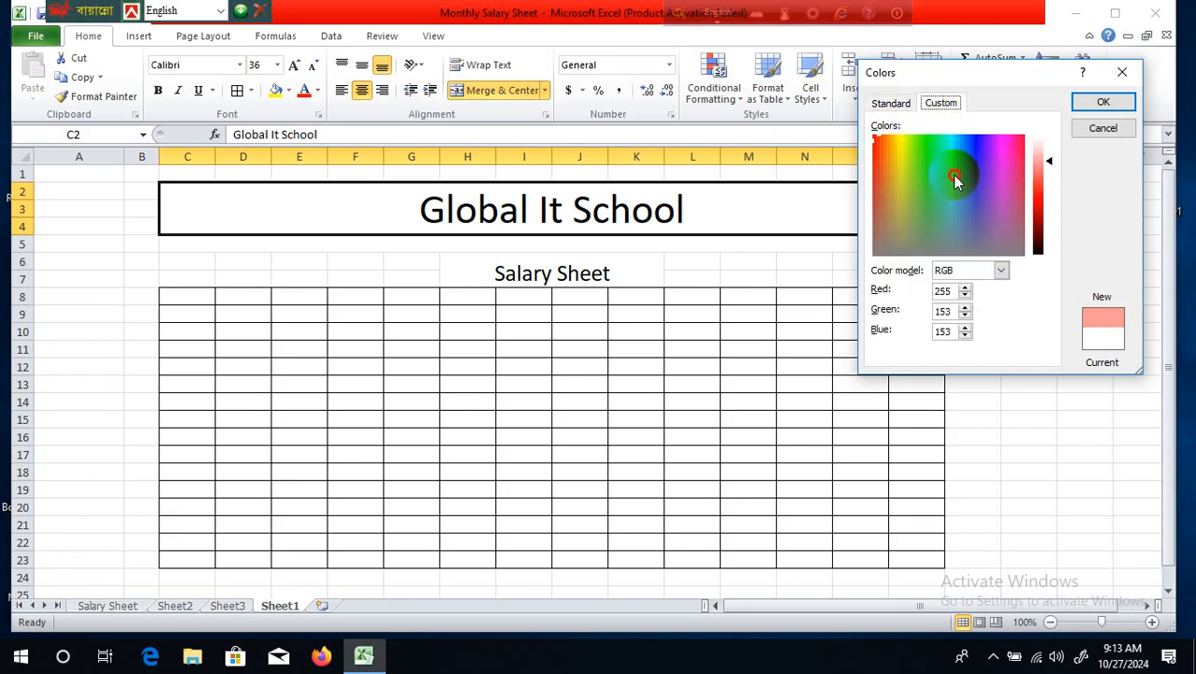
pyautogui.moveTo(952, 178); pyautogui.dragTo(971, 204)
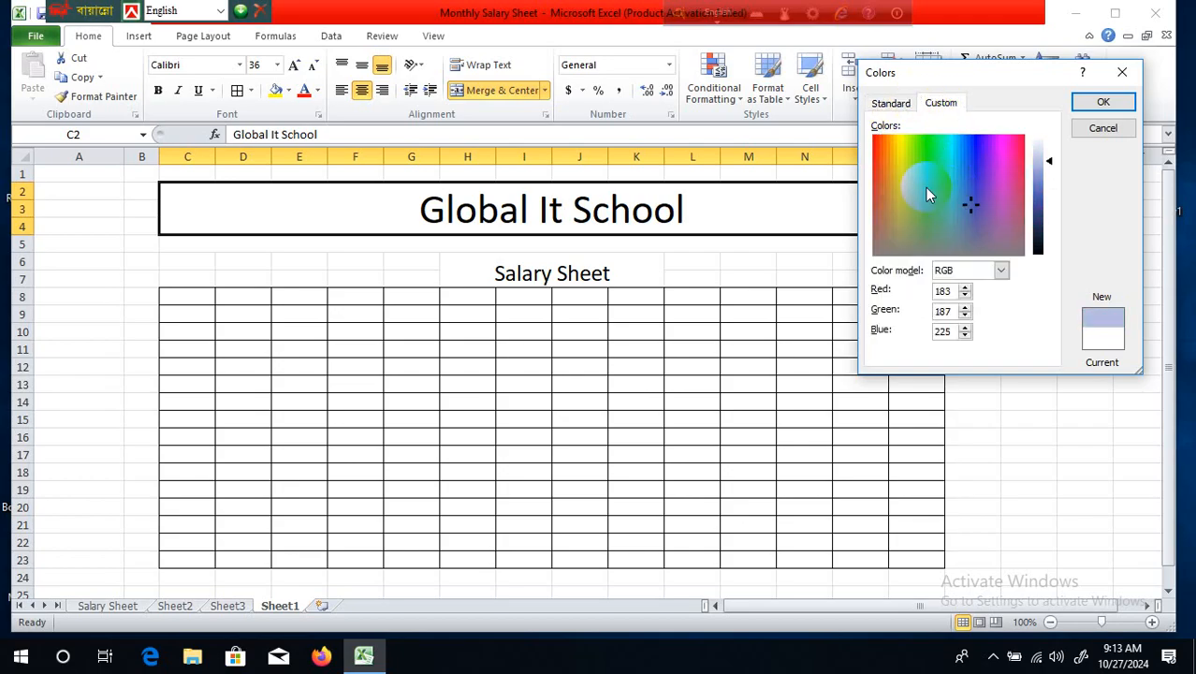
pyautogui.click(909, 153)
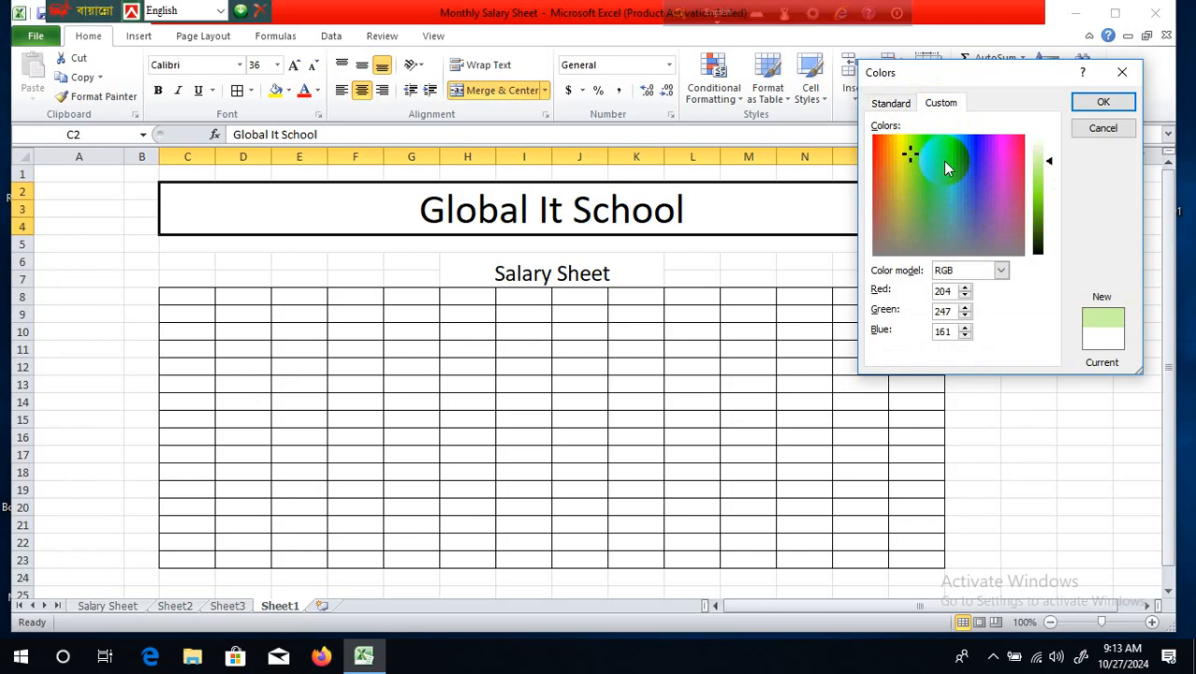
pyautogui.click(1101, 103)
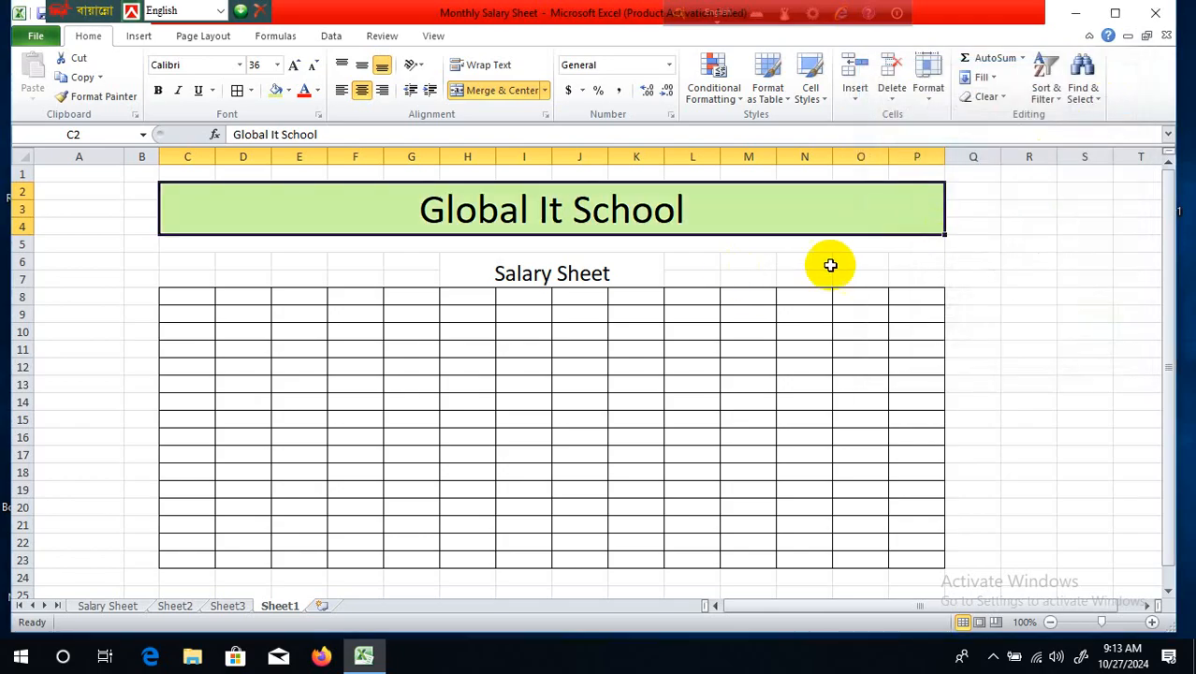
pyautogui.click(874, 277)
pyautogui.click(841, 210)
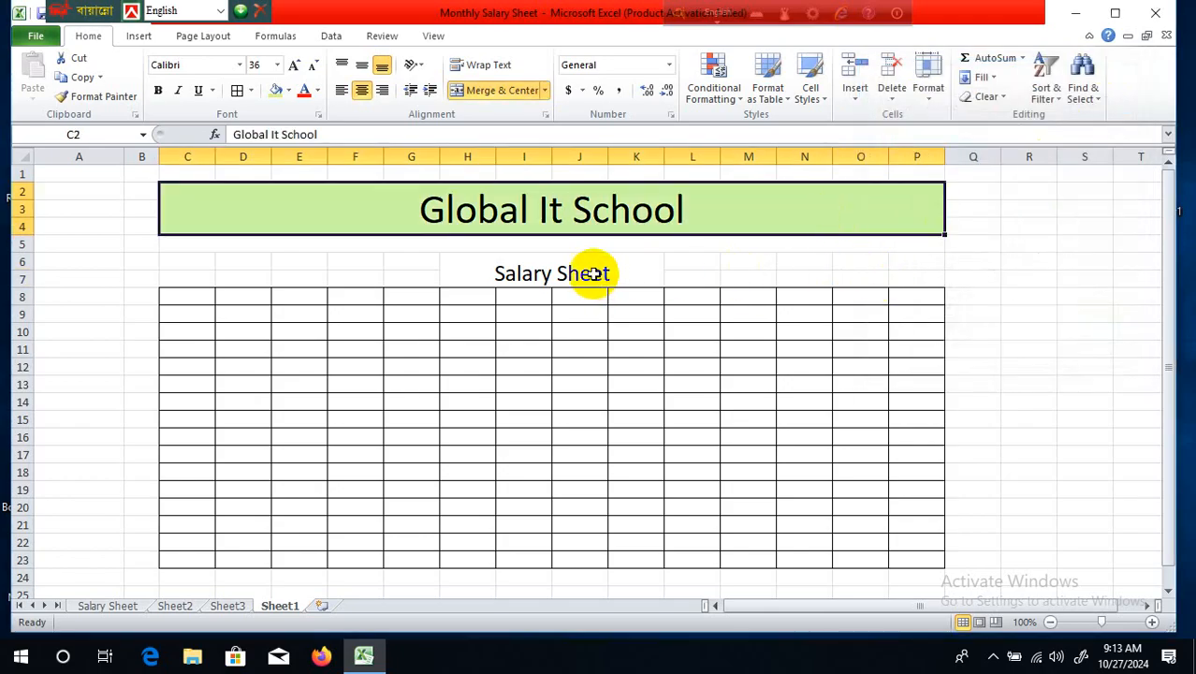
# Fill the merged row C5:P5 below the title with a light orange from the standard palette of More Colors.
pyautogui.click(582, 262)
pyautogui.click(574, 245)
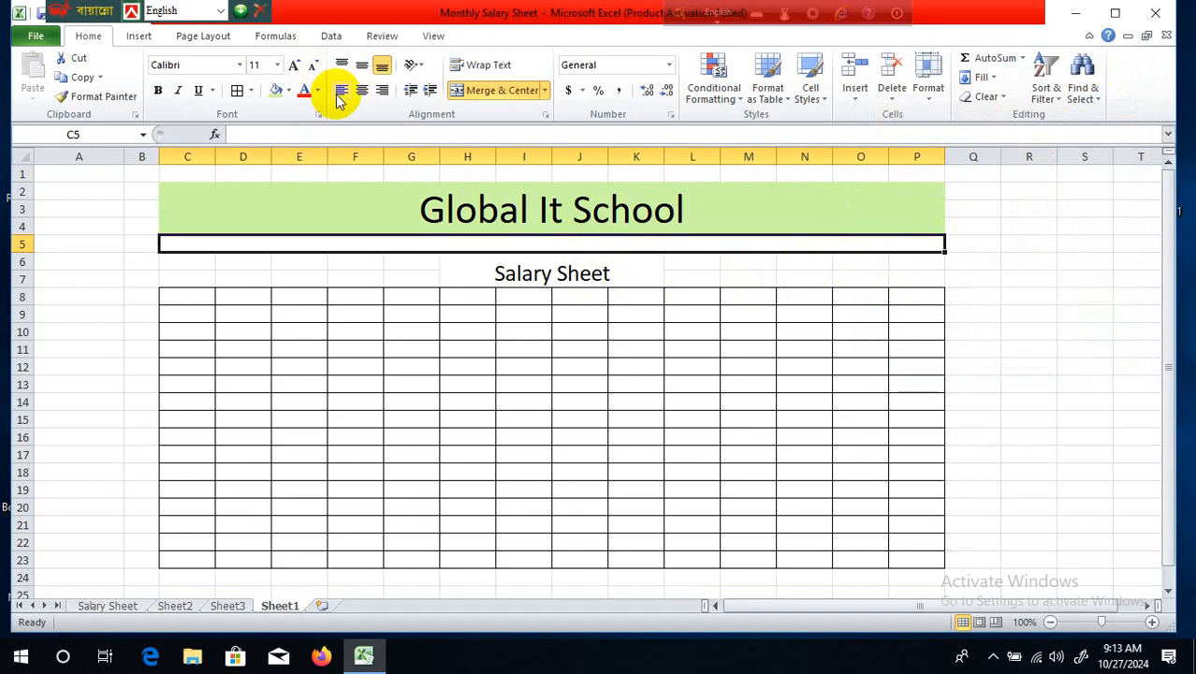
pyautogui.click(290, 91)
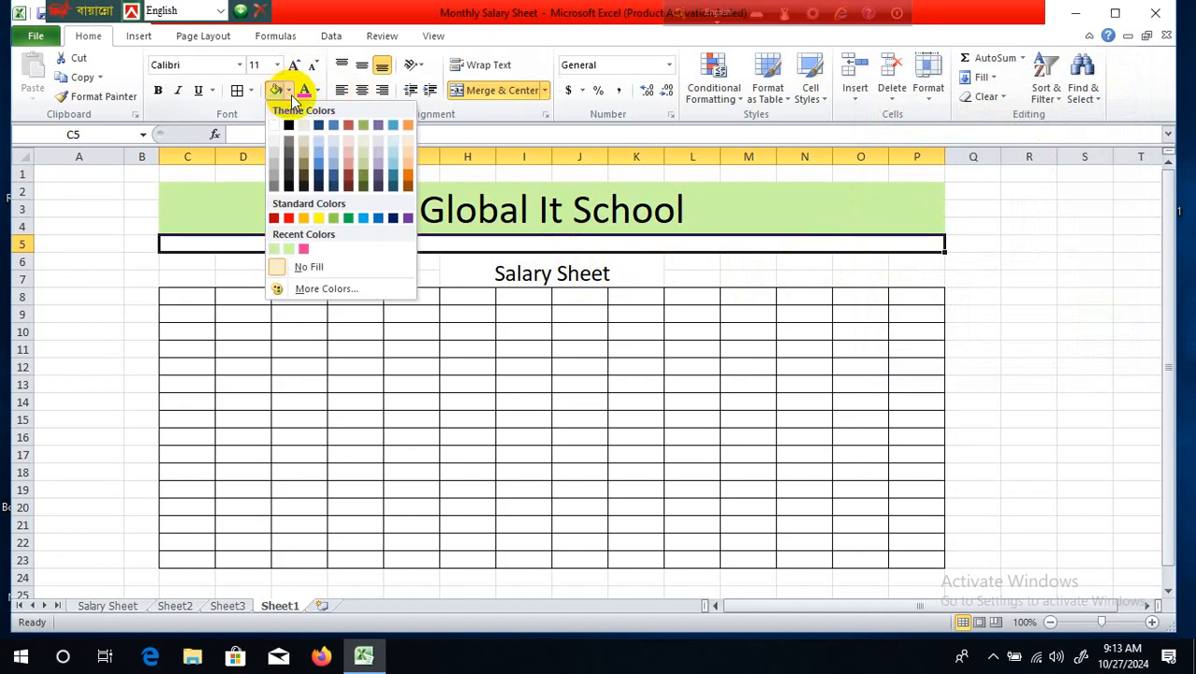
pyautogui.click(320, 289)
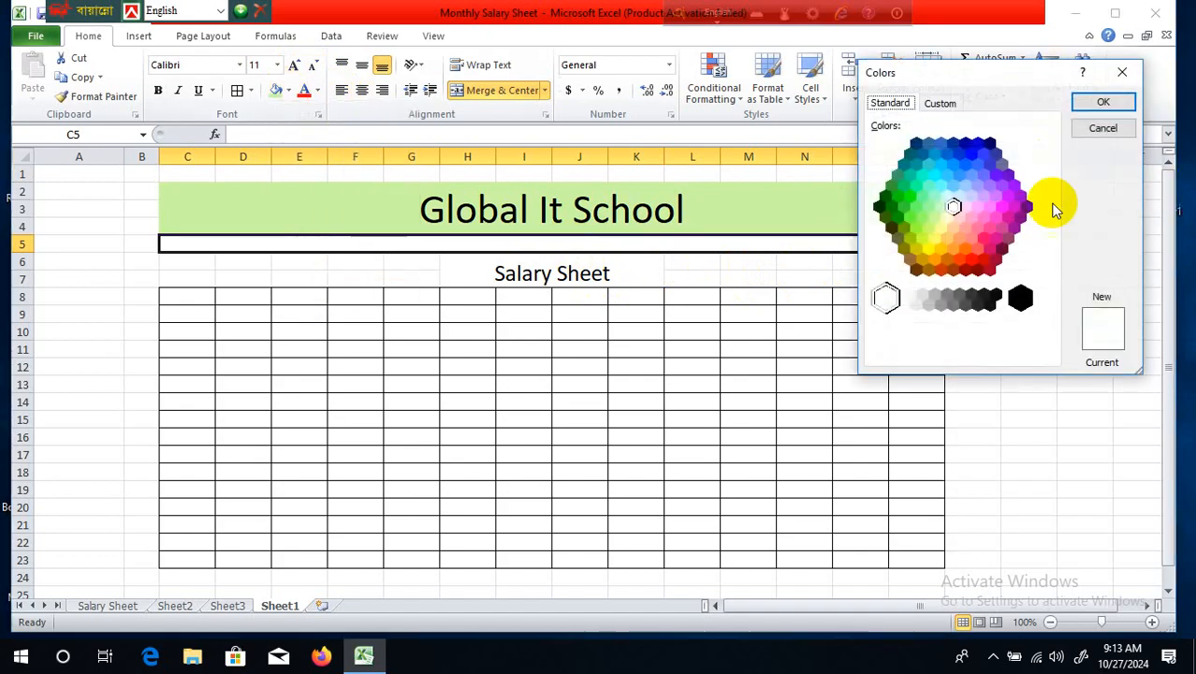
pyautogui.click(946, 238)
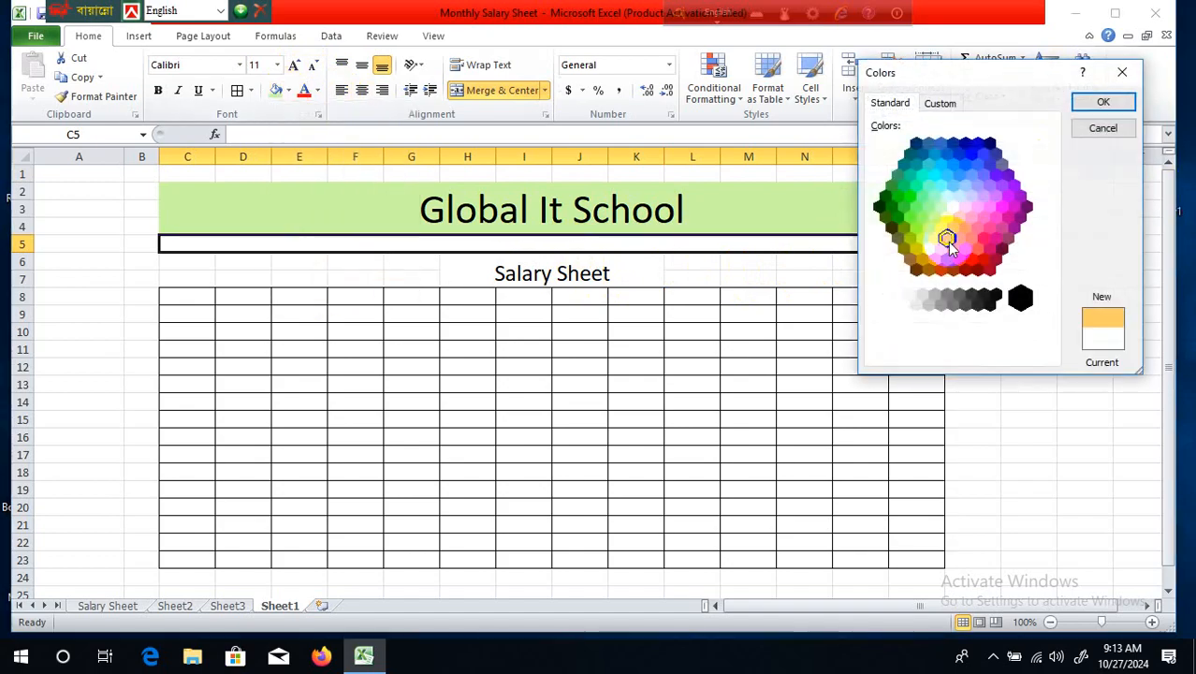
pyautogui.click(1092, 101)
pyautogui.click(890, 367)
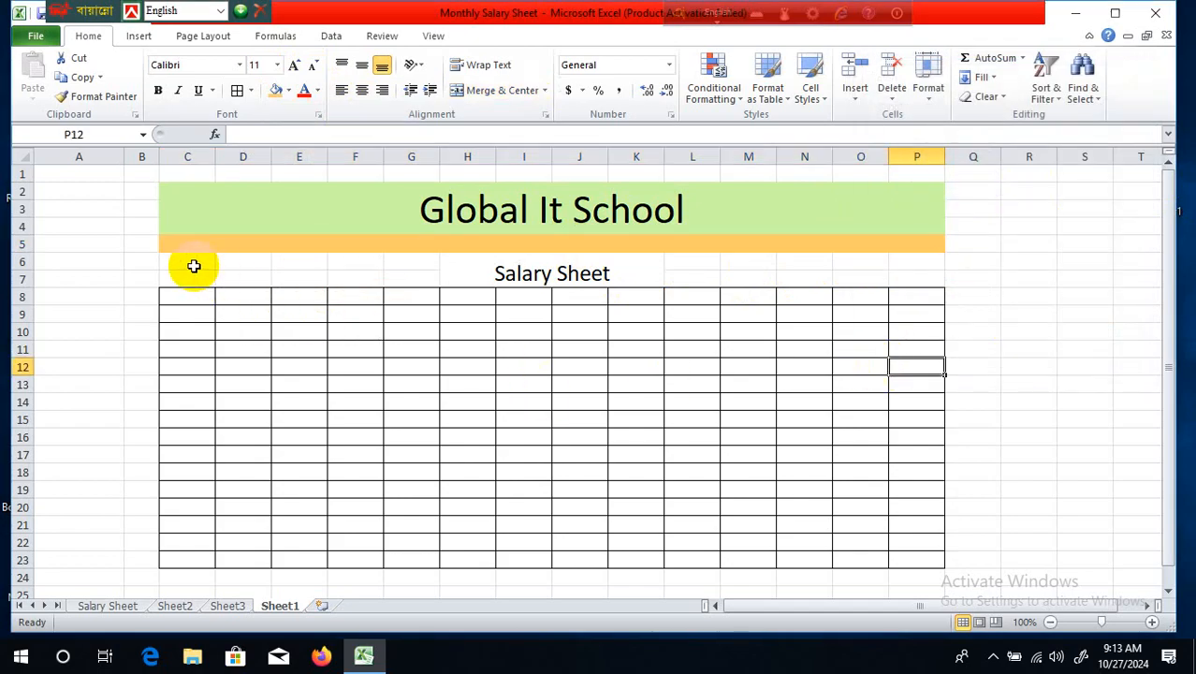
# Fill the subtitle band C6:P7 with an orange-red from the standard palette of More Colors.
pyautogui.moveTo(194, 265); pyautogui.dragTo(922, 264)
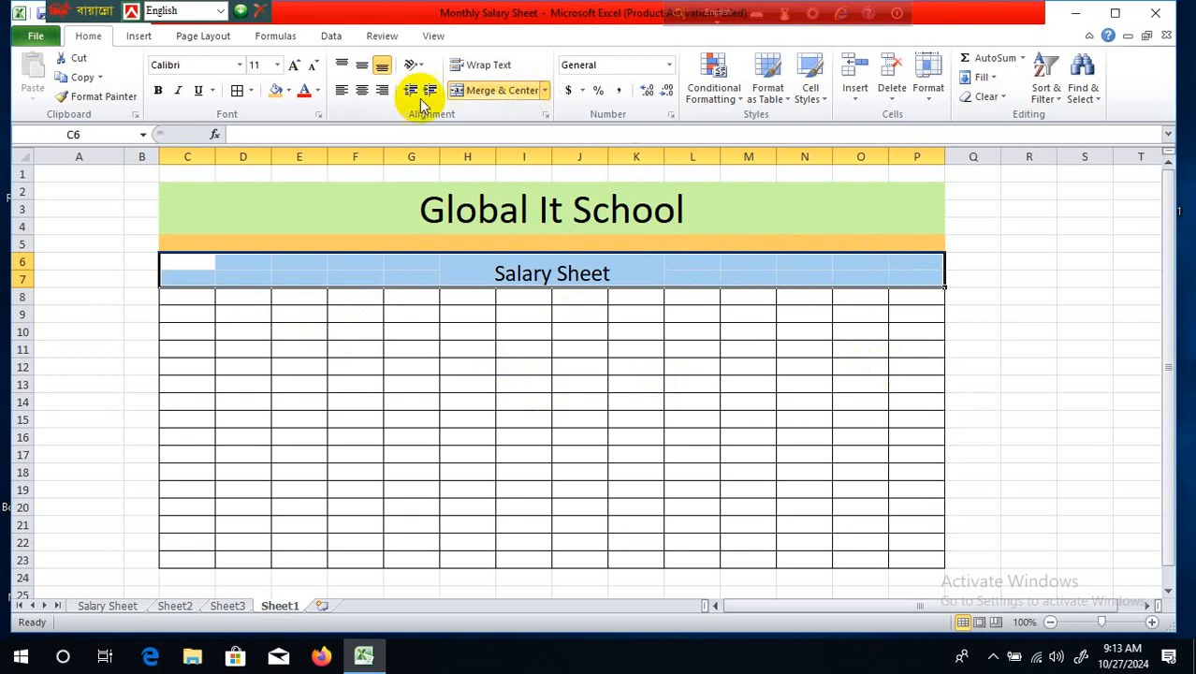
pyautogui.click(288, 90)
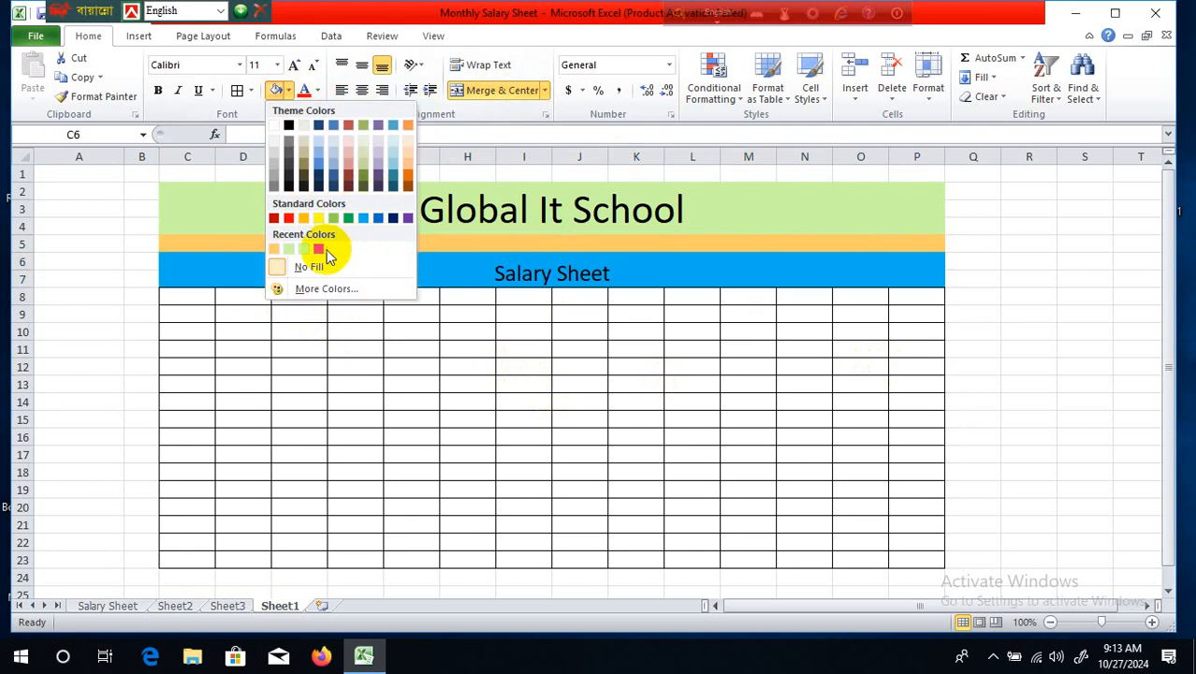
pyautogui.click(320, 289)
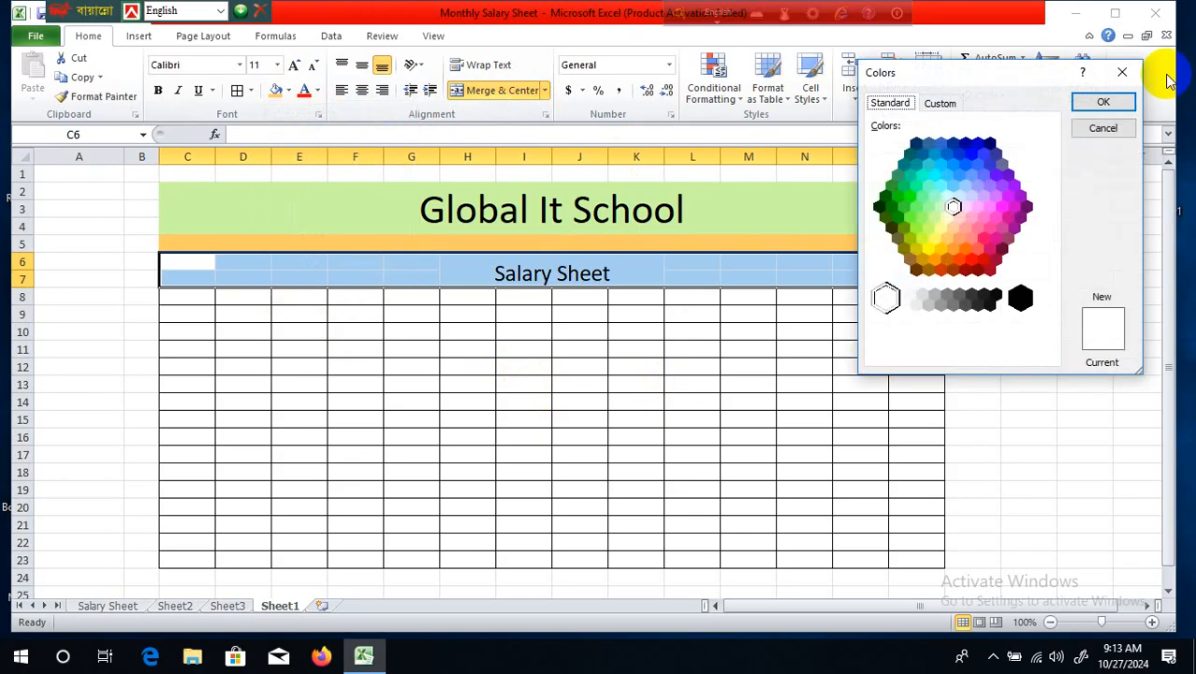
pyautogui.click(962, 265)
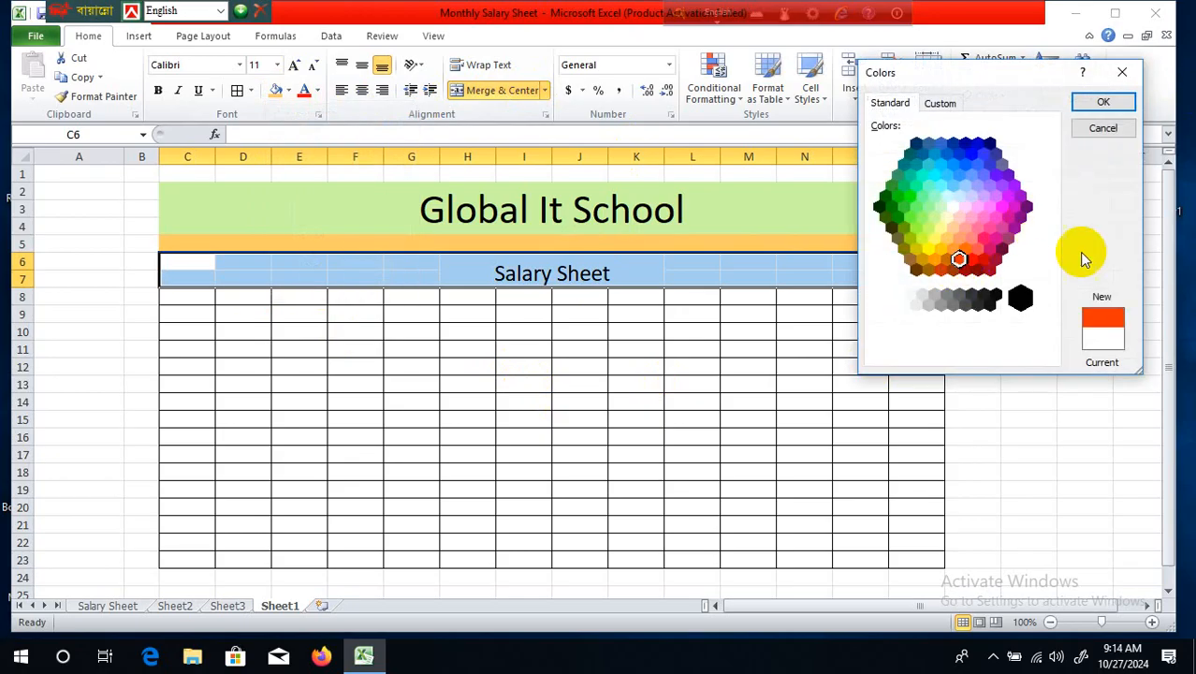
pyautogui.click(1100, 101)
pyautogui.click(1036, 432)
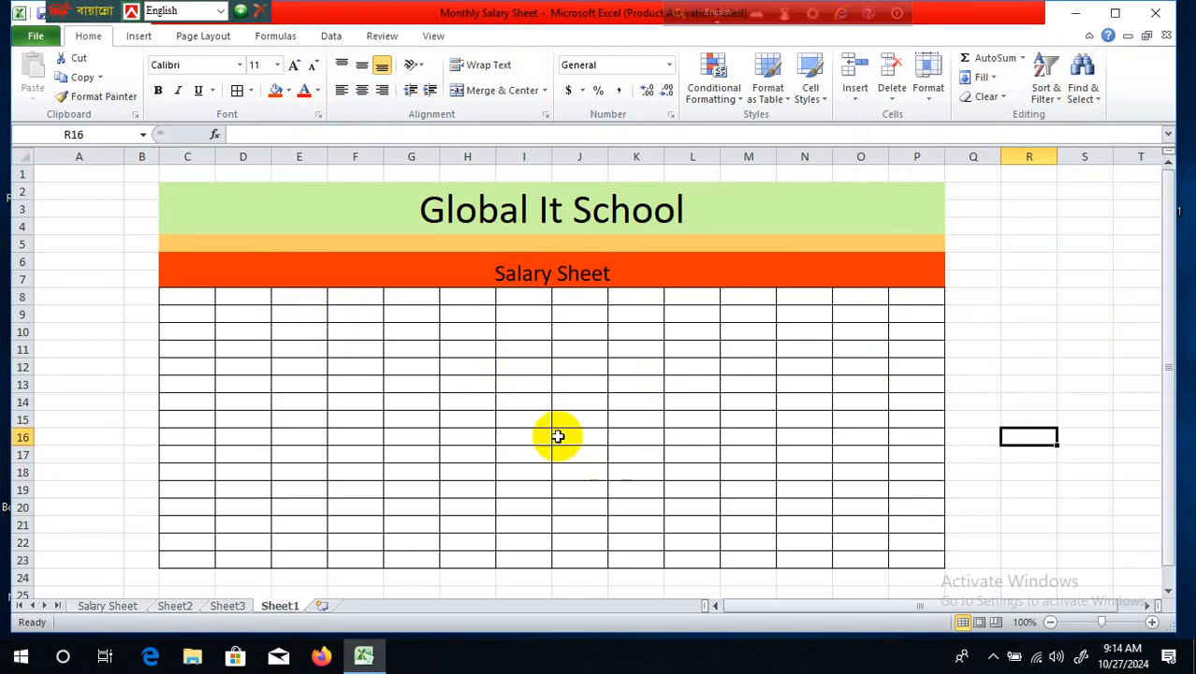
# Enter the column header "S/L" in cell C8 of the table.
pyautogui.scroll(-1, 795, 300)
pyautogui.scroll(1, 794, 299)
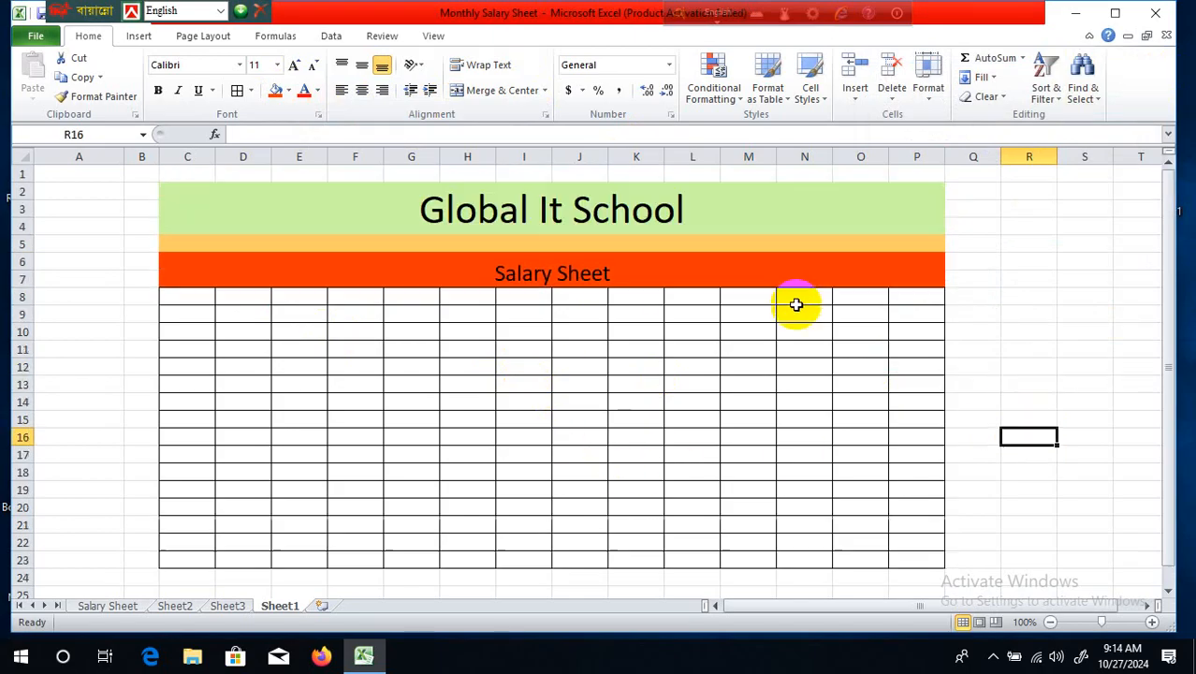
pyautogui.click(193, 297)
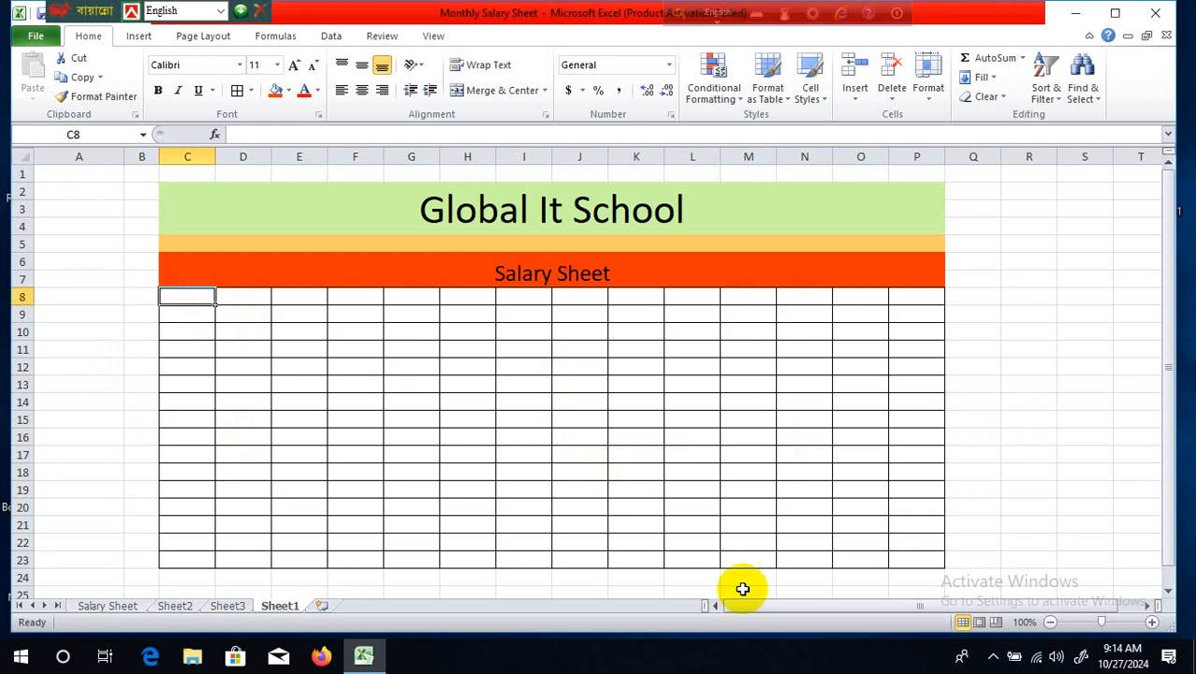
pyautogui.write('S/')
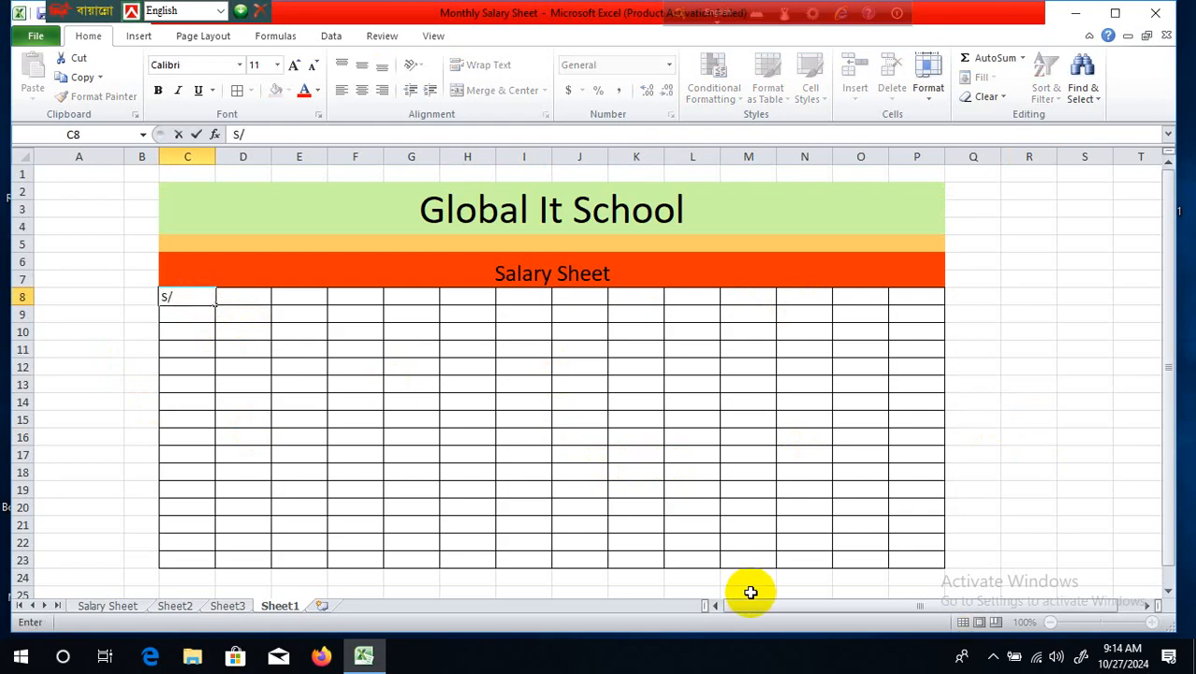
pyautogui.write('L')
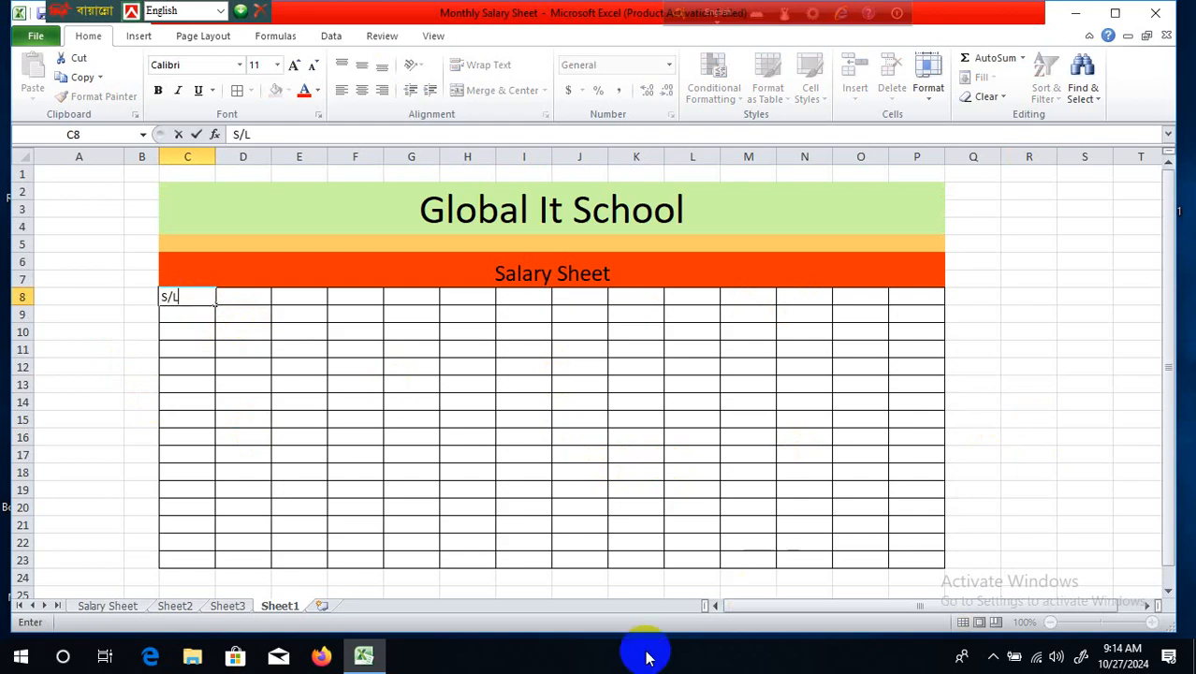
pyautogui.click(728, 523)
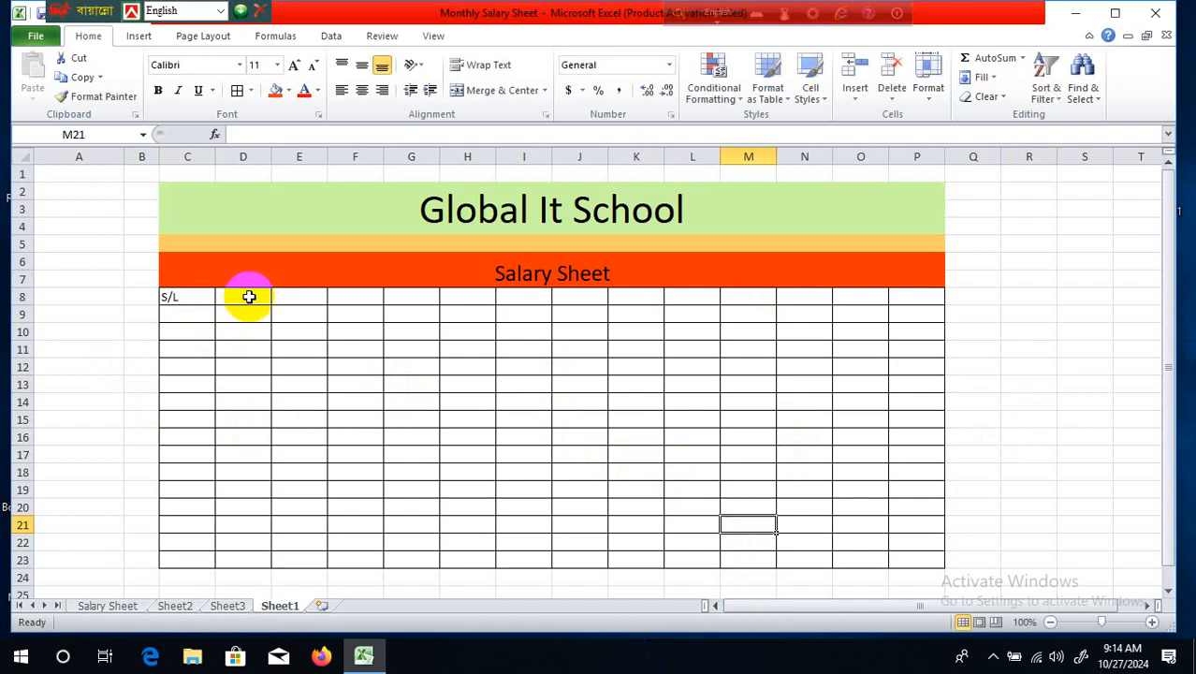
# Merge columns D to F row by row over D8:F23 with Merge Across.
pyautogui.moveTo(245, 299); pyautogui.dragTo(358, 561)
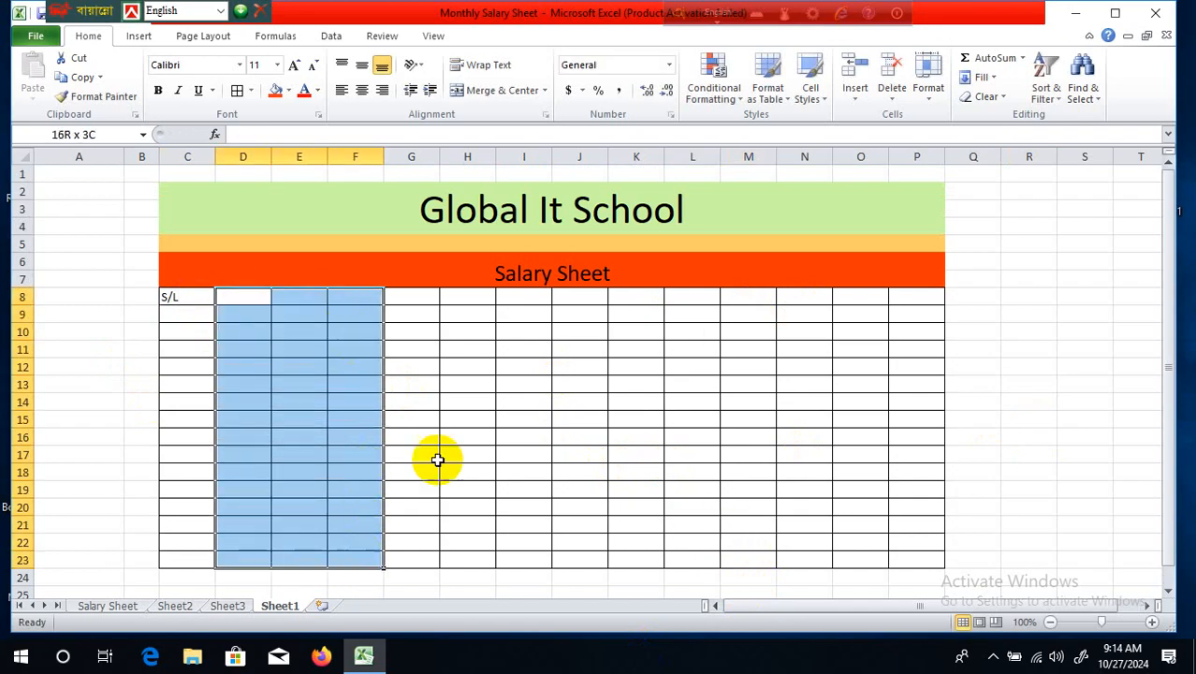
pyautogui.click(545, 90)
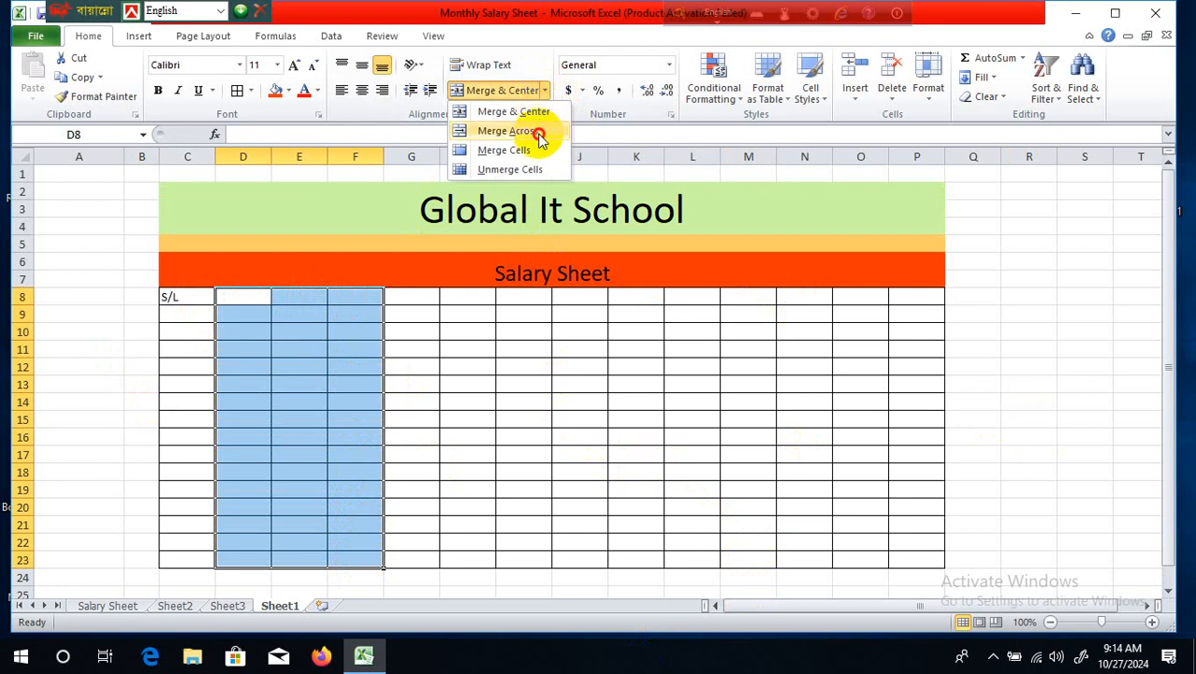
pyautogui.click(533, 131)
pyautogui.click(638, 363)
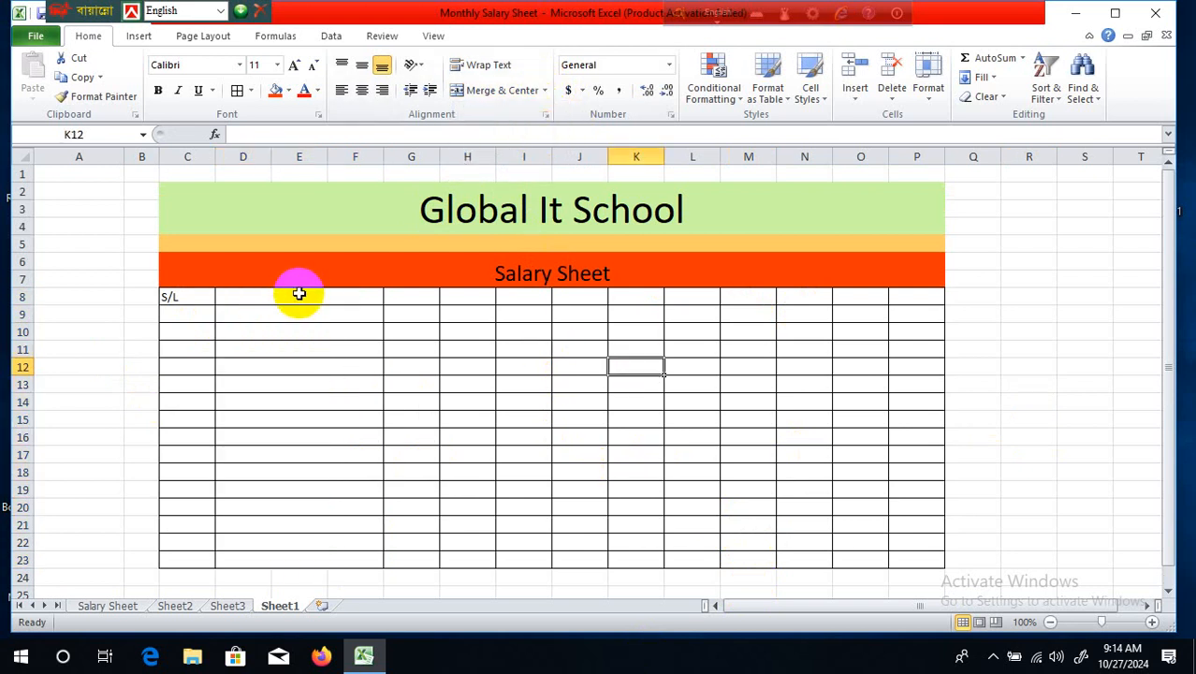
# Enter the column header "Name" in the merged cell D8.
pyautogui.click(294, 295)
pyautogui.write('Name')
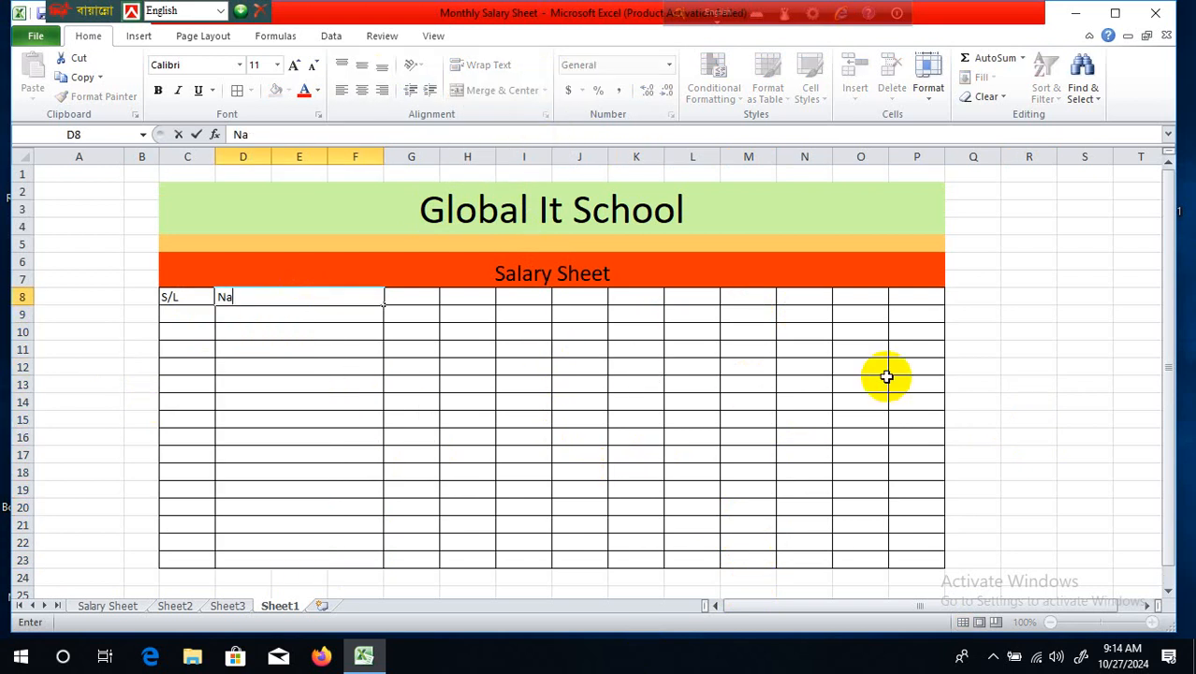
pyautogui.click(749, 348)
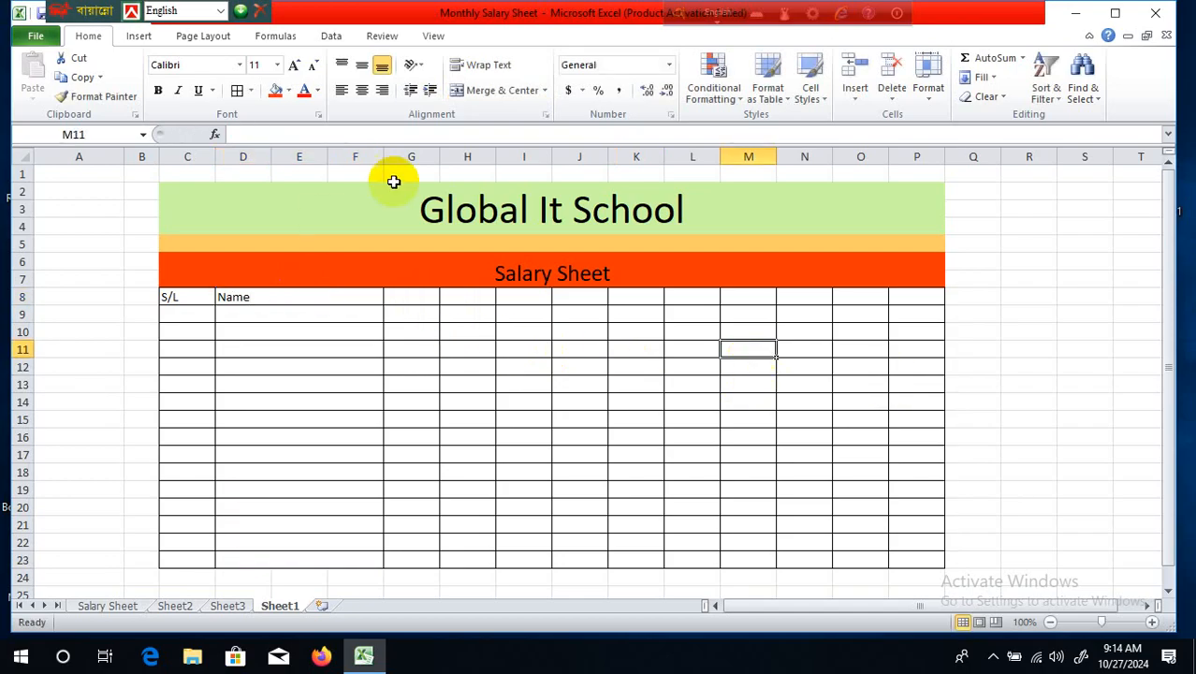
pyautogui.click(464, 202)
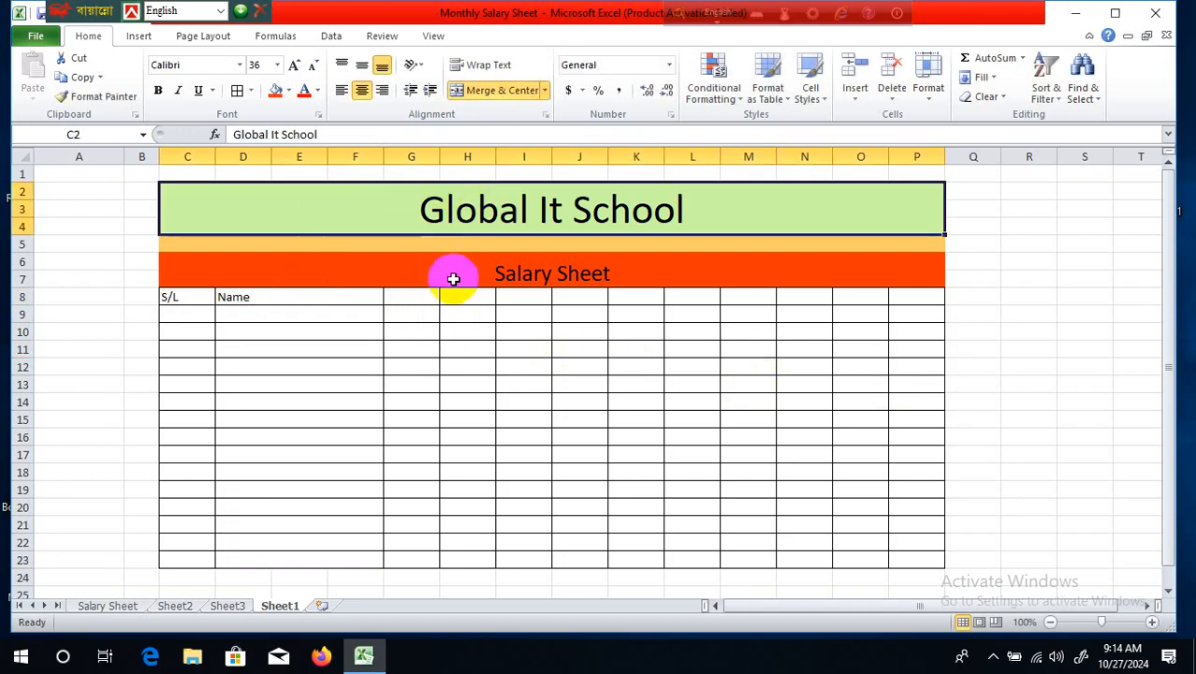
pyautogui.click(541, 273)
pyautogui.click(332, 363)
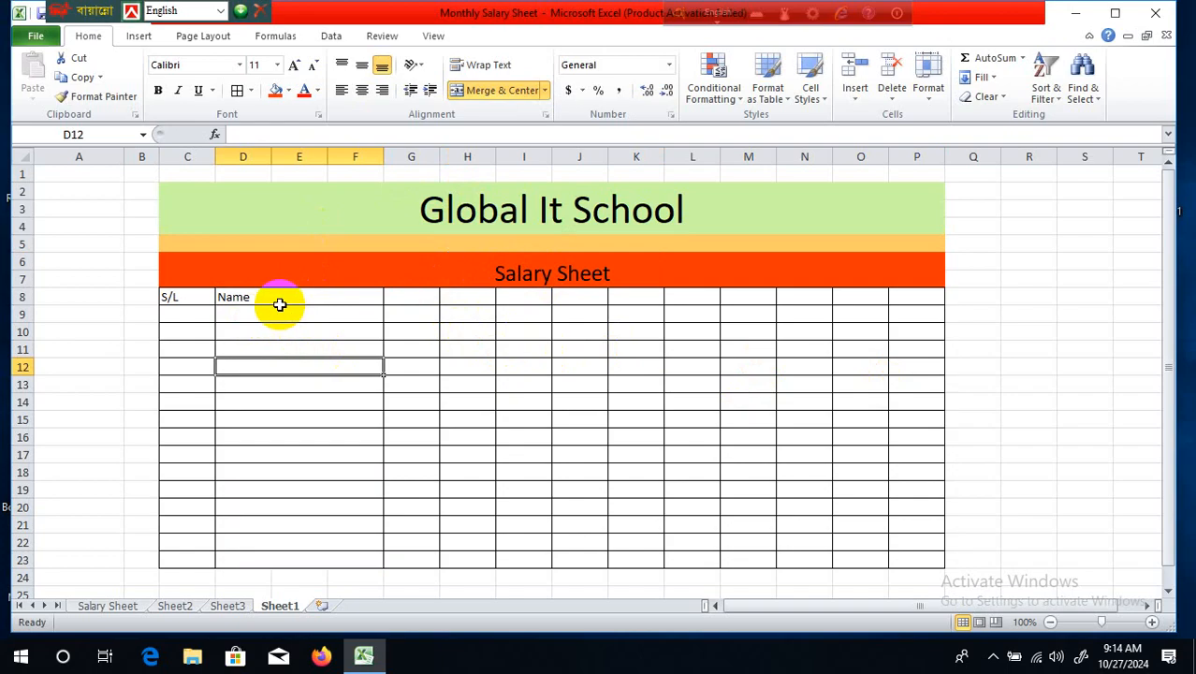
pyautogui.click(273, 298)
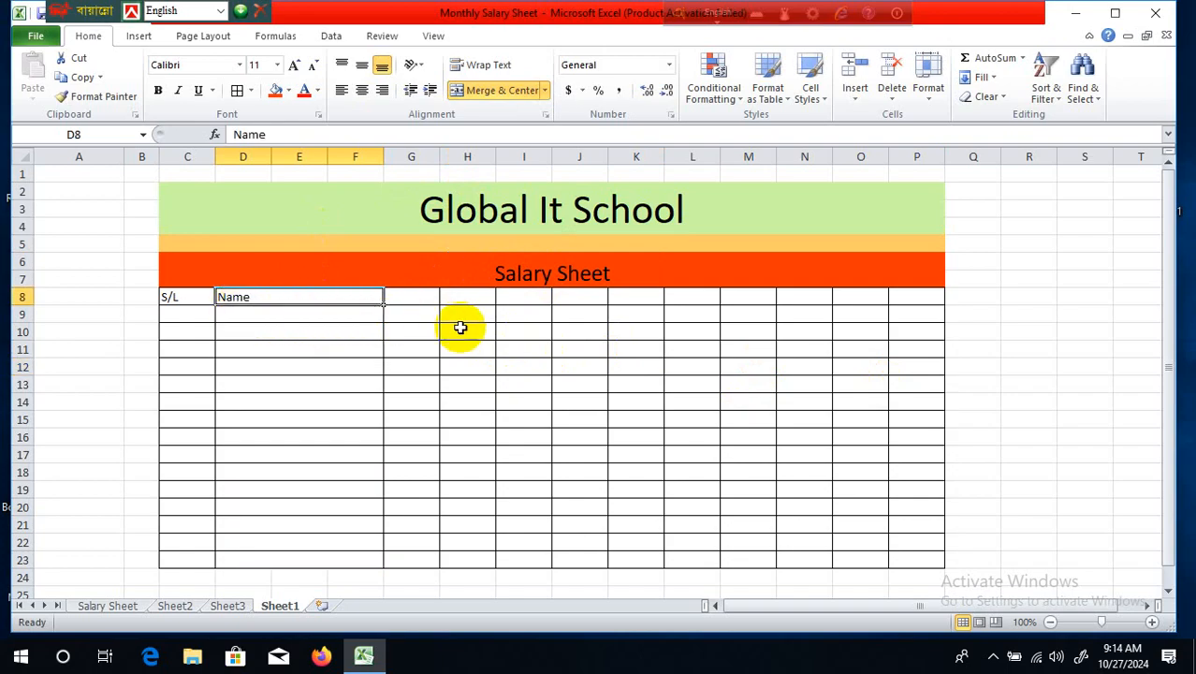
pyautogui.click(520, 347)
# Enter the column headers "ID No" in cell G8 and "Deg" in cell H8.
pyautogui.click(416, 294)
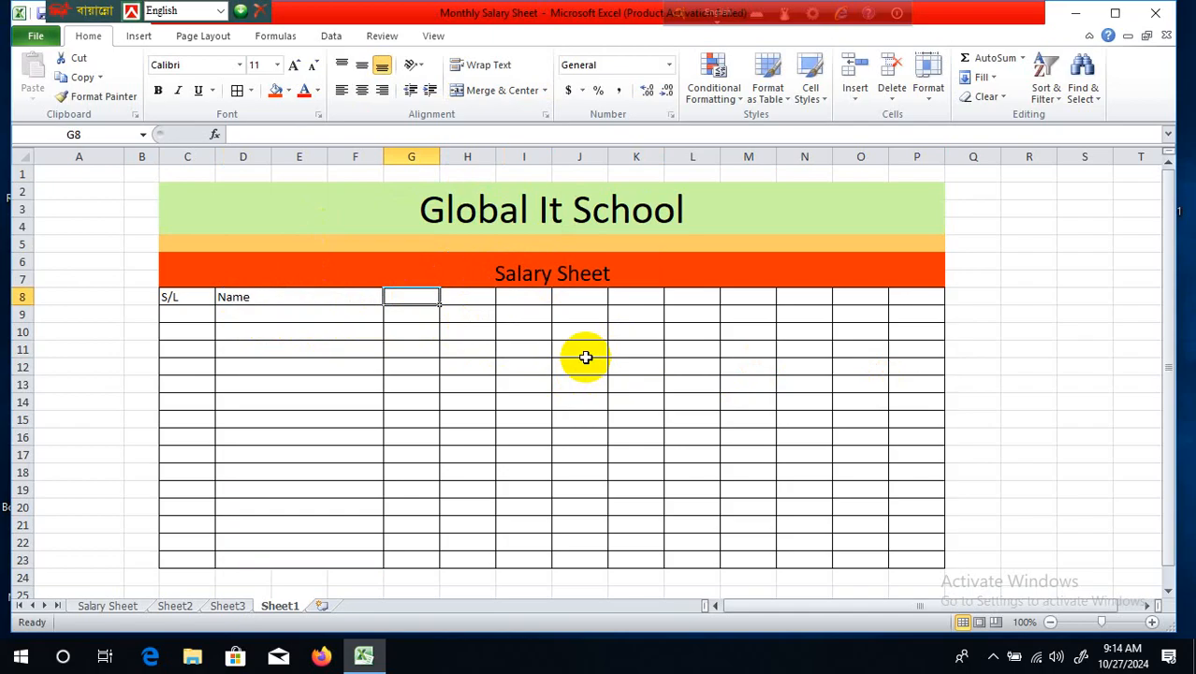
pyautogui.write('ID')
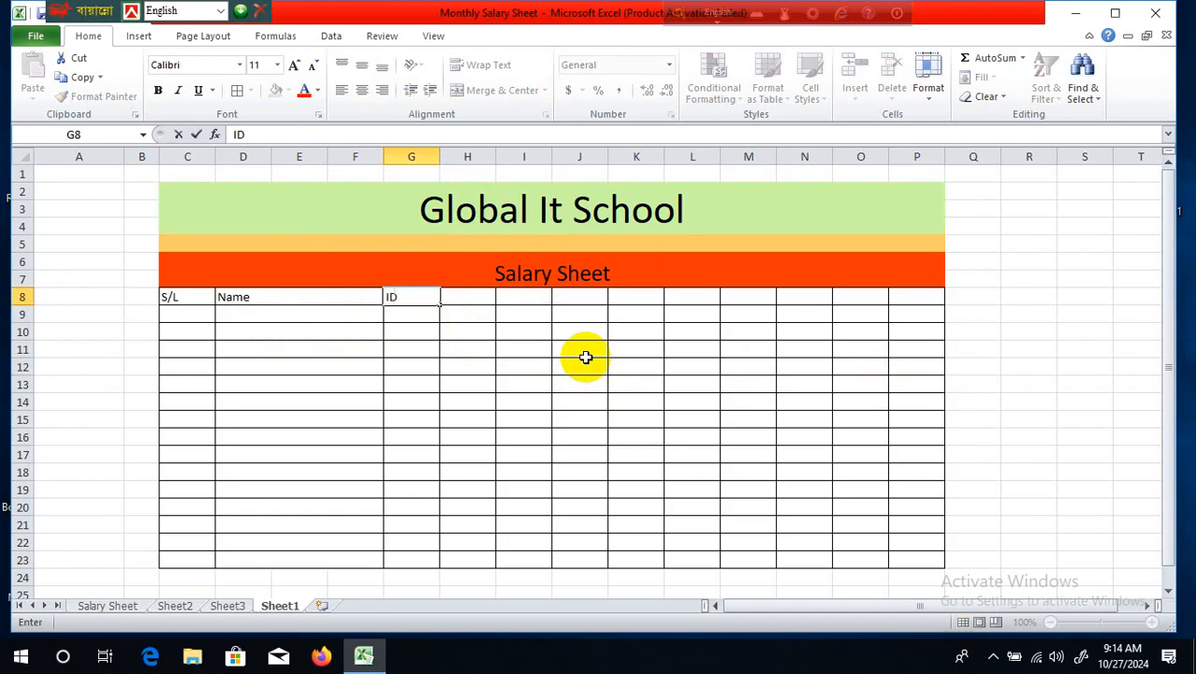
pyautogui.write(' No')
pyautogui.click(528, 369)
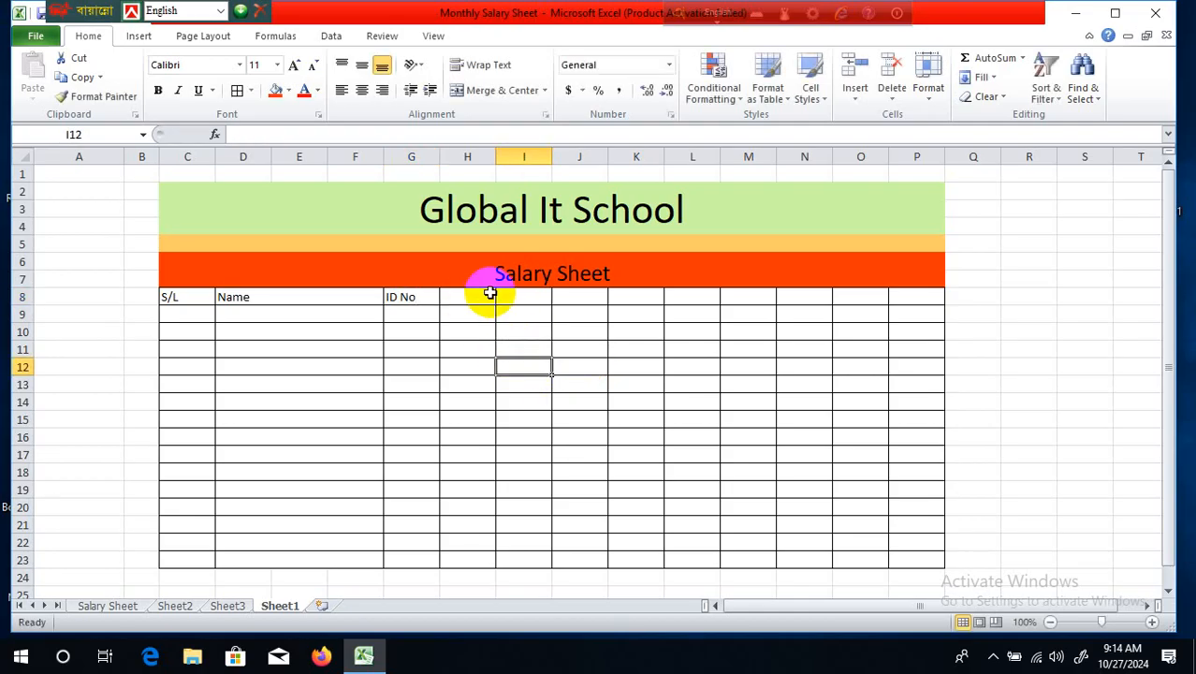
pyautogui.click(480, 296)
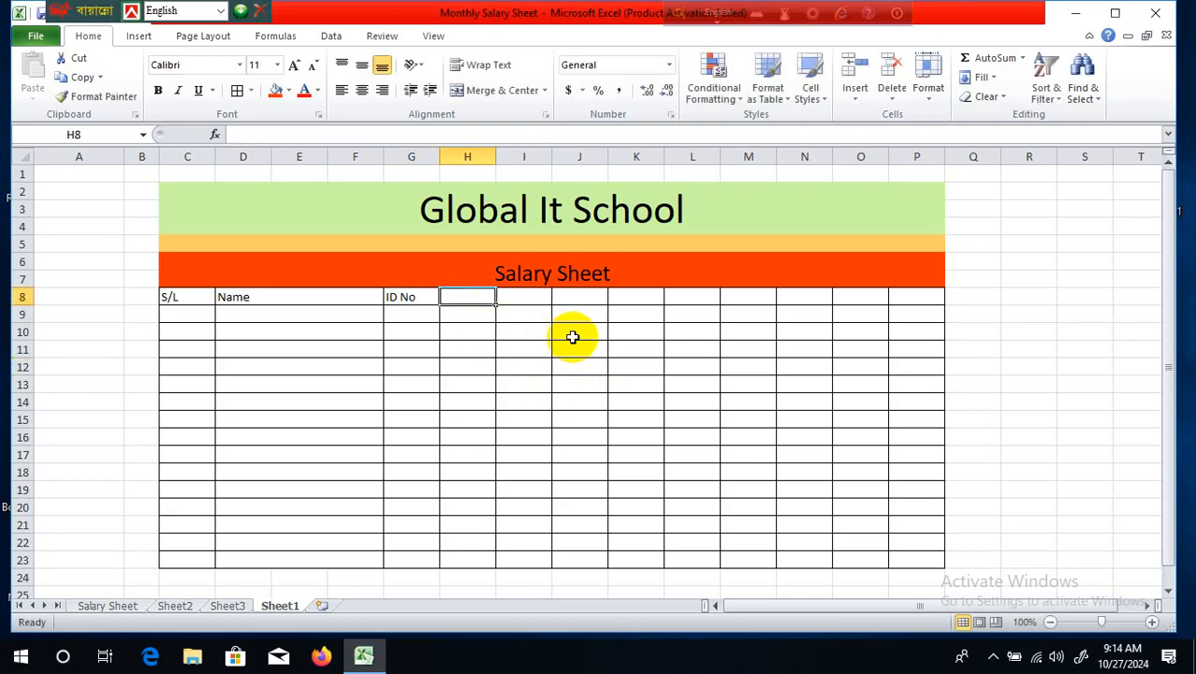
pyautogui.write('De')
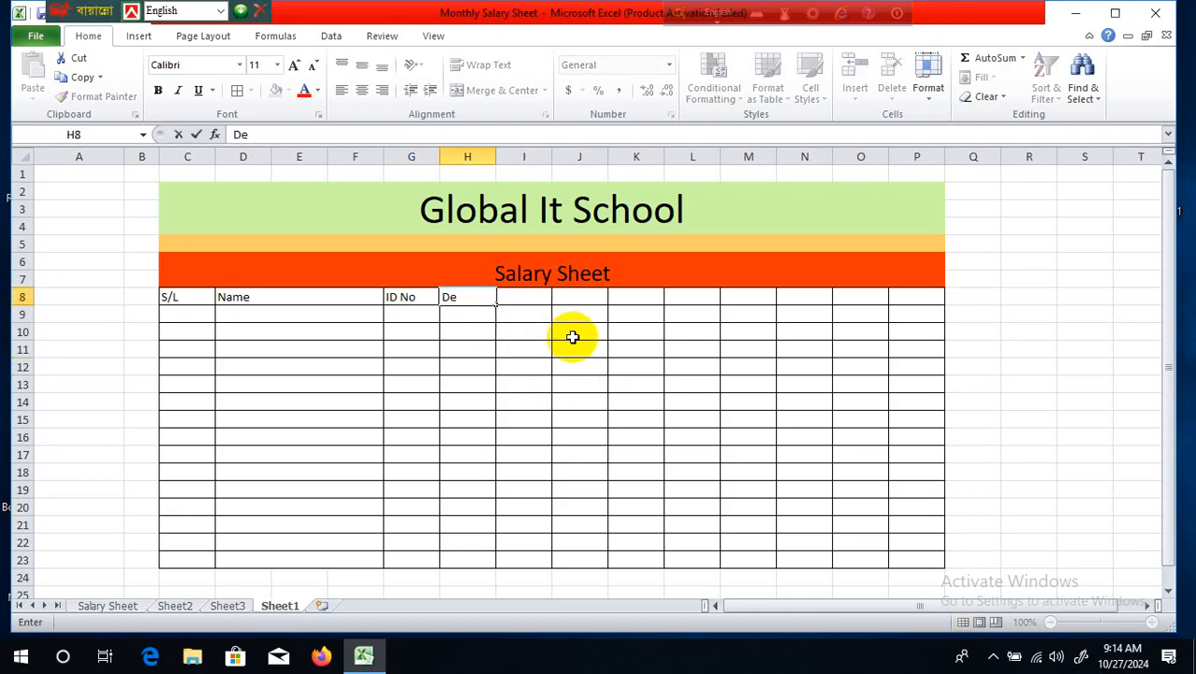
pyautogui.write('g')
pyautogui.click(739, 331)
# Enter the column header "Basic" in cell I8.
pyautogui.click(522, 296)
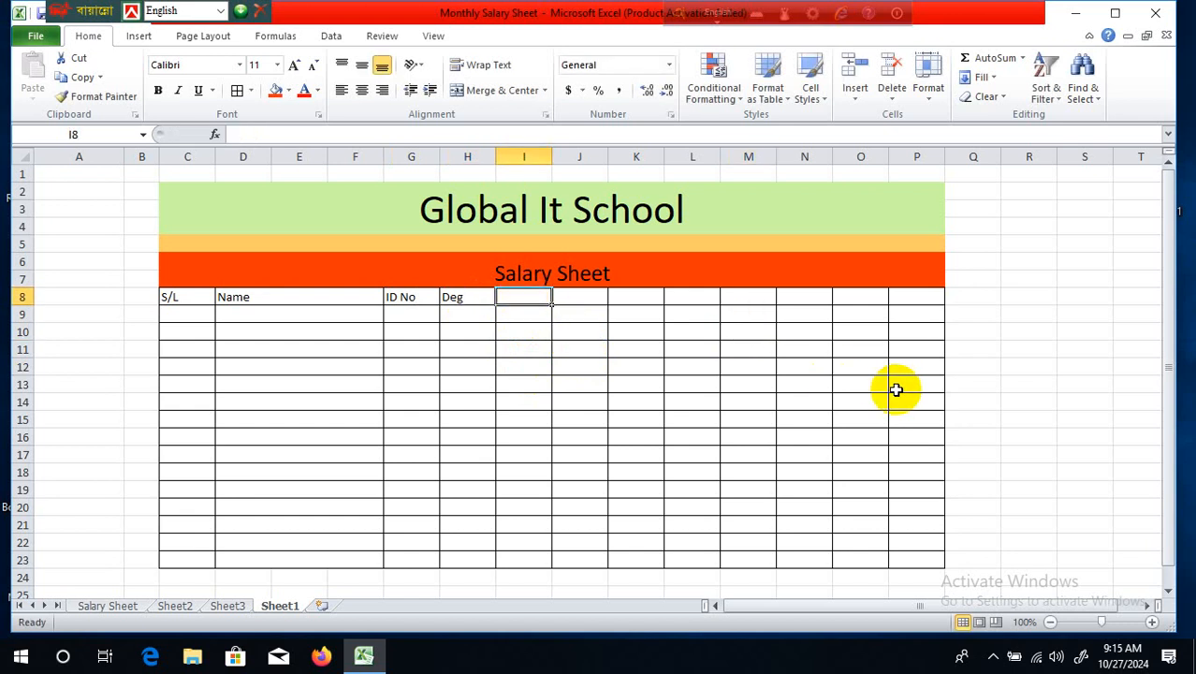
pyautogui.write('B')
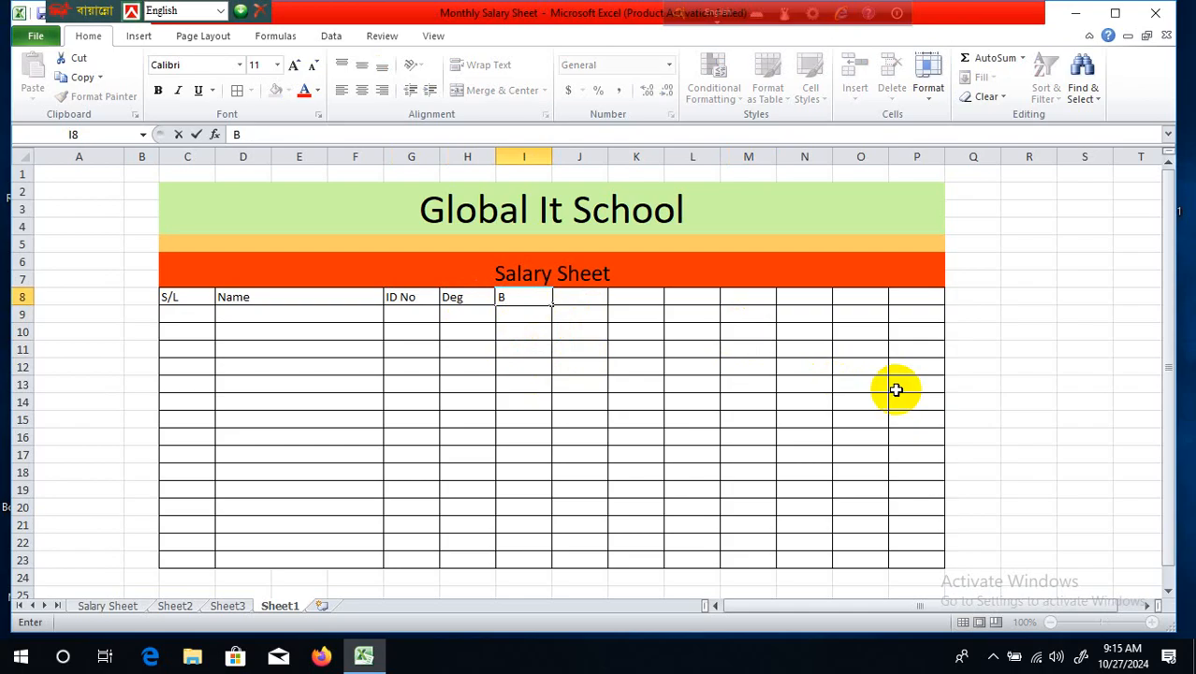
pyautogui.write('asic')
pyautogui.press('Tab')
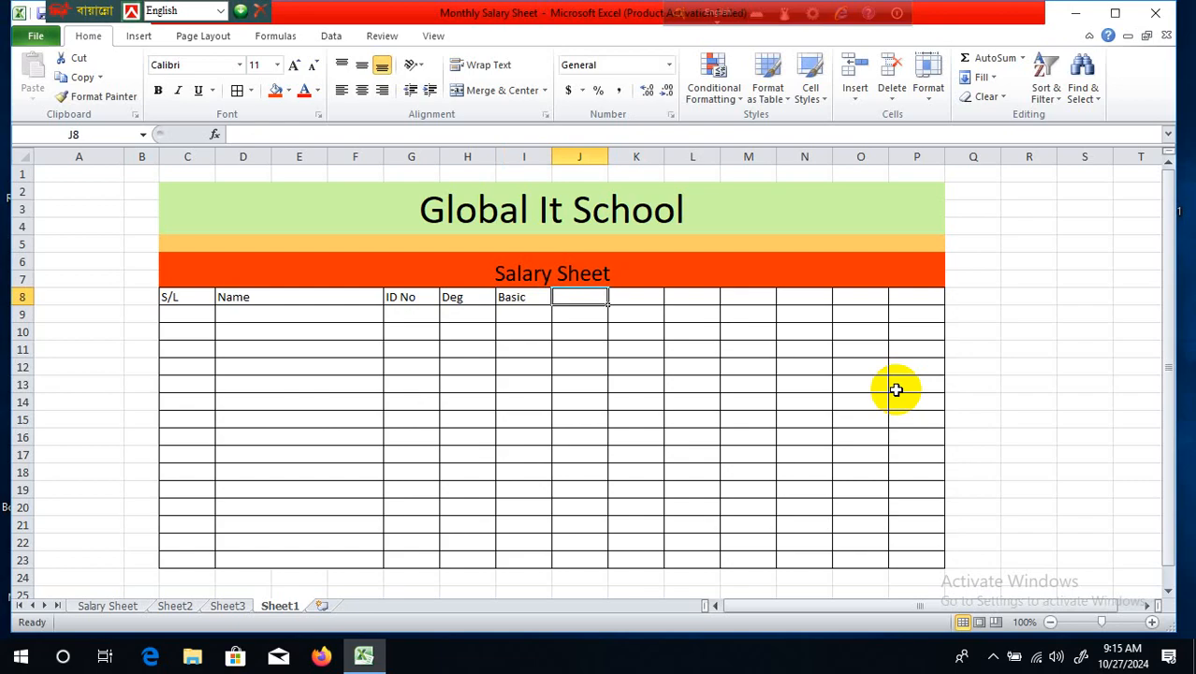
# Enter the column header "H-Rant-20%" in cell J8 and autofit column J to its text.
pyautogui.write('M')
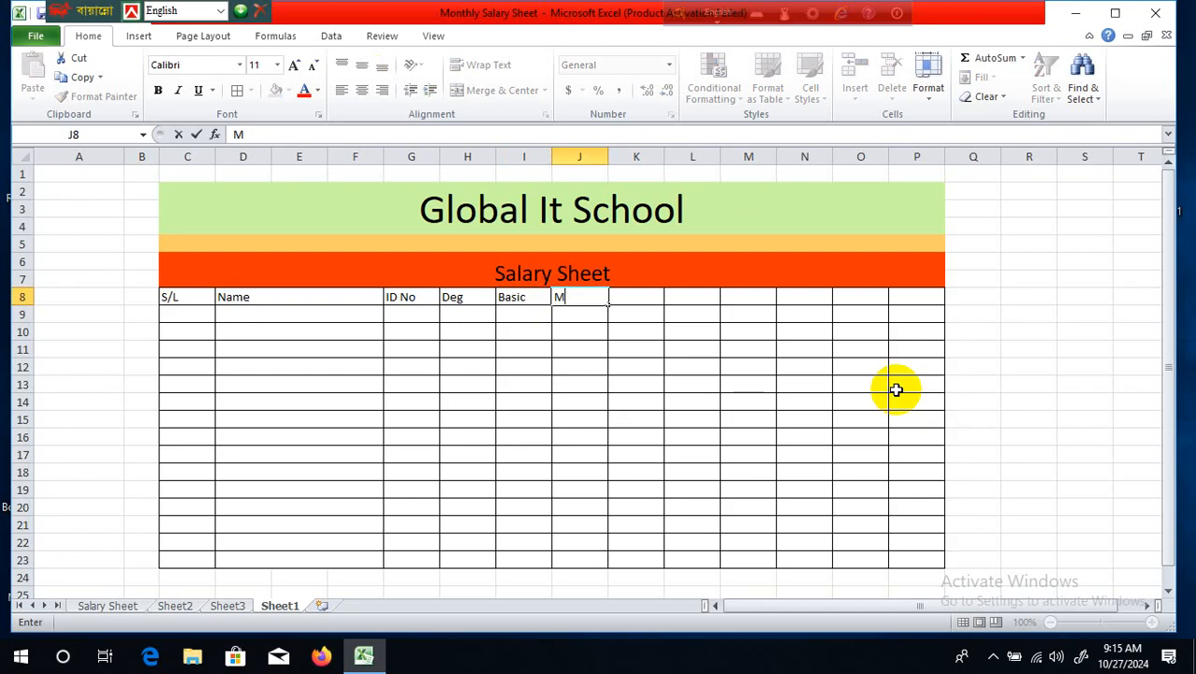
pyautogui.press('BackSpace')
pyautogui.write('H-Rant-')
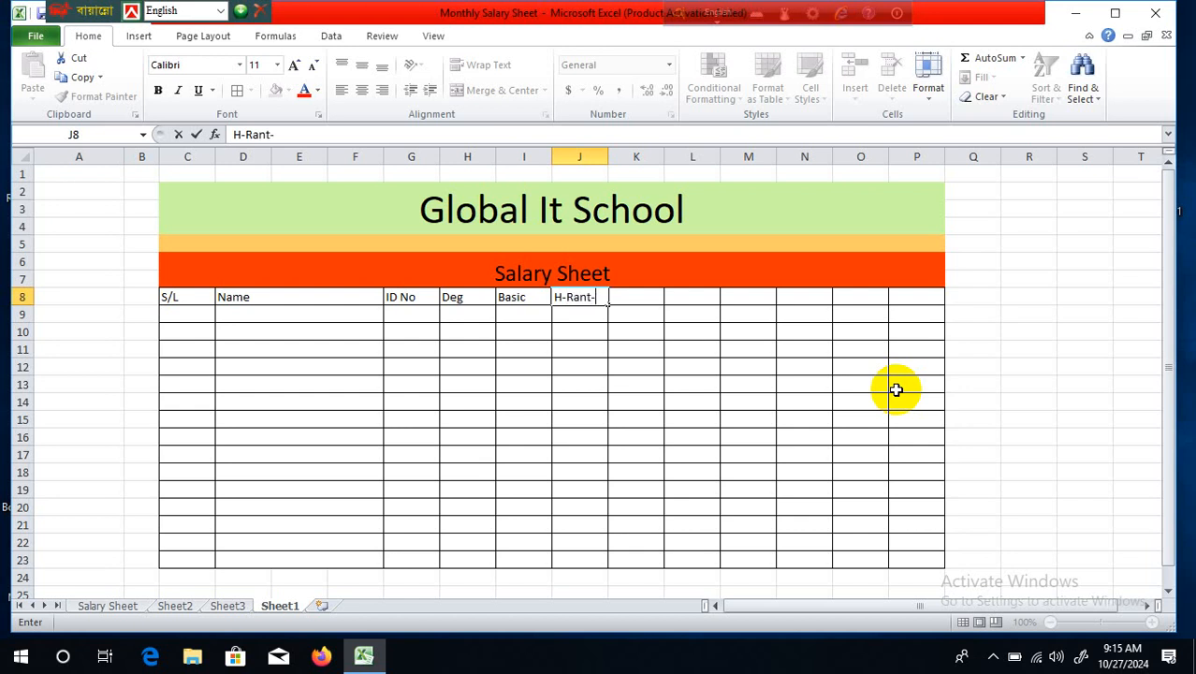
pyautogui.write('20%')
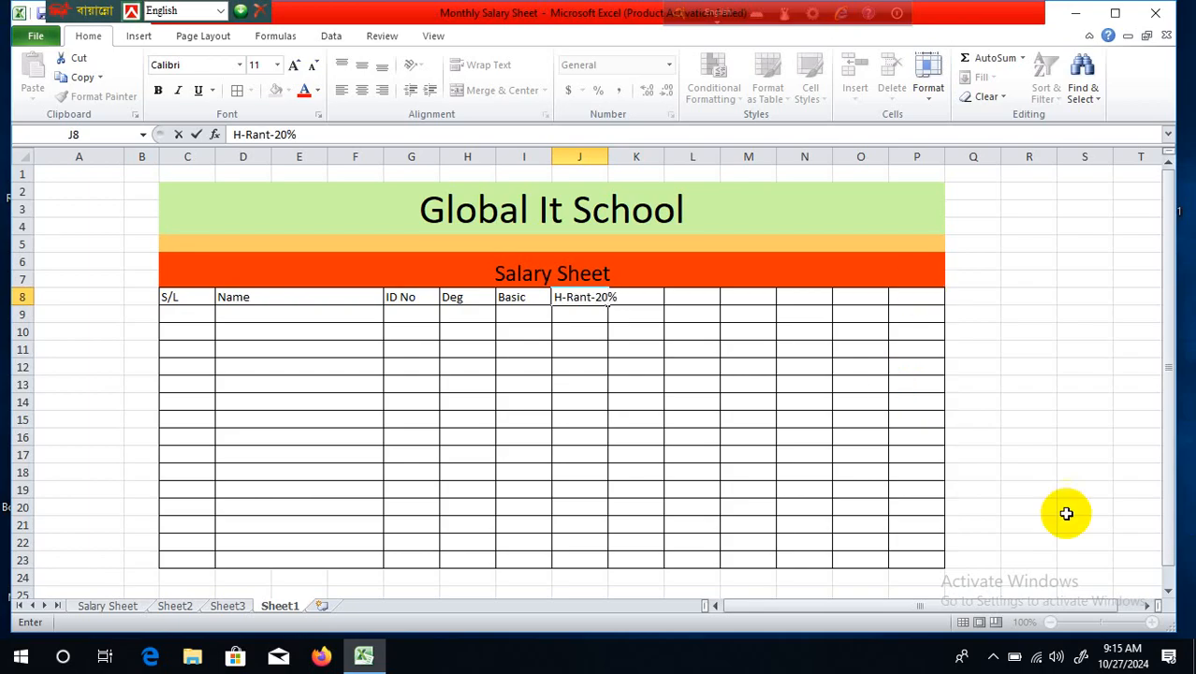
pyautogui.click(912, 456)
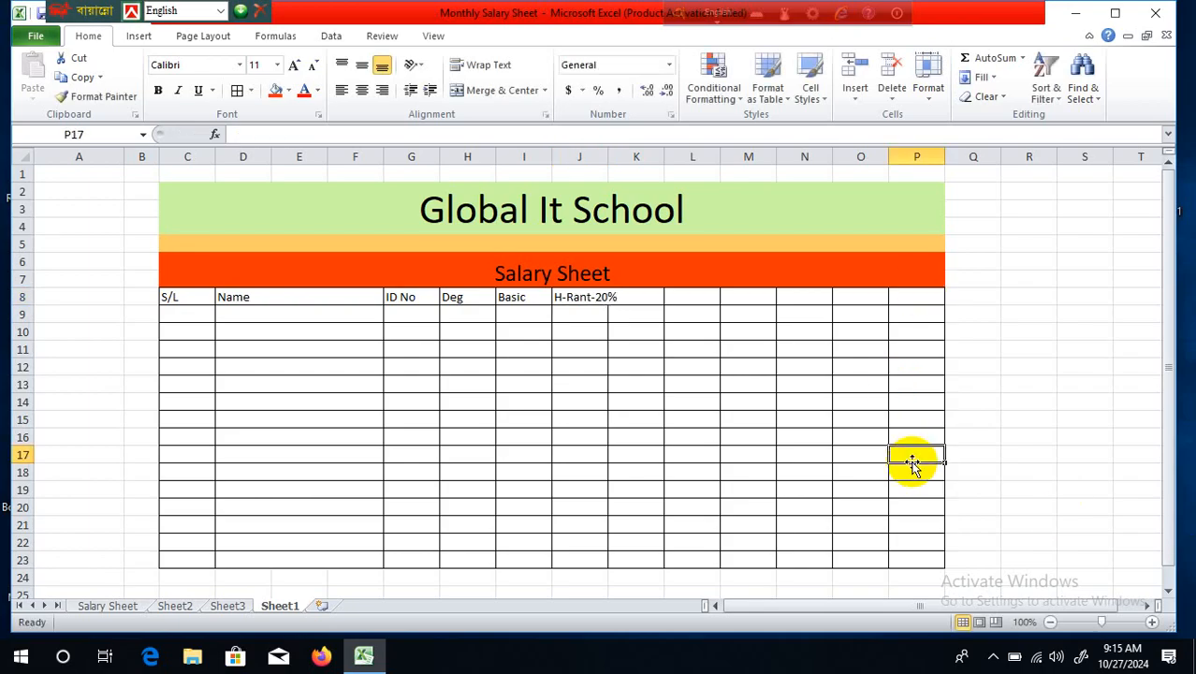
pyautogui.doubleClick(608, 156)
pyautogui.click(782, 491)
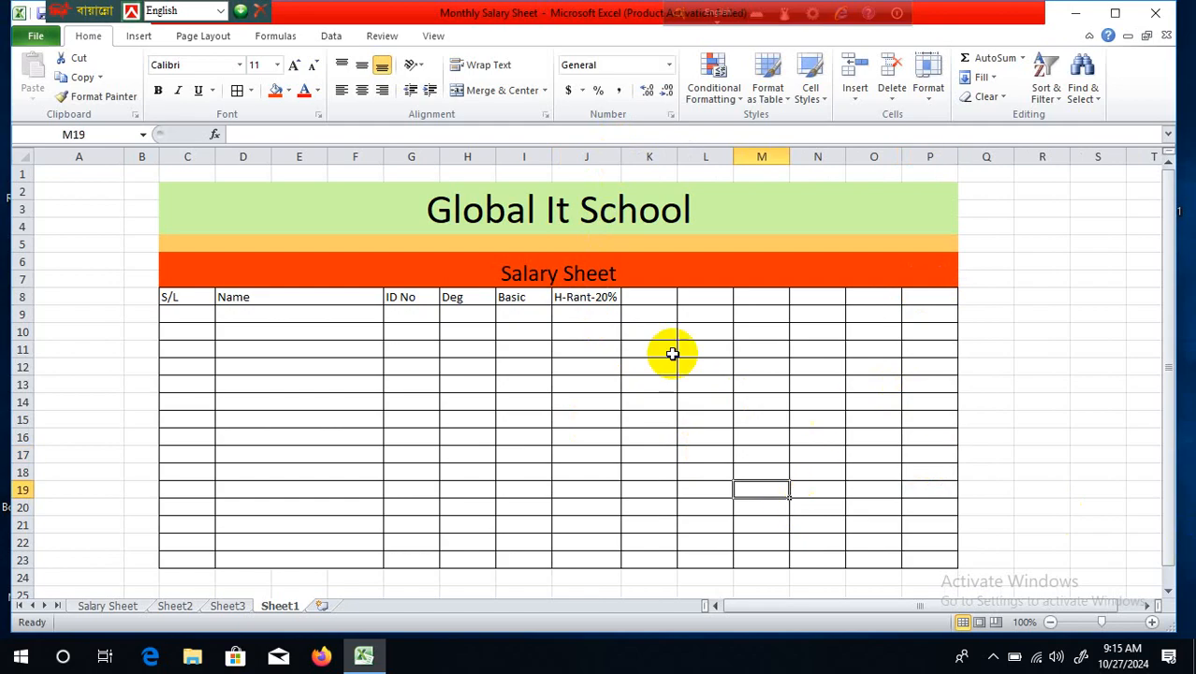
# Enter the column header "M-Cost-10%" in cell K8 and widen column K to fit the text.
pyautogui.click(654, 296)
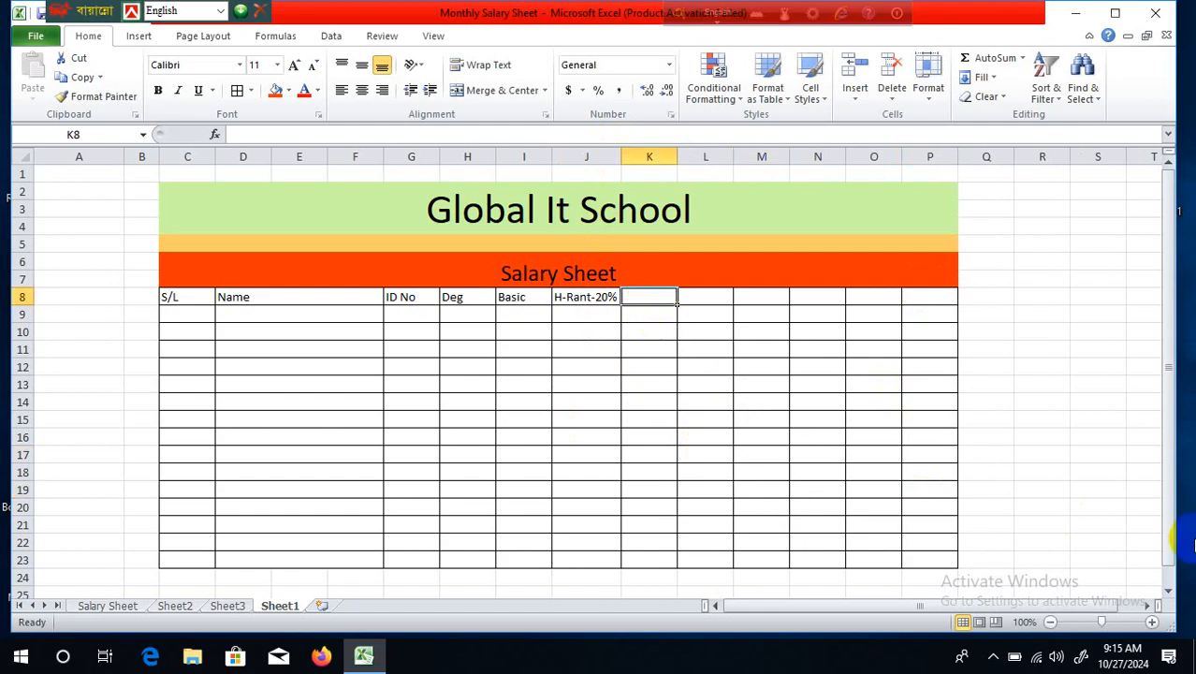
pyautogui.write('R')
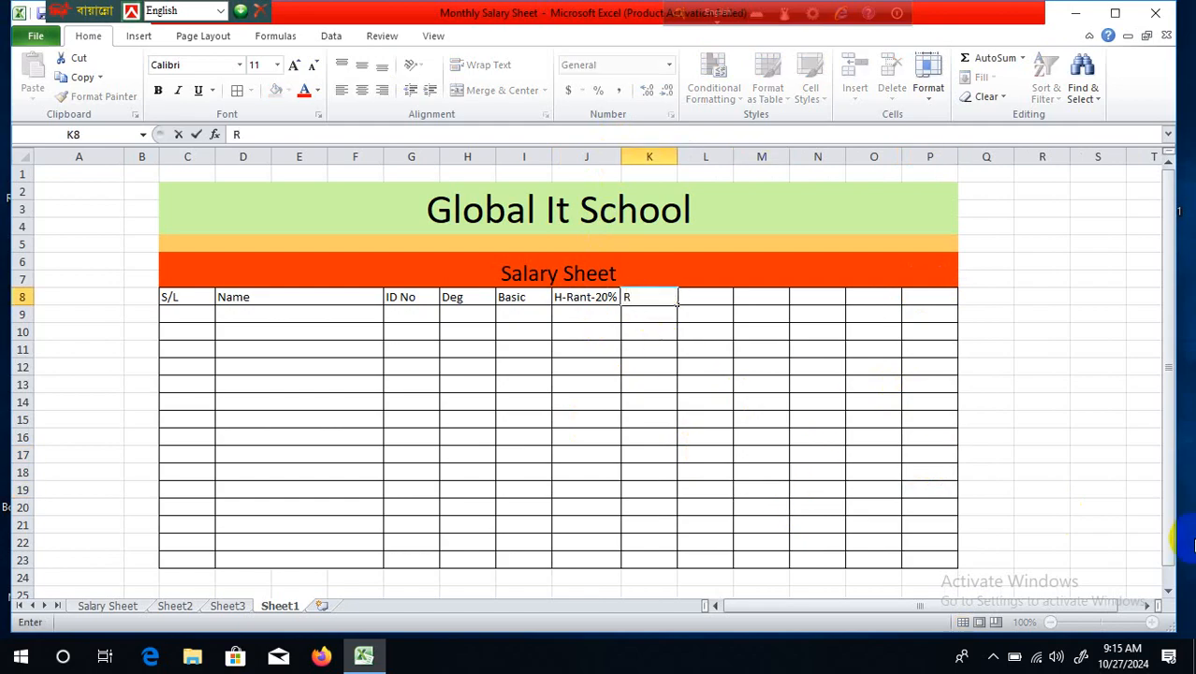
pyautogui.press('BackSpace')
pyautogui.write('M-Cost-10')
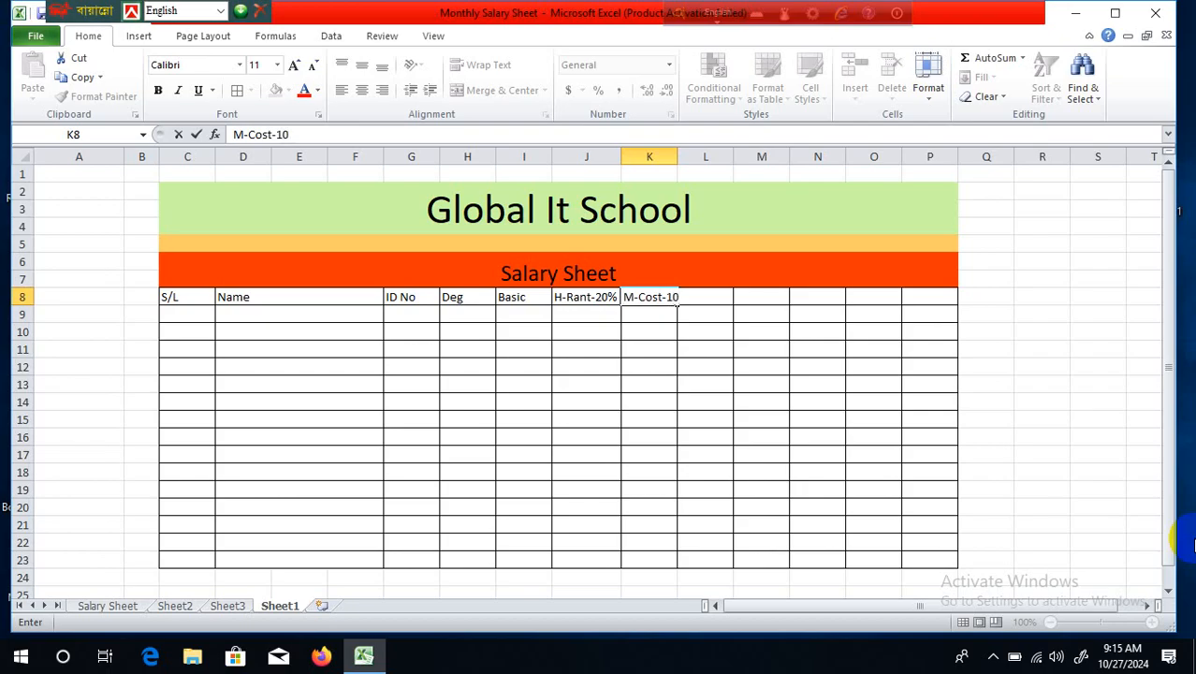
pyautogui.write('%')
pyautogui.click(864, 252)
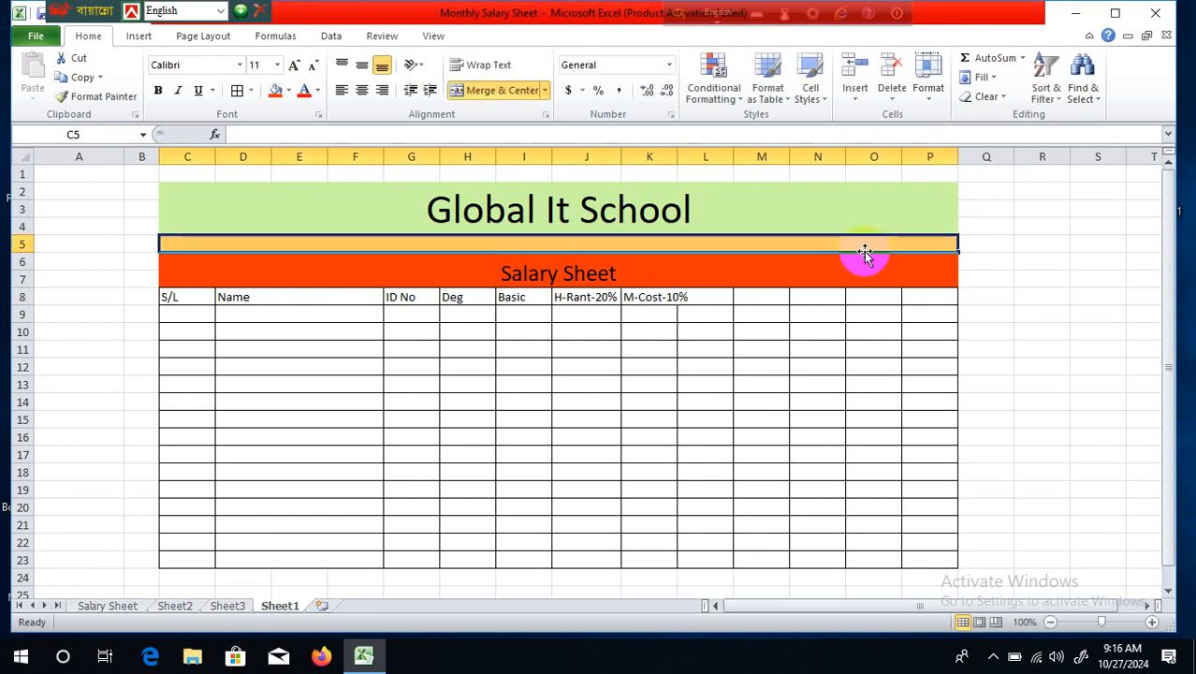
pyautogui.moveTo(676, 151); pyautogui.dragTo(691, 151)
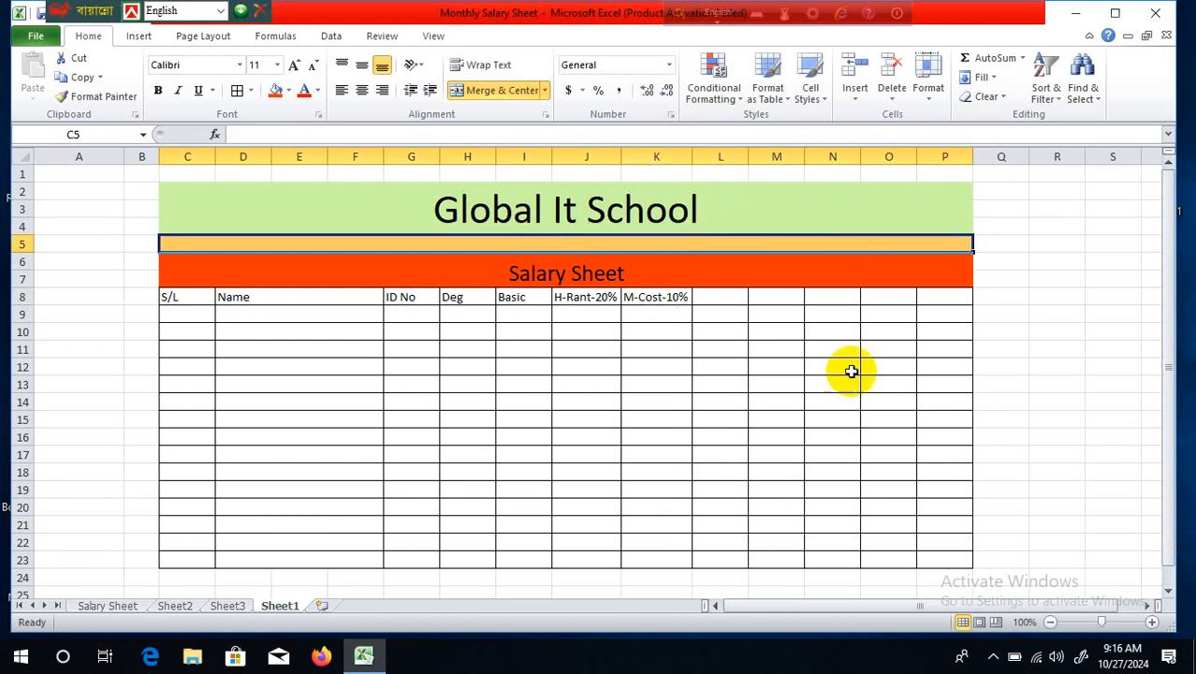
pyautogui.click(865, 384)
# Enter the column header "Tex-2%" in cell L8.
pyautogui.click(720, 296)
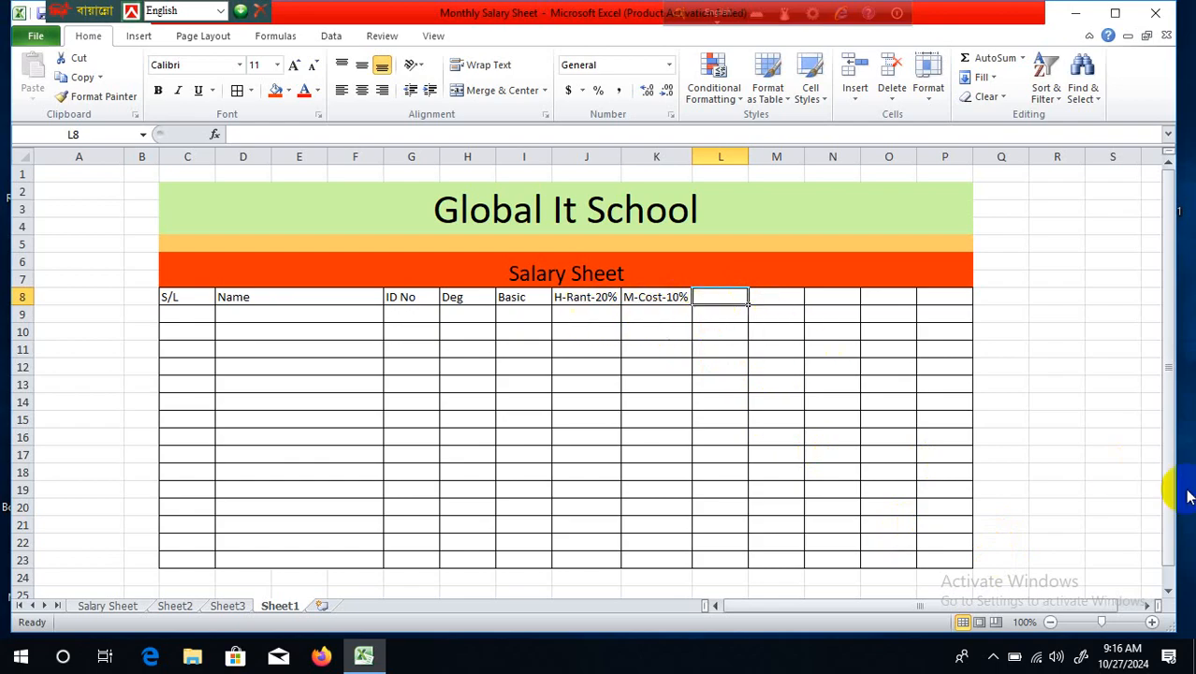
pyautogui.write('Te')
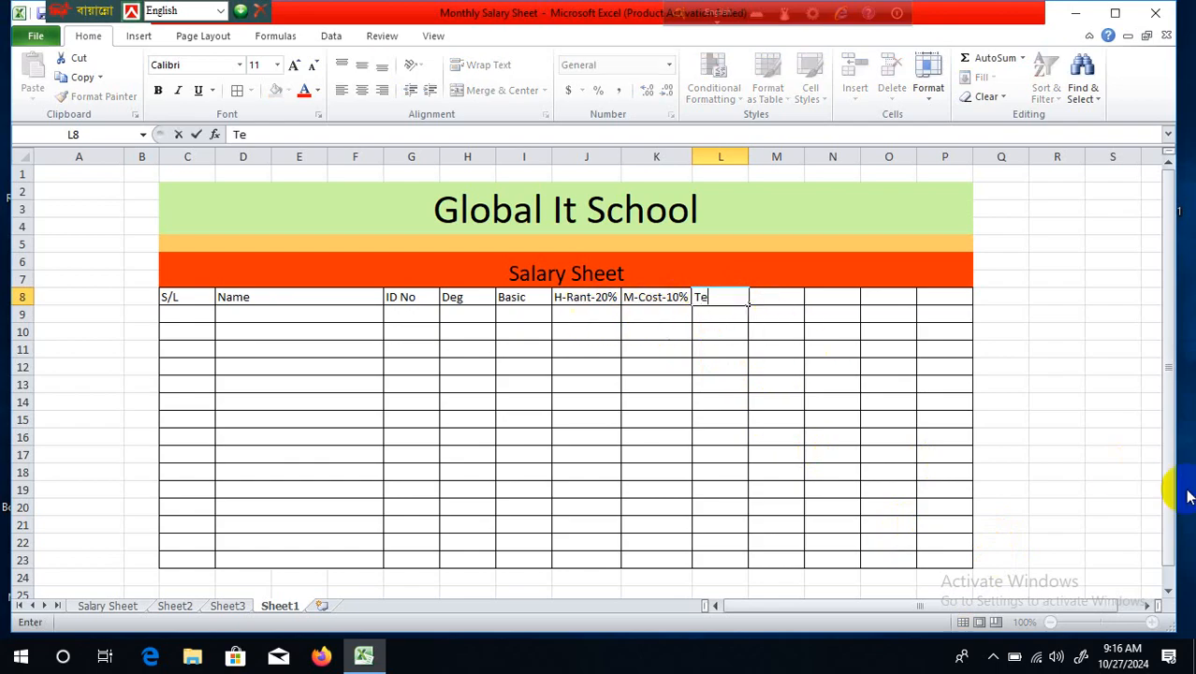
pyautogui.write('z')
pyautogui.press('BackSpace')
pyautogui.write('x')
pyautogui.write('-2%')
pyautogui.click(908, 401)
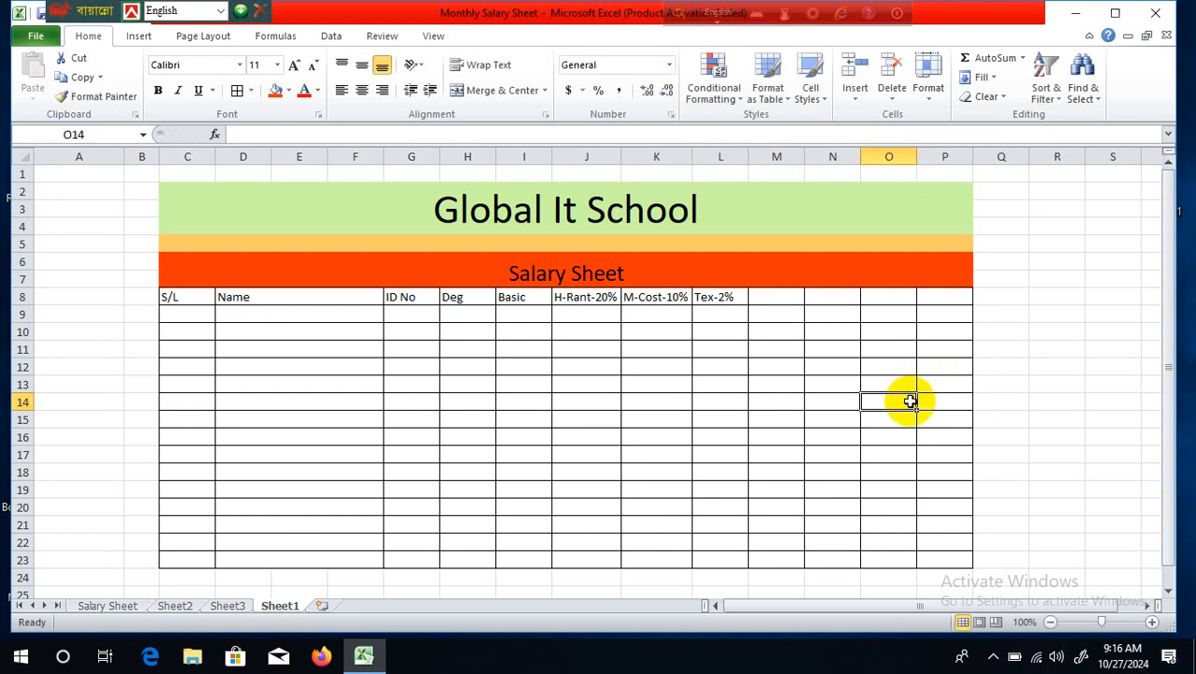
# Enter the column header "Advance" in cell M8.
pyautogui.click(771, 296)
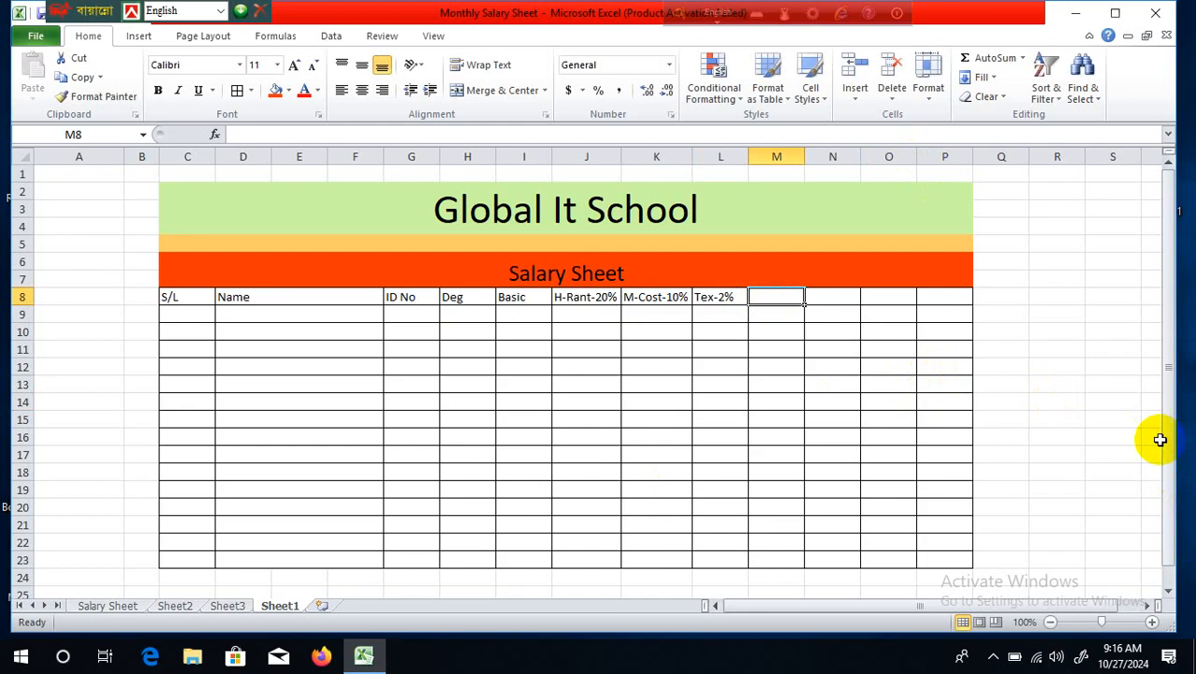
pyautogui.write('Adv')
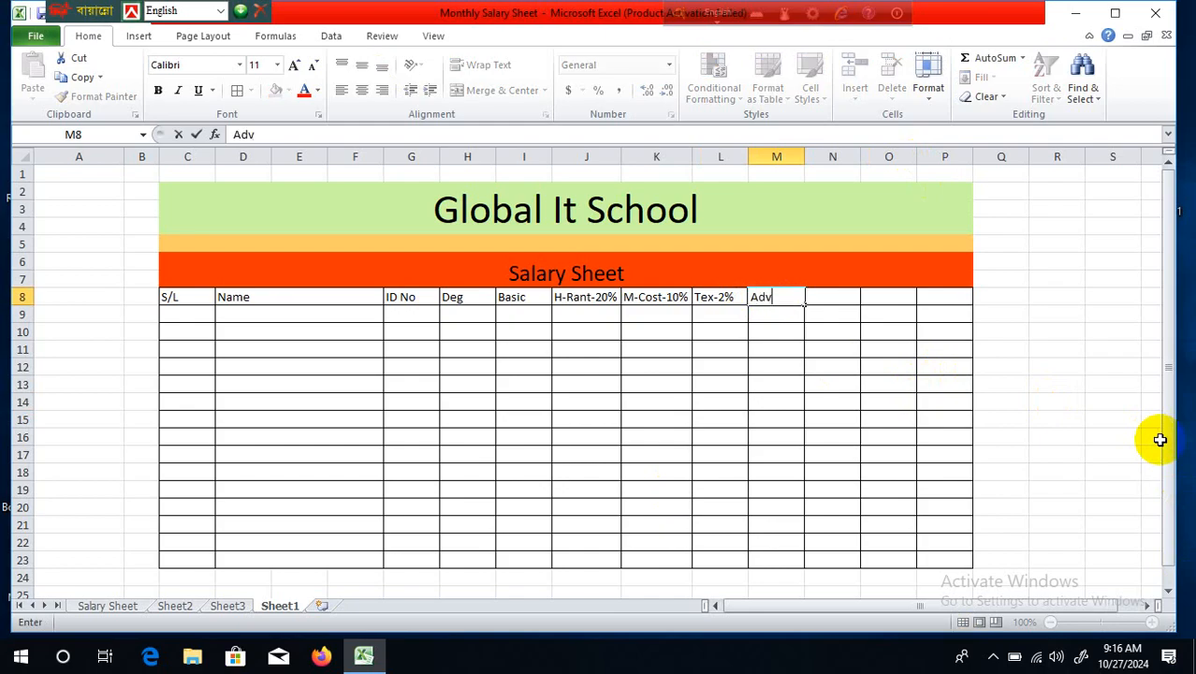
pyautogui.write('ance')
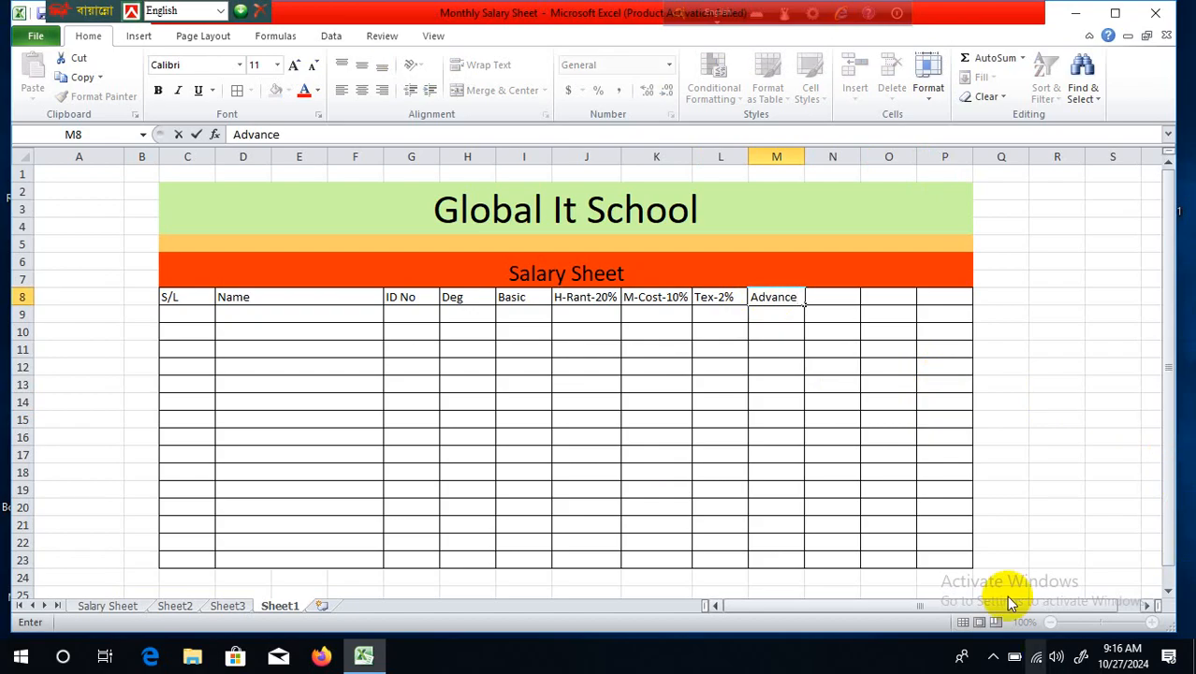
pyautogui.click(923, 531)
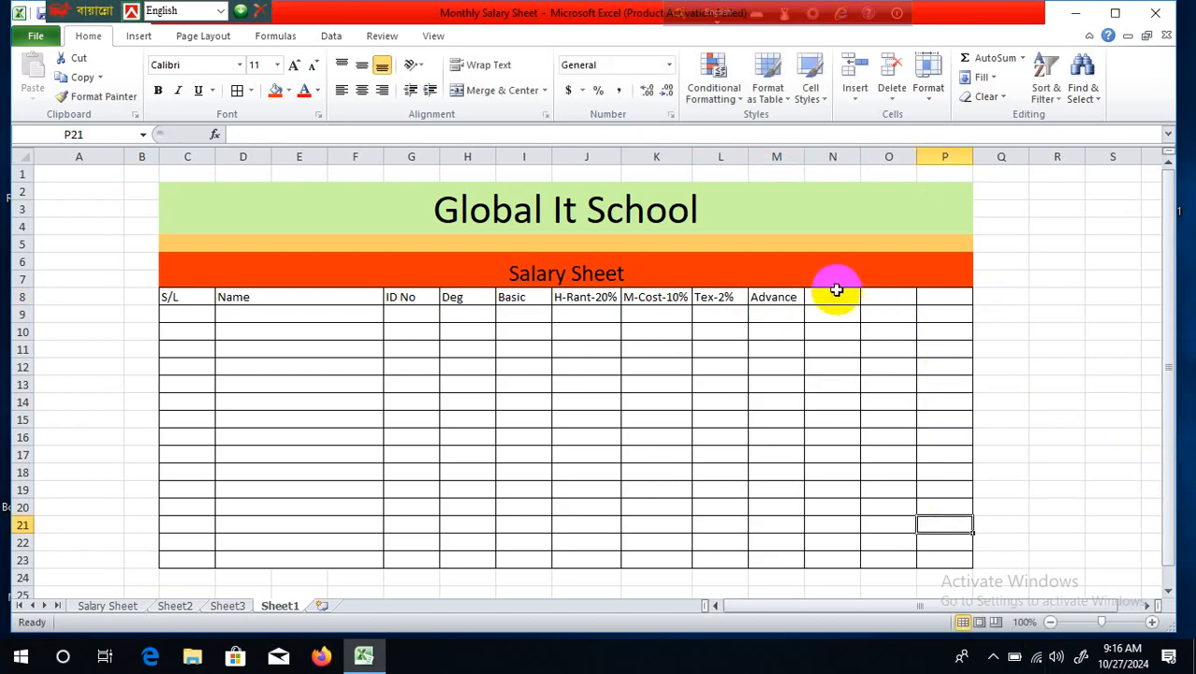
# Try merging columns N to P row by row over N8:P23 with Merge Across, and undo the merge.
pyautogui.moveTo(837, 300); pyautogui.dragTo(933, 545)
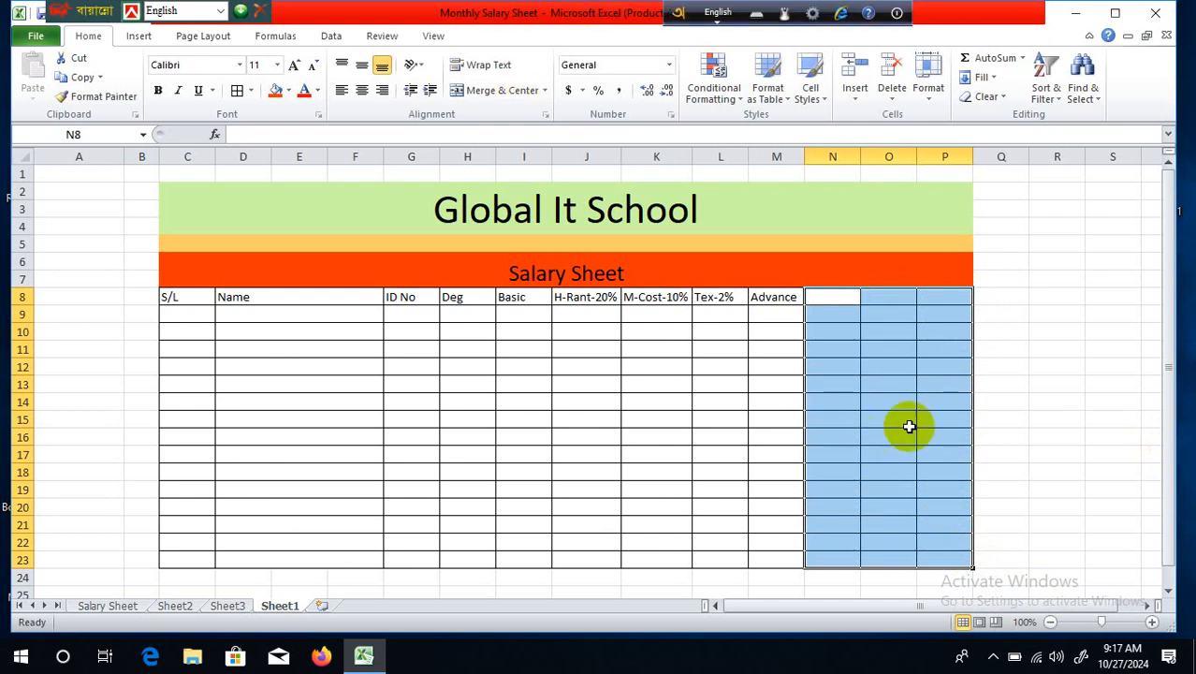
pyautogui.click(542, 90)
pyautogui.click(507, 130)
pyautogui.click(1034, 419)
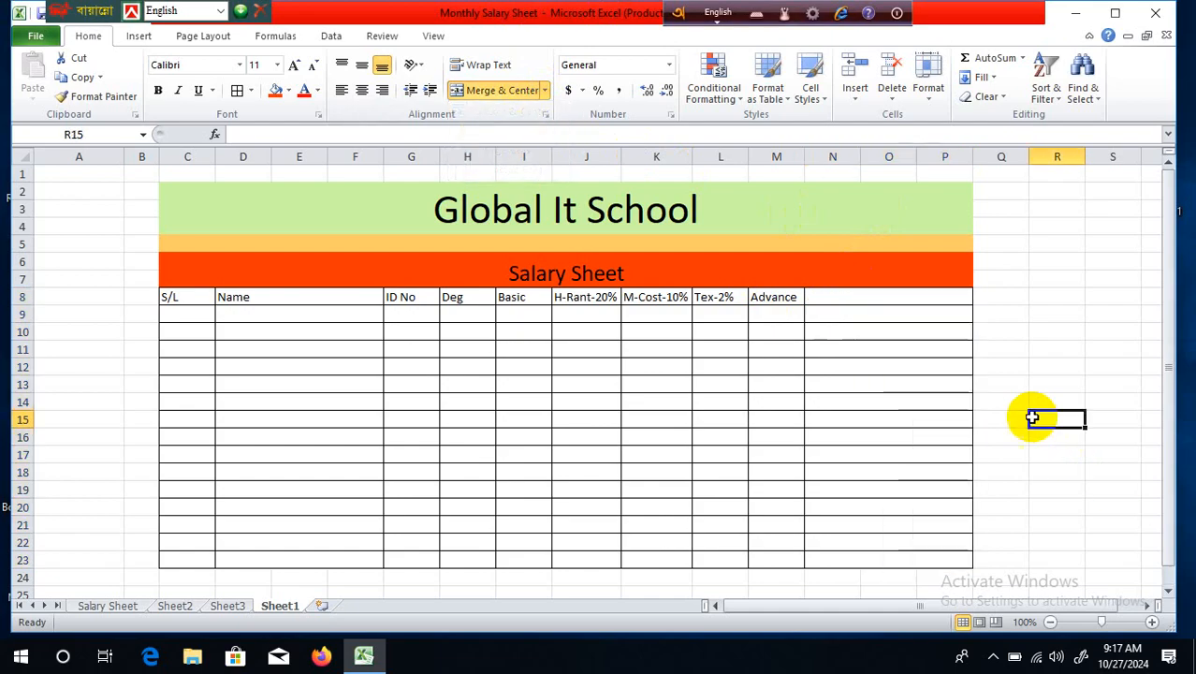
pyautogui.moveTo(923, 297); pyautogui.dragTo(922, 314)
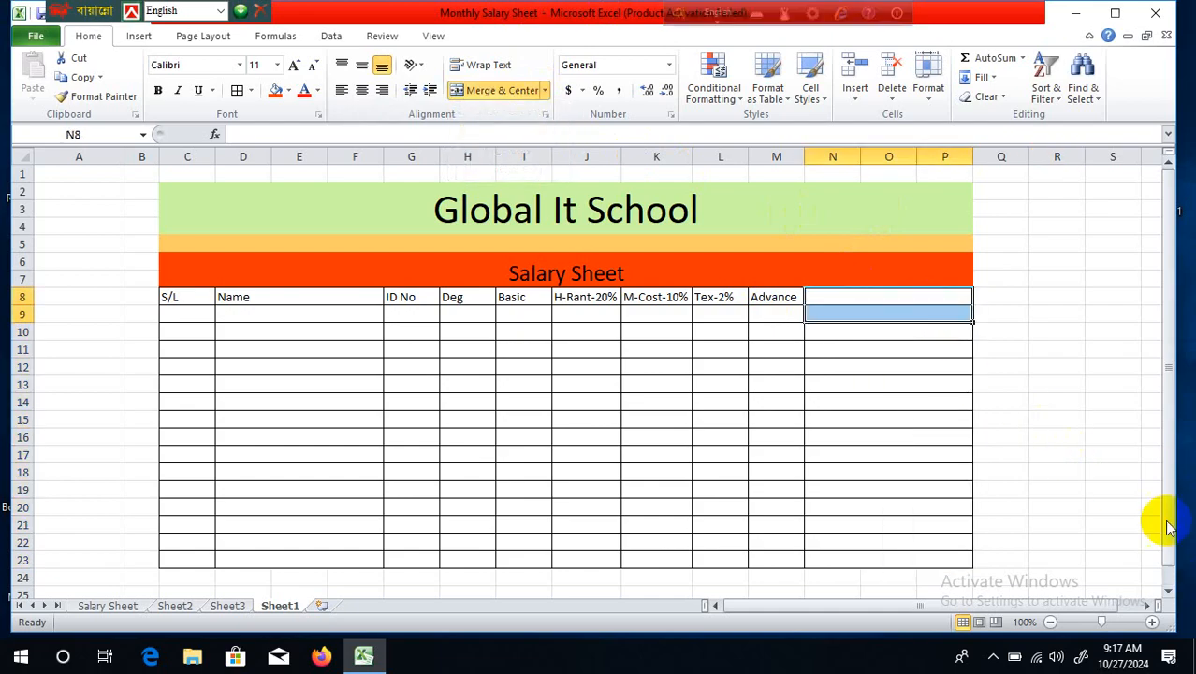
pyautogui.click(1042, 419)
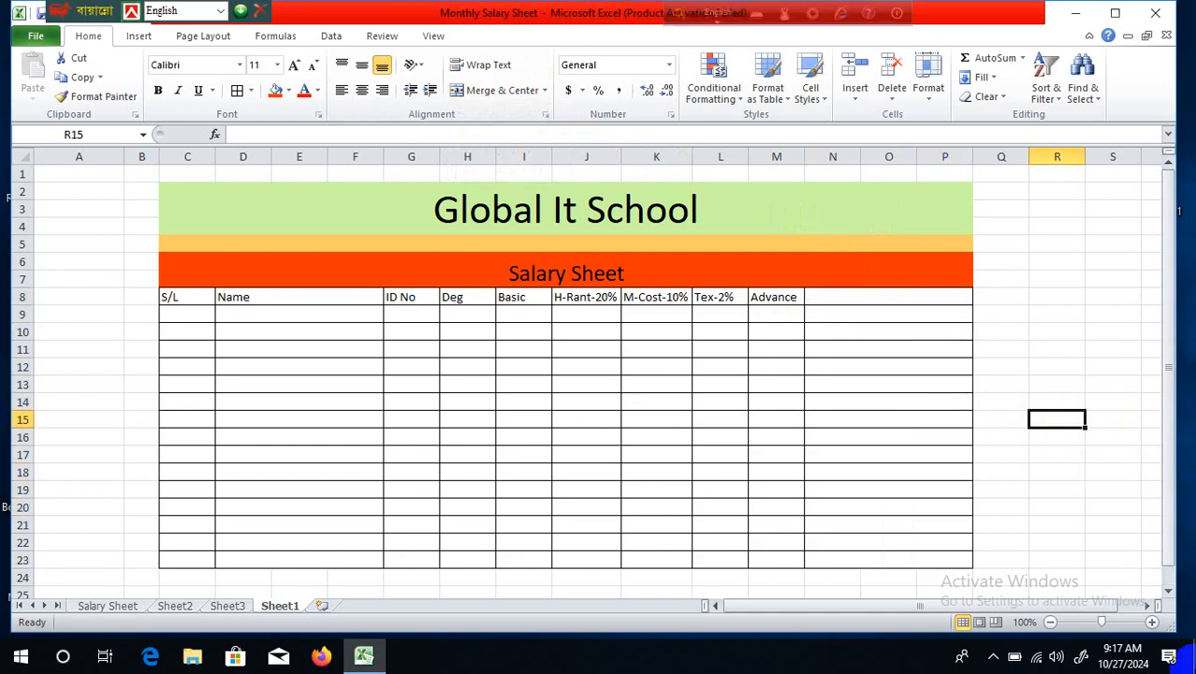
pyautogui.hotkey('ctrl', 'z')
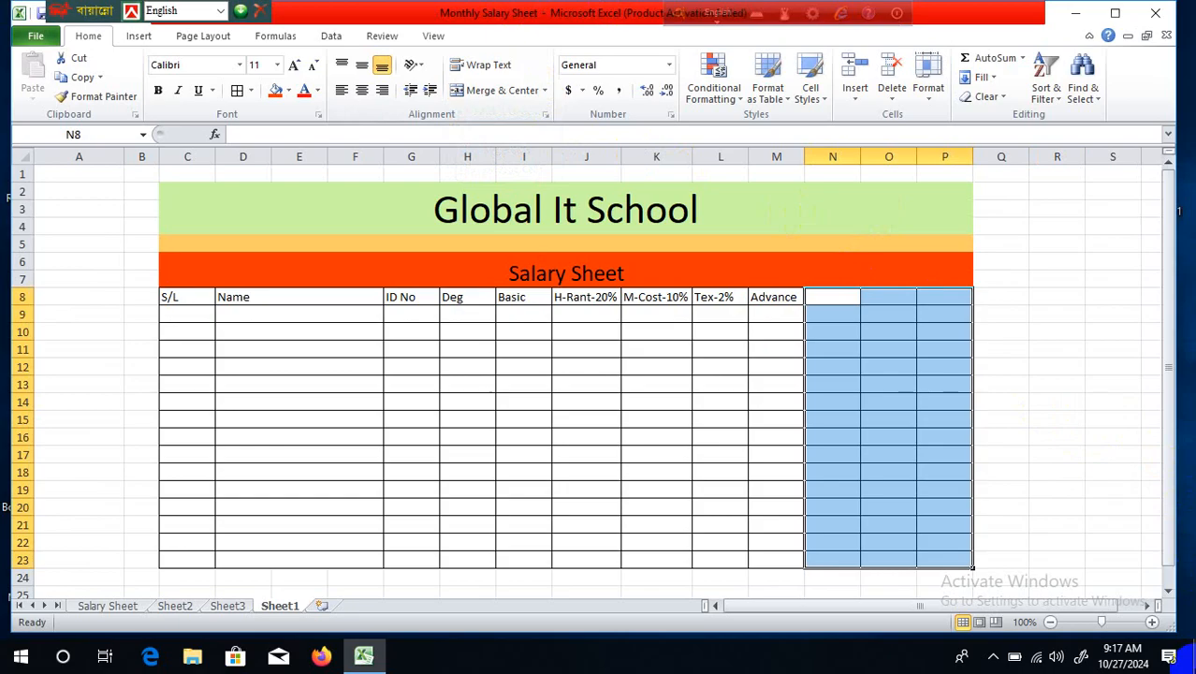
pyautogui.click(1096, 457)
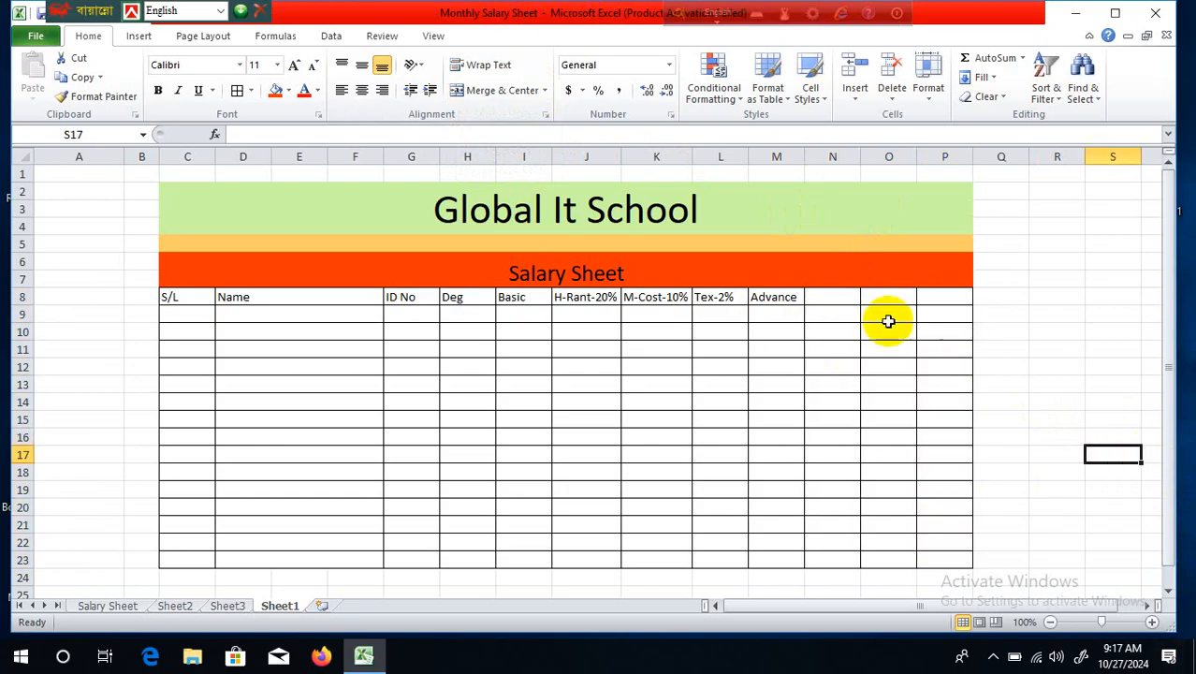
# Merge columns N and O row by row over N8:O23 with Merge Across.
pyautogui.moveTo(835, 299); pyautogui.dragTo(896, 559)
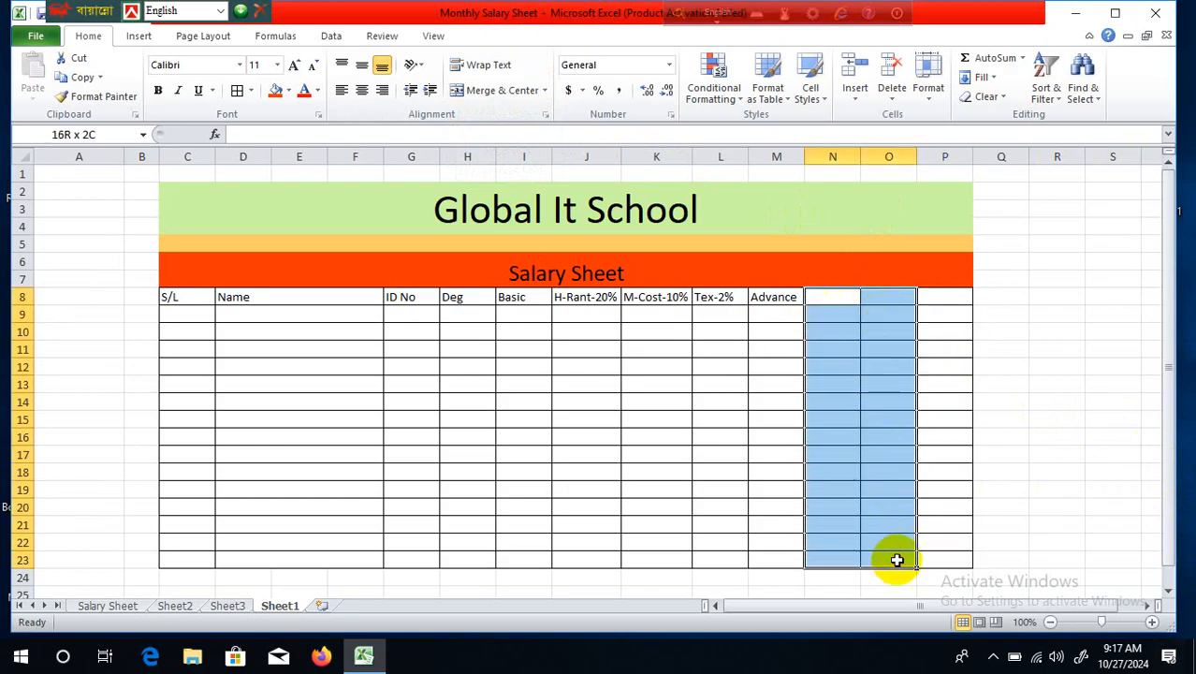
pyautogui.click(545, 91)
pyautogui.click(523, 130)
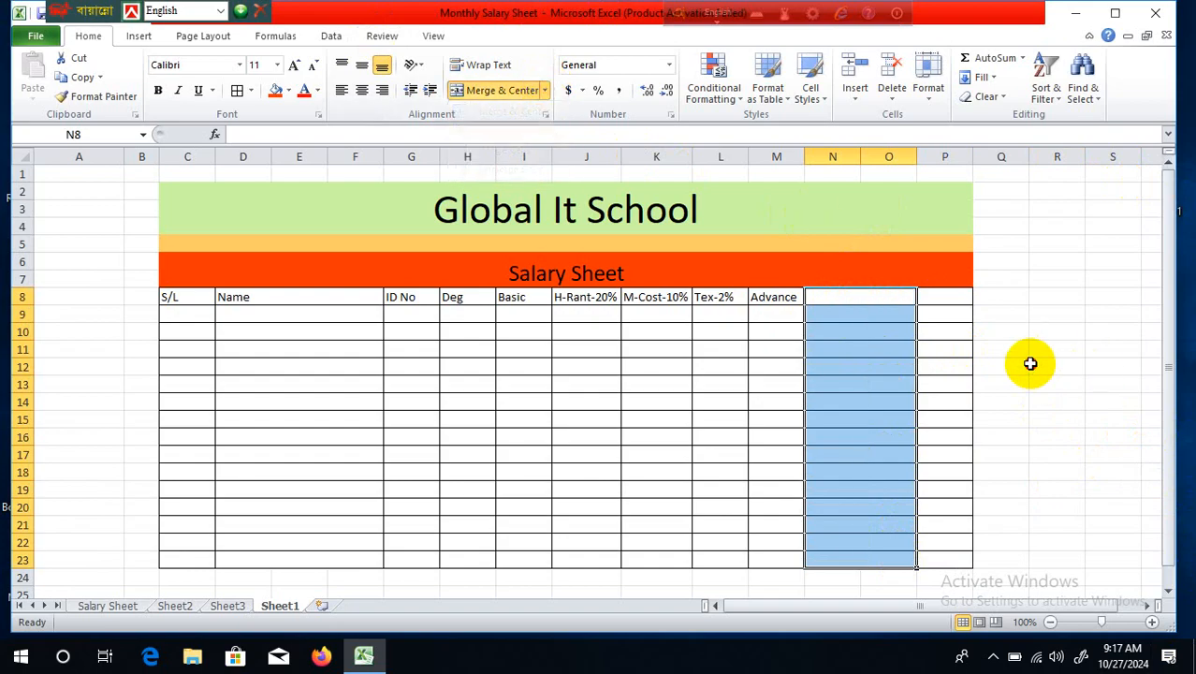
pyautogui.click(1036, 365)
# Enter the column header "Total" in the merged cell N8 and "Sin" in cell P8.
pyautogui.click(844, 300)
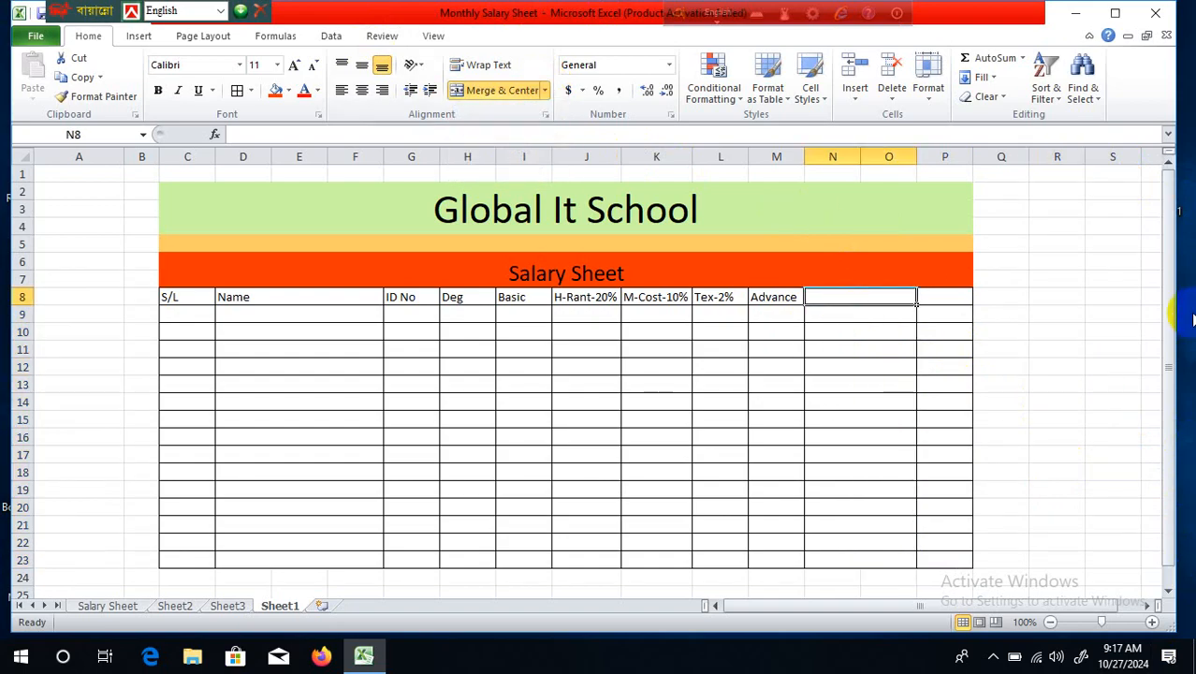
pyautogui.write('Total')
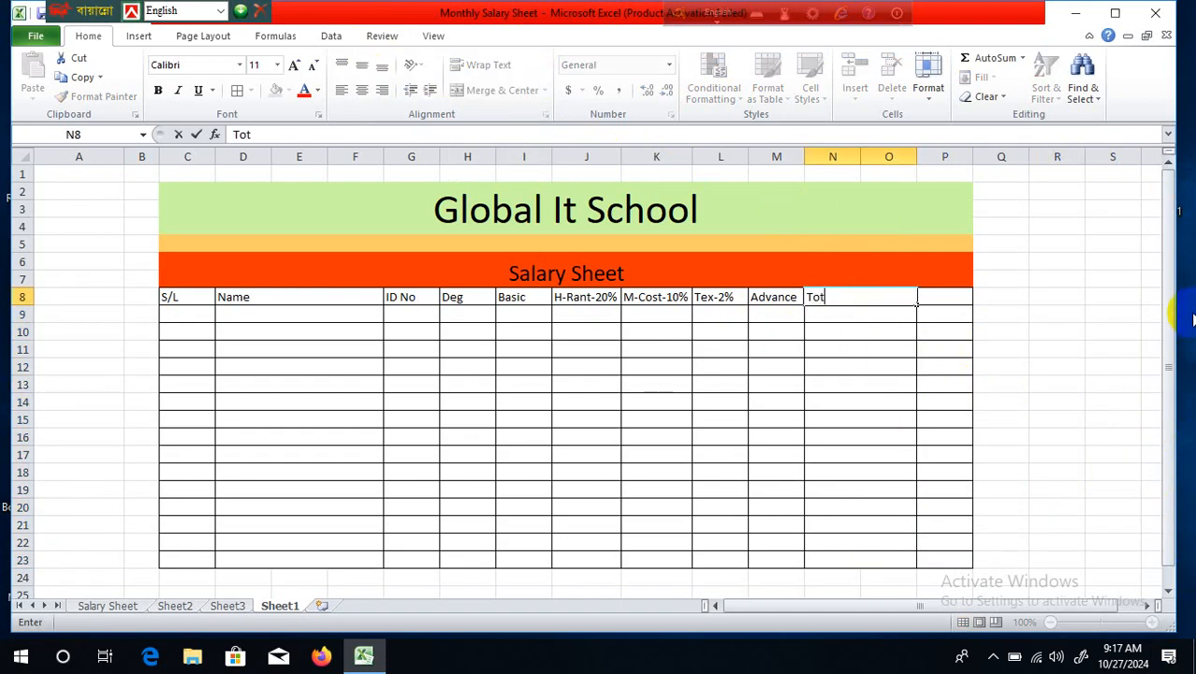
pyautogui.click(1000, 330)
pyautogui.click(956, 297)
pyautogui.write('Sin')
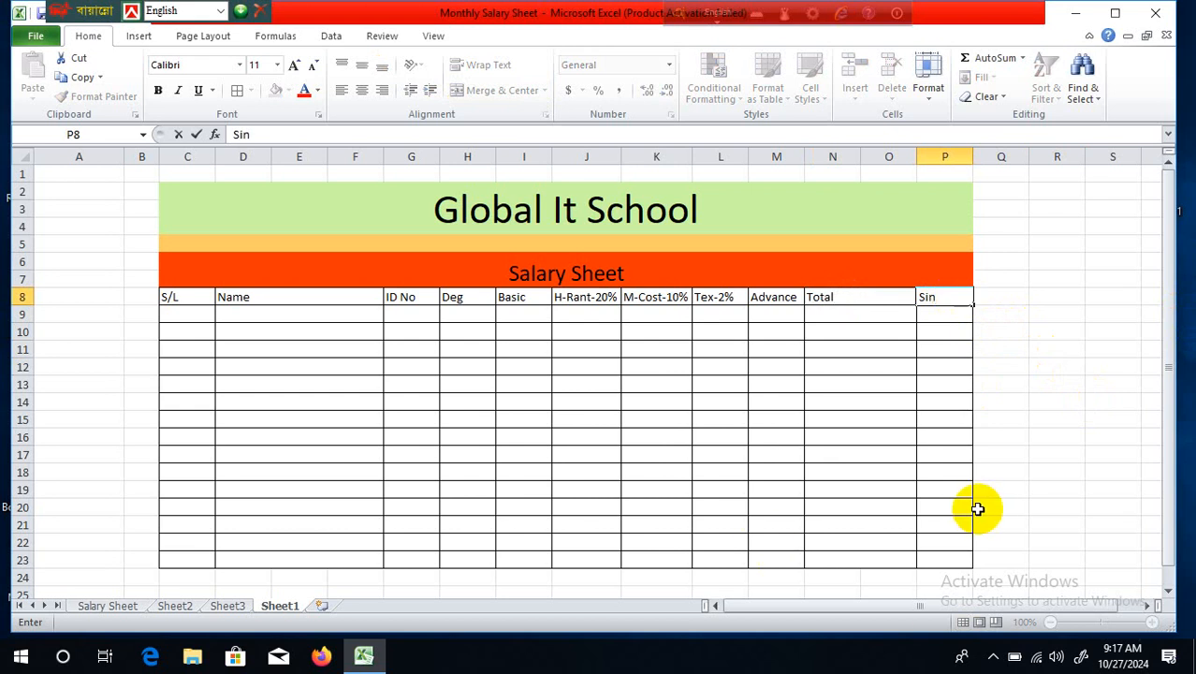
pyautogui.click(775, 453)
# Make the header row C8:P8 bold and fill it with the standard light green color.
pyautogui.moveTo(155, 297); pyautogui.dragTo(921, 299)
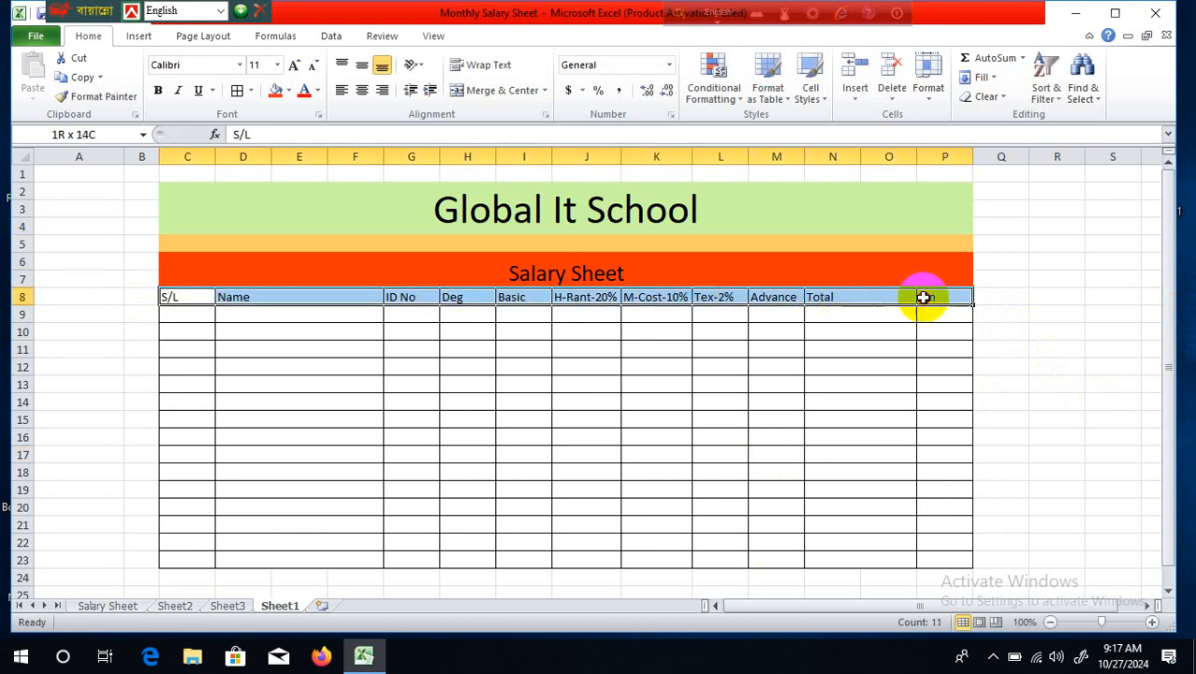
pyautogui.click(157, 90)
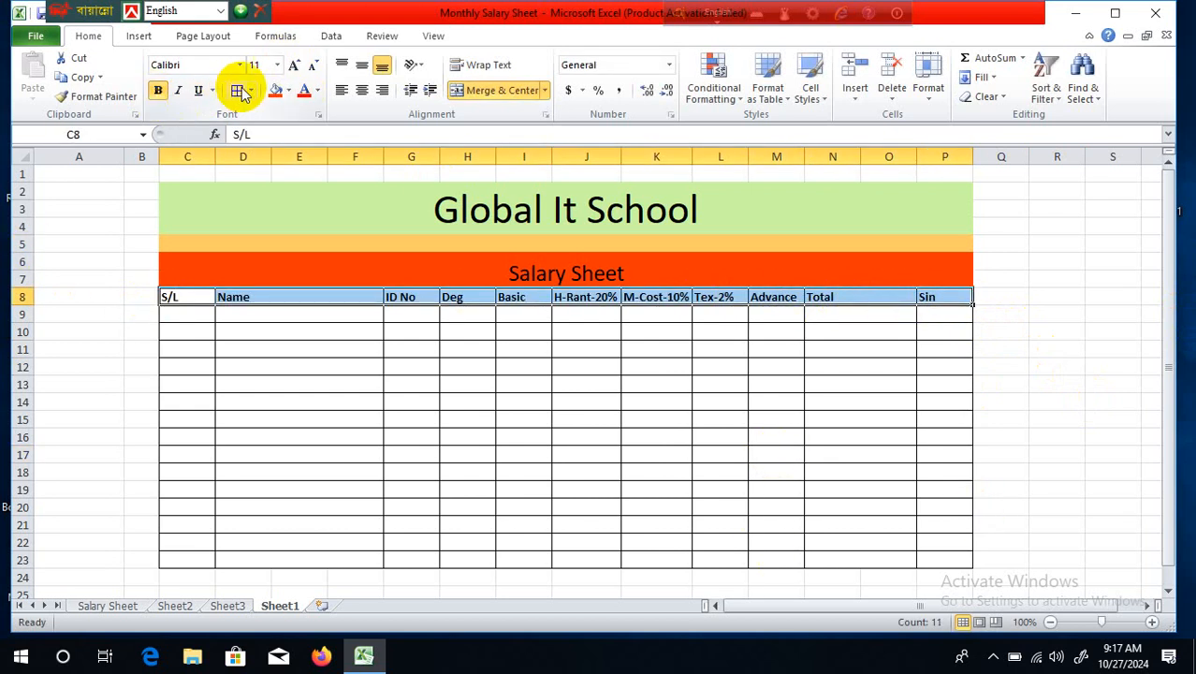
pyautogui.click(289, 91)
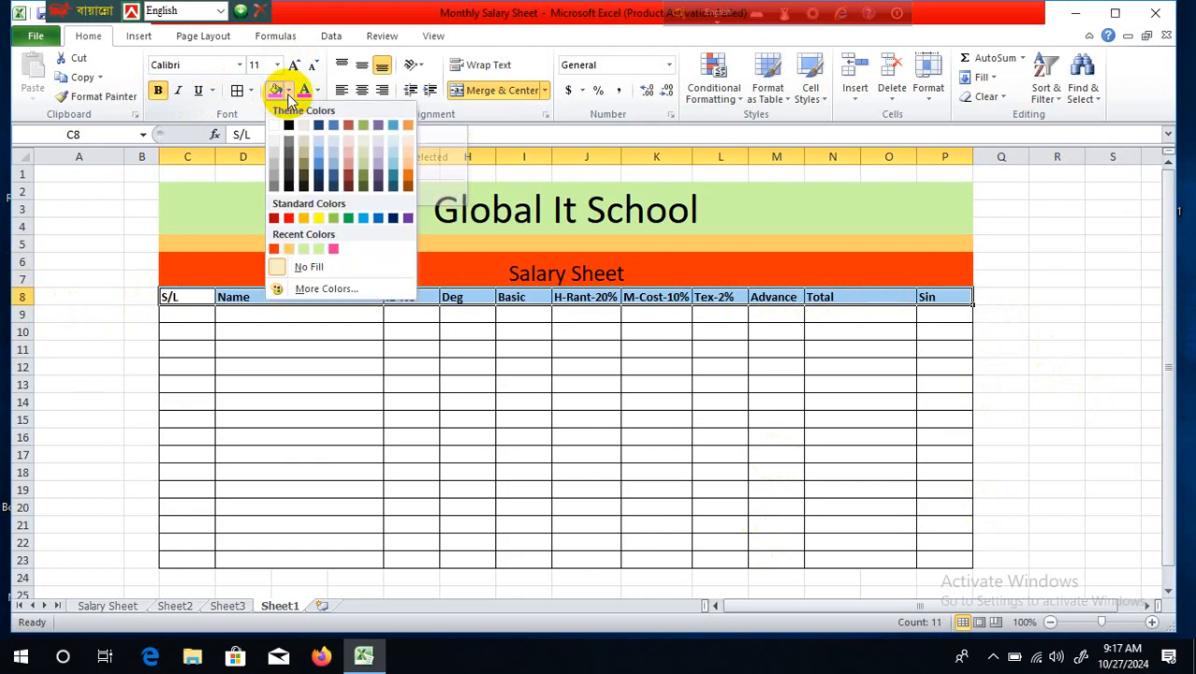
pyautogui.click(332, 218)
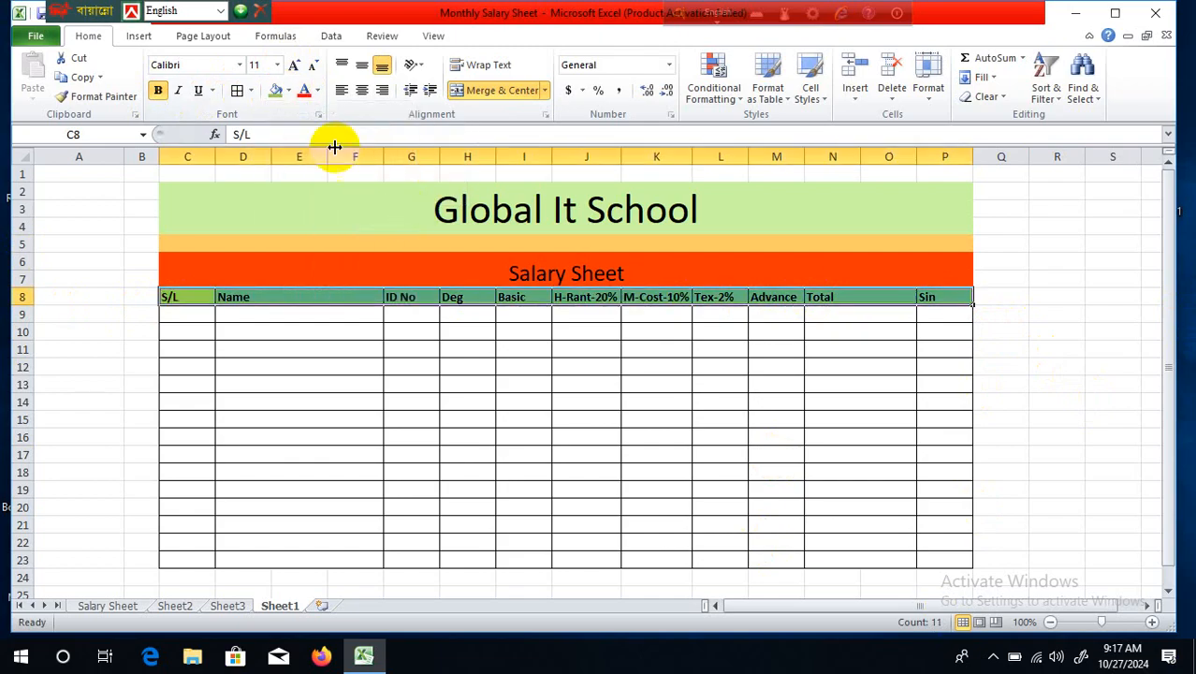
# Center the column headers in C8:P8 and color their text red.
pyautogui.click(361, 90)
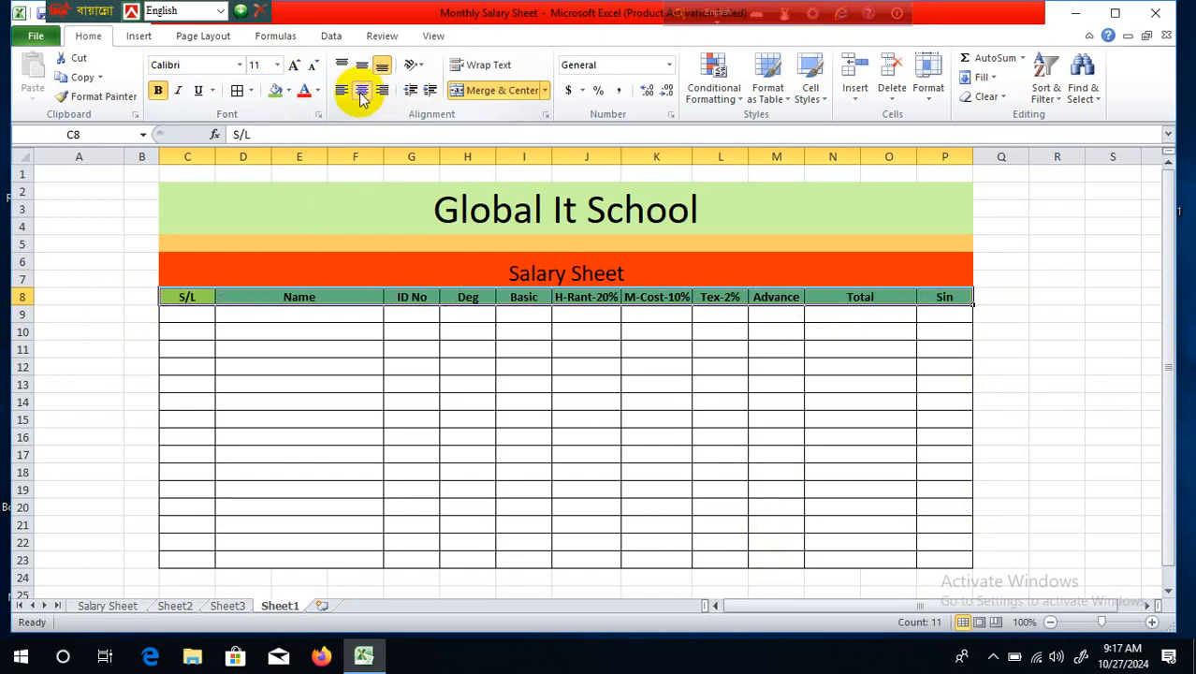
pyautogui.click(304, 90)
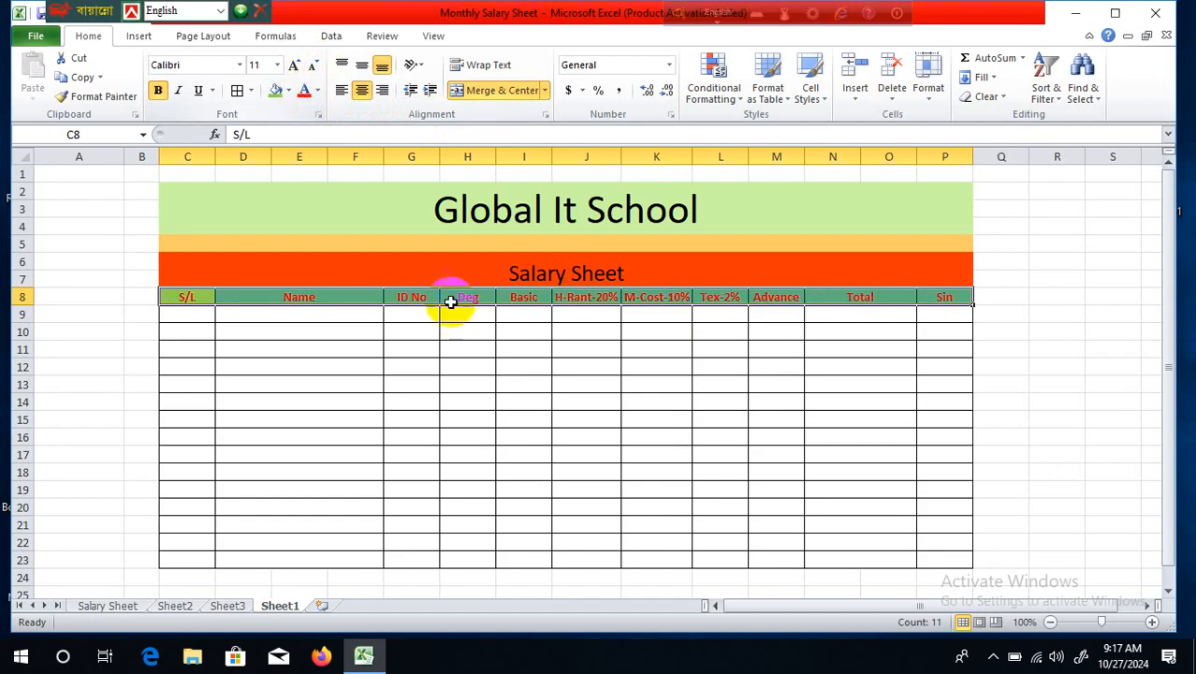
pyautogui.click(656, 457)
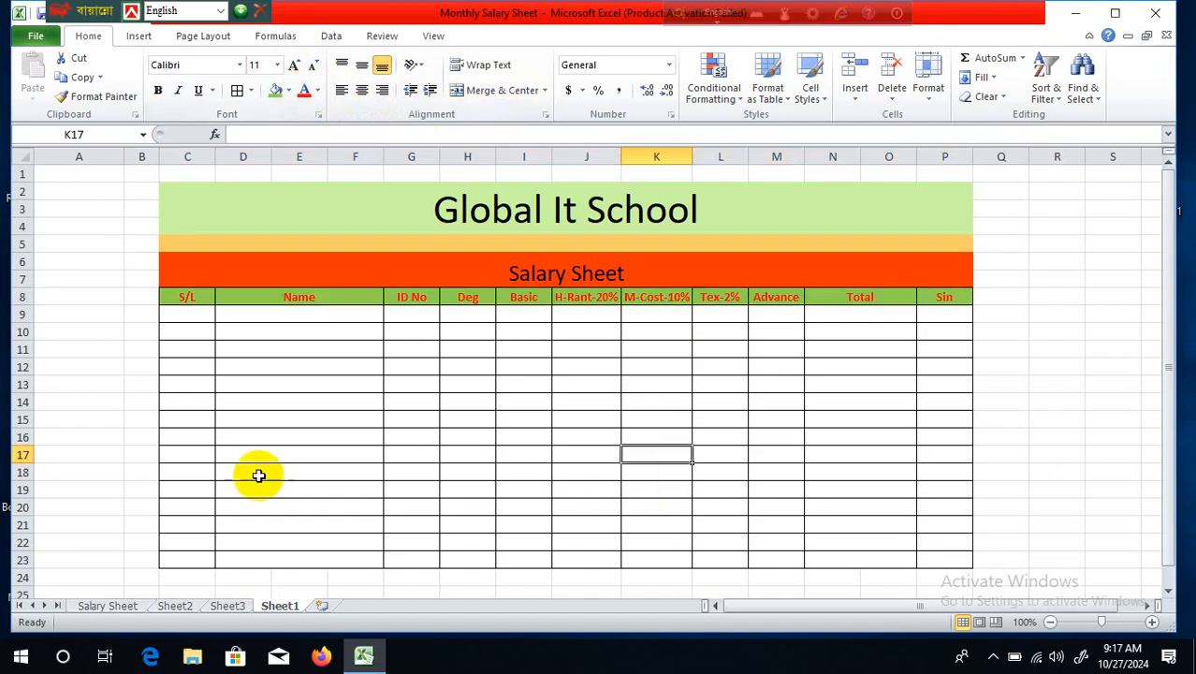
# Number the S/L column from 1 to 15 in C9:C23 by extending the series 1, 2, and center the numbers.
pyautogui.click(192, 315)
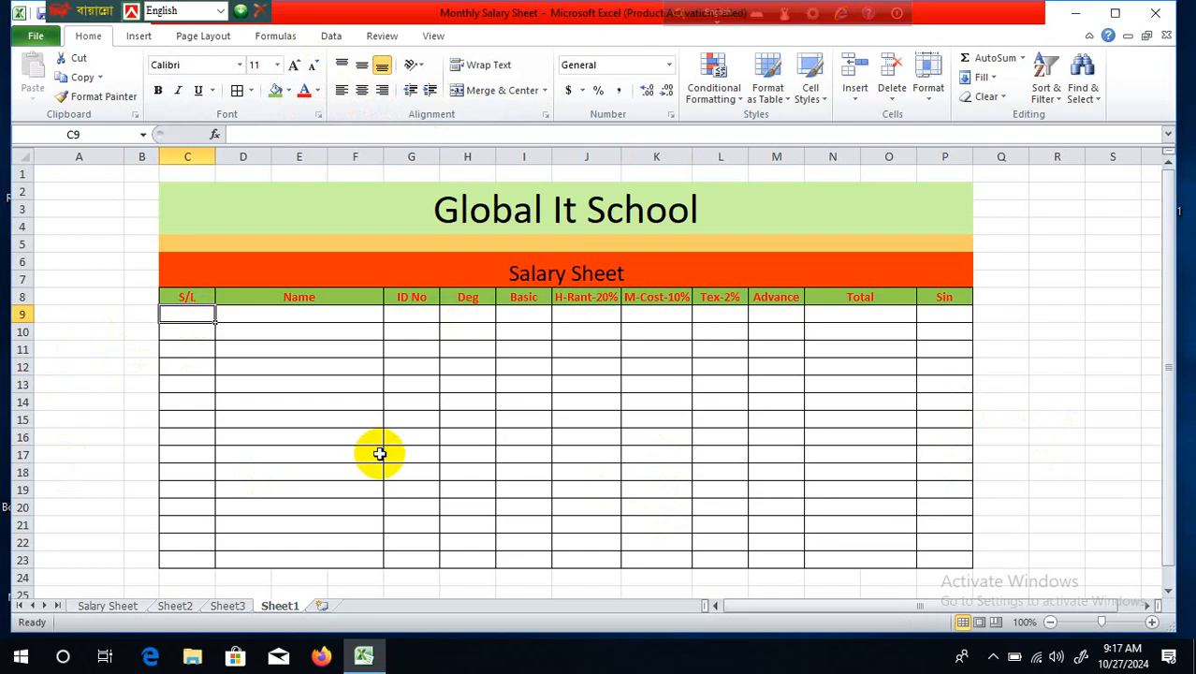
pyautogui.write('1')
pyautogui.press('Return')
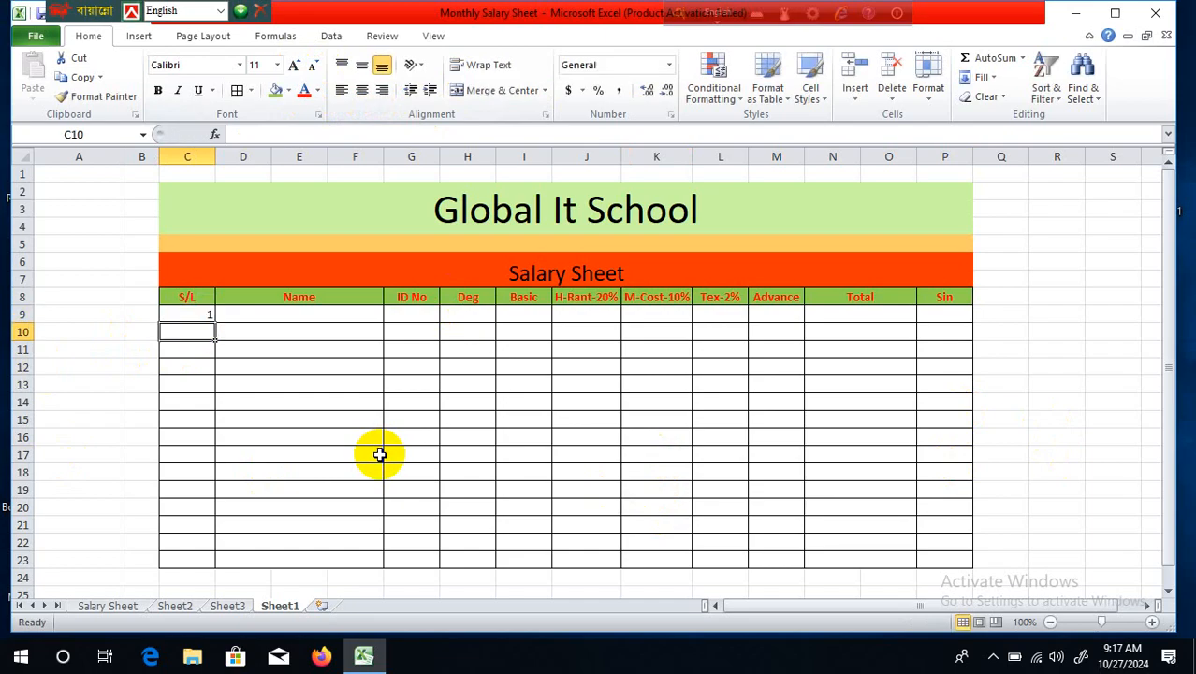
pyautogui.write('2')
pyautogui.click(309, 382)
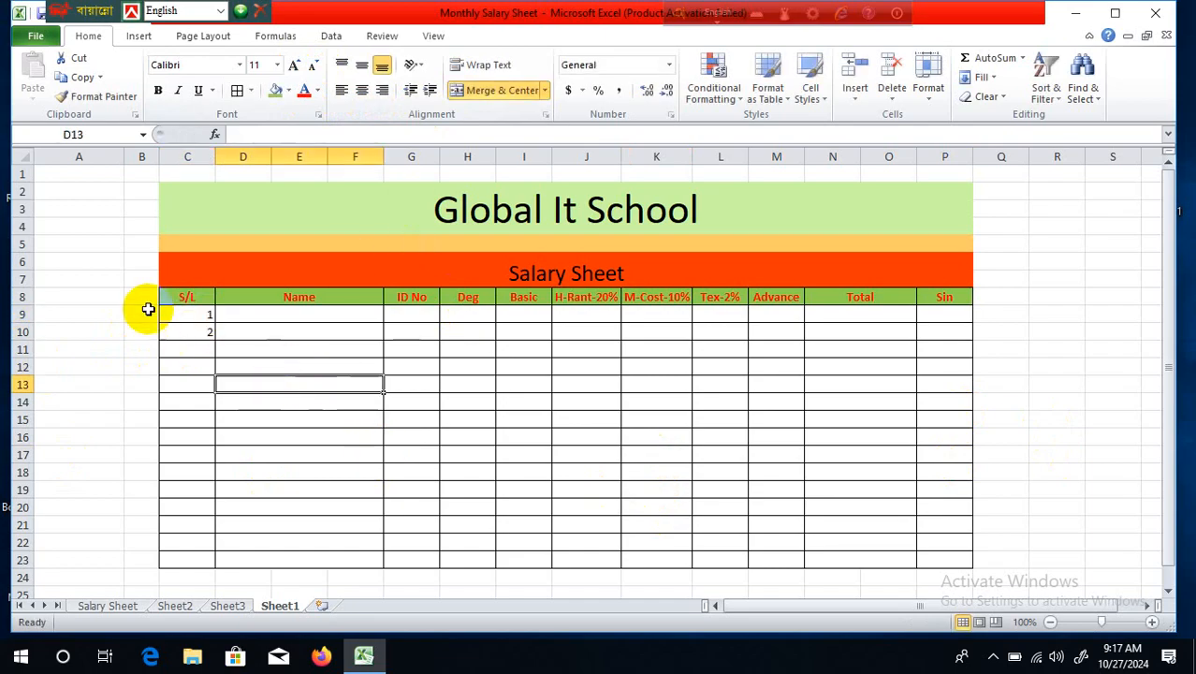
pyautogui.moveTo(171, 313); pyautogui.dragTo(280, 573)
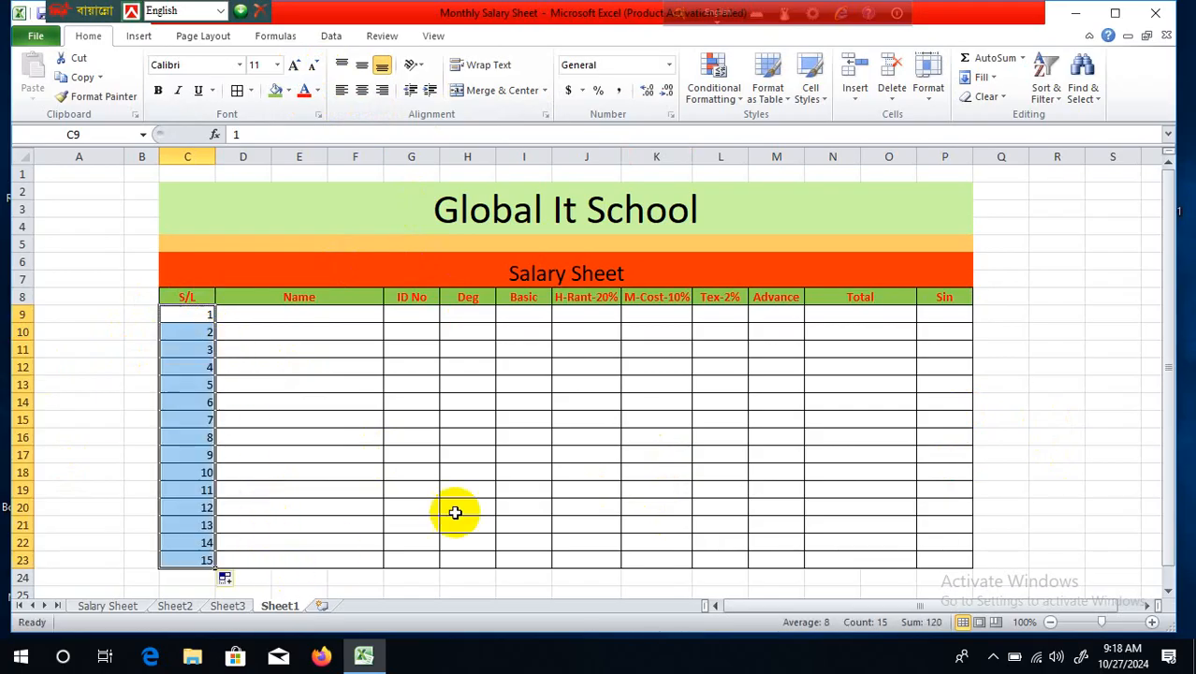
pyautogui.click(363, 91)
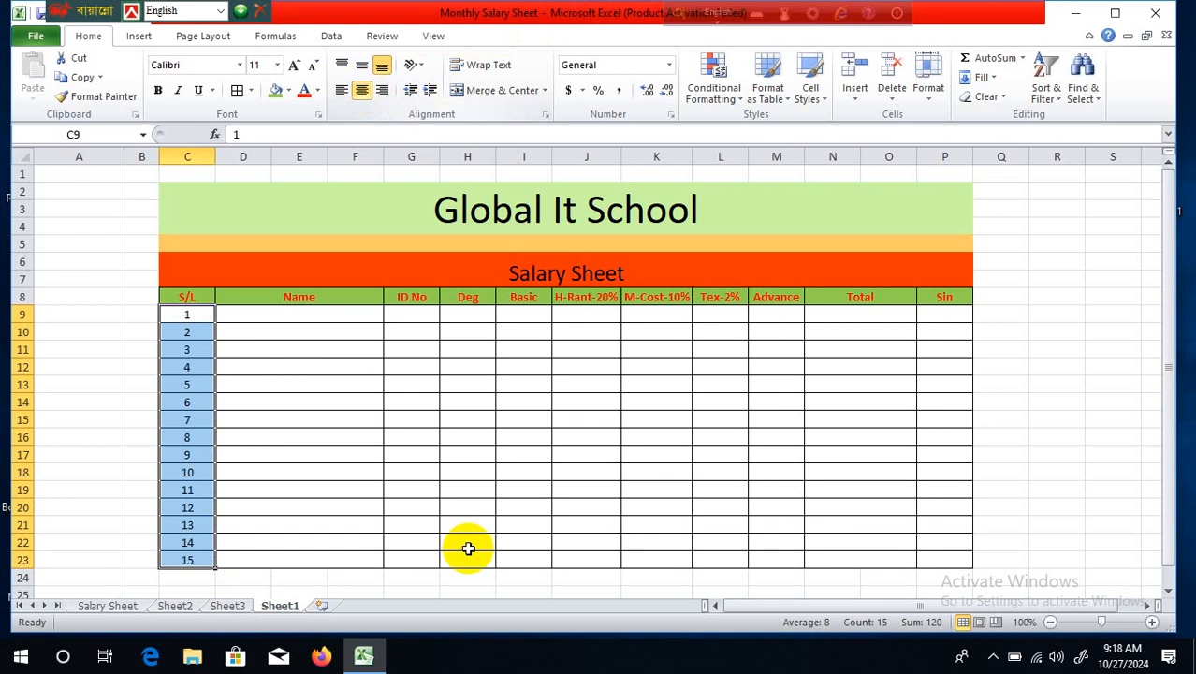
pyautogui.click(600, 501)
# Copy the employee names from B3:B15 on Sheet3 into the Name column of Sheet1, starting at D9.
pyautogui.click(317, 328)
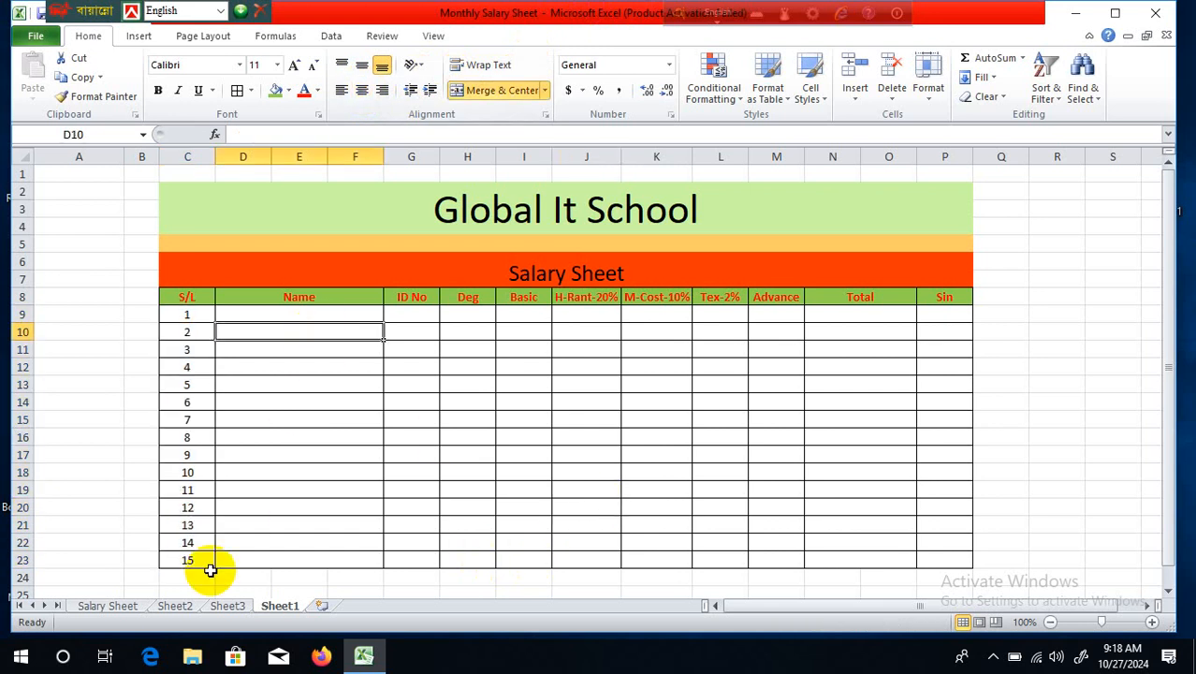
pyautogui.click(227, 605)
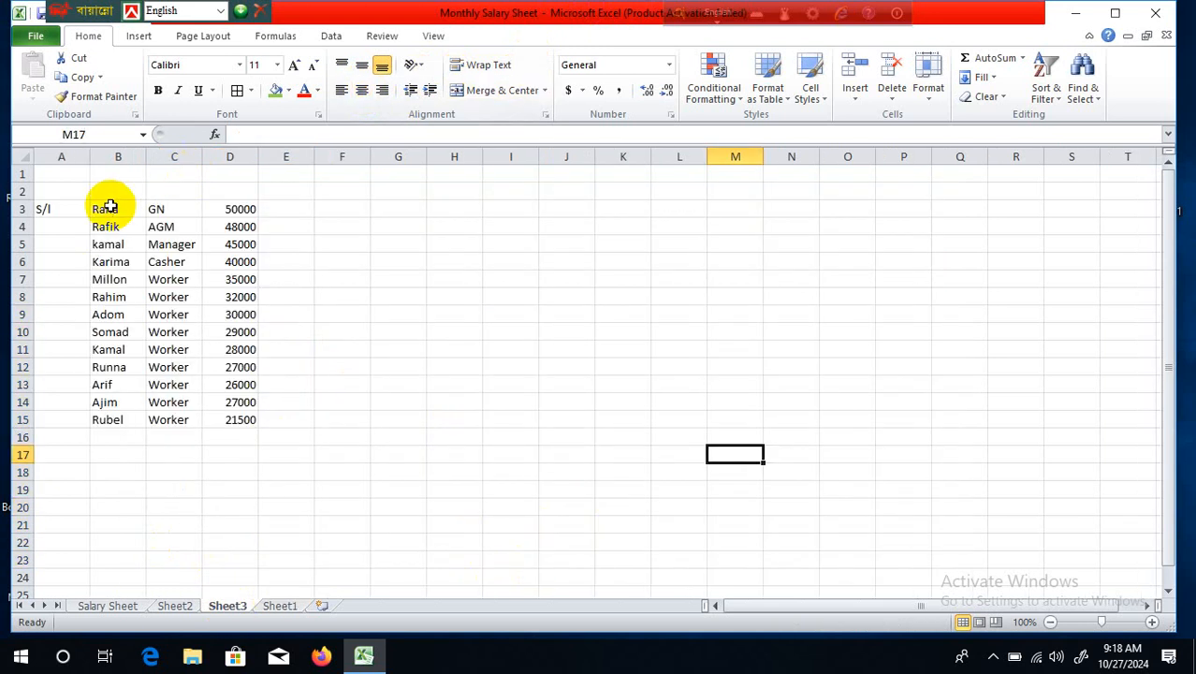
pyautogui.moveTo(109, 207); pyautogui.dragTo(124, 414)
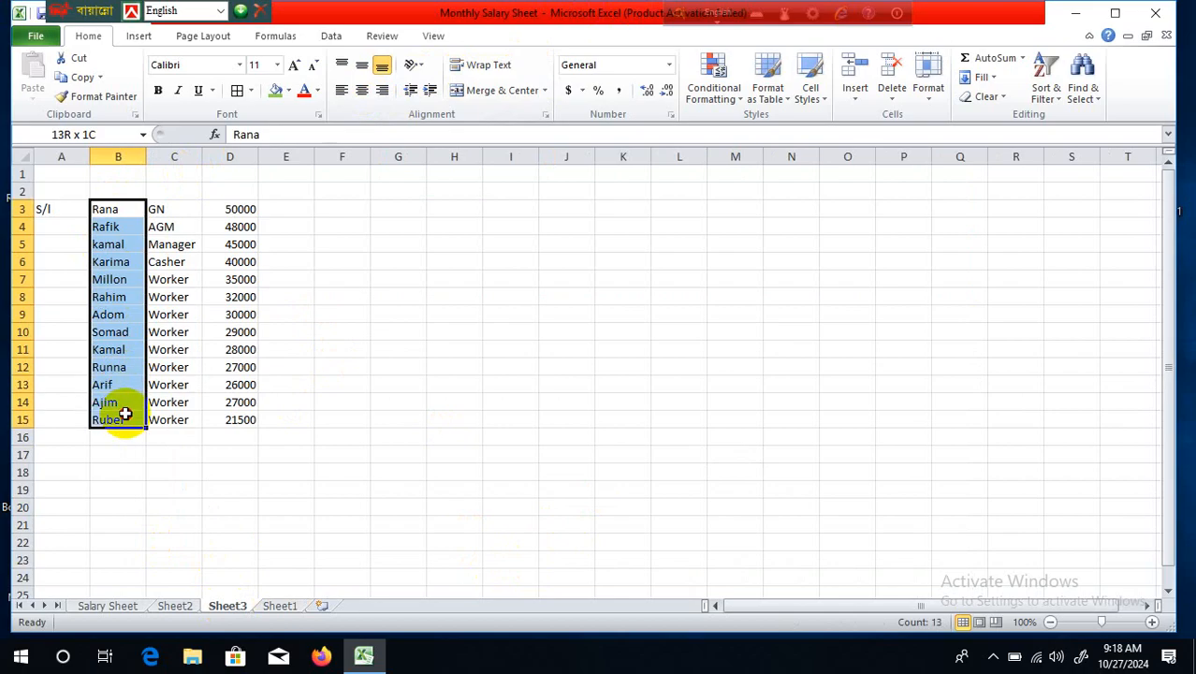
pyautogui.hotkey('ctrl', 'c')
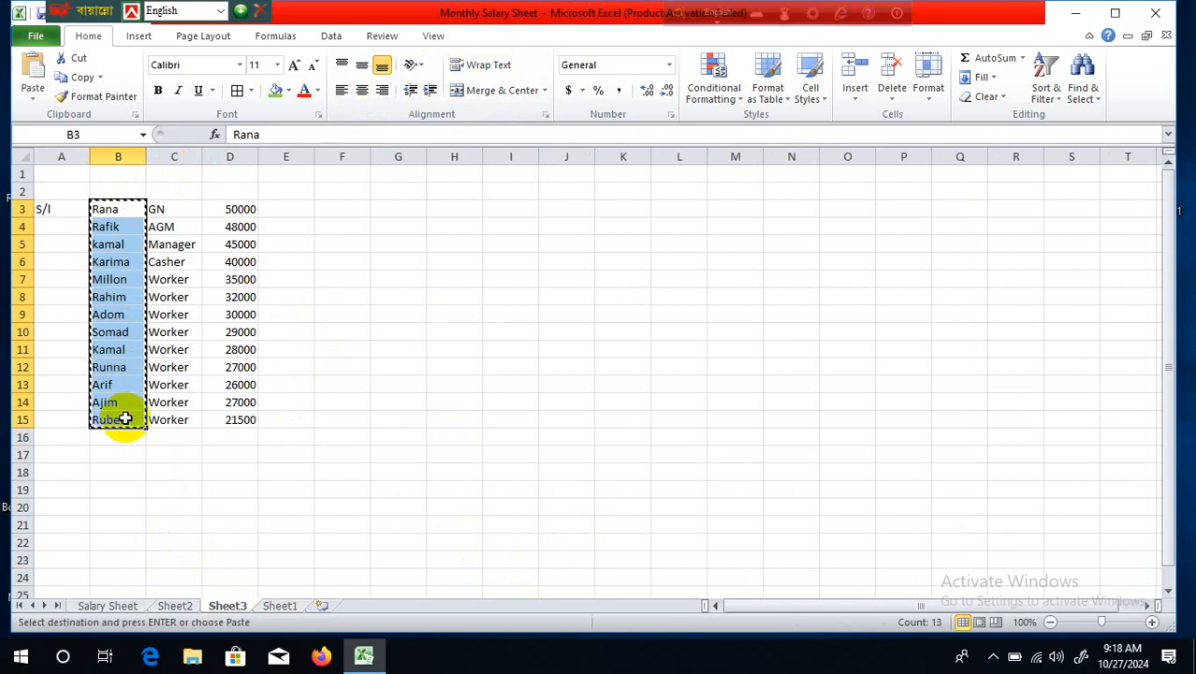
pyautogui.click(291, 607)
pyautogui.click(307, 316)
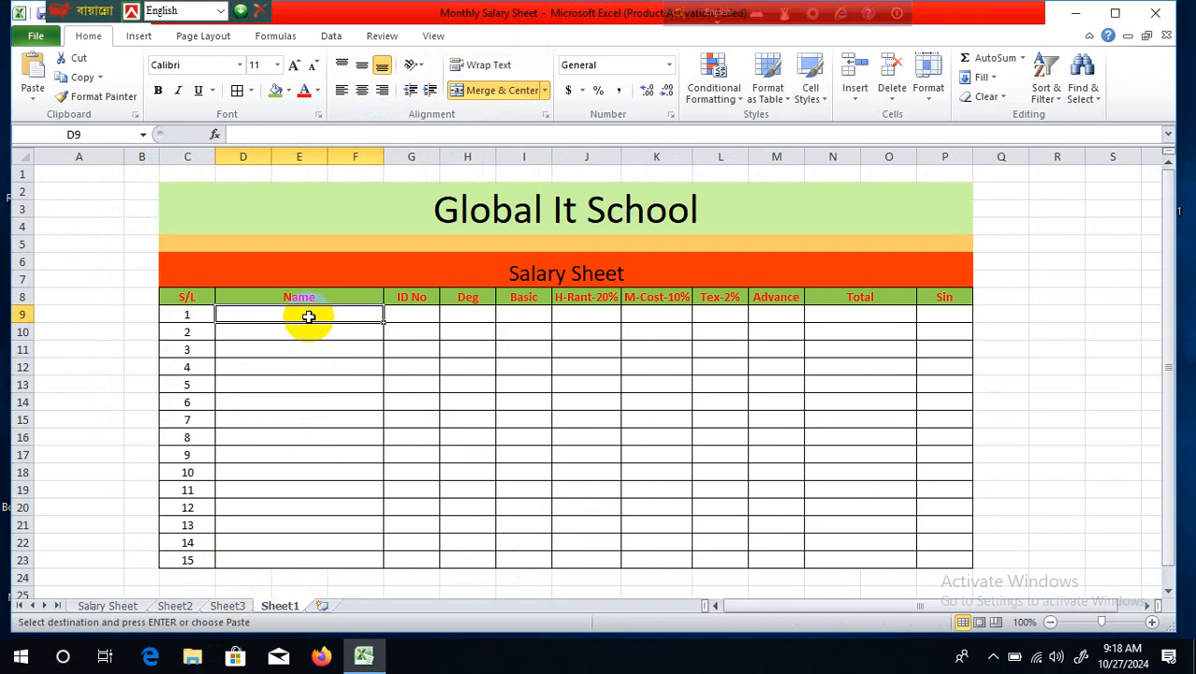
pyautogui.hotkey('ctrl', 'v')
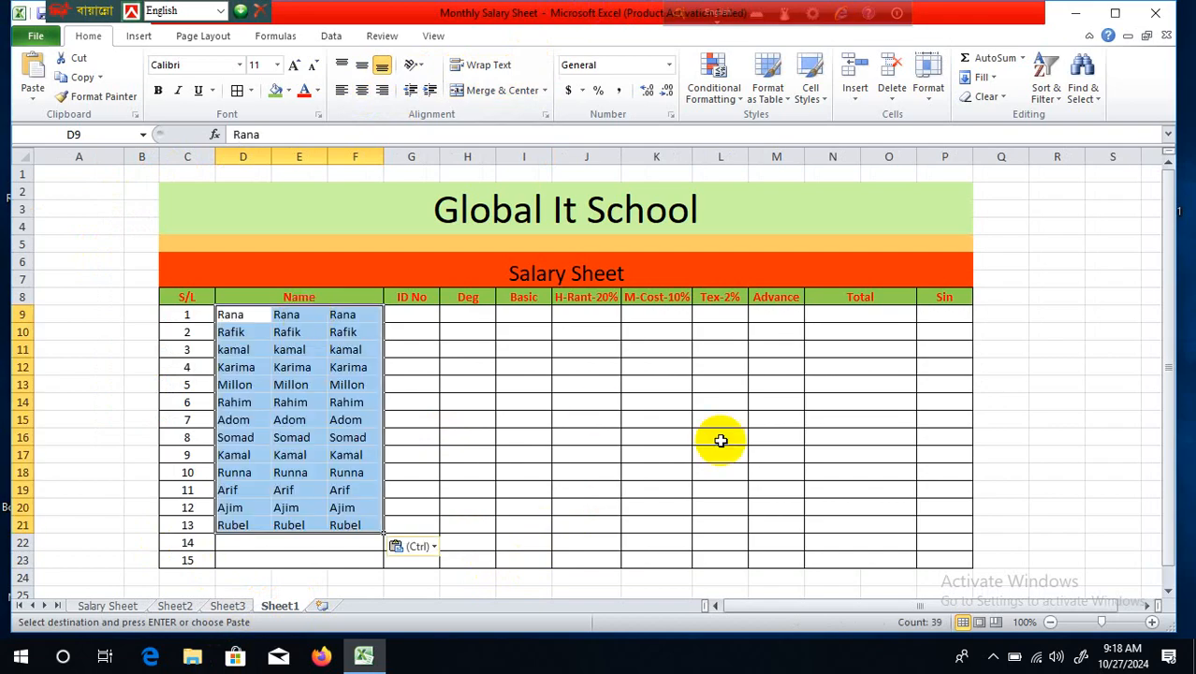
# Clear the duplicate names from E9:F21 and apply all borders to D9:F21.
pyautogui.click(603, 435)
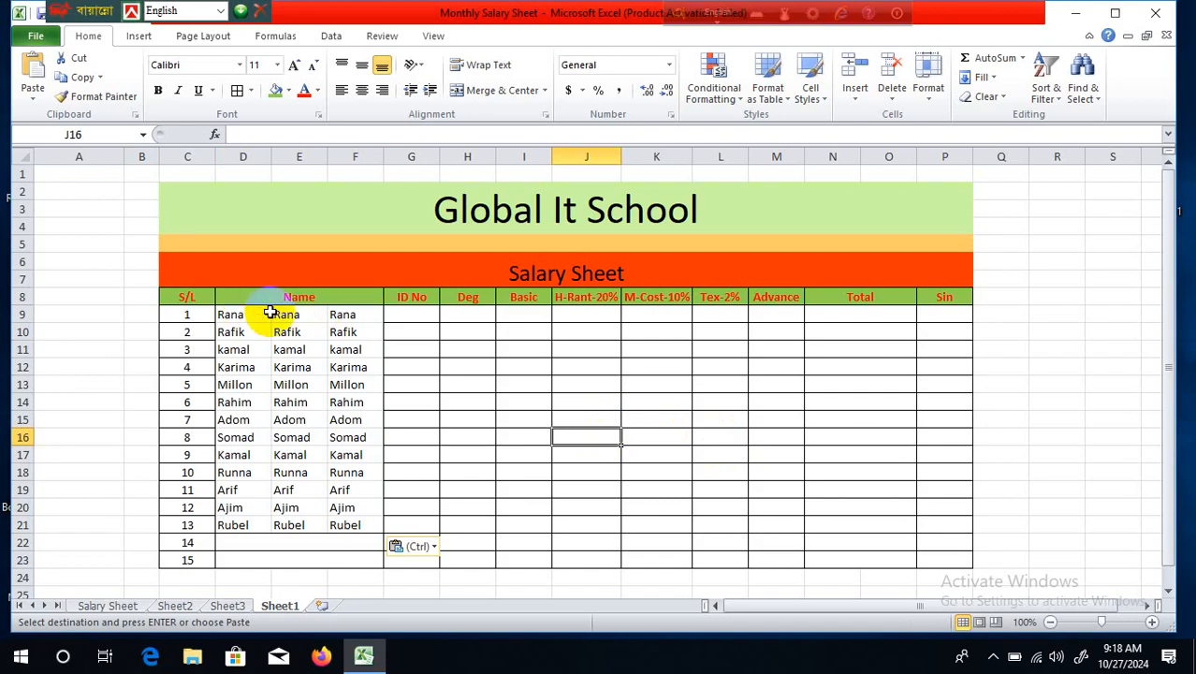
pyautogui.moveTo(286, 315); pyautogui.dragTo(349, 520)
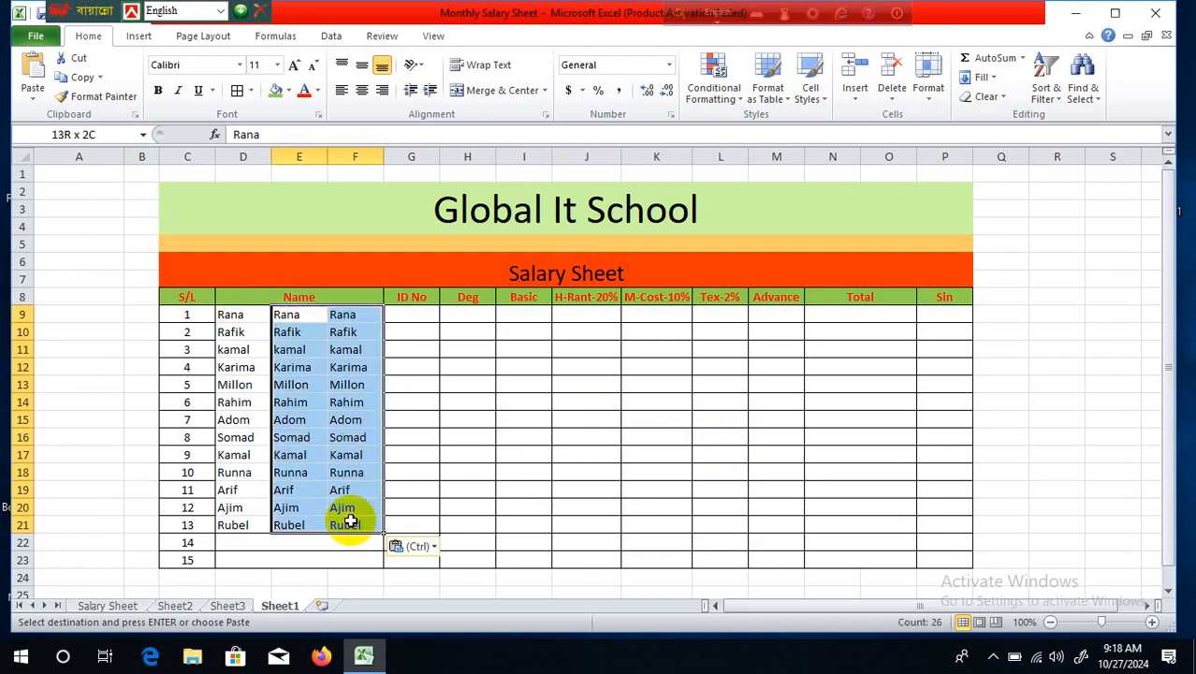
pyautogui.press('Delete')
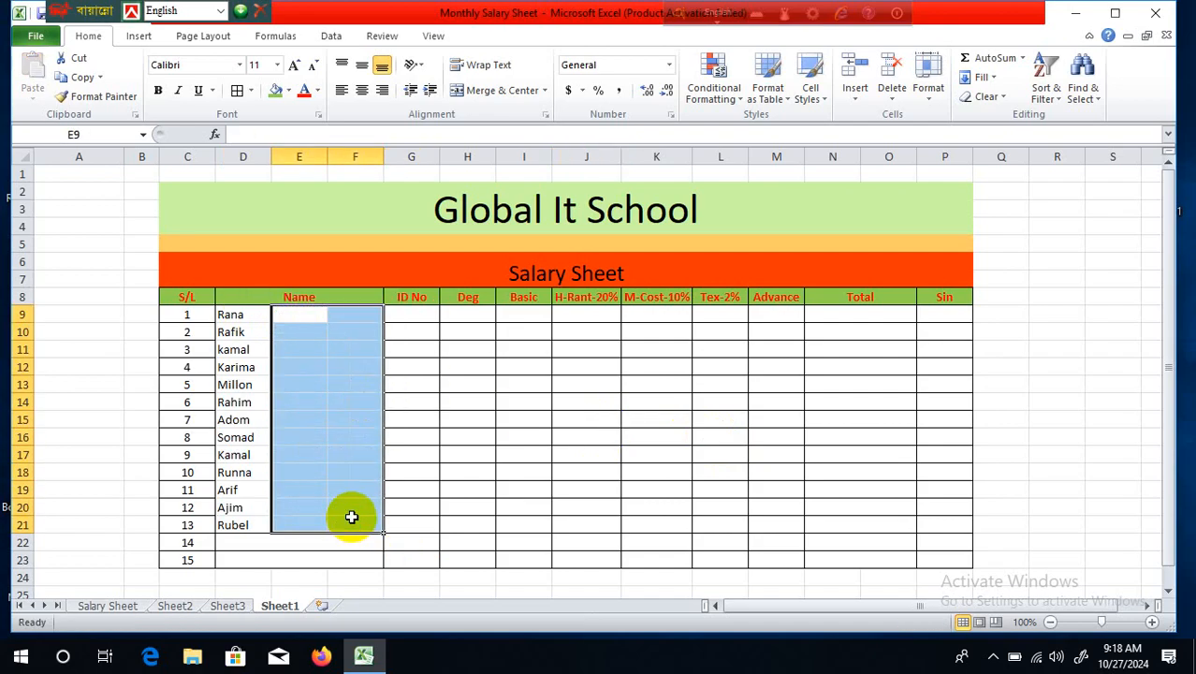
pyautogui.click(313, 561)
pyautogui.moveTo(238, 320); pyautogui.dragTo(346, 524)
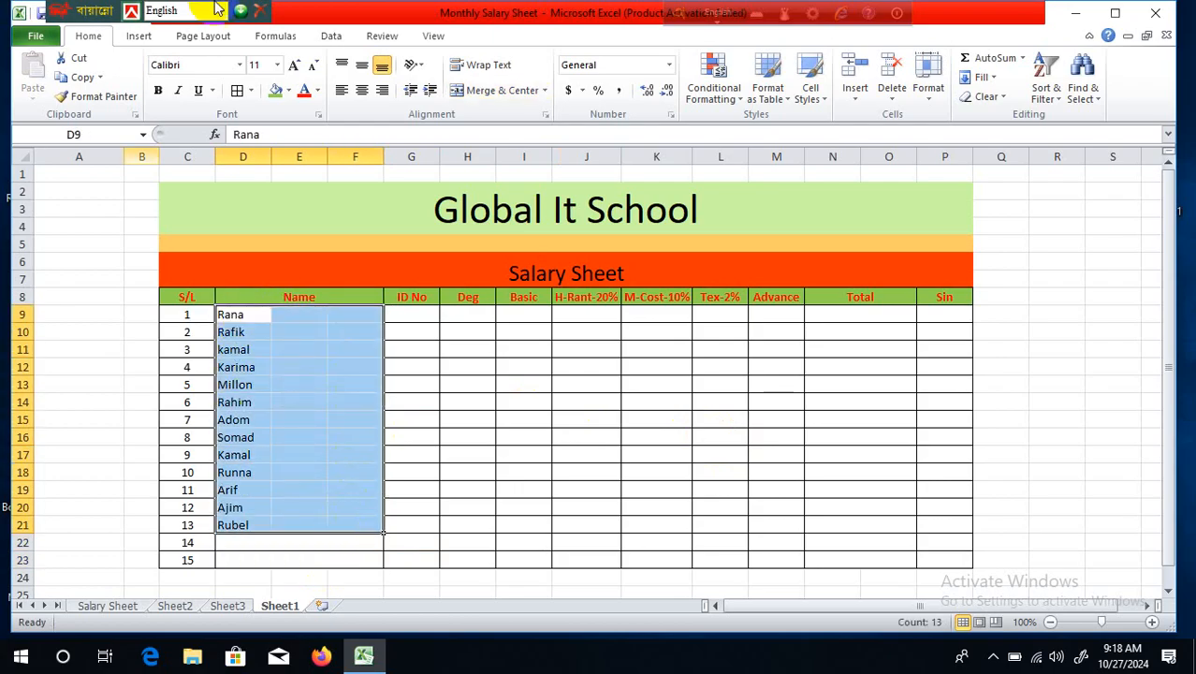
pyautogui.click(238, 93)
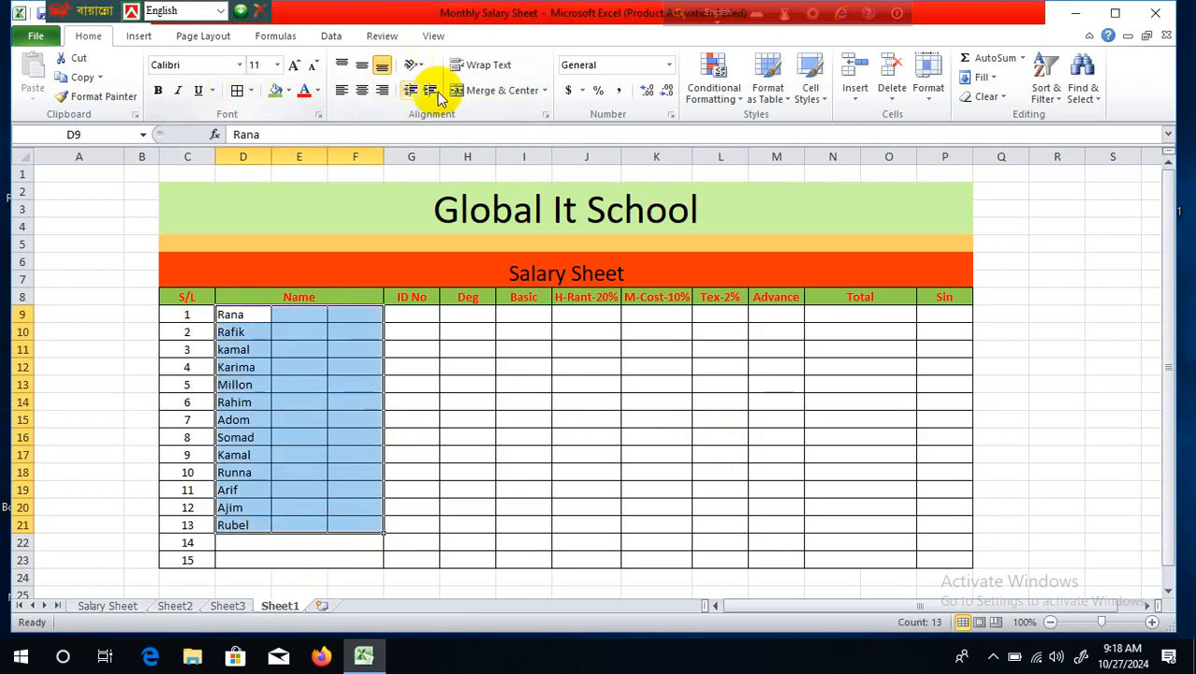
# Merge D9:F21 row by row with Merge Across and center the employee names.
pyautogui.click(544, 91)
pyautogui.click(510, 126)
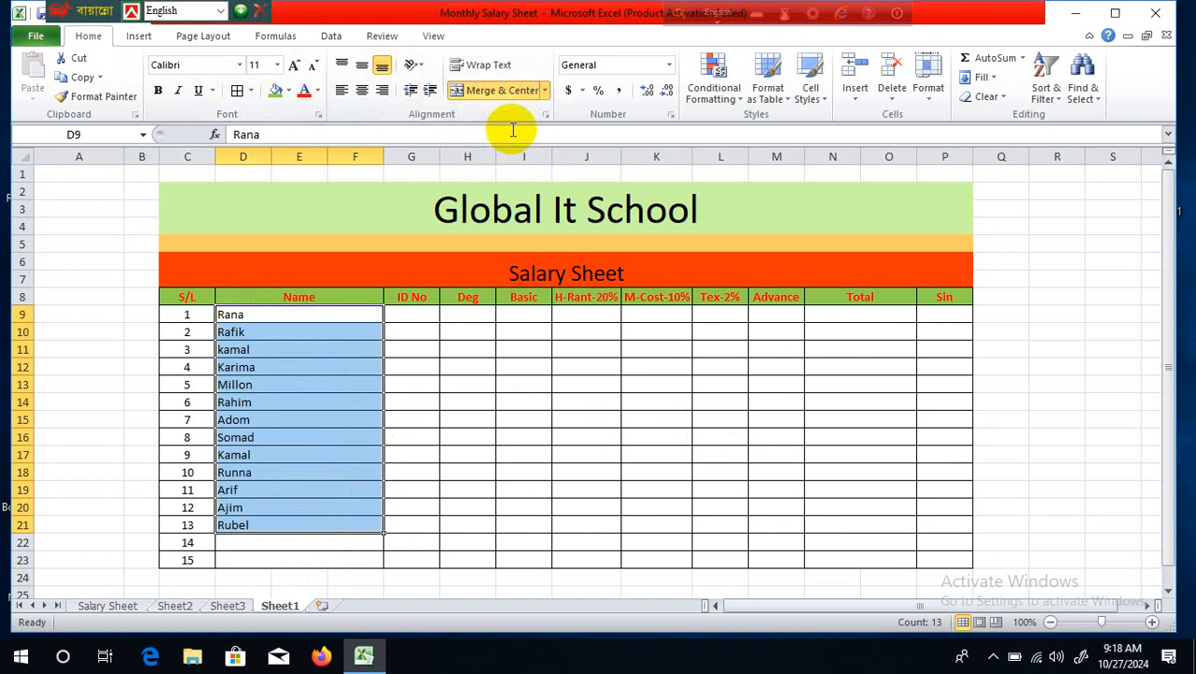
pyautogui.click(363, 92)
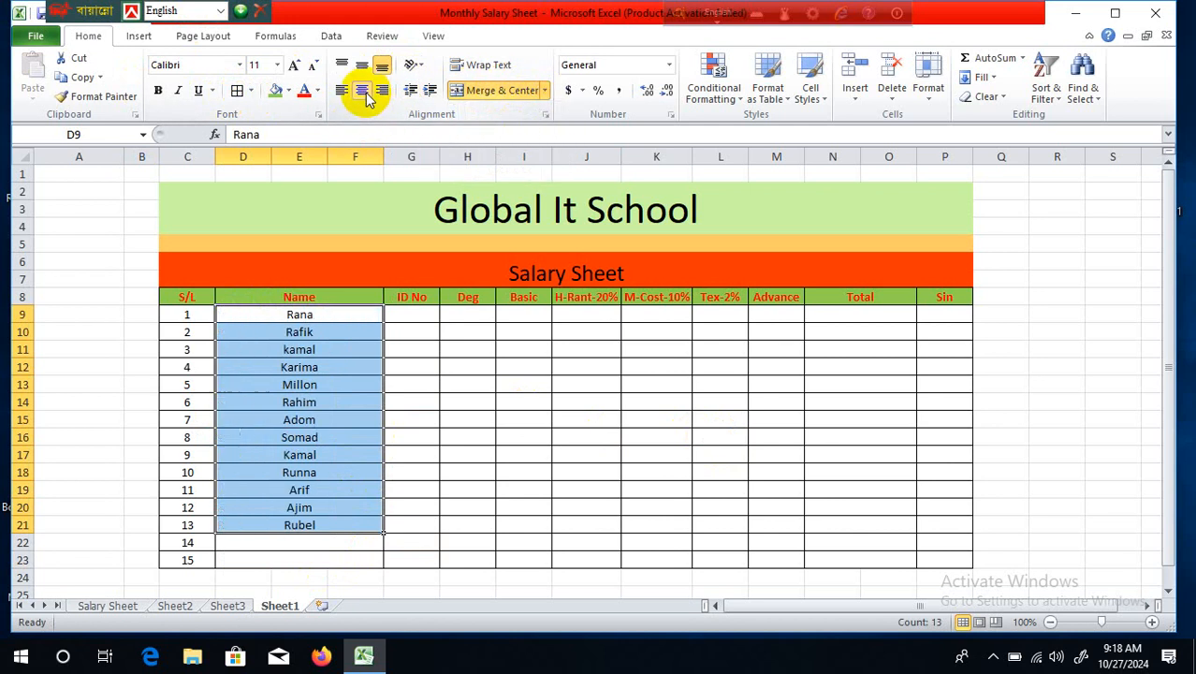
pyautogui.click(465, 401)
# Enter the last two employees' names in D22 and D23 and center them.
pyautogui.click(318, 543)
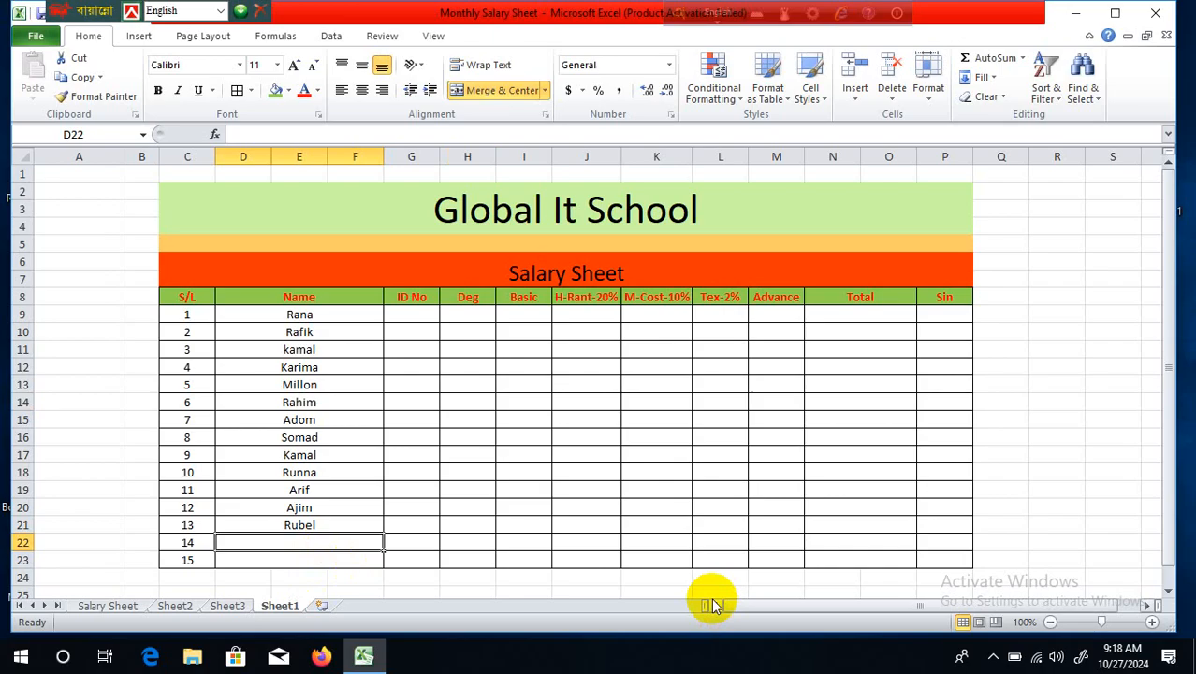
pyautogui.write('Farhan')
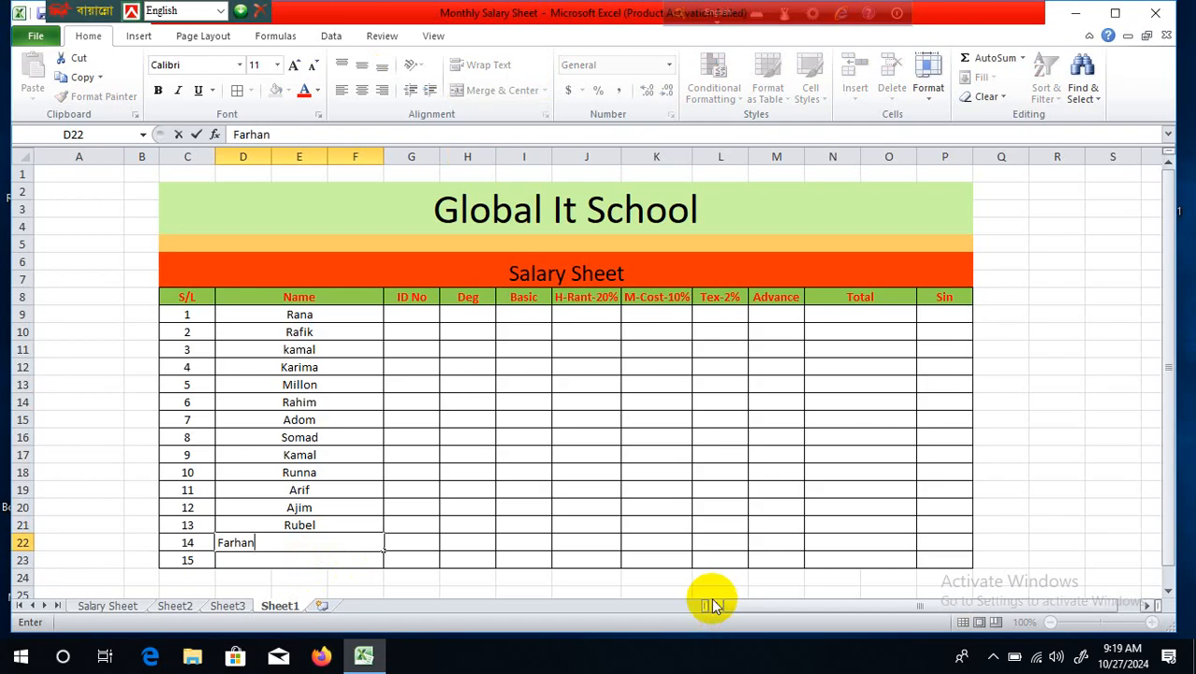
pyautogui.press('Return')
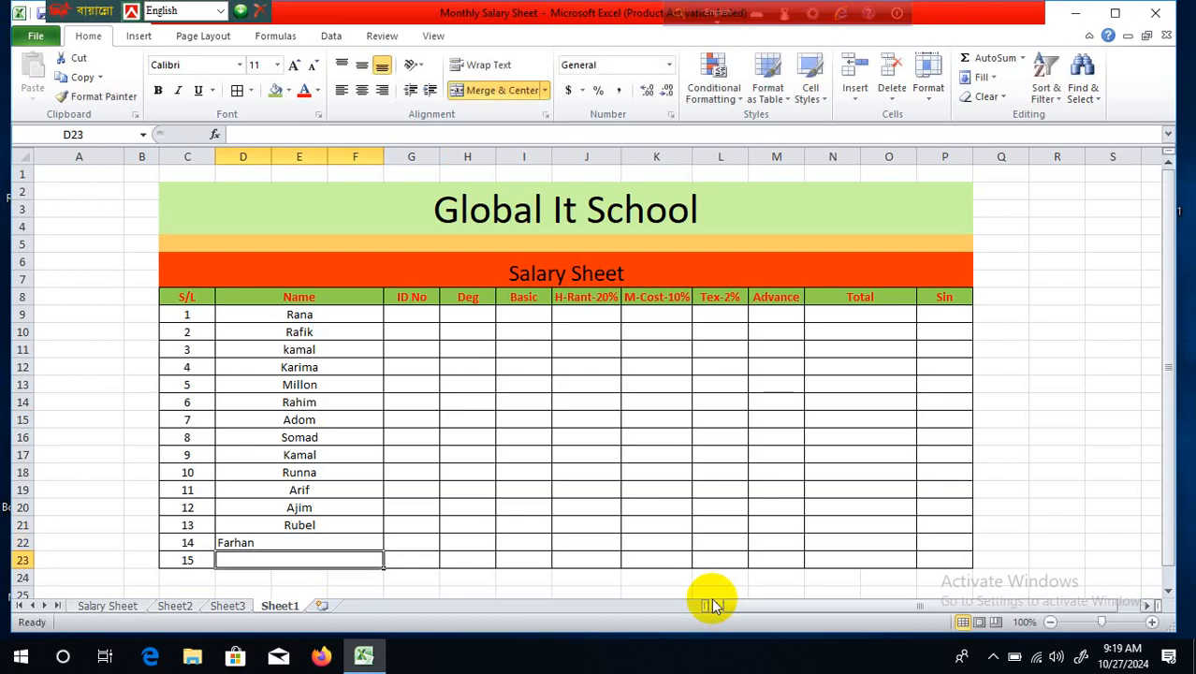
pyautogui.write('Alom')
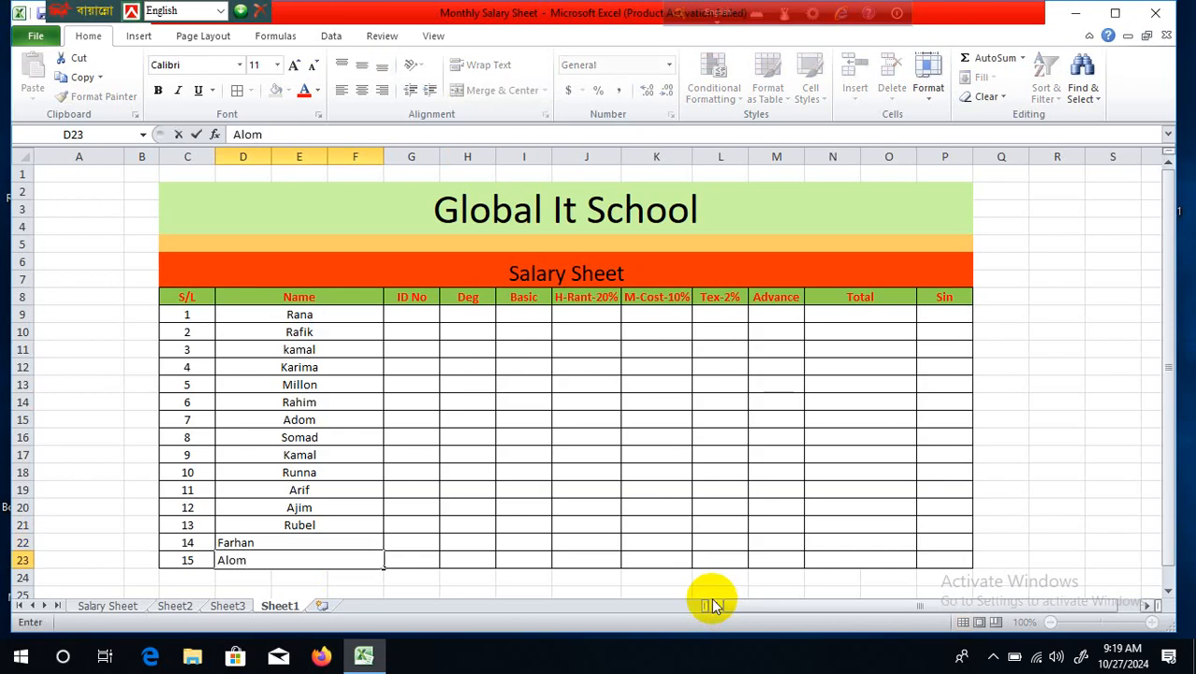
pyautogui.click(472, 505)
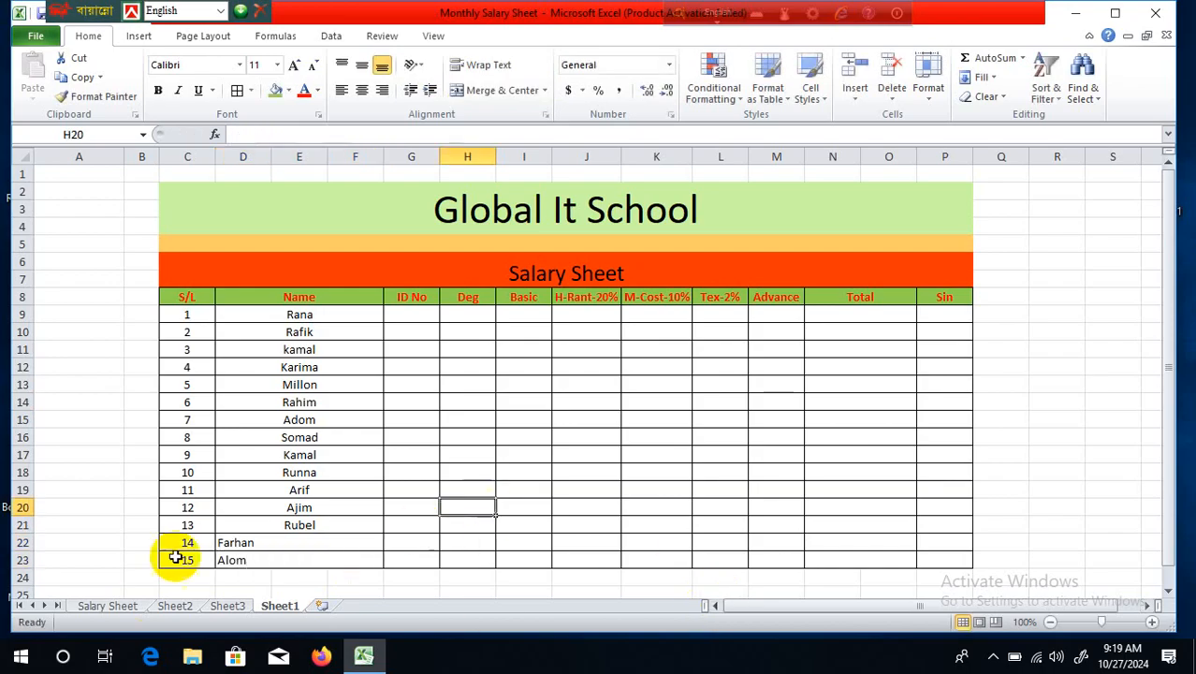
pyautogui.moveTo(256, 545); pyautogui.dragTo(272, 562)
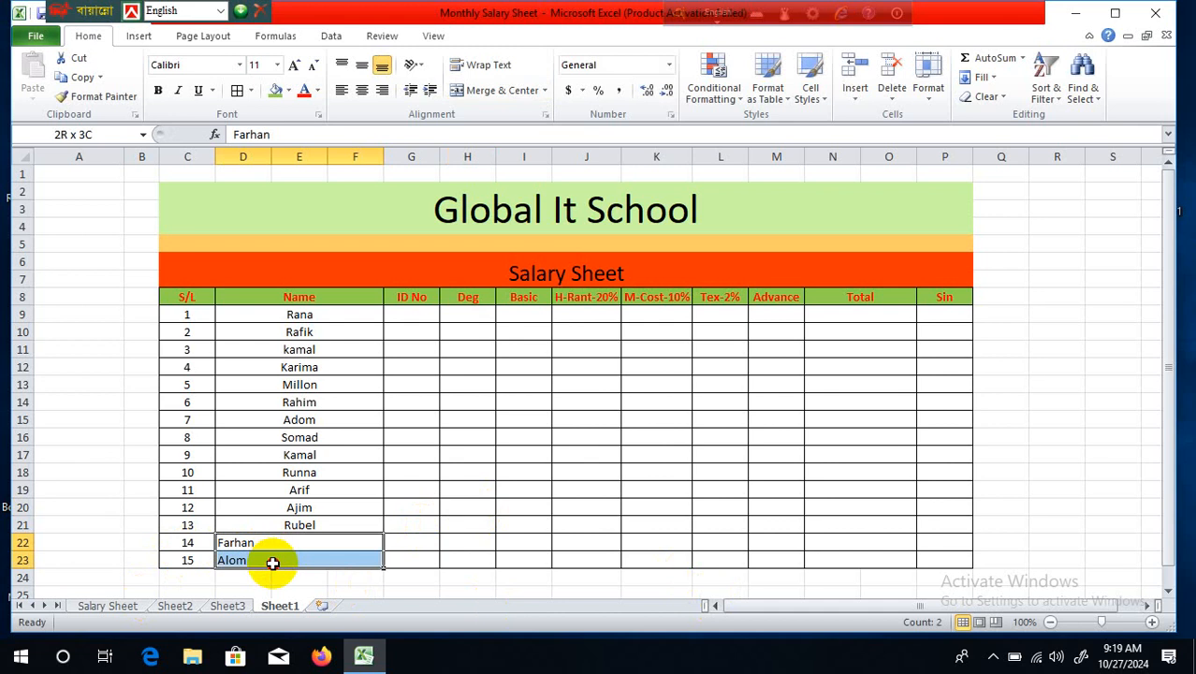
pyautogui.click(361, 90)
pyautogui.click(706, 462)
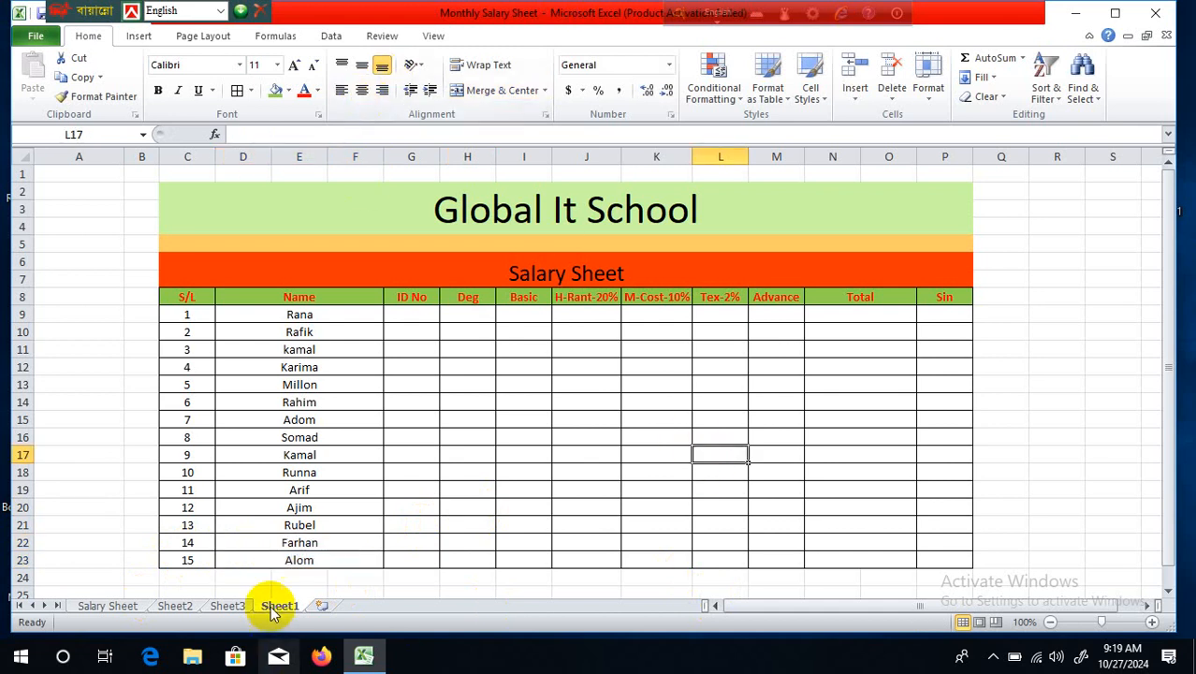
# Copy the designations from C3:C15 on Sheet3 into the Deg column of Sheet1, starting at H9.
pyautogui.click(229, 606)
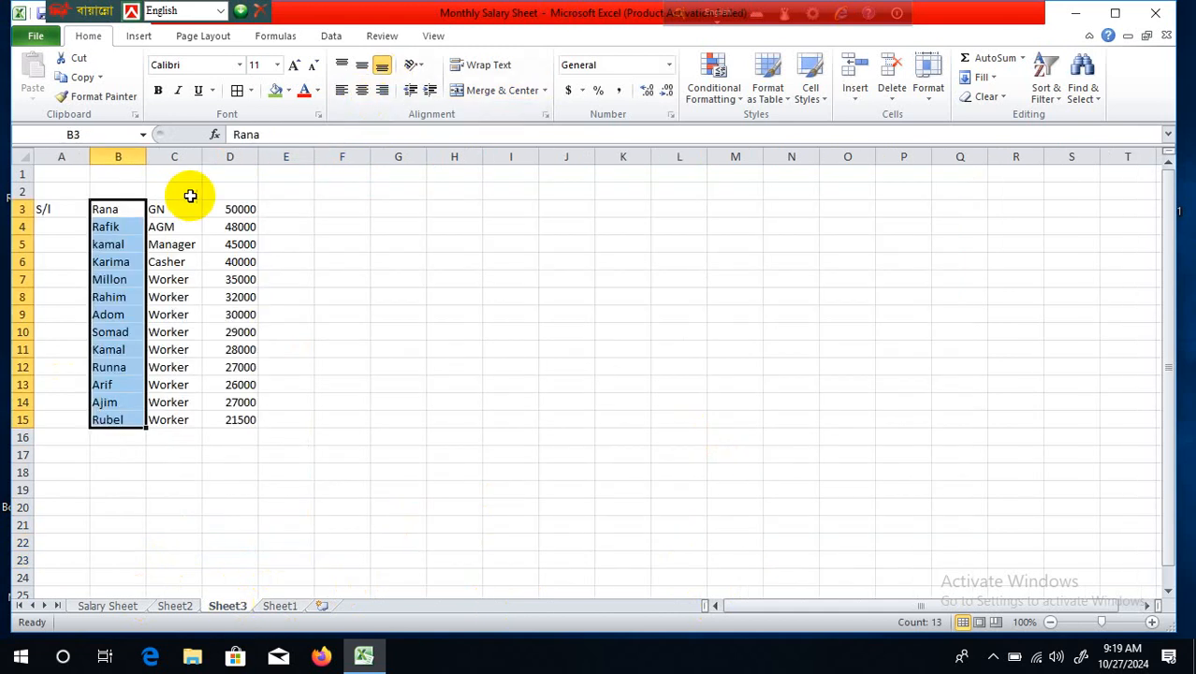
pyautogui.click(340, 278)
pyautogui.moveTo(169, 212); pyautogui.dragTo(176, 417)
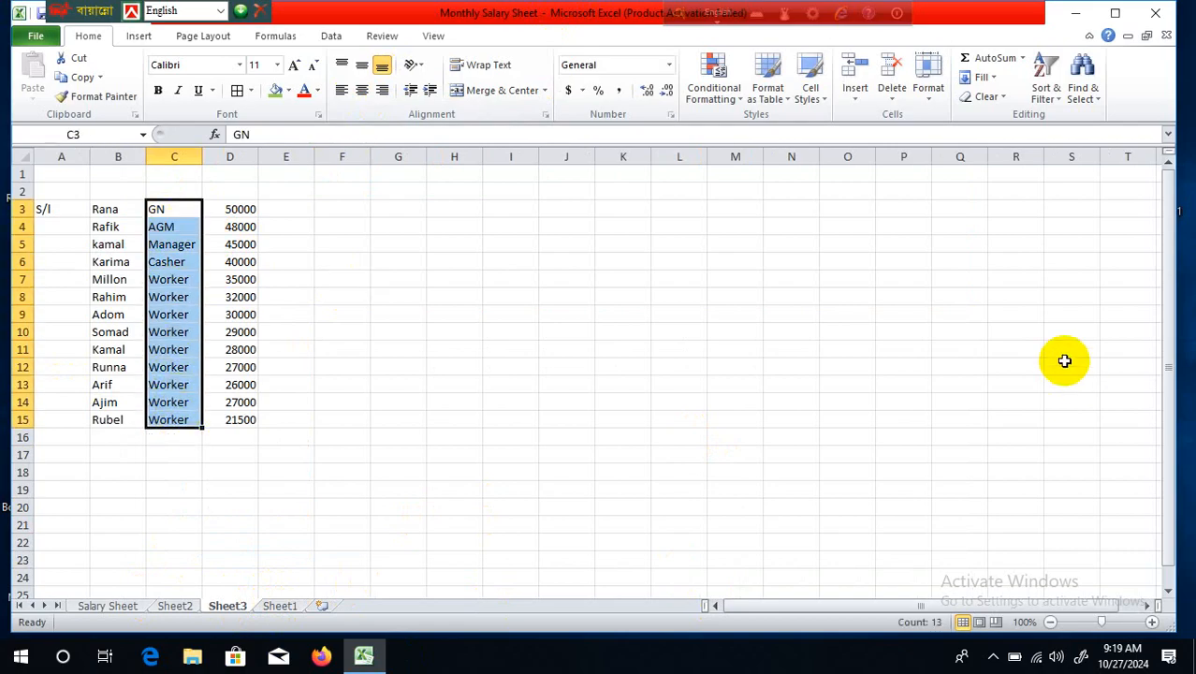
pyautogui.hotkey('ctrl', 'c')
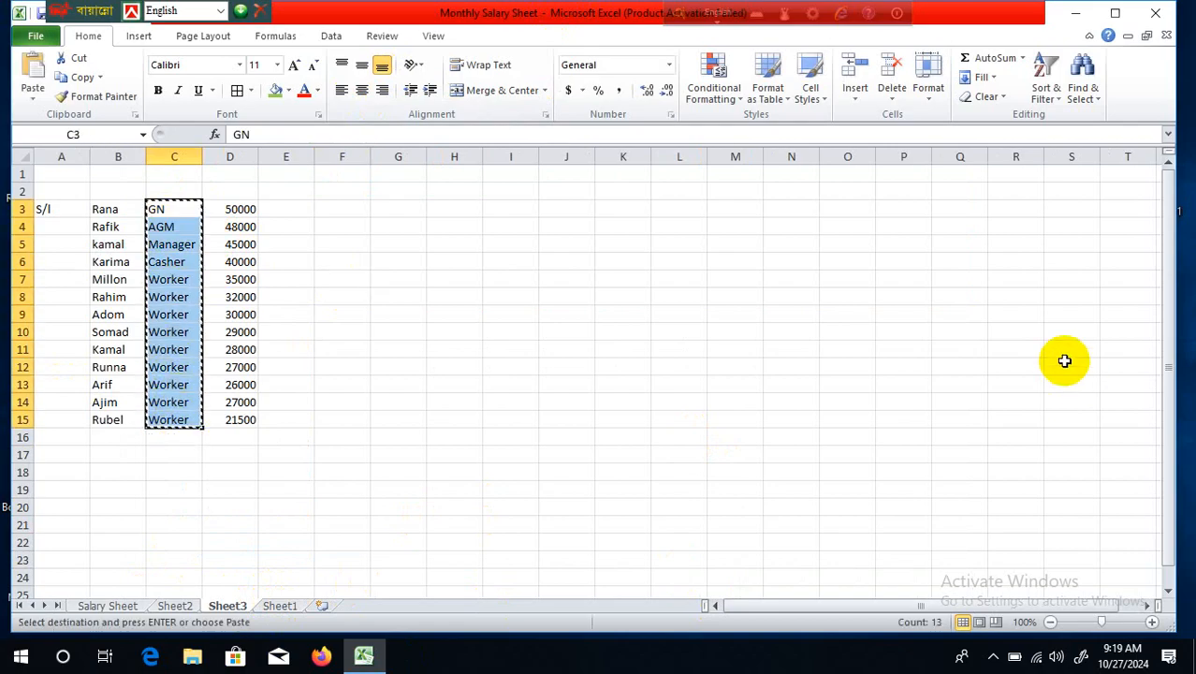
pyautogui.click(287, 608)
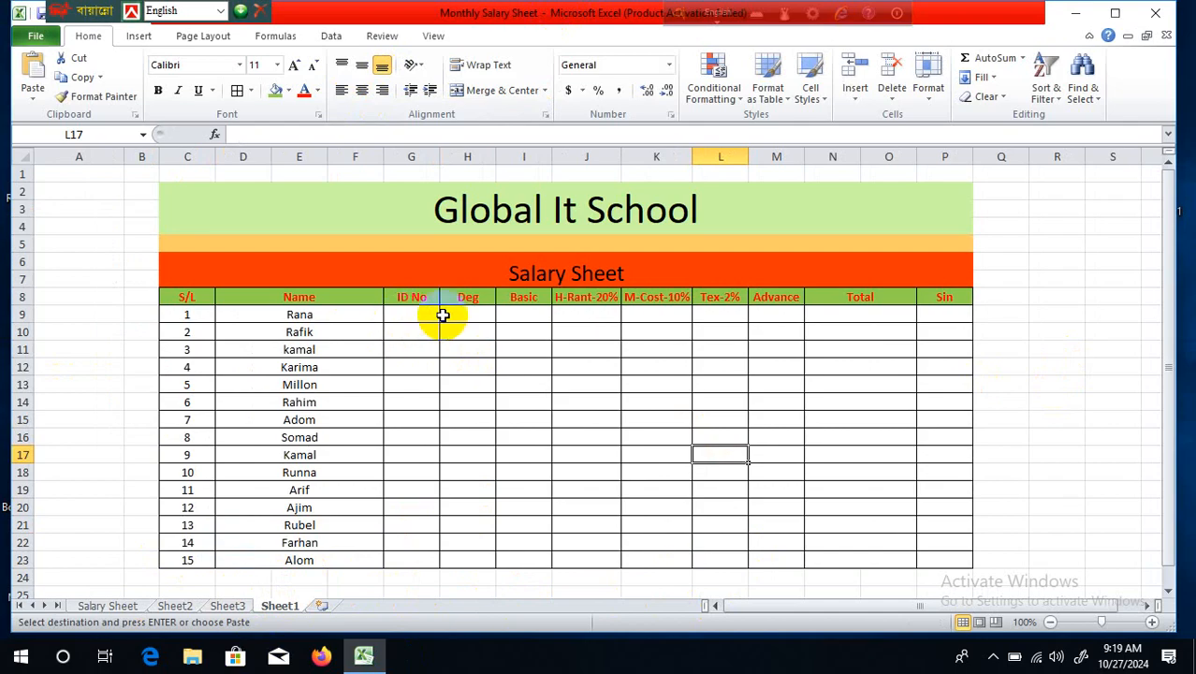
pyautogui.click(478, 316)
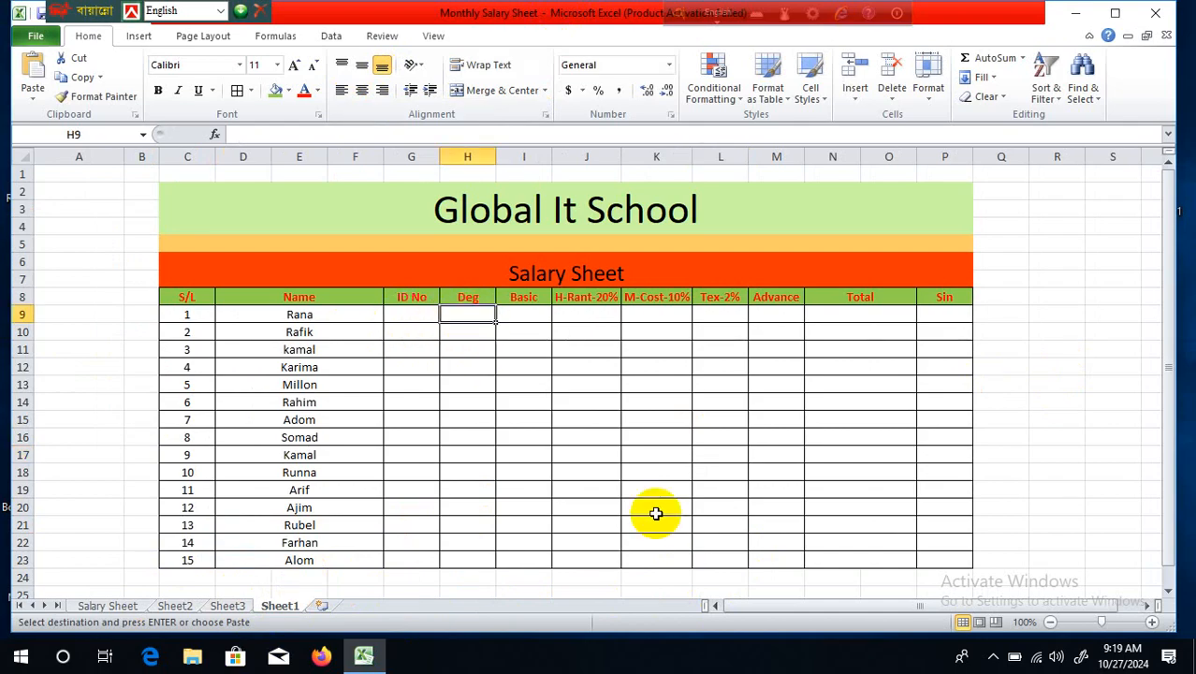
pyautogui.hotkey('ctrl', 'v')
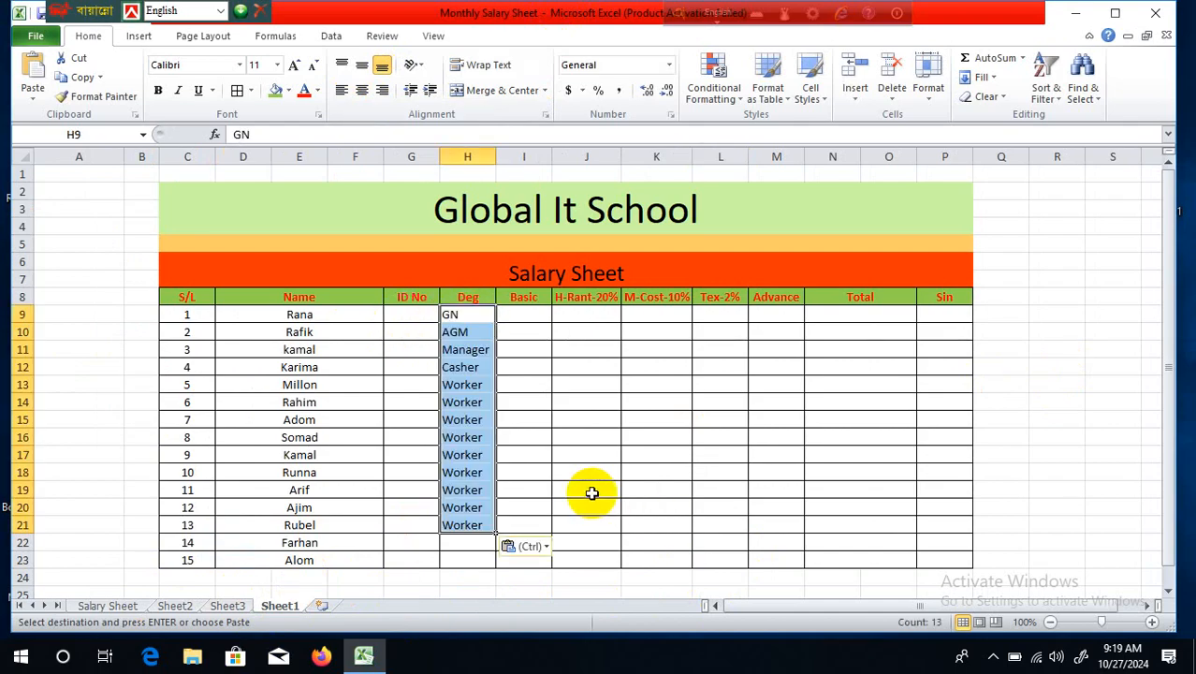
# Apply all borders to the designations in H9:H21.
pyautogui.click(592, 489)
pyautogui.click(475, 317)
pyautogui.moveTo(475, 331); pyautogui.dragTo(475, 523)
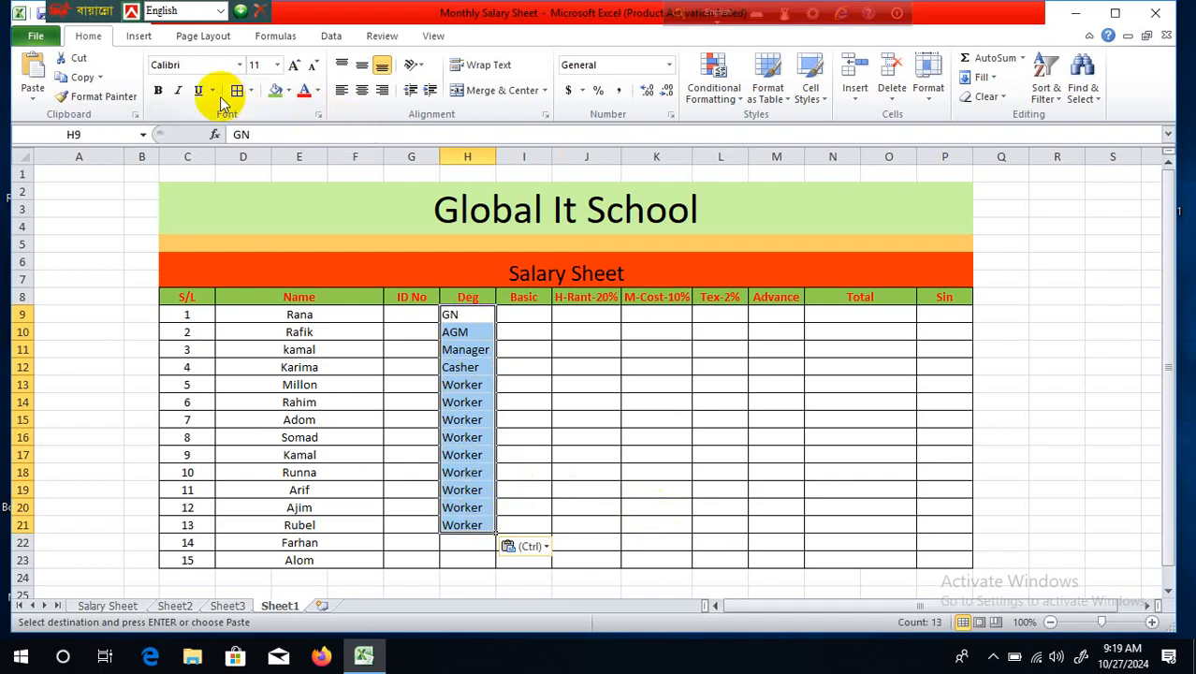
pyautogui.click(608, 465)
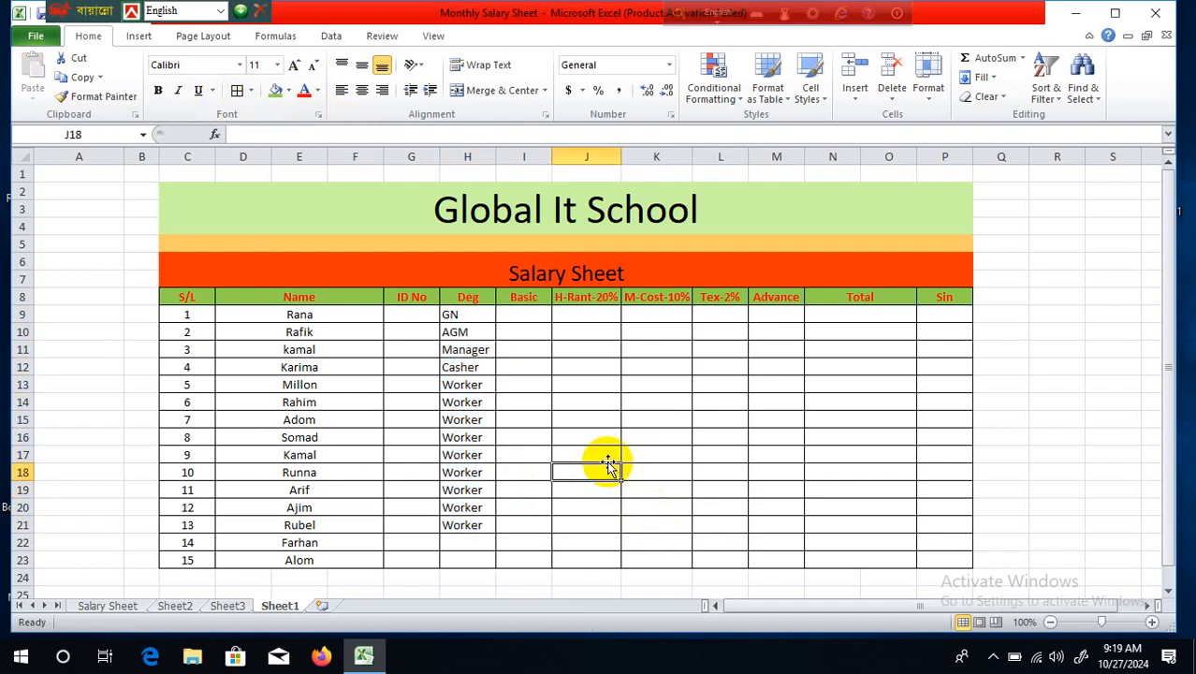
# Fill the Worker designation from H21 down through H23.
pyautogui.click(472, 523)
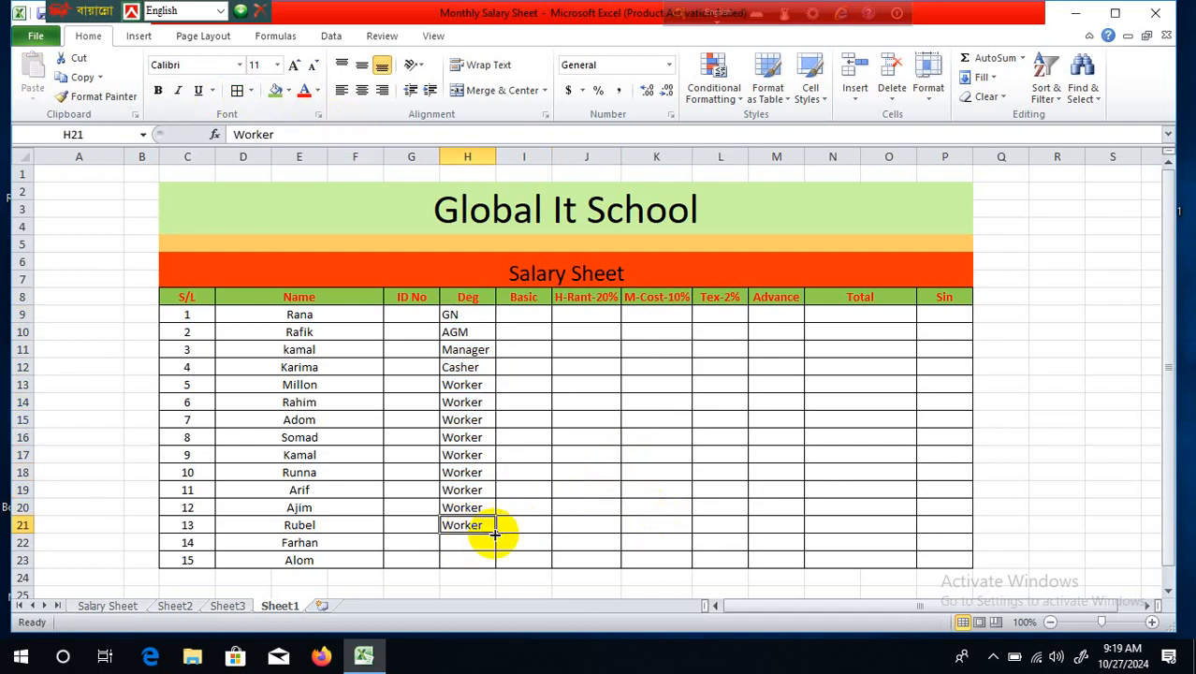
pyautogui.moveTo(495, 534); pyautogui.dragTo(495, 561)
pyautogui.click(571, 481)
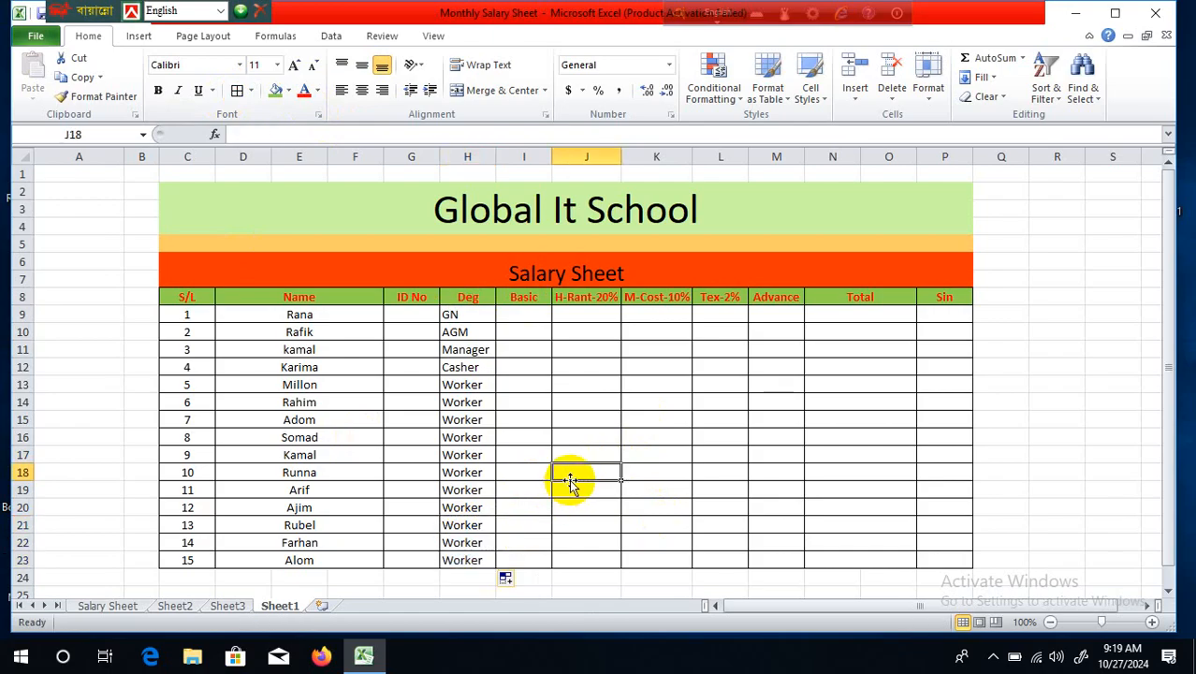
# Copy the salaries from D3:D15 on Sheet3 into the Basic column of Sheet1, starting at I9, and apply all borders to them.
pyautogui.click(525, 315)
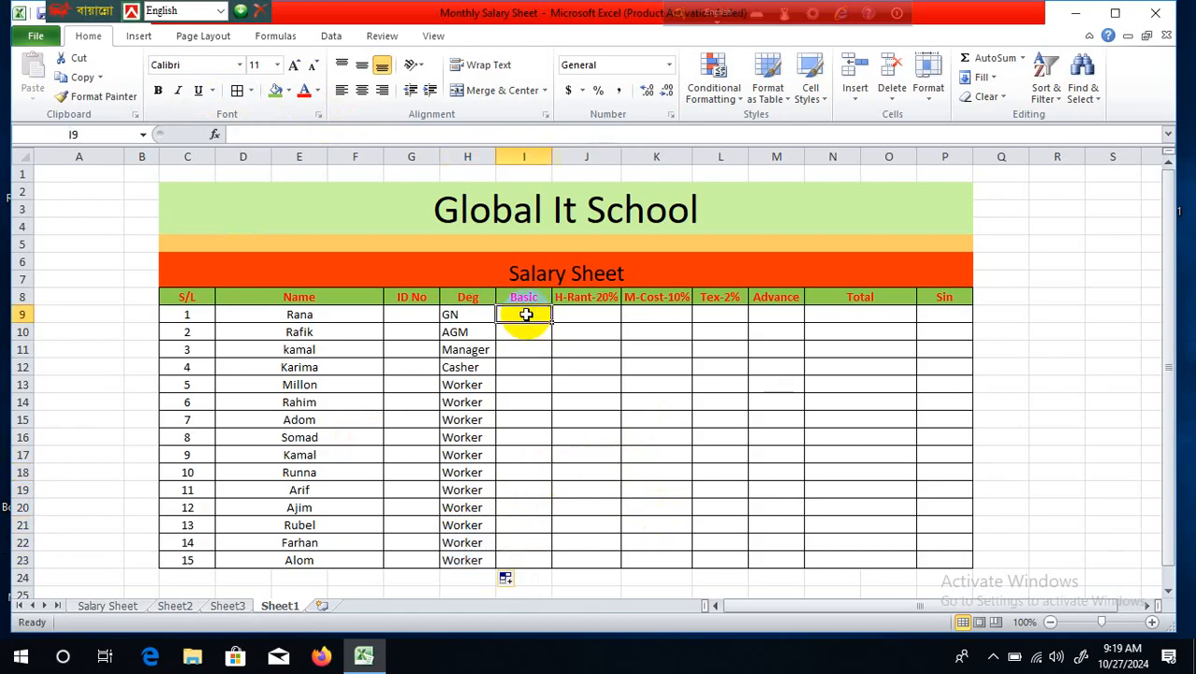
pyautogui.click(230, 607)
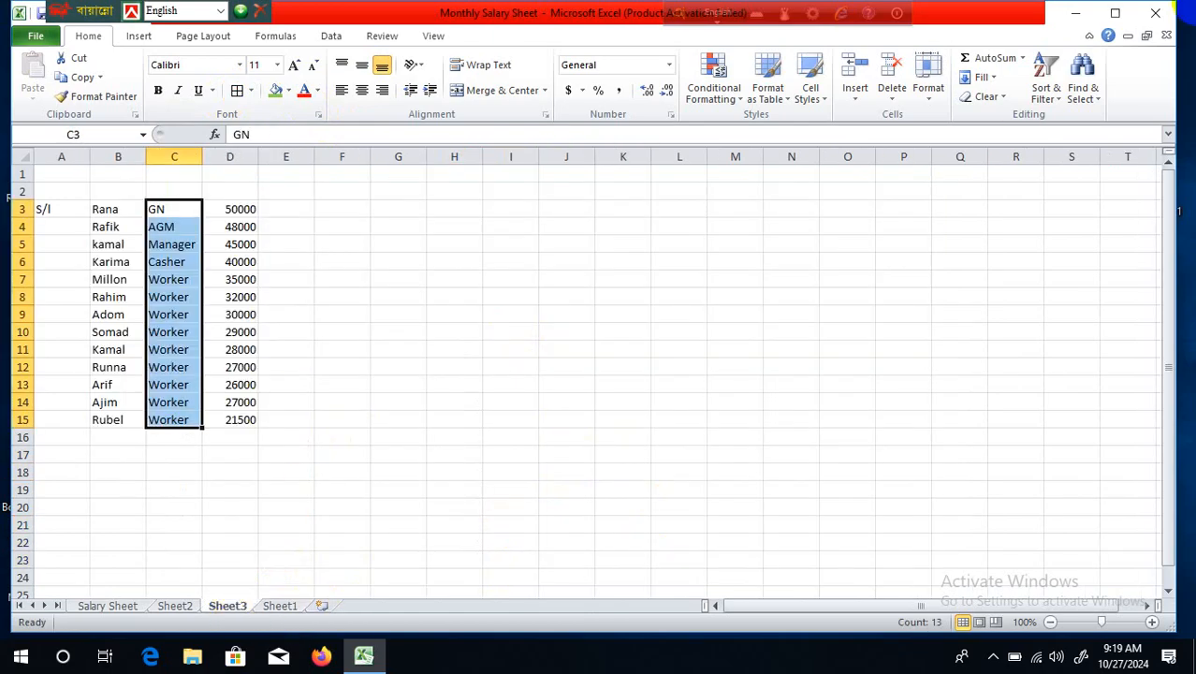
pyautogui.moveTo(245, 209); pyautogui.dragTo(241, 421)
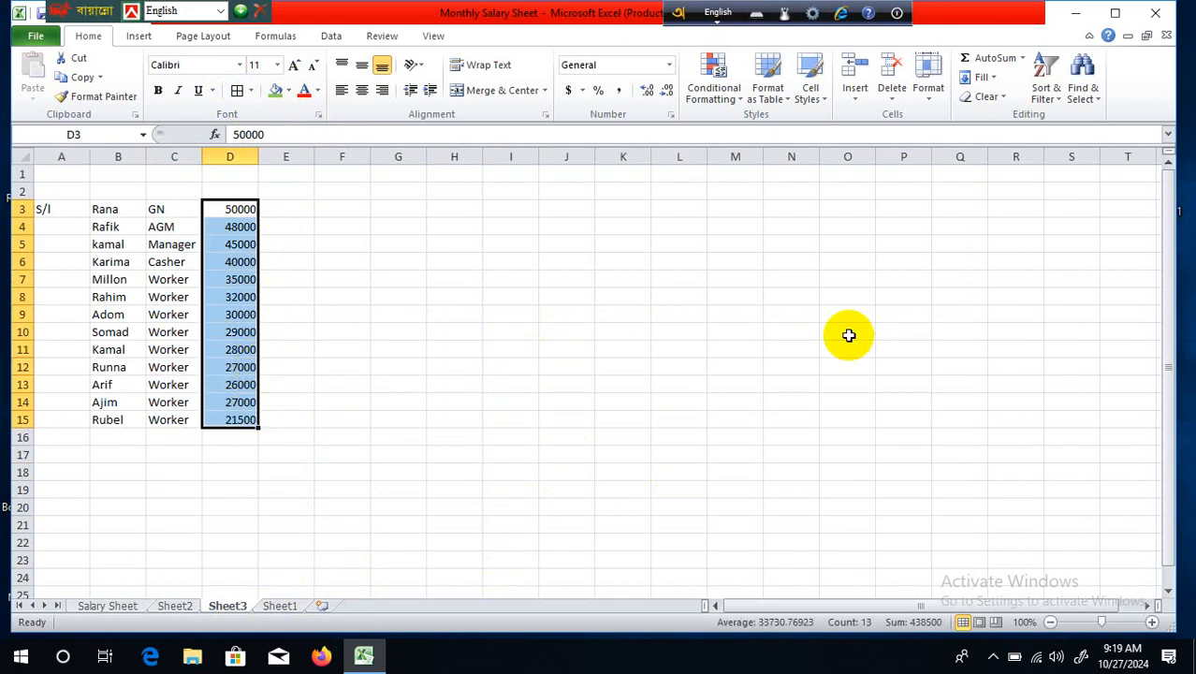
pyautogui.hotkey('ctrl', 'c')
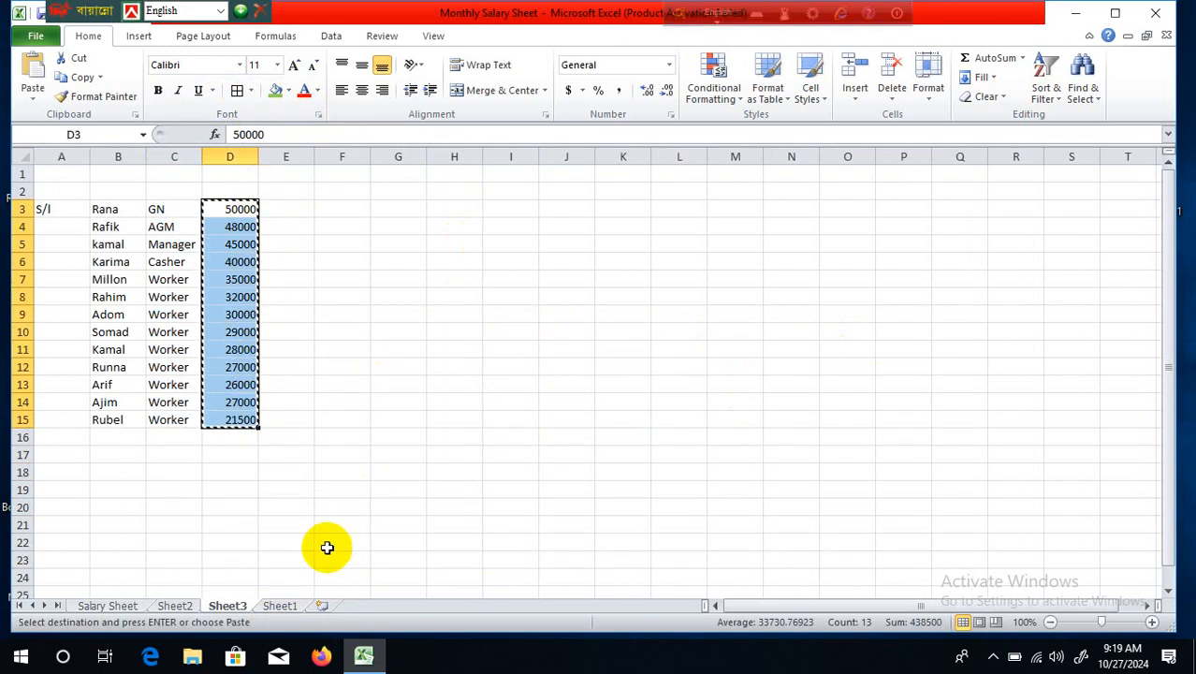
pyautogui.click(279, 606)
pyautogui.click(527, 319)
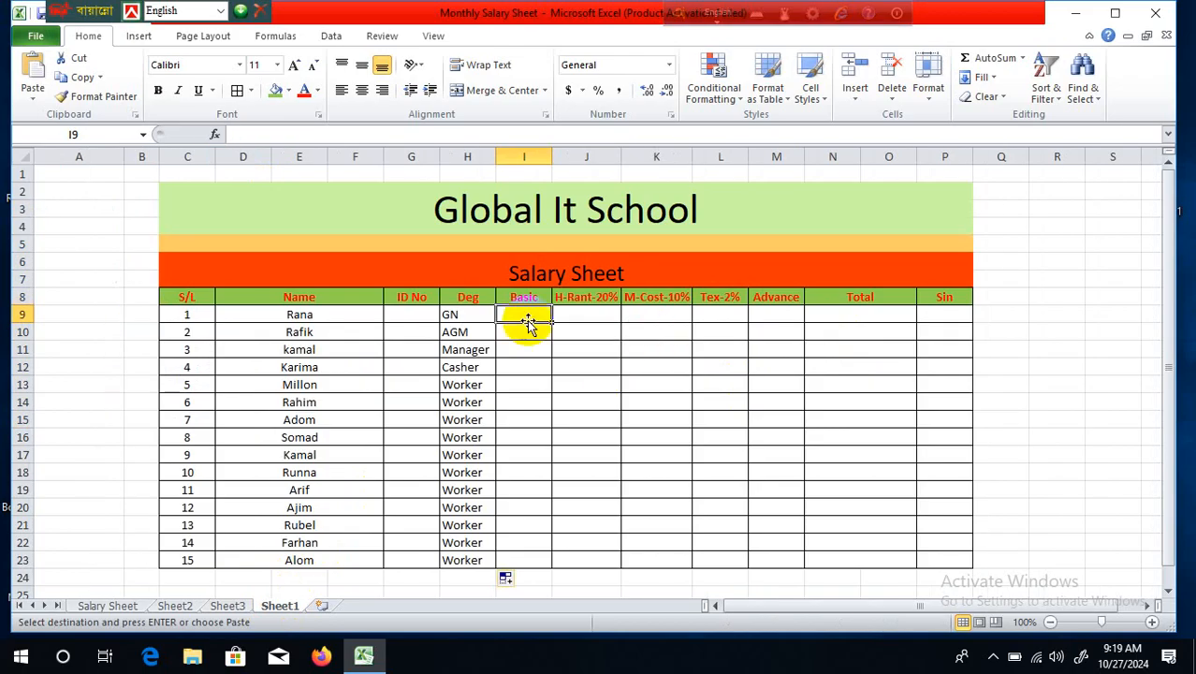
pyautogui.hotkey('ctrl', 'v')
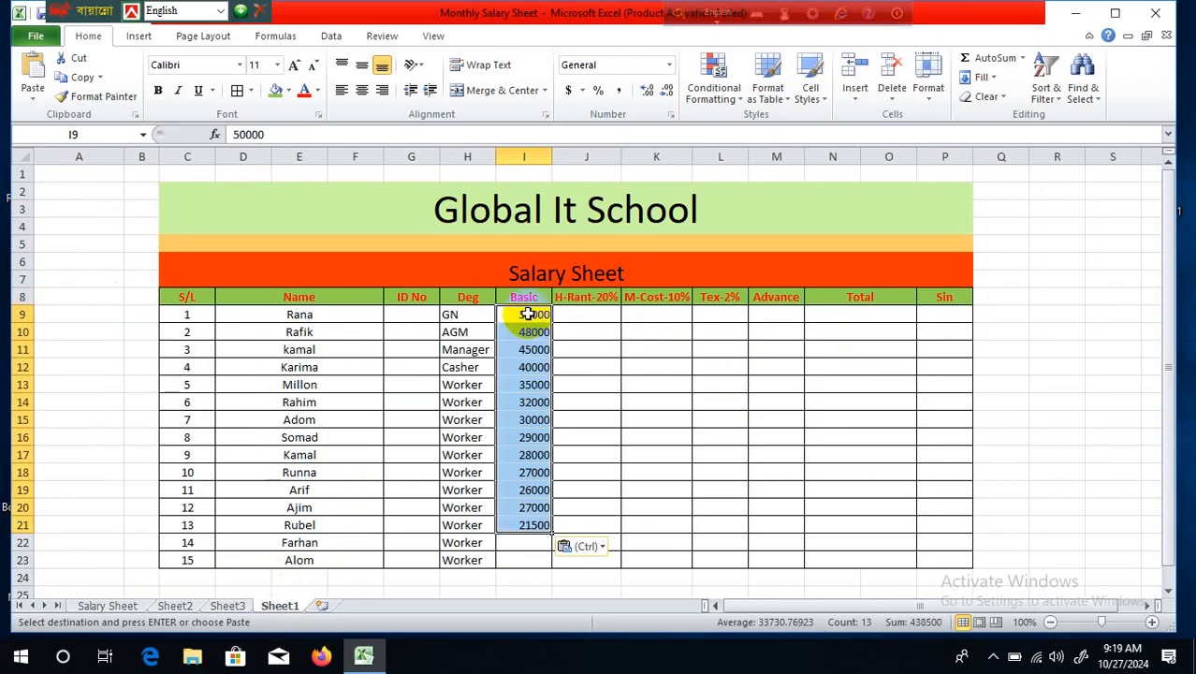
pyautogui.click(237, 90)
pyautogui.click(627, 414)
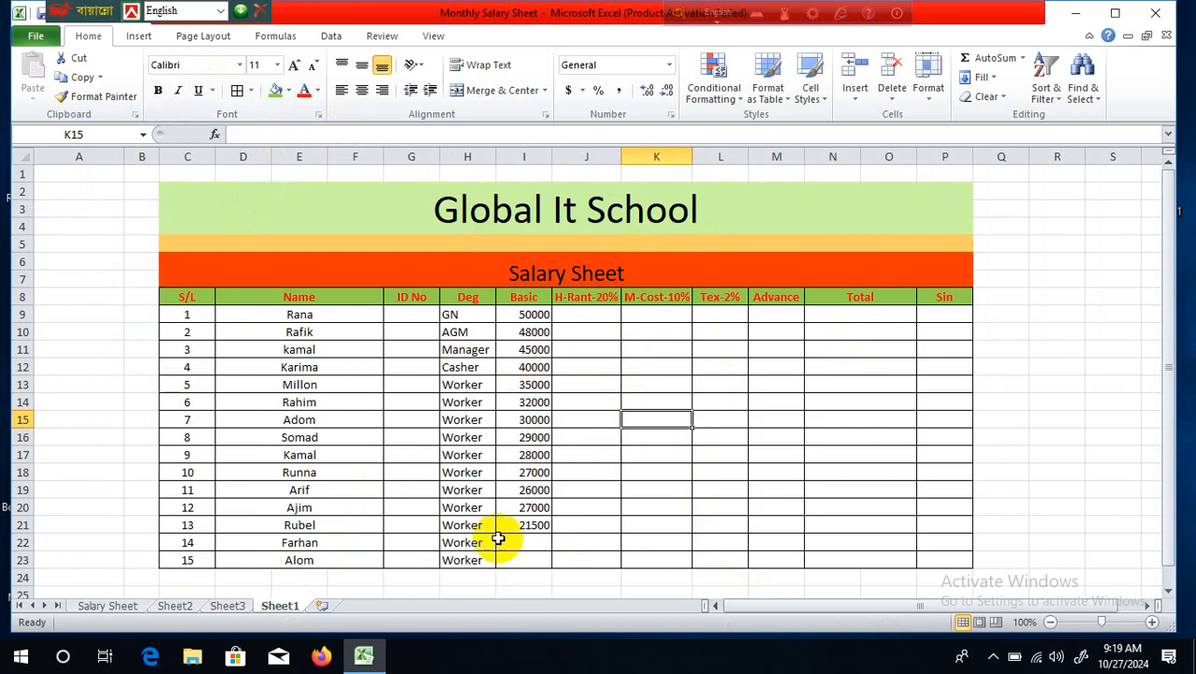
# Enter the last two basic salaries, 18000 in I22 and 15000 in I23.
pyautogui.click(529, 527)
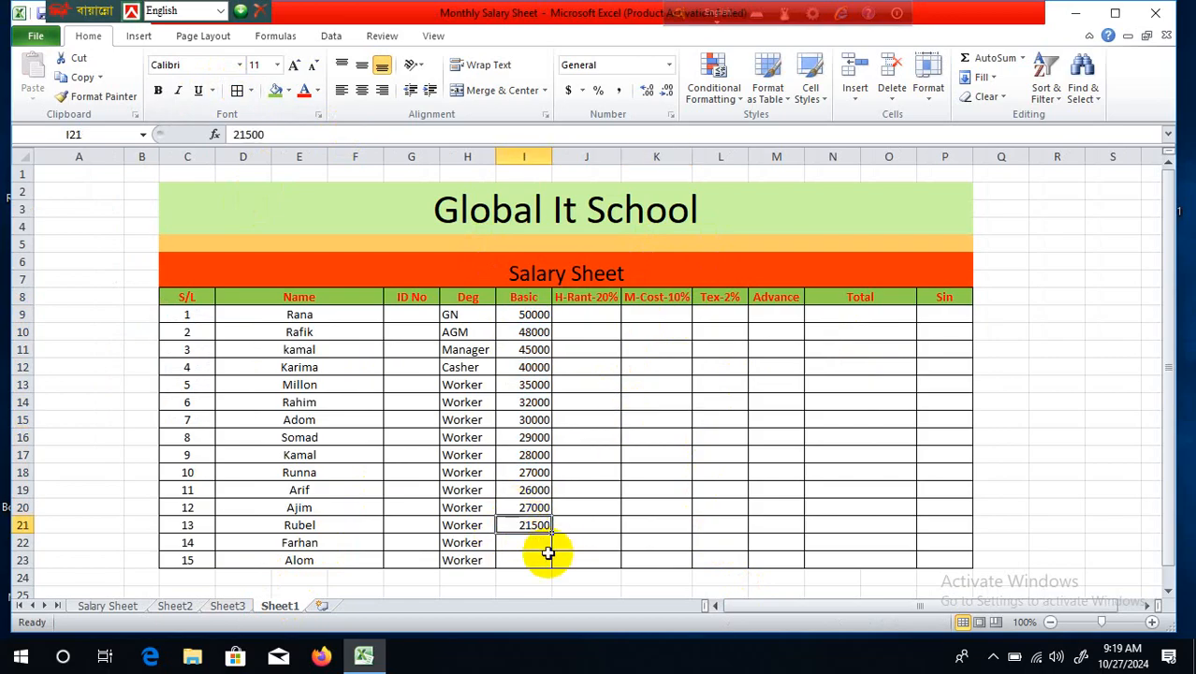
pyautogui.click(537, 545)
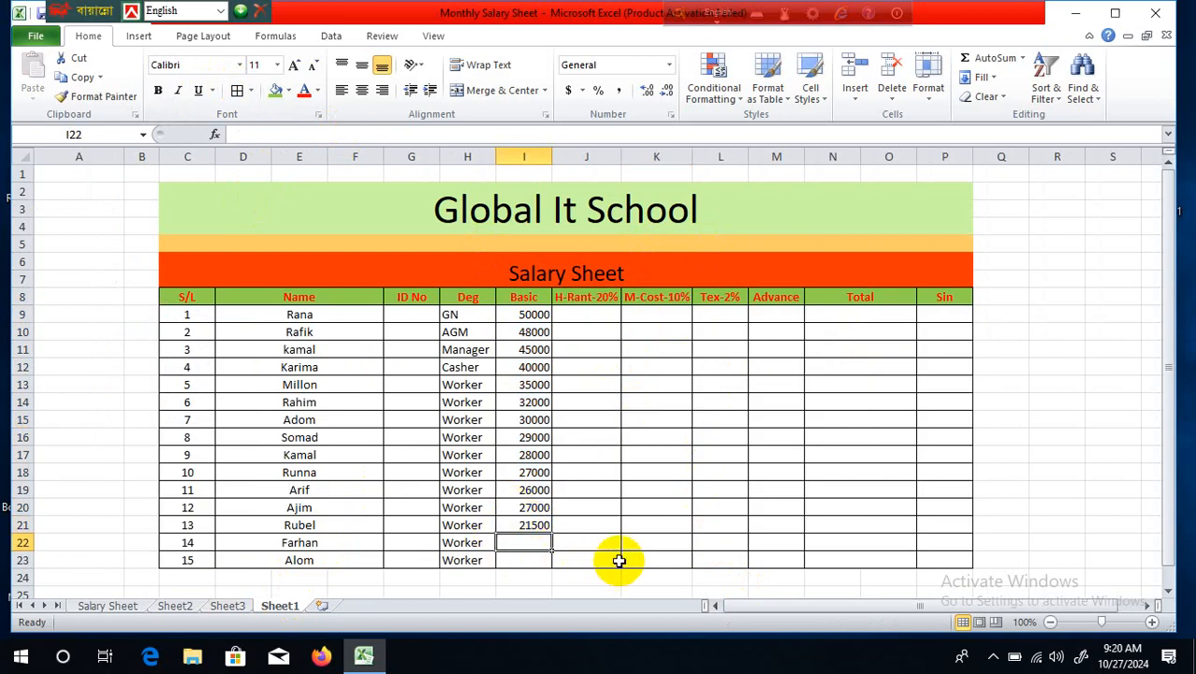
pyautogui.write('18000')
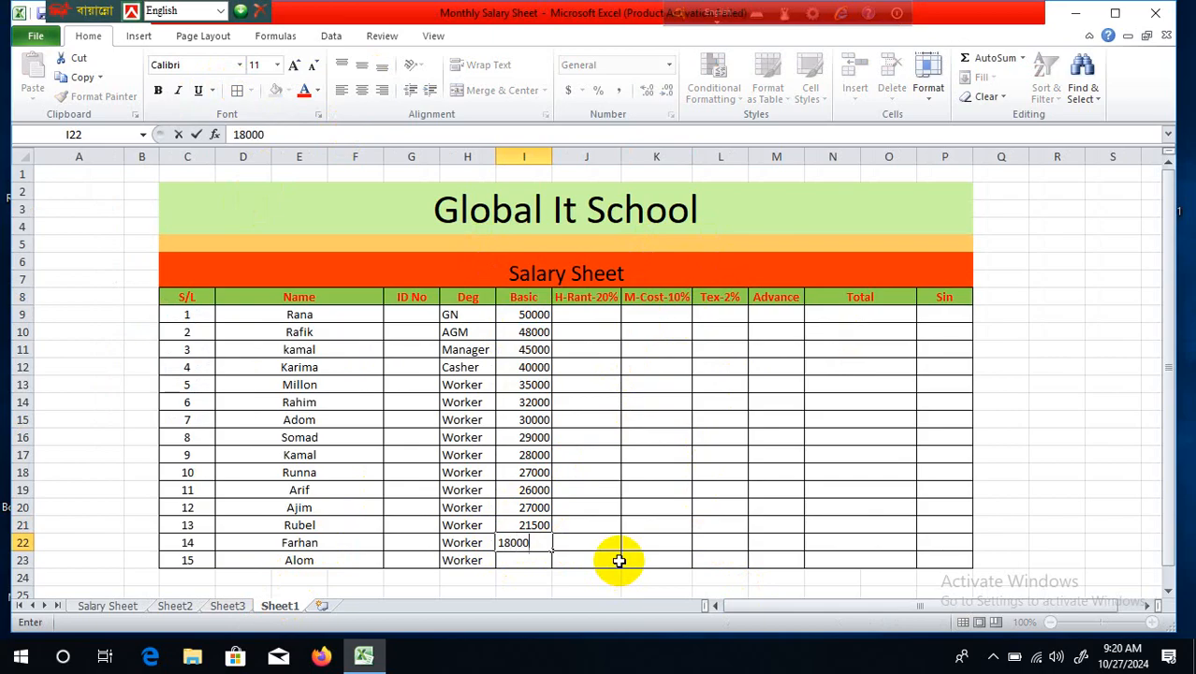
pyautogui.press('Return')
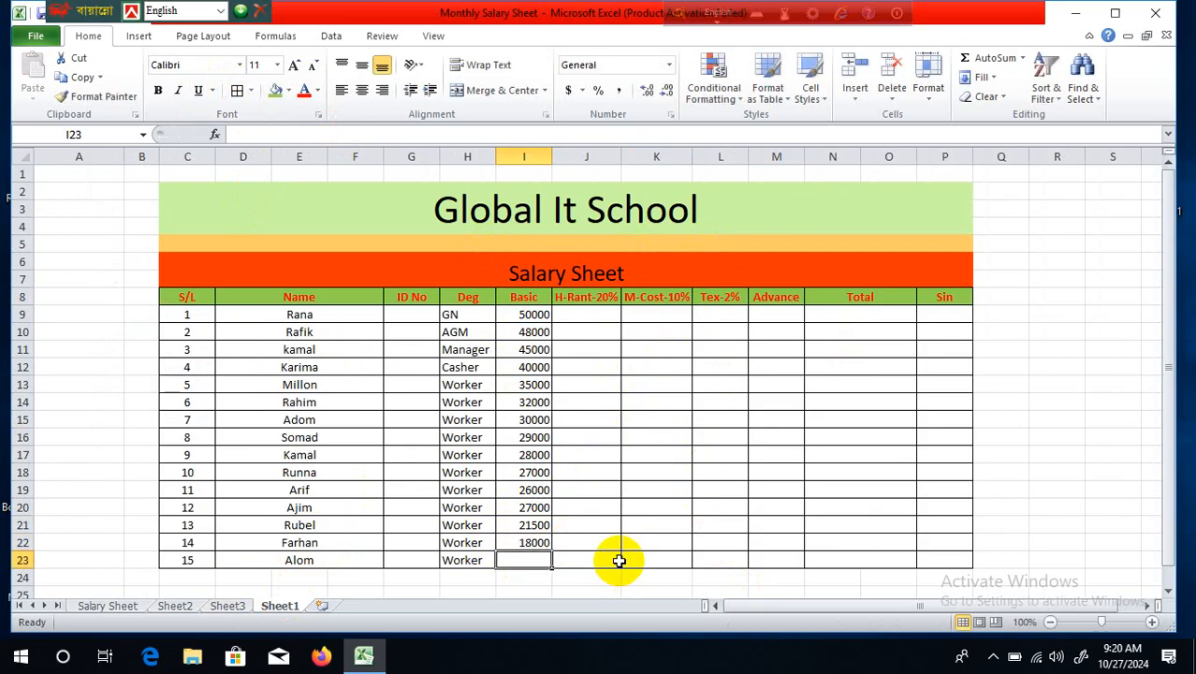
pyautogui.write('15000')
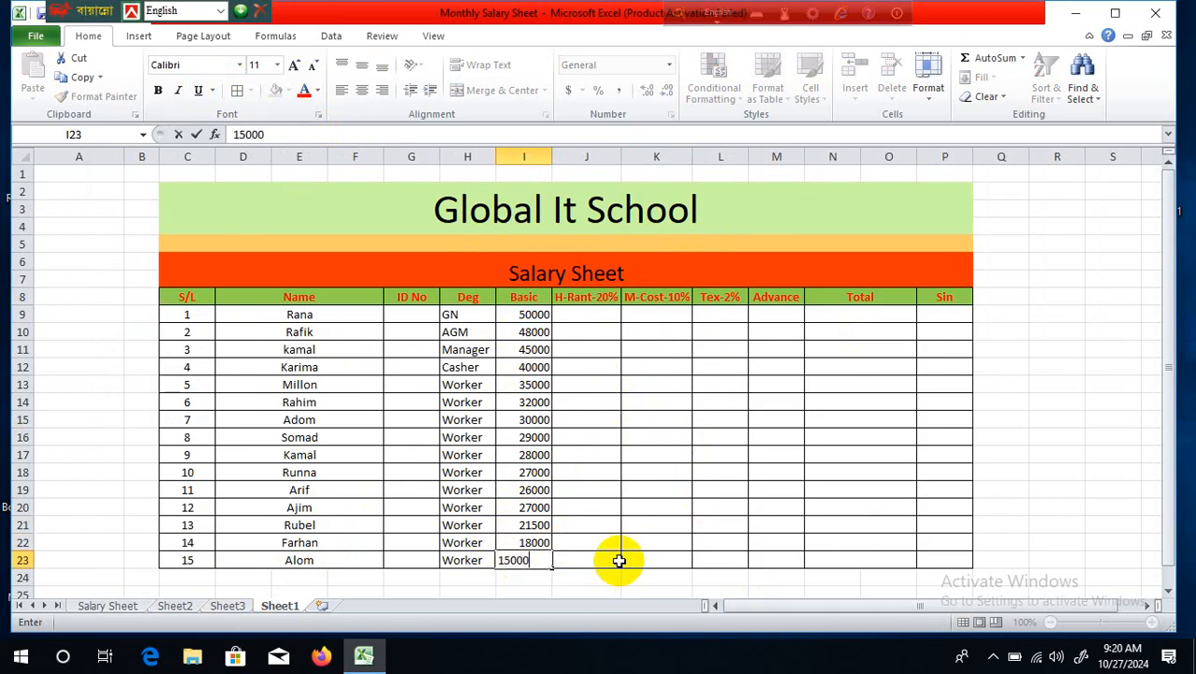
pyautogui.click(771, 522)
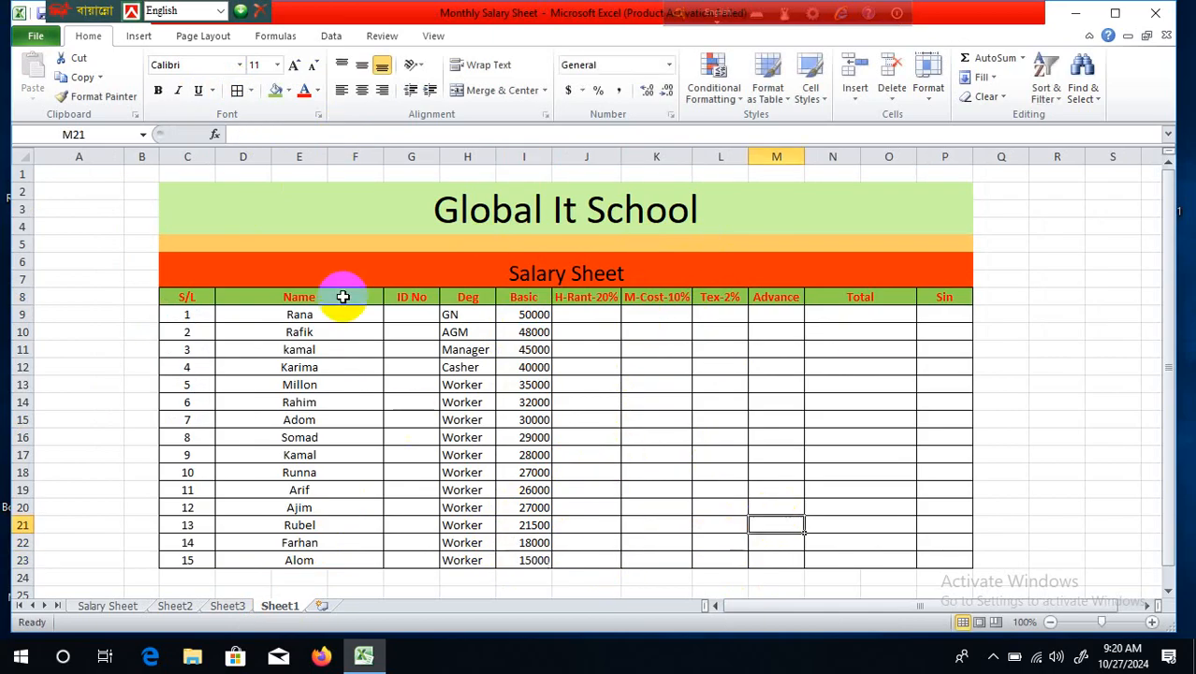
# Enter the first two employee ID numbers in G9 and G10 and fill the series down to G23.
pyautogui.click(422, 319)
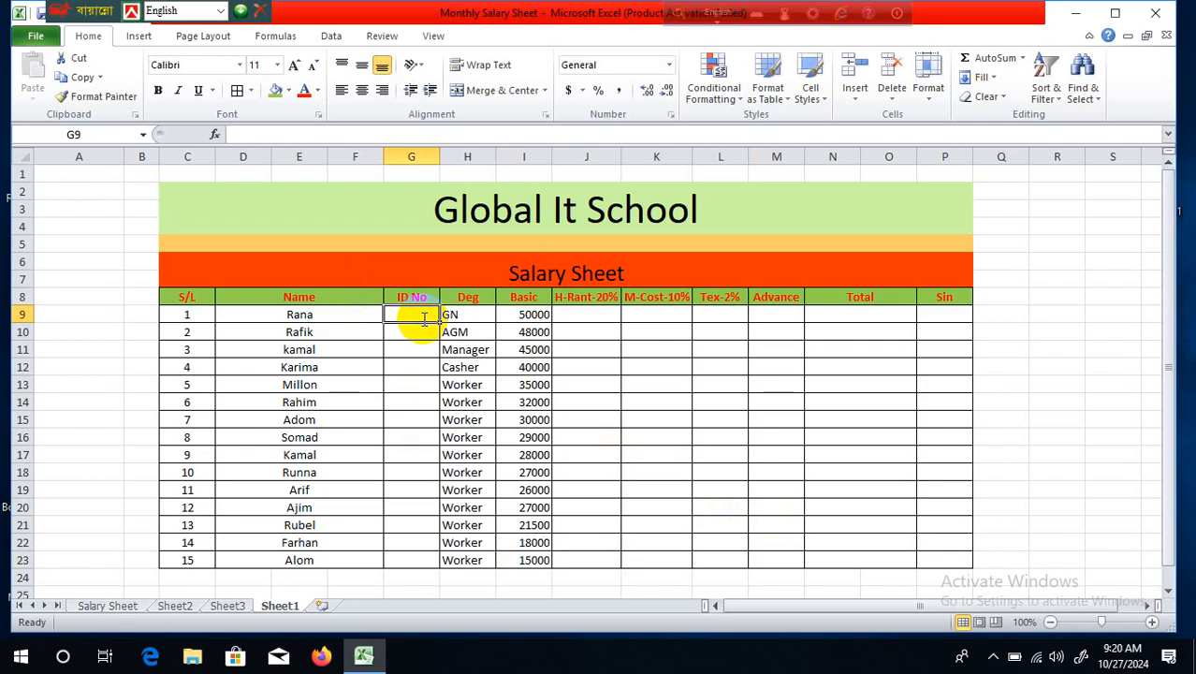
pyautogui.write('A-0011')
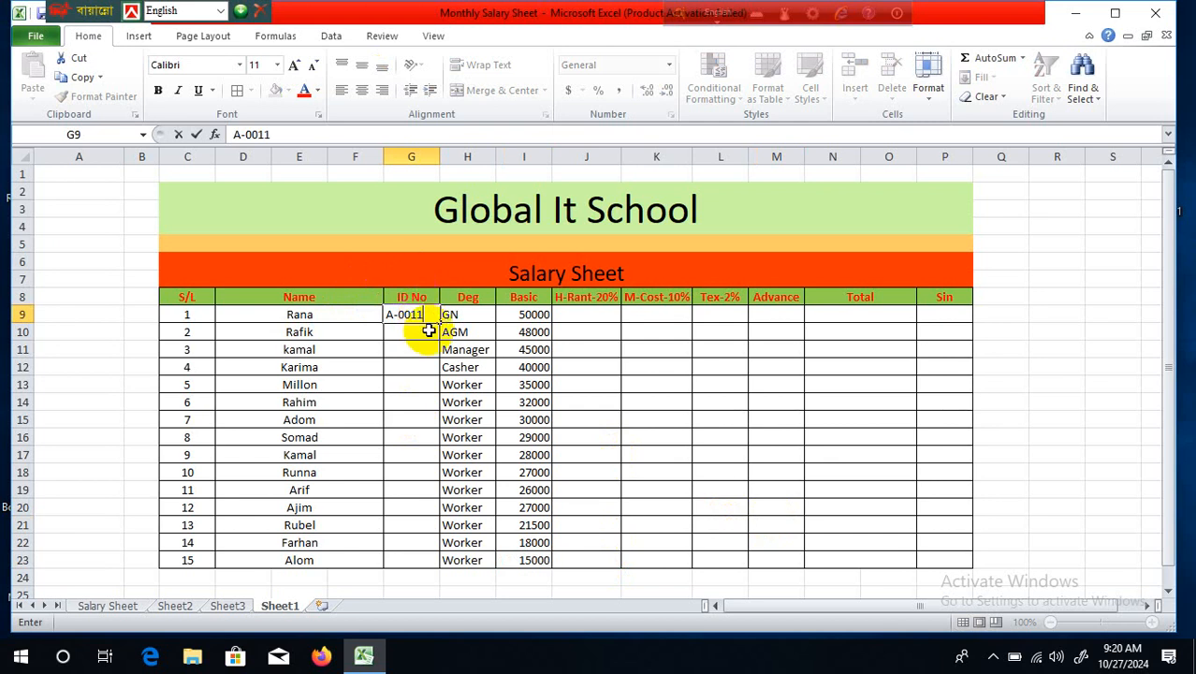
pyautogui.click(424, 332)
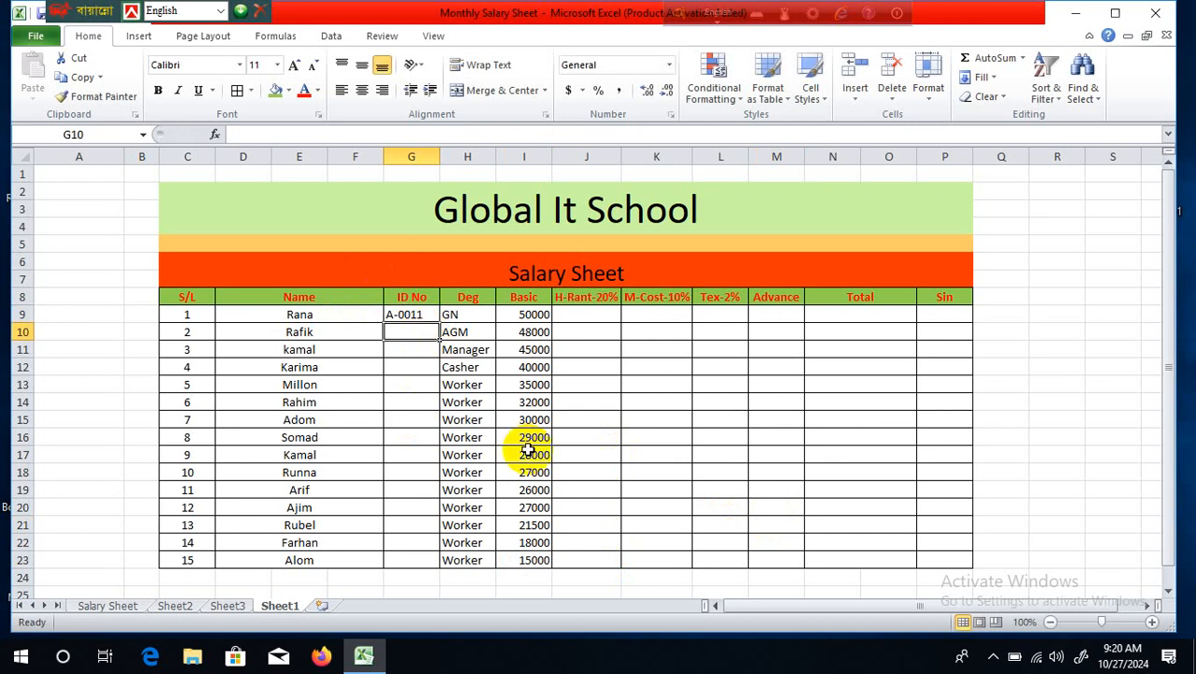
pyautogui.write('A-0012')
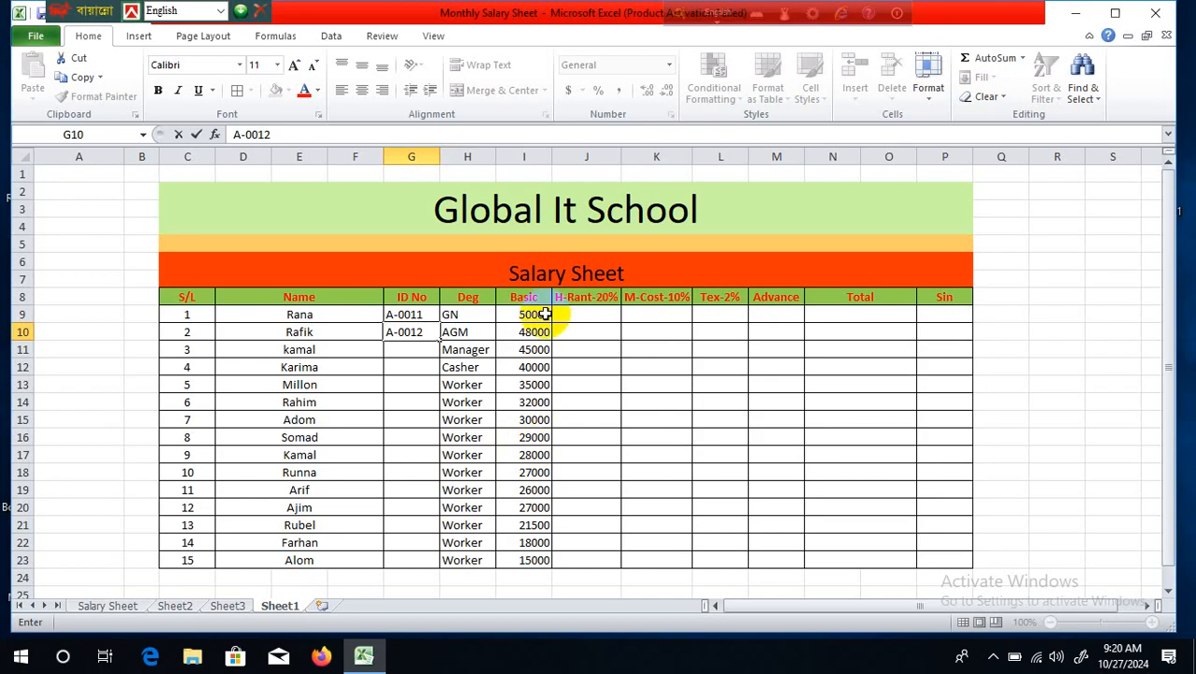
pyautogui.click(625, 333)
pyautogui.click(416, 318)
pyautogui.moveTo(417, 318); pyautogui.dragTo(459, 566)
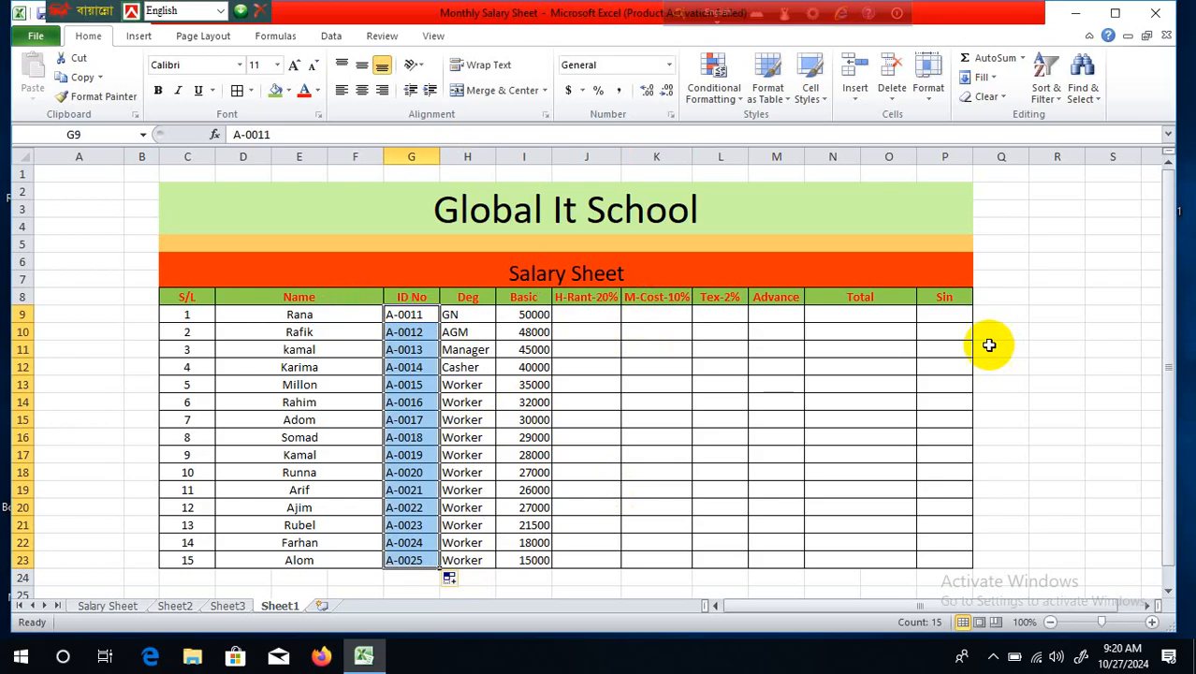
pyautogui.click(833, 439)
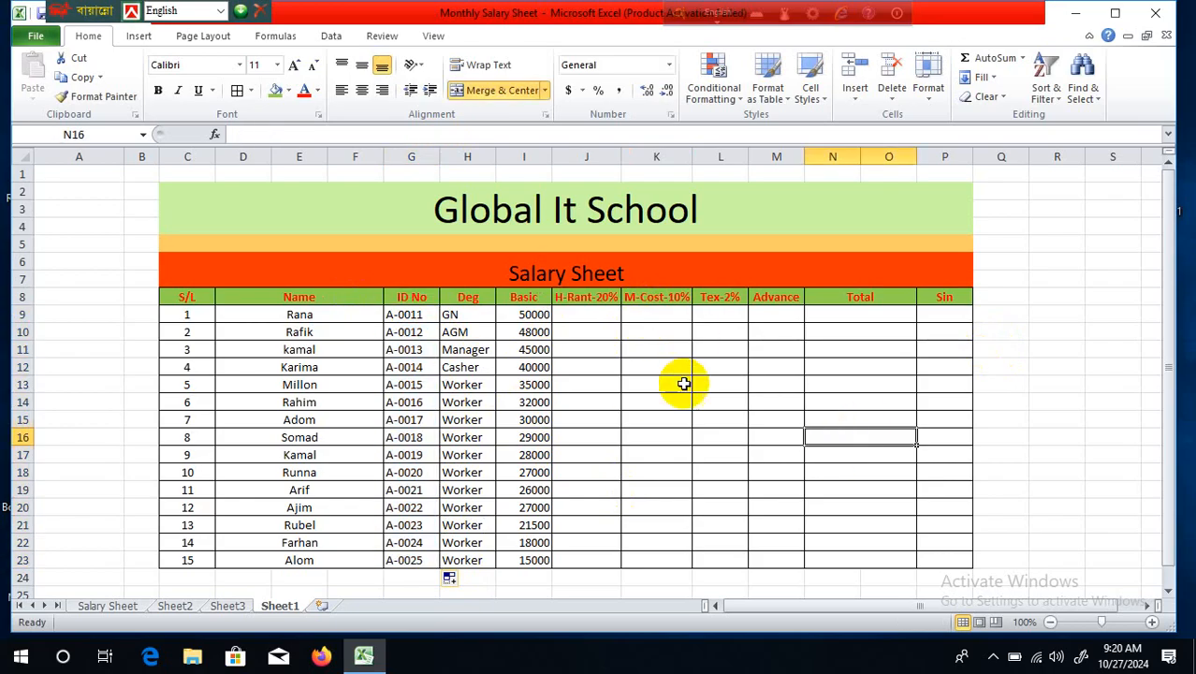
# Review the S/L, Name, ID No, Deg and Basic columns in rows 9 to 23, and the Total and H-Rant-20% cells in row 9.
pyautogui.moveTo(191, 315); pyautogui.dragTo(517, 559)
pyautogui.click(687, 489)
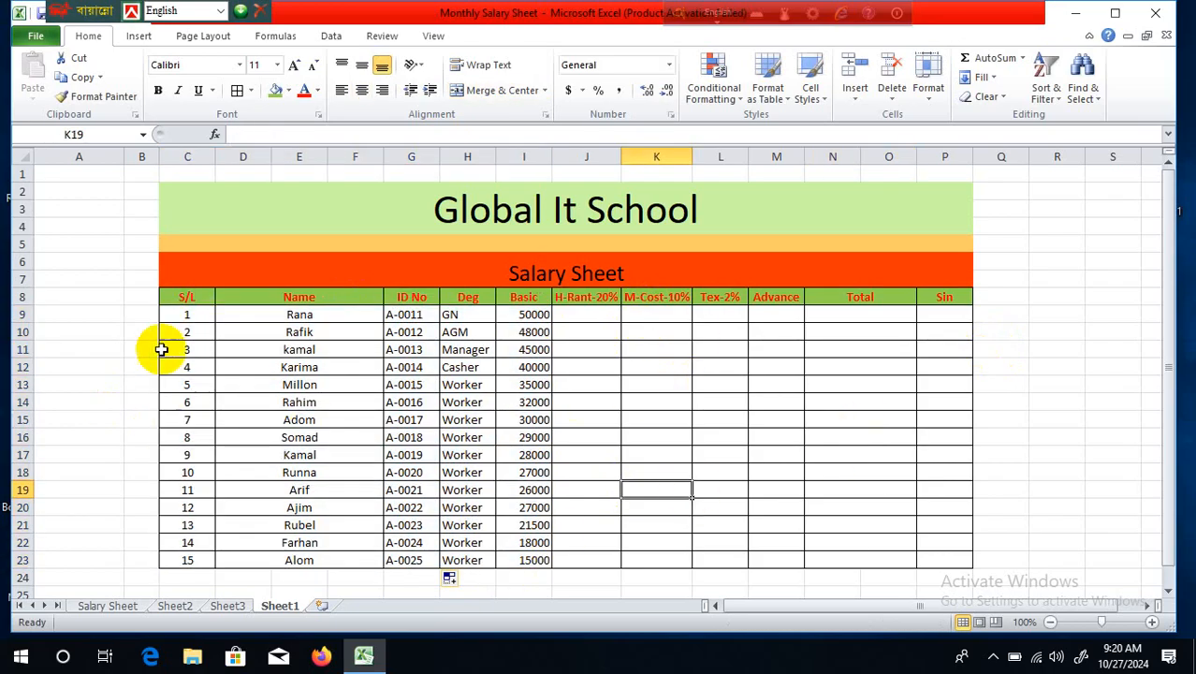
pyautogui.moveTo(192, 314); pyautogui.dragTo(186, 563)
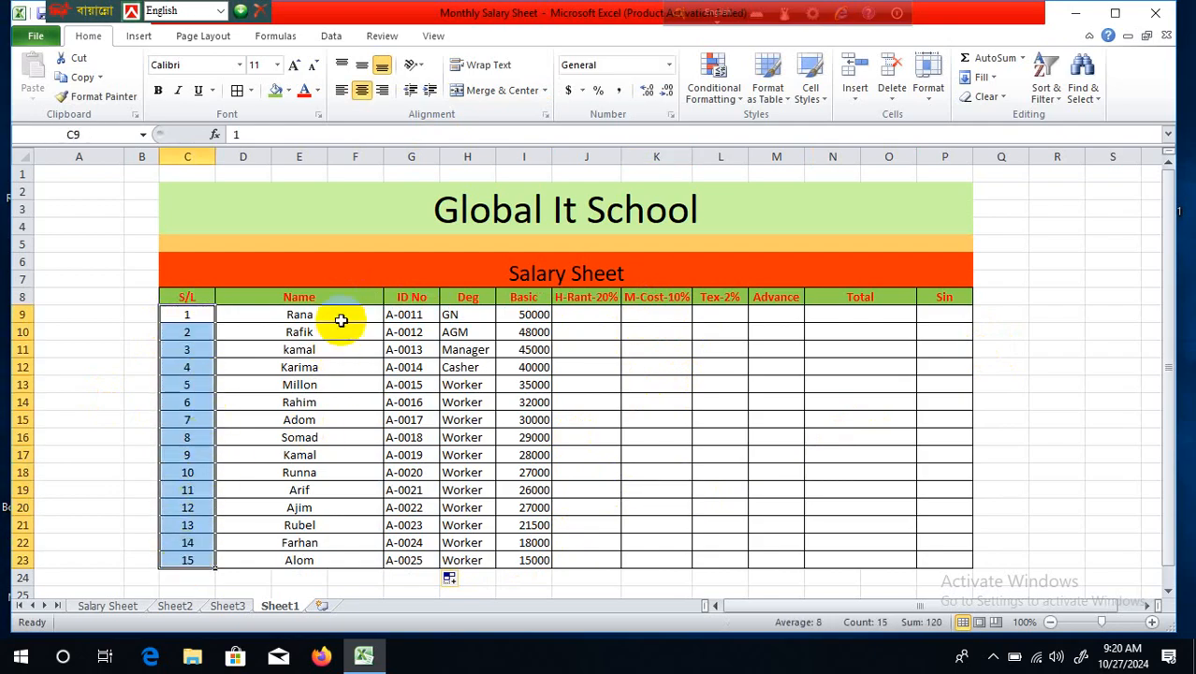
pyautogui.moveTo(342, 312); pyautogui.dragTo(338, 553)
pyautogui.moveTo(419, 315); pyautogui.dragTo(419, 558)
pyautogui.moveTo(472, 315); pyautogui.dragTo(468, 559)
pyautogui.moveTo(527, 316); pyautogui.dragTo(539, 557)
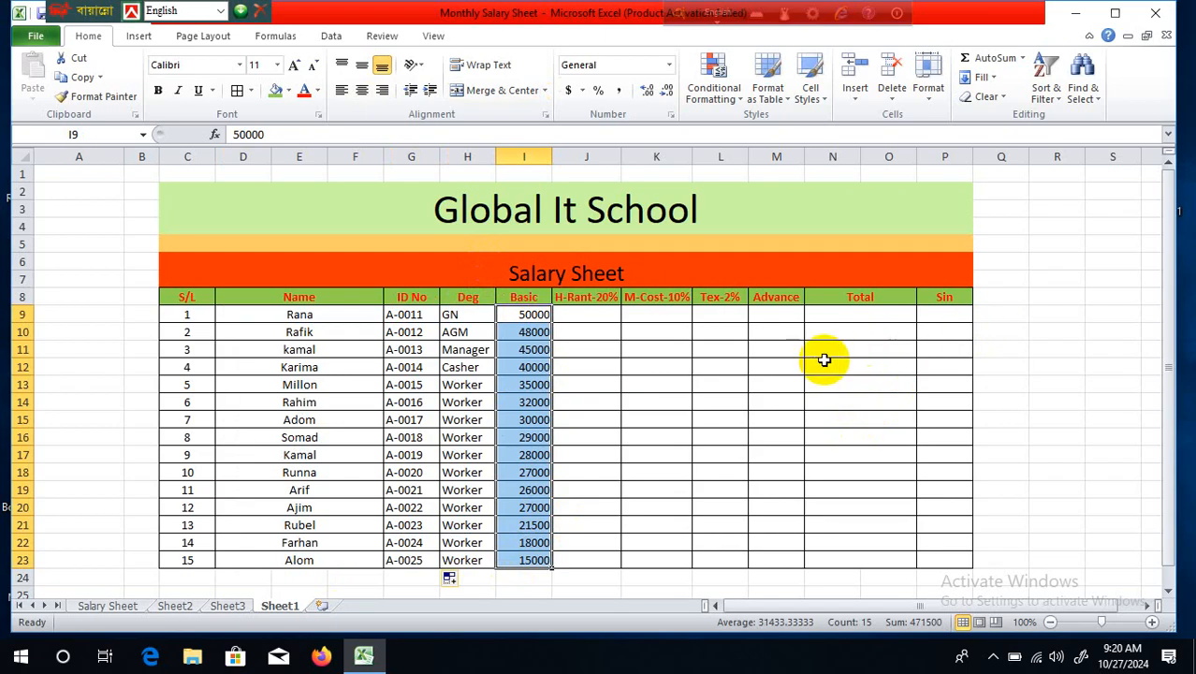
pyautogui.click(716, 348)
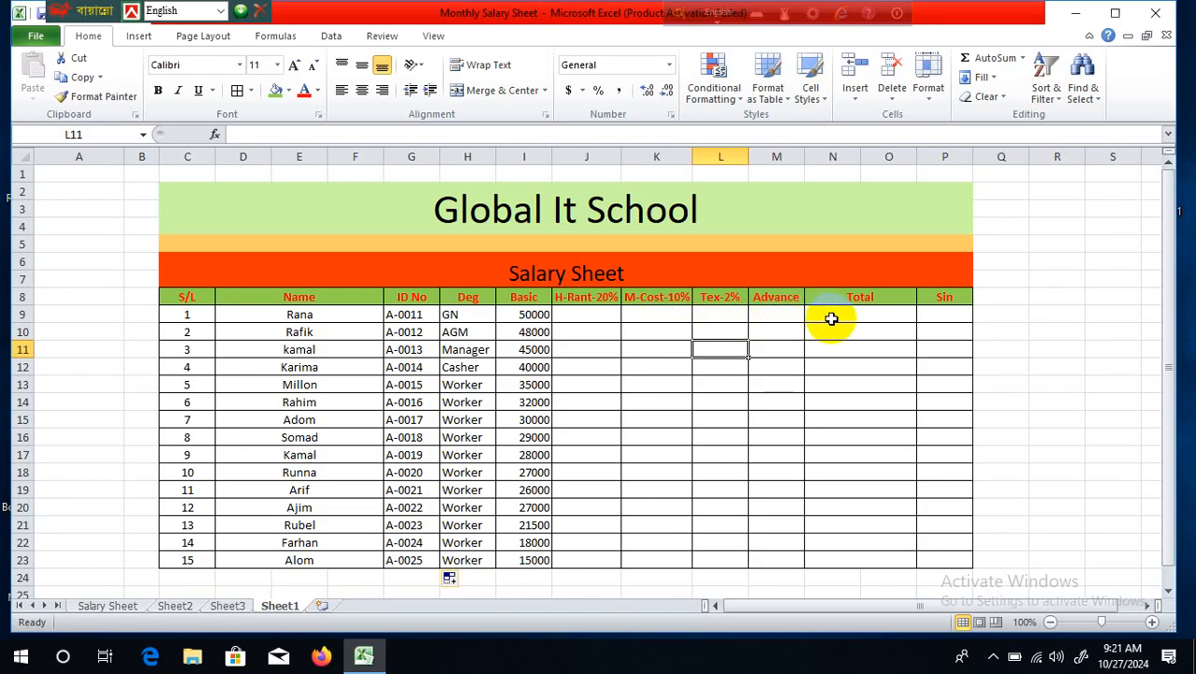
pyautogui.click(860, 319)
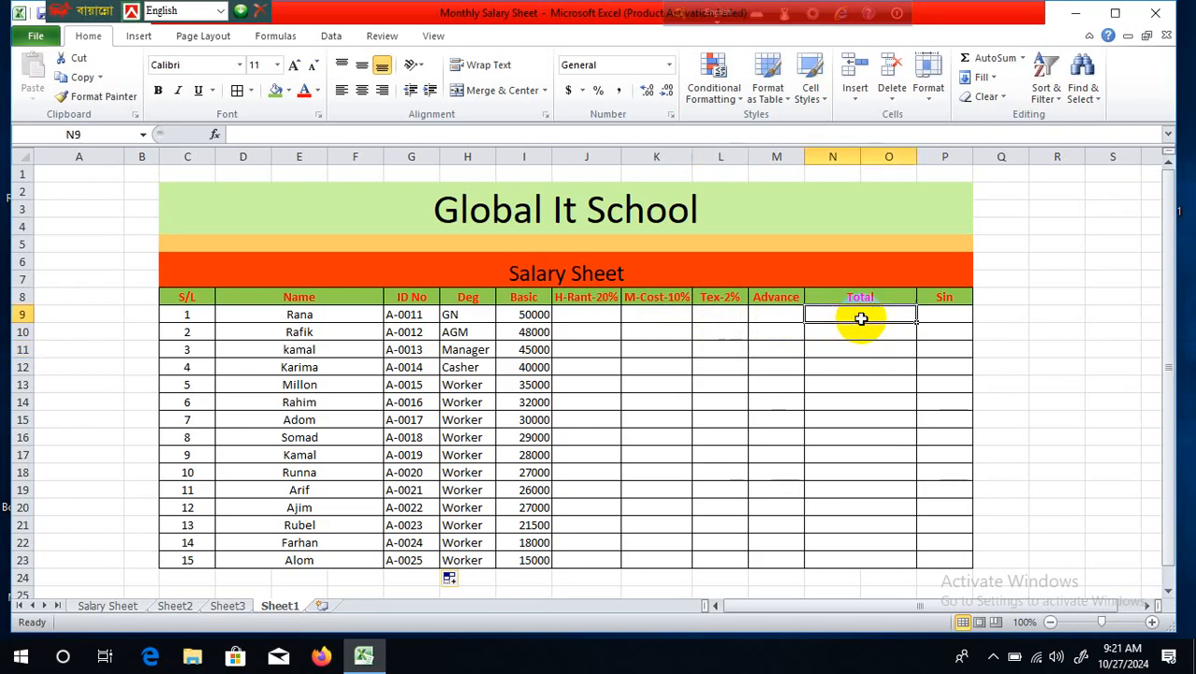
pyautogui.click(599, 313)
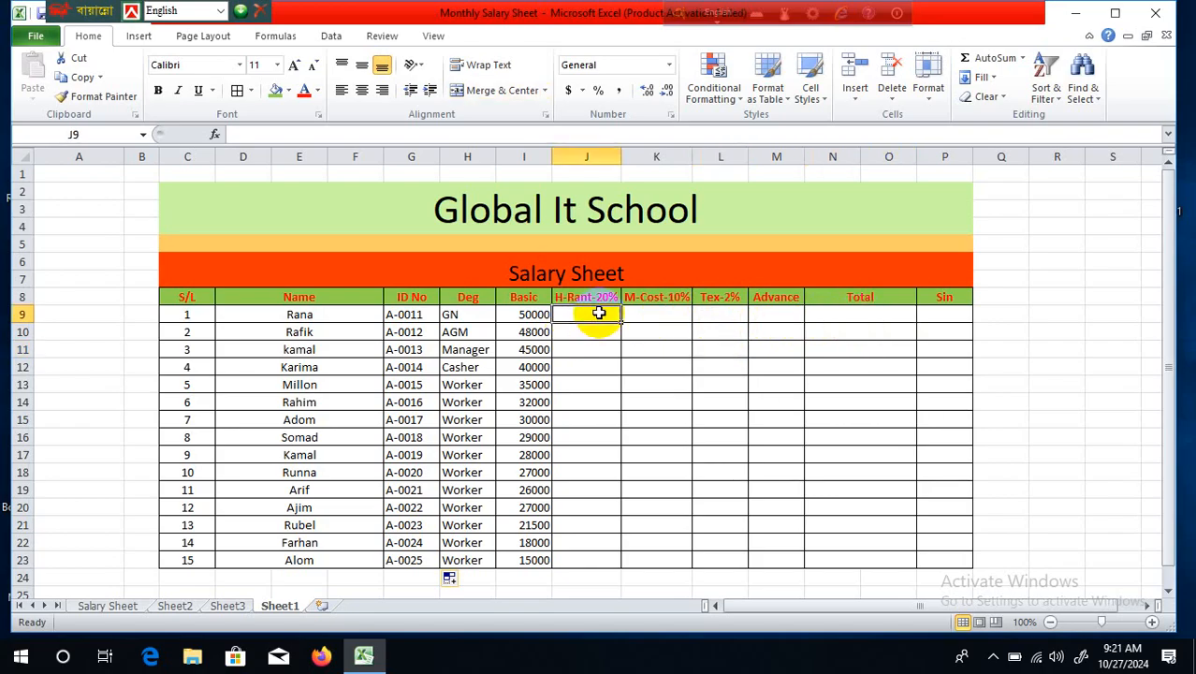
# Enter the formula =I9*20% in the first H-Rant-20% cell, J9.
pyautogui.write('=')
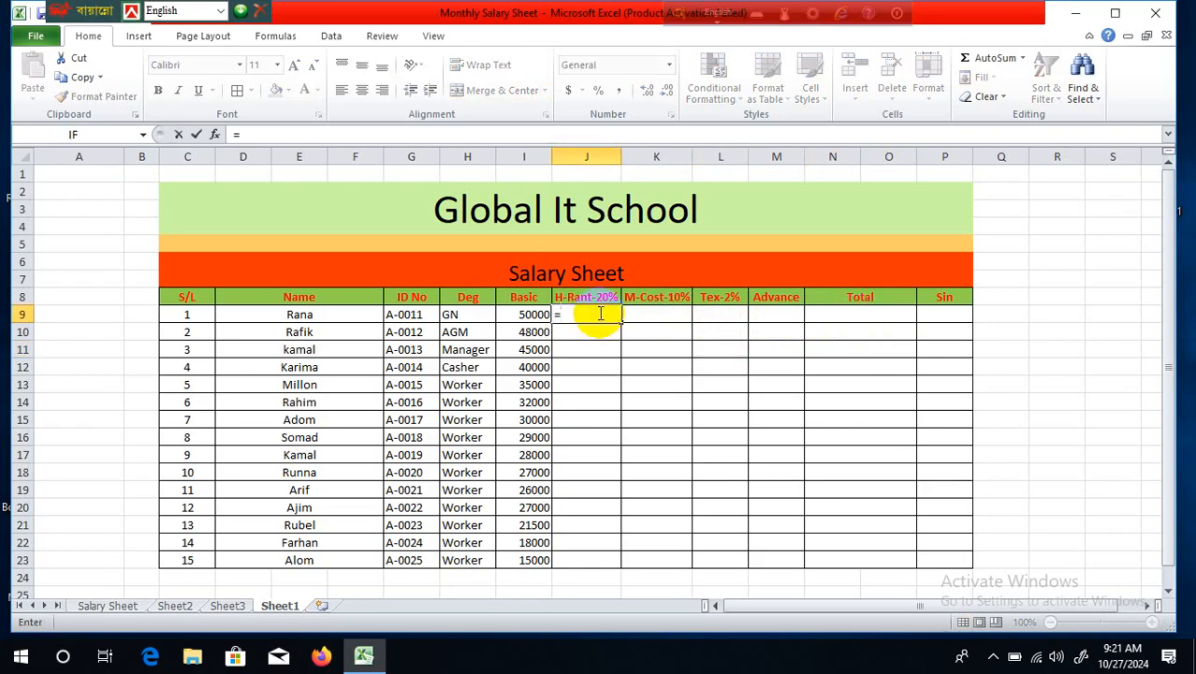
pyautogui.click(516, 315)
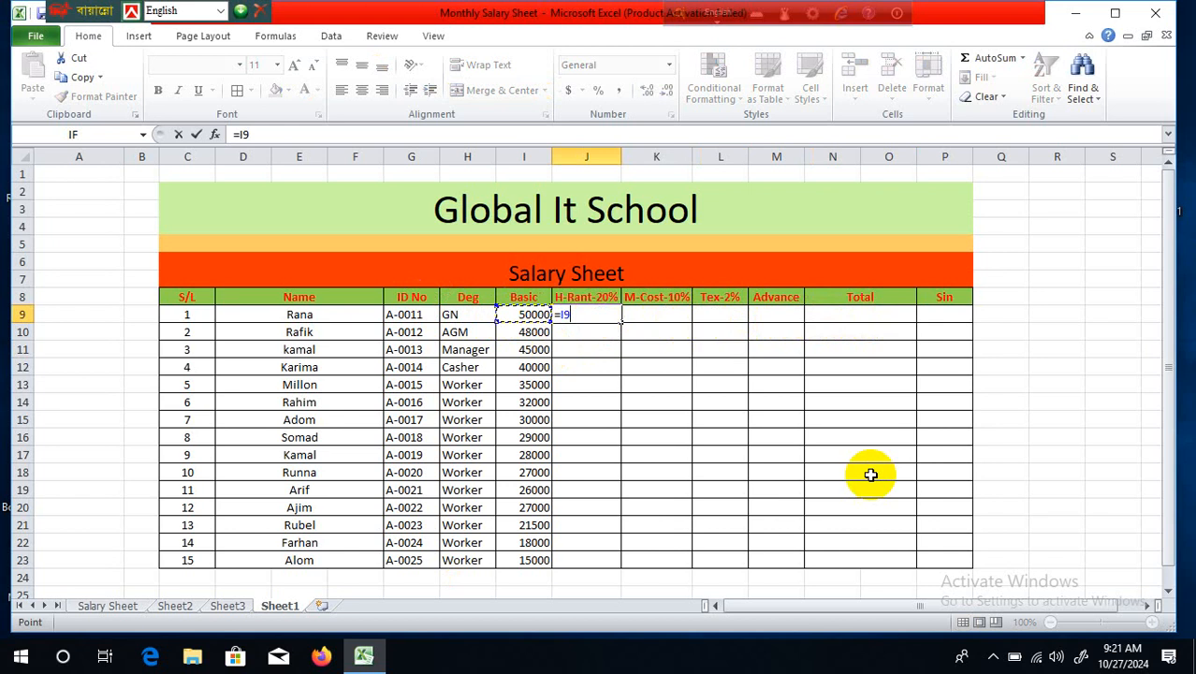
pyautogui.write('*')
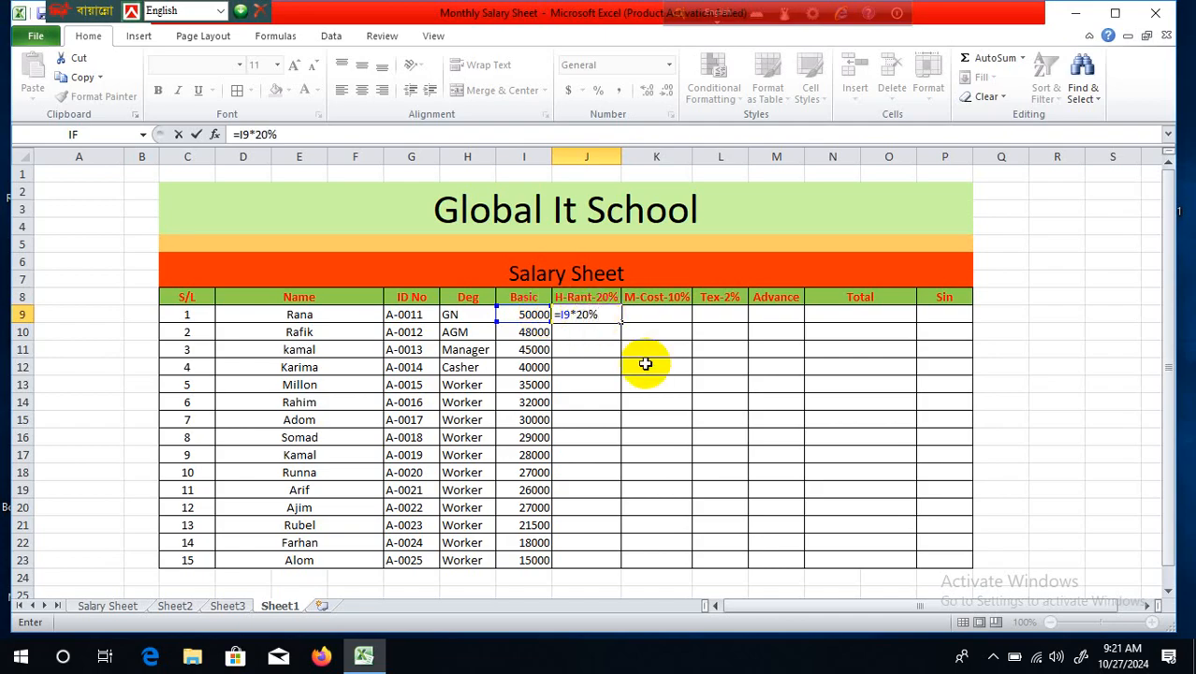
pyautogui.press('Return')
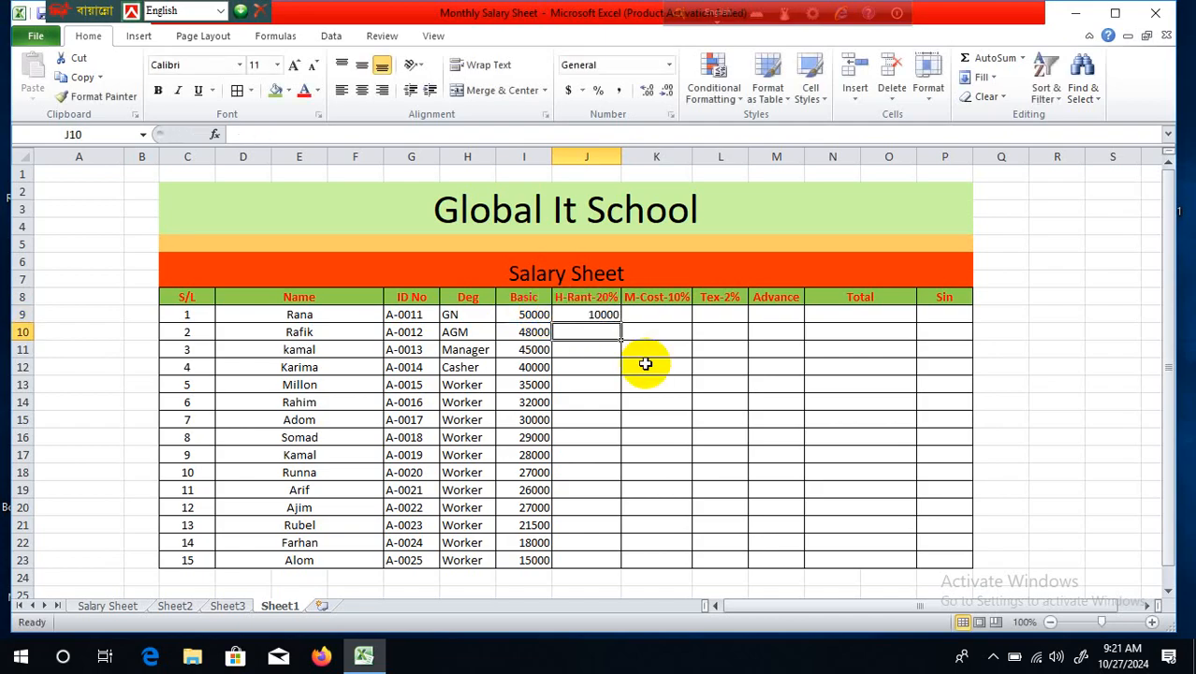
# Fill the J9 house rent formula down to J23 and center the column's values.
pyautogui.click(600, 313)
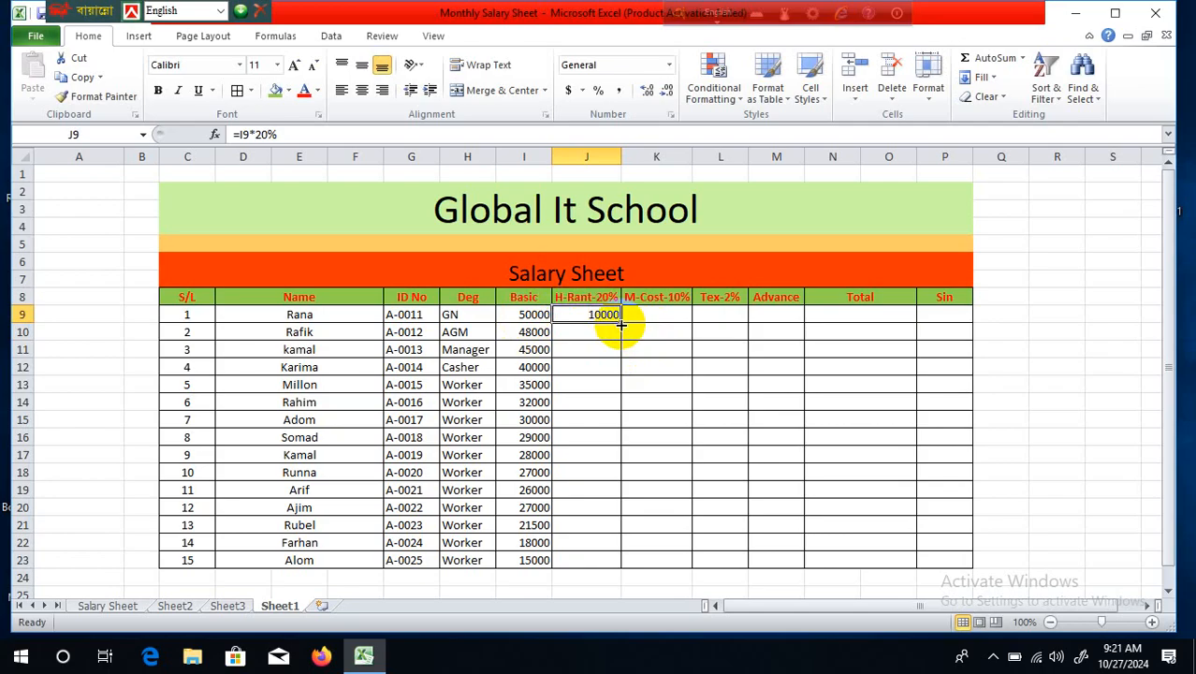
pyautogui.moveTo(620, 325); pyautogui.dragTo(641, 561)
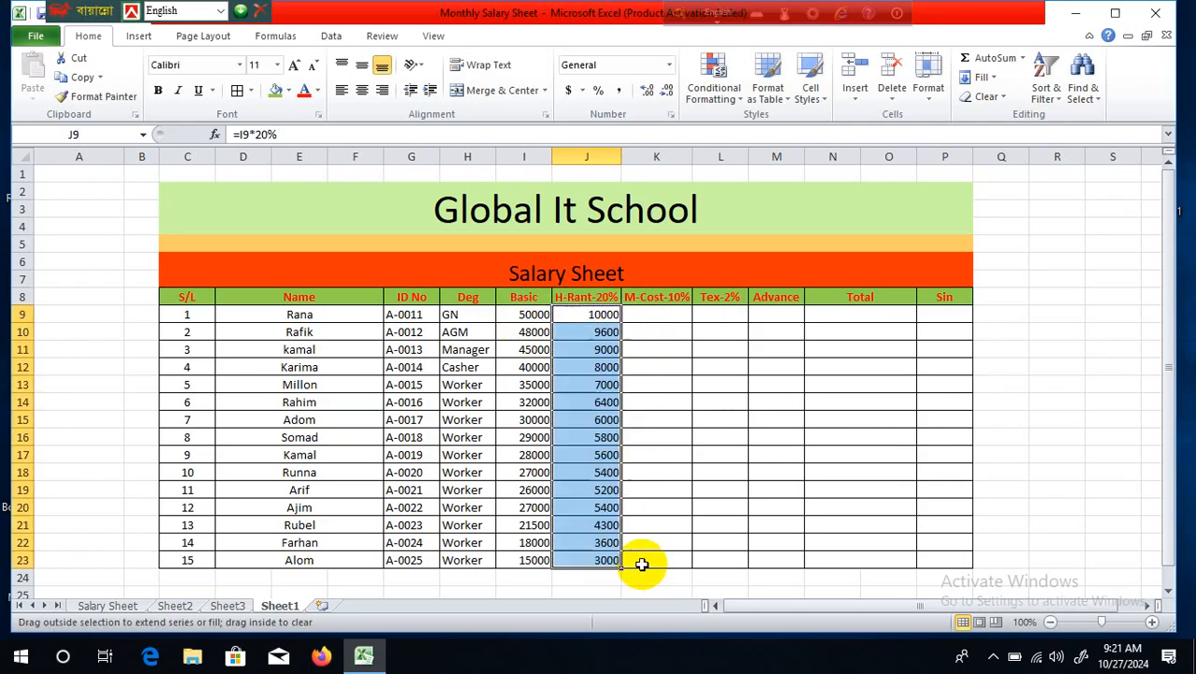
pyautogui.click(361, 90)
pyautogui.click(720, 365)
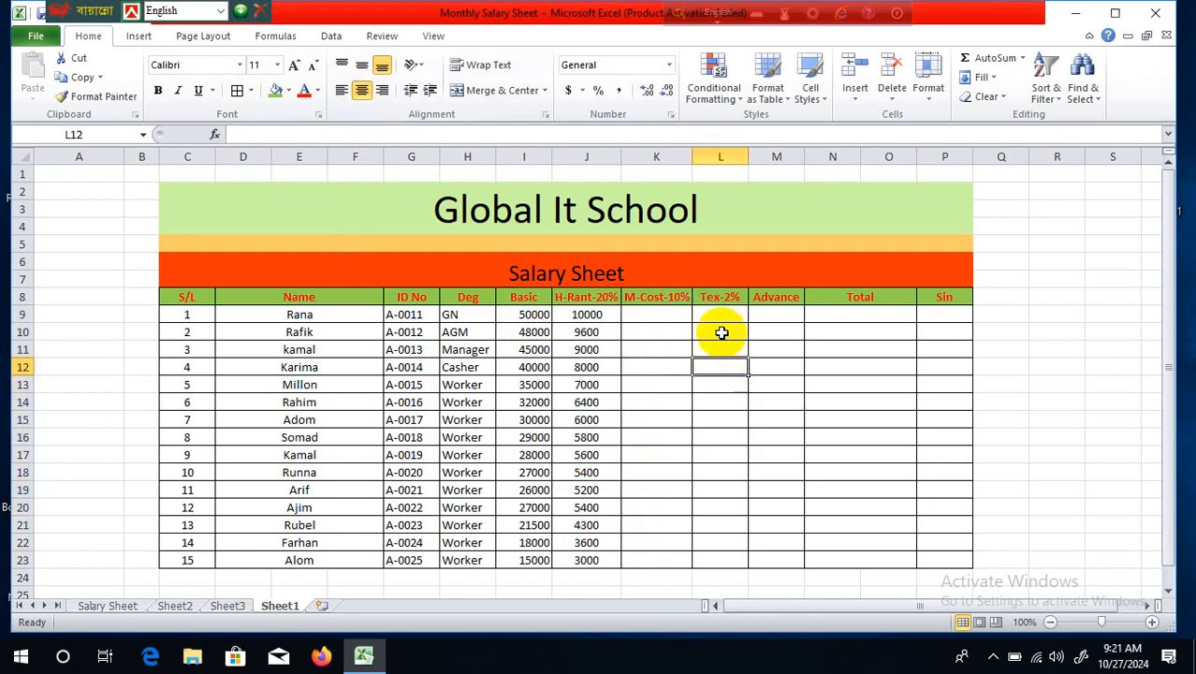
# Enter the formula =I9*10% in the first M-Cost-10% cell, K9.
pyautogui.click(667, 316)
pyautogui.write('=')
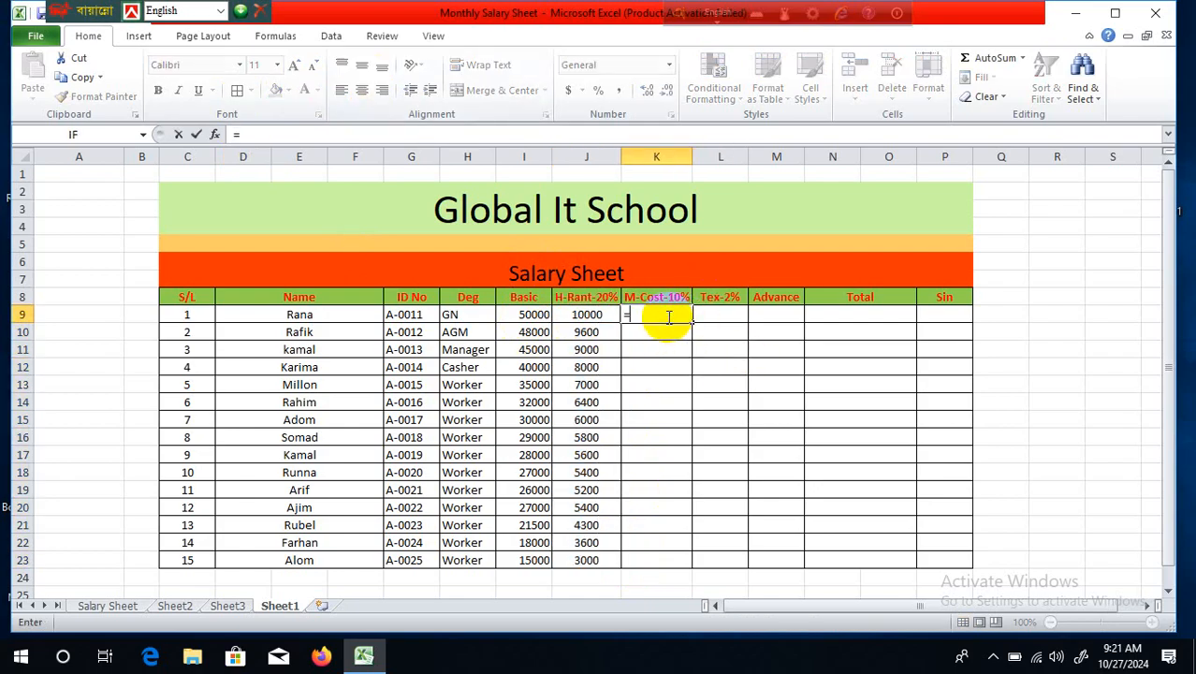
pyautogui.click(532, 314)
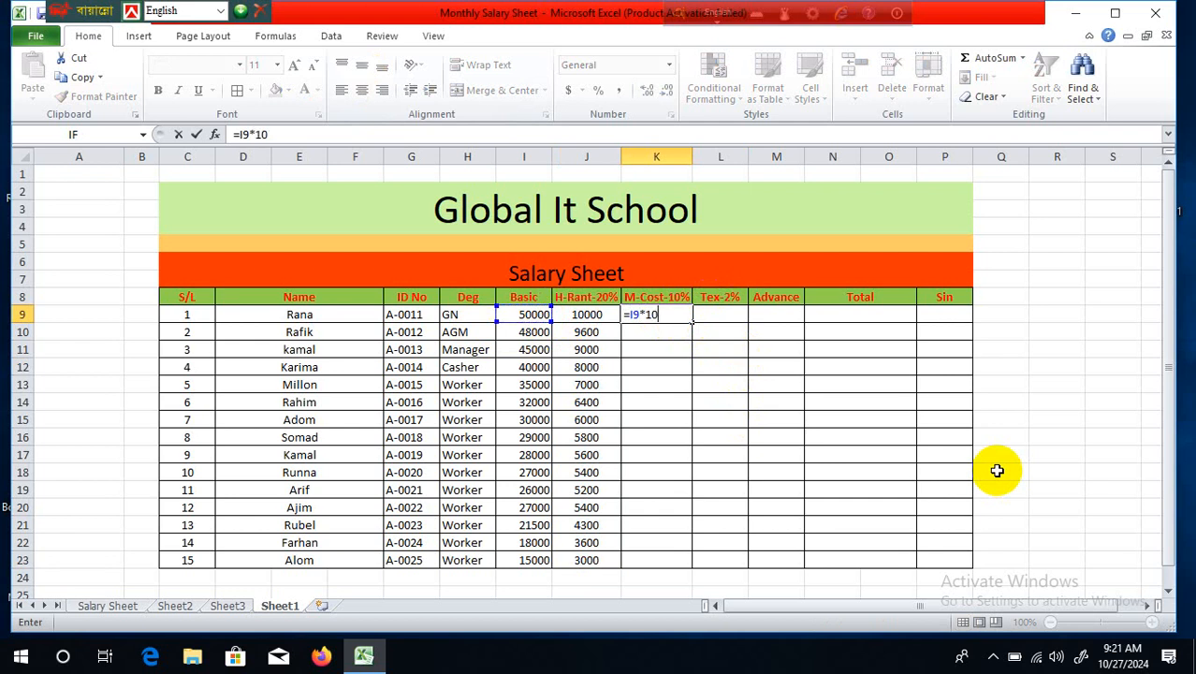
pyautogui.write('*10%')
pyautogui.press('Return')
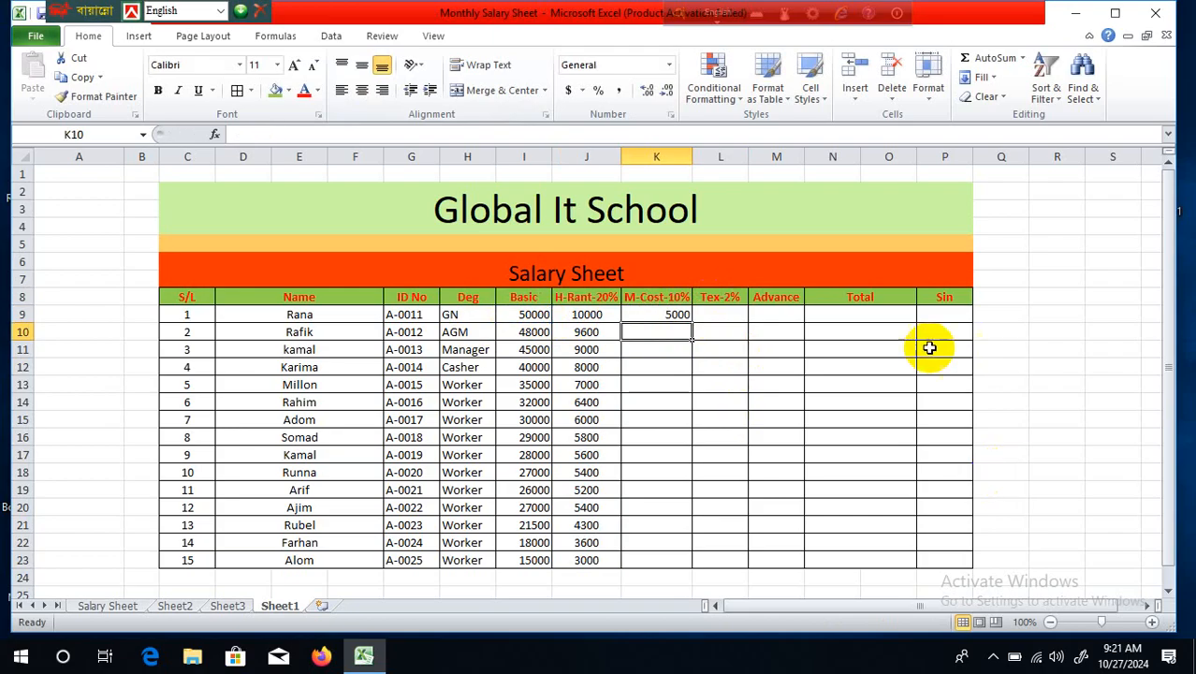
# Fill the K9 medical cost formula down to K23 and center the column's values.
pyautogui.click(673, 314)
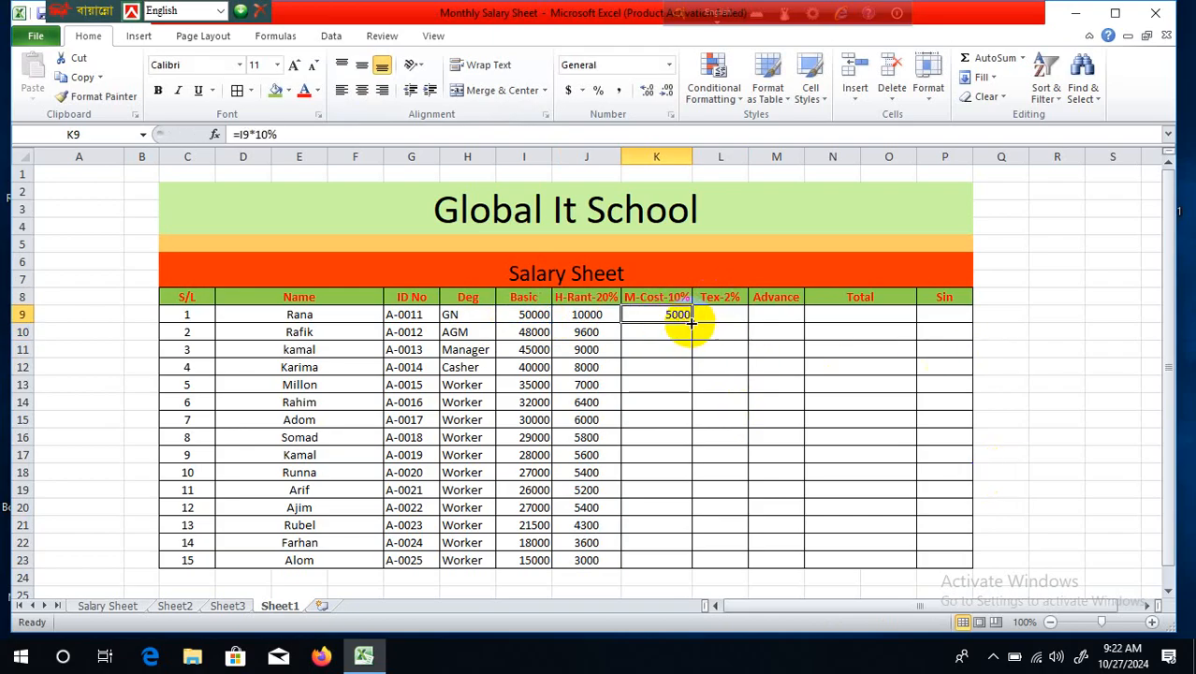
pyautogui.moveTo(692, 323); pyautogui.dragTo(710, 565)
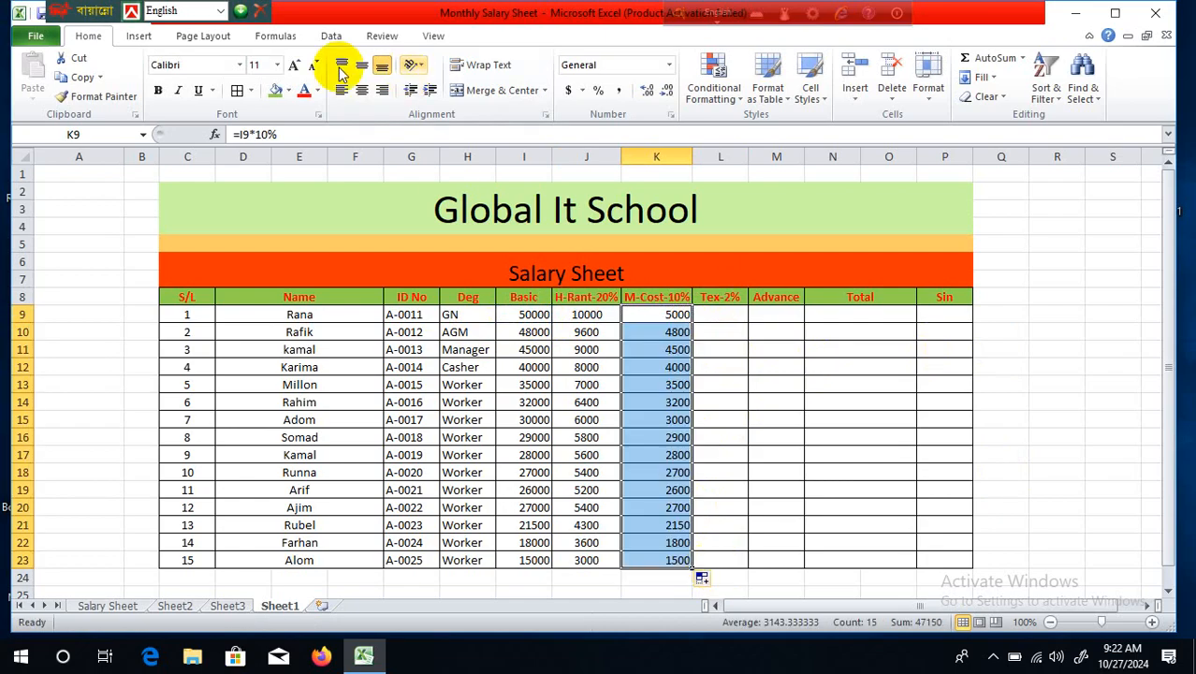
pyautogui.click(362, 92)
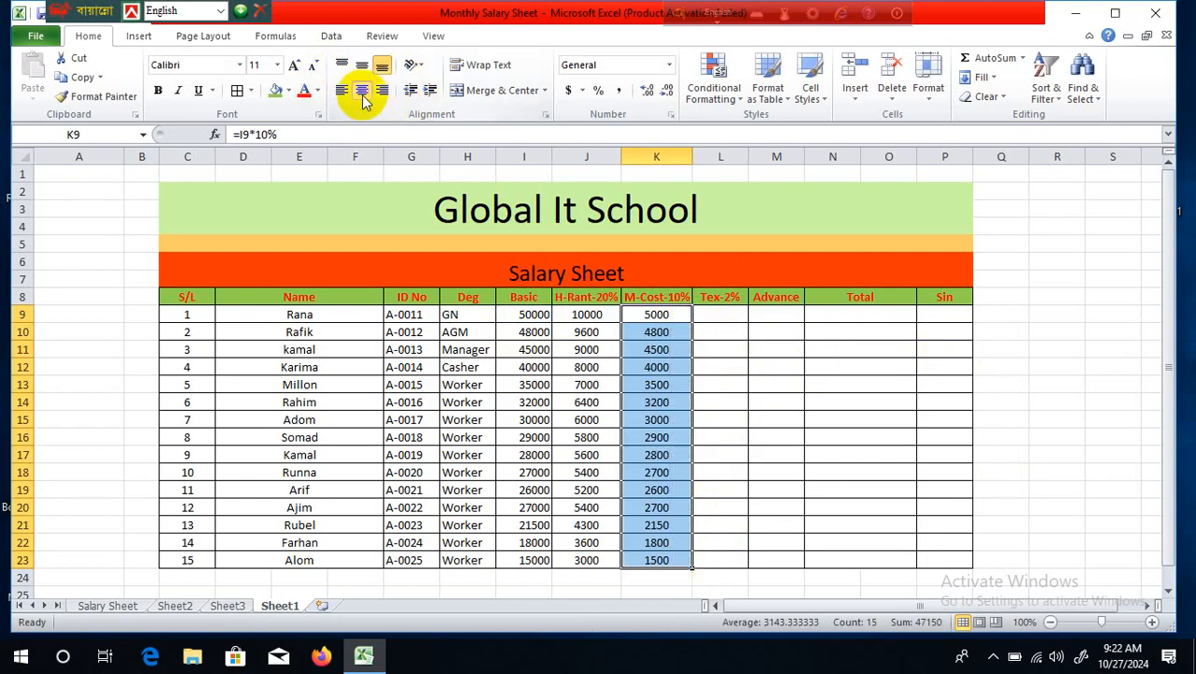
# Enter the formula =I9*2% in the first Tex-2% cell, L9.
pyautogui.click(717, 318)
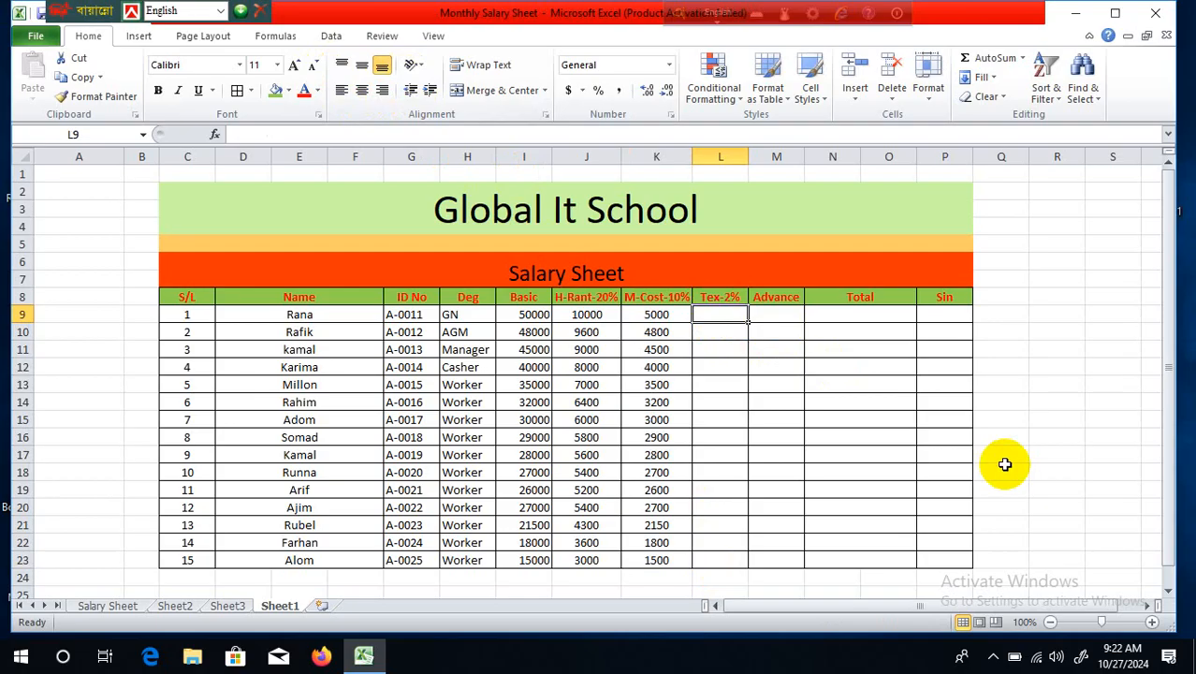
pyautogui.write('=')
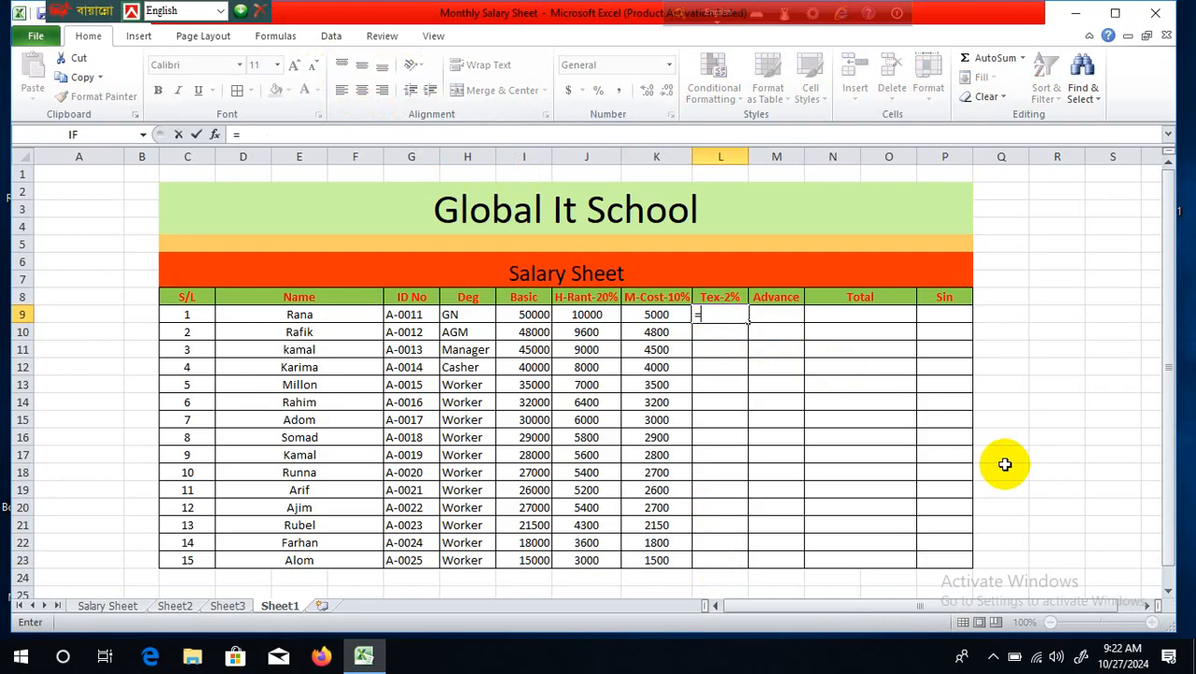
pyautogui.click(521, 316)
pyautogui.write('*')
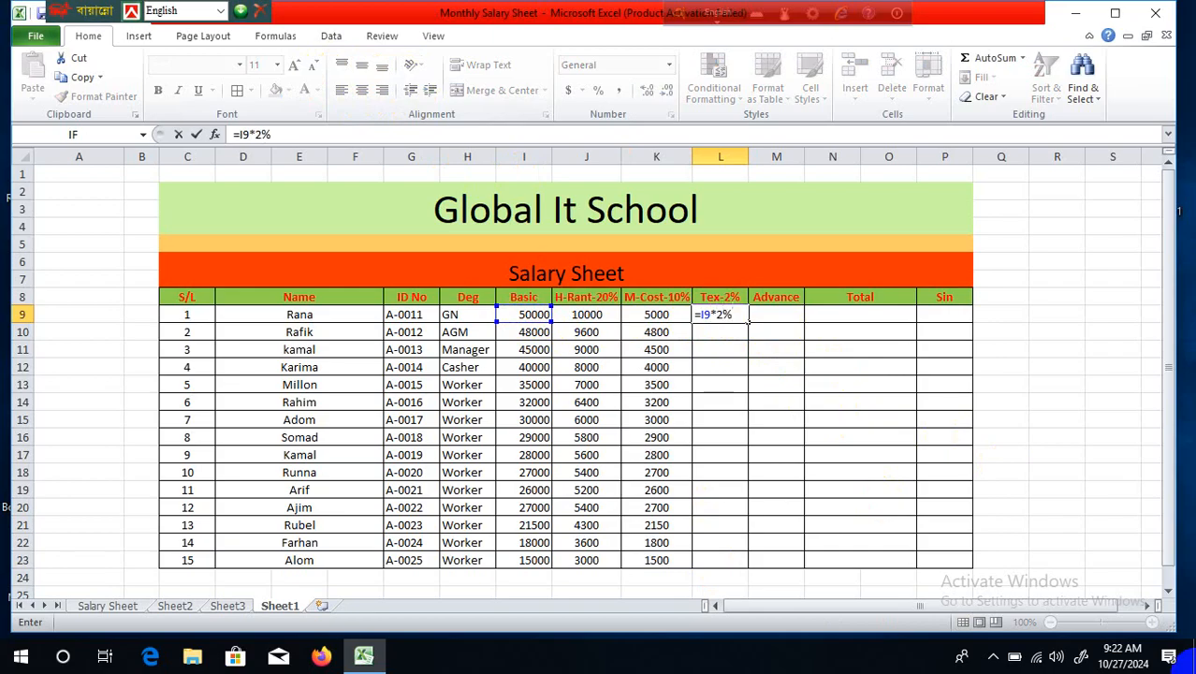
pyautogui.press('Return')
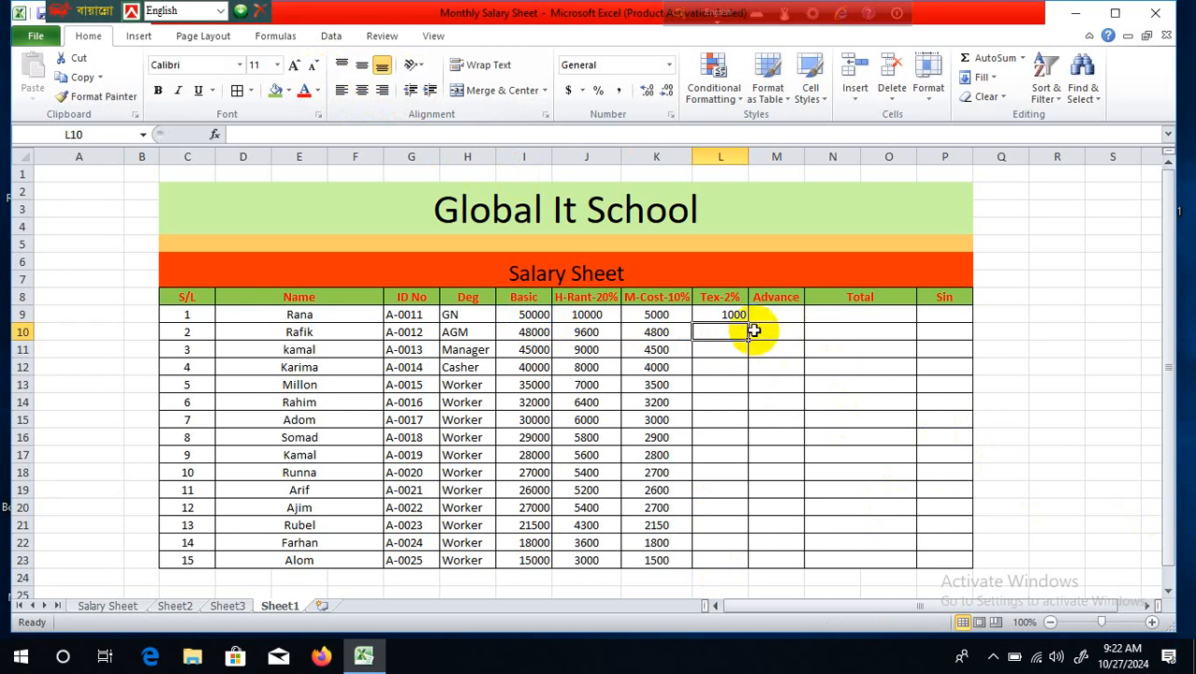
# Fill the L9 tax formula down to L23 and center the column's values.
pyautogui.click(727, 315)
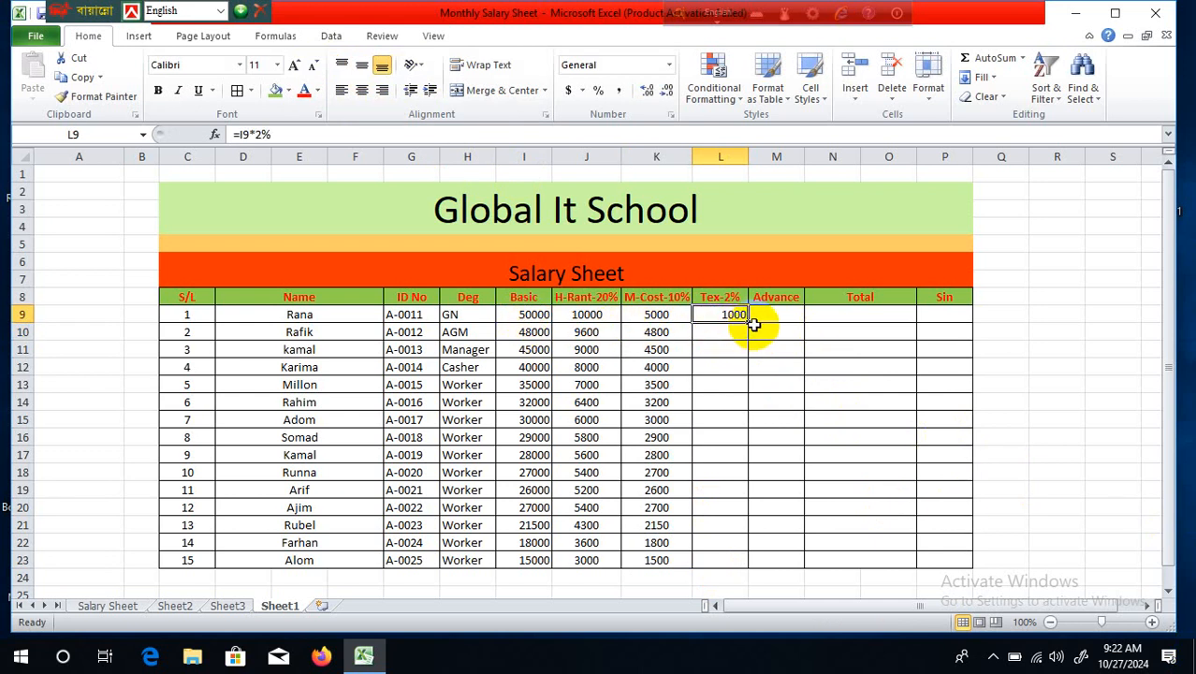
pyautogui.moveTo(753, 322); pyautogui.dragTo(798, 561)
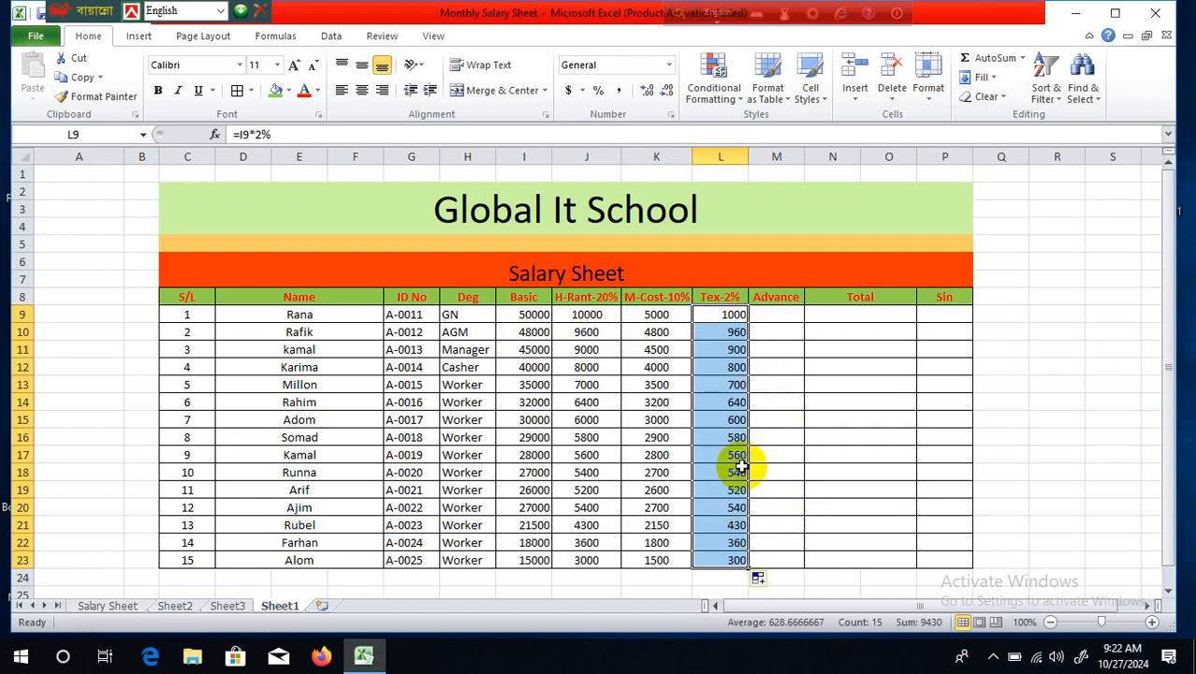
pyautogui.click(361, 93)
pyautogui.click(810, 400)
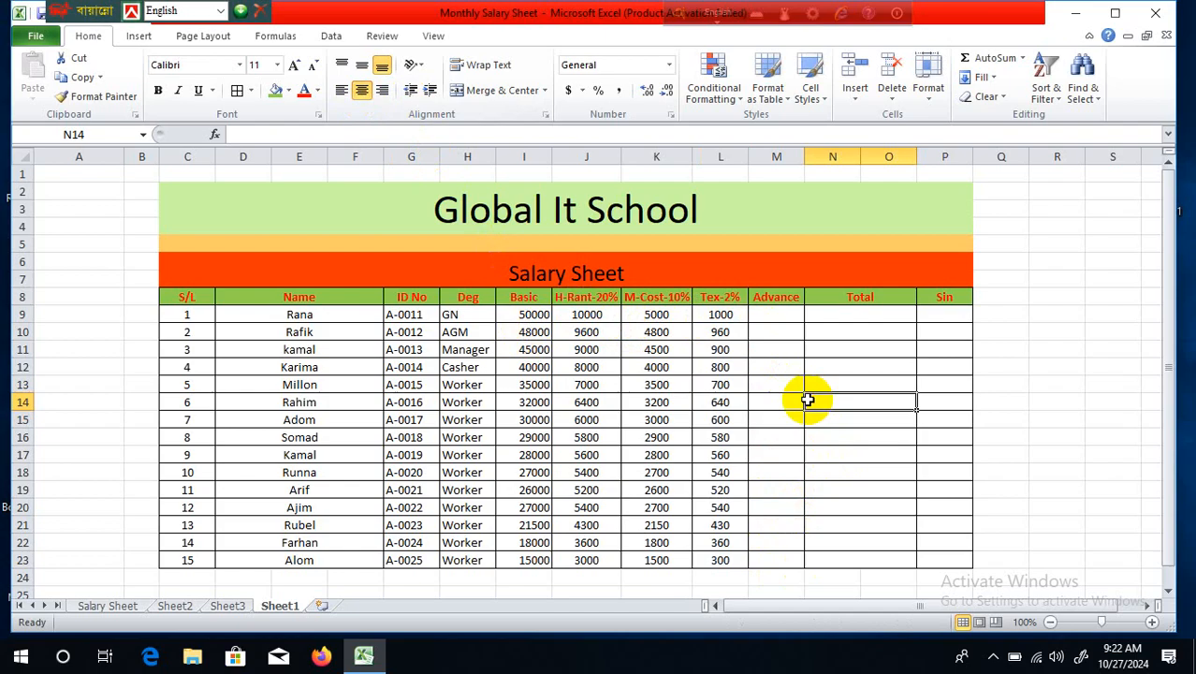
# Enter advances of 20000 in M11 and 10000 in M18 of the Advance column.
pyautogui.click(781, 348)
pyautogui.write('20000')
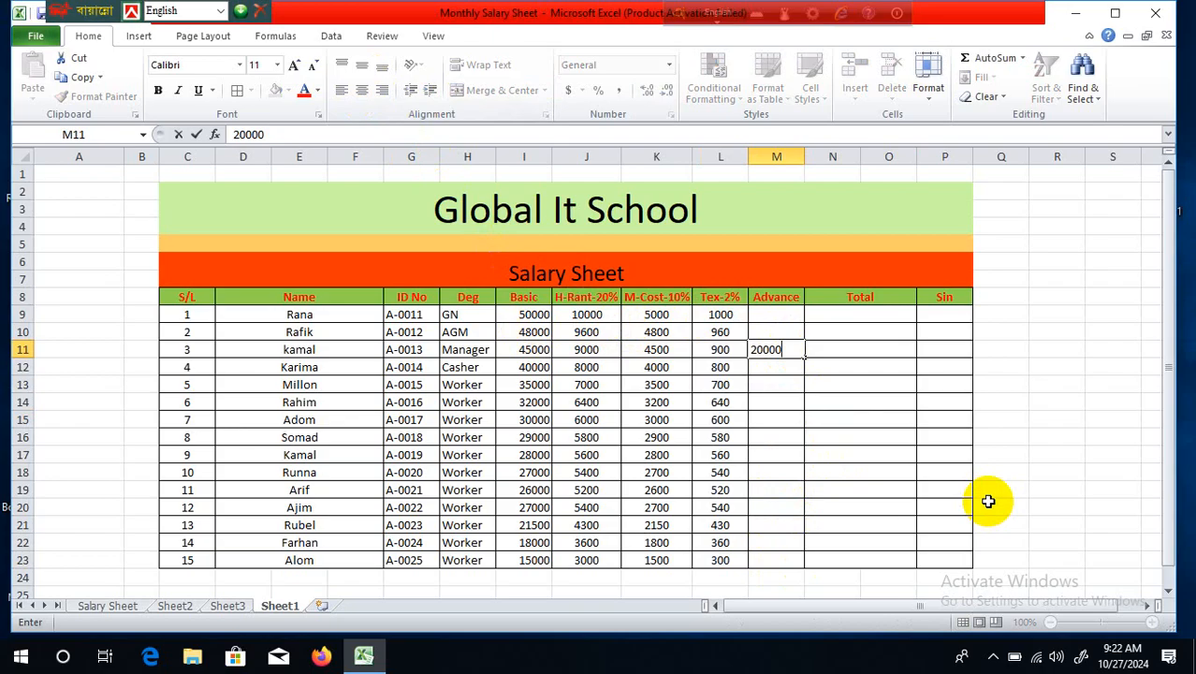
pyautogui.press('Return')
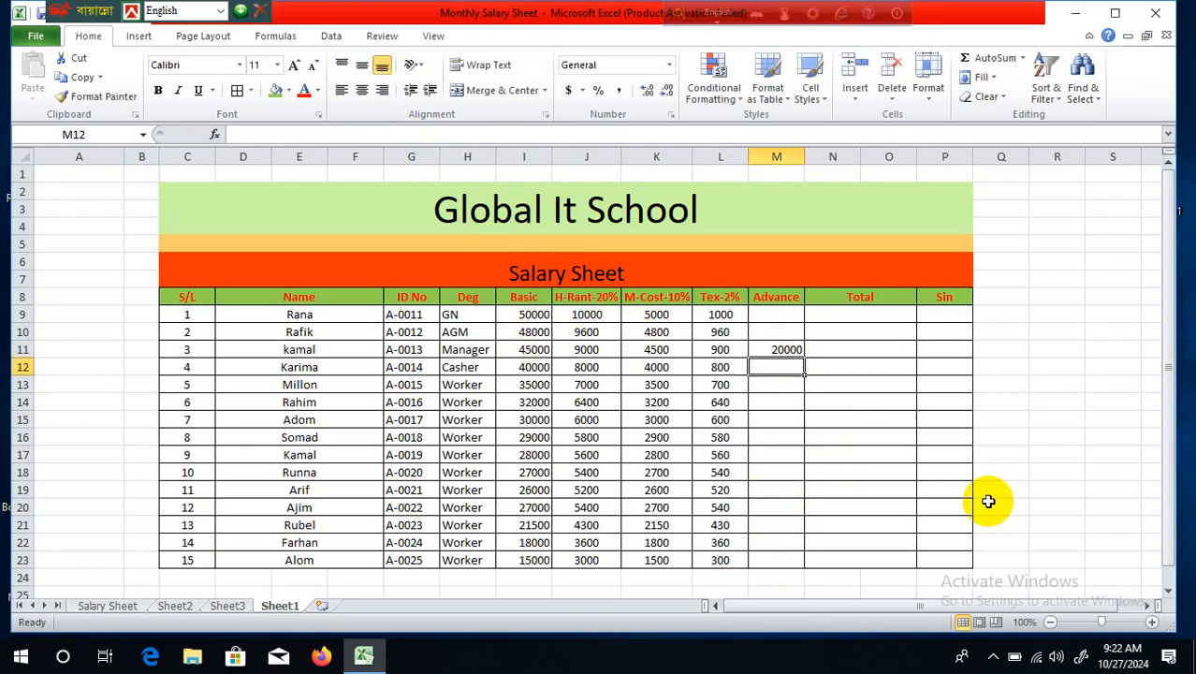
pyautogui.press('Down')
pyautogui.press('Down')
pyautogui.press('Down')
pyautogui.press('Down')
pyautogui.press('Down')
pyautogui.press('Down')
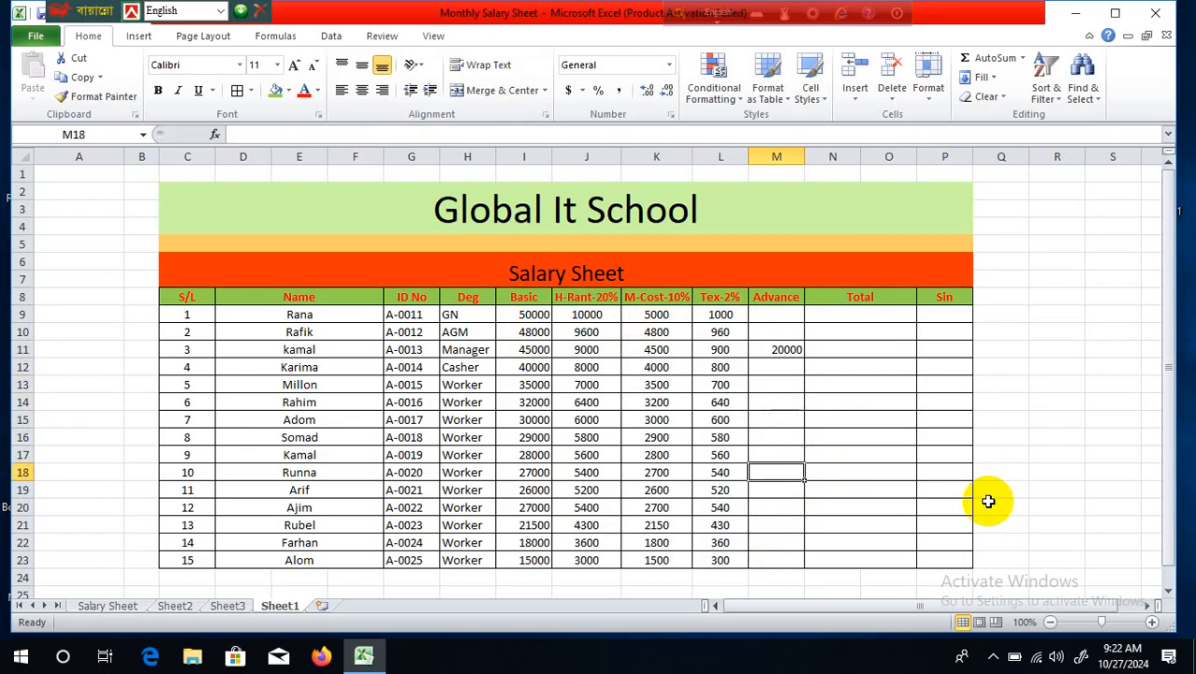
pyautogui.write('10000')
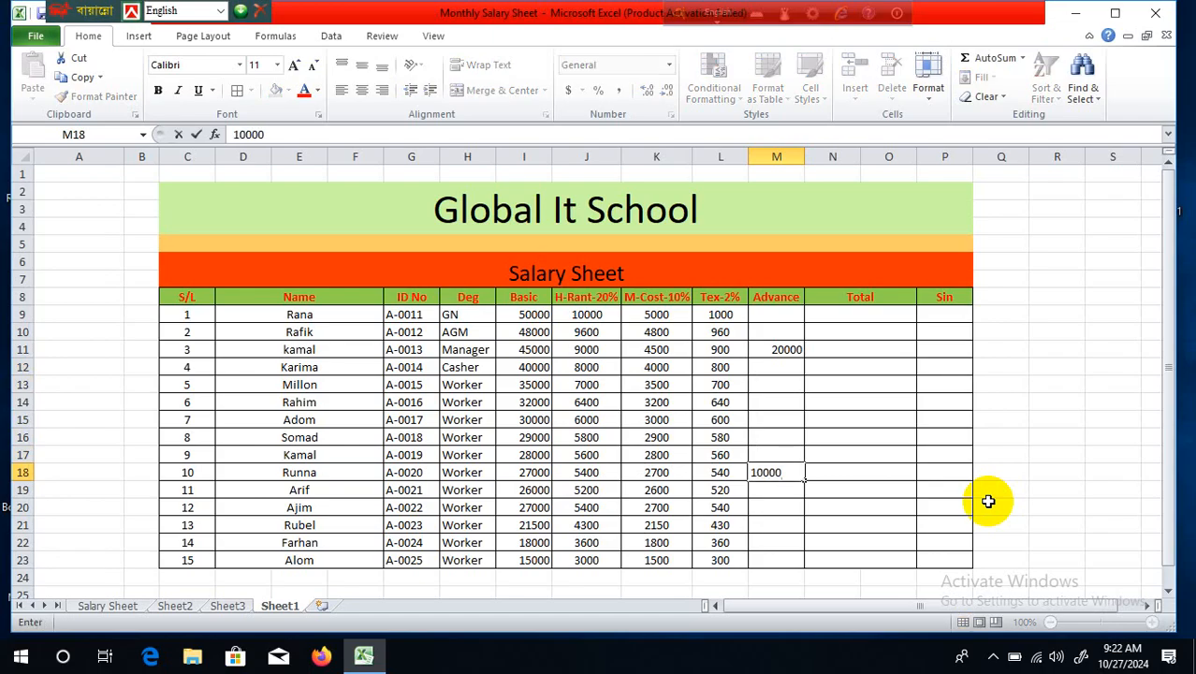
pyautogui.press('Return')
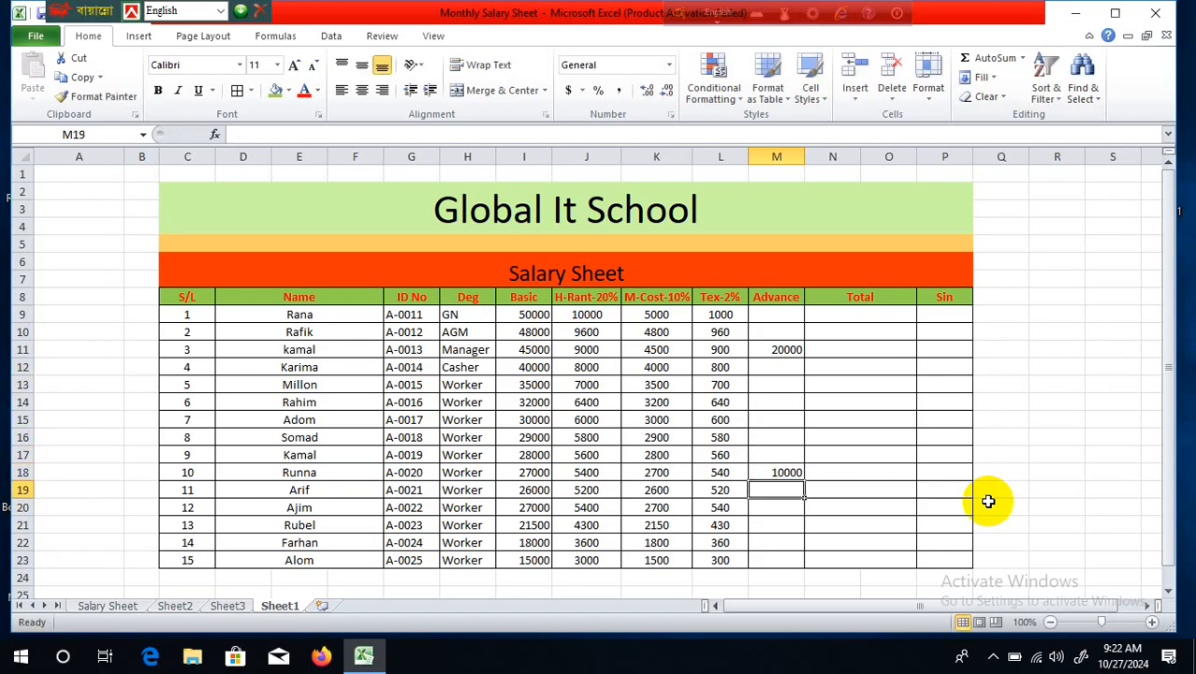
# Enter an advance of 2000 in M22 for the employee with serial number 14.
pyautogui.press('Down')
pyautogui.press('Down')
pyautogui.press('Down')
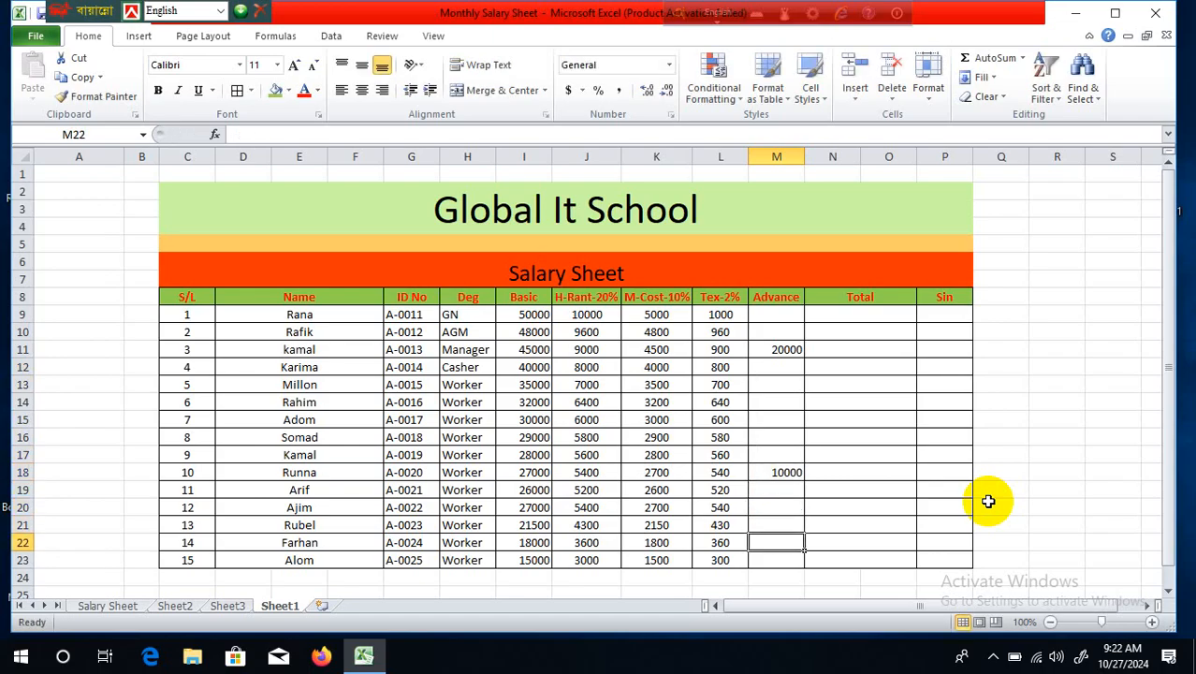
pyautogui.write('2')
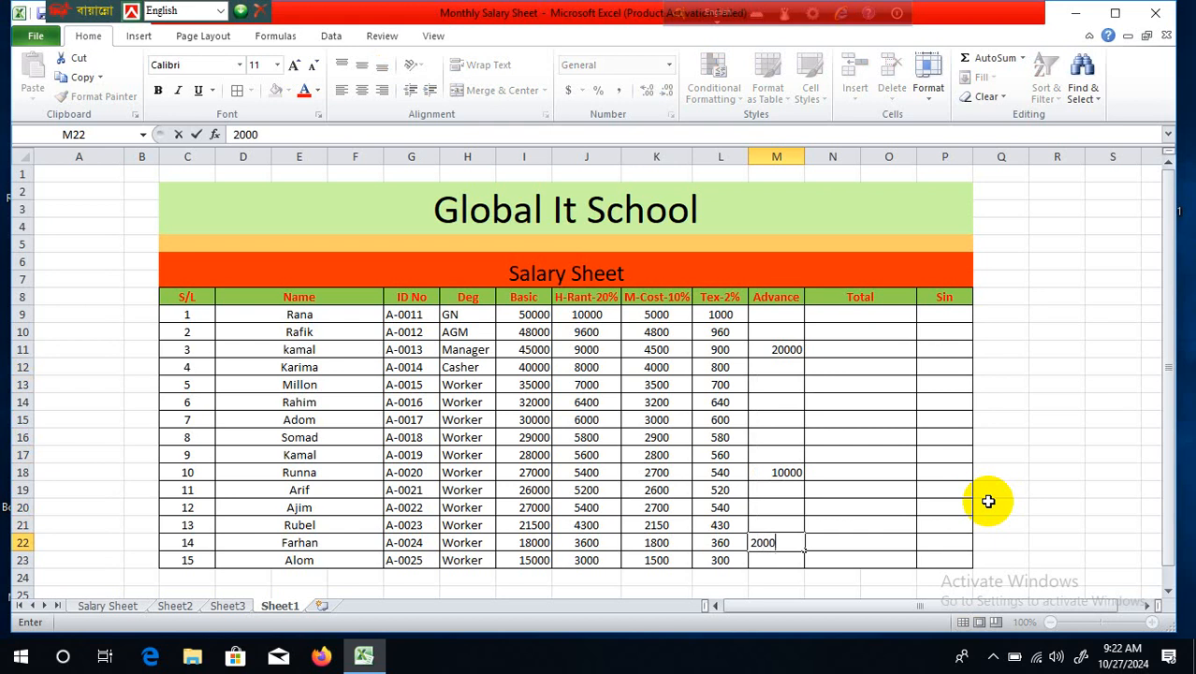
pyautogui.write('000')
pyautogui.click(1018, 435)
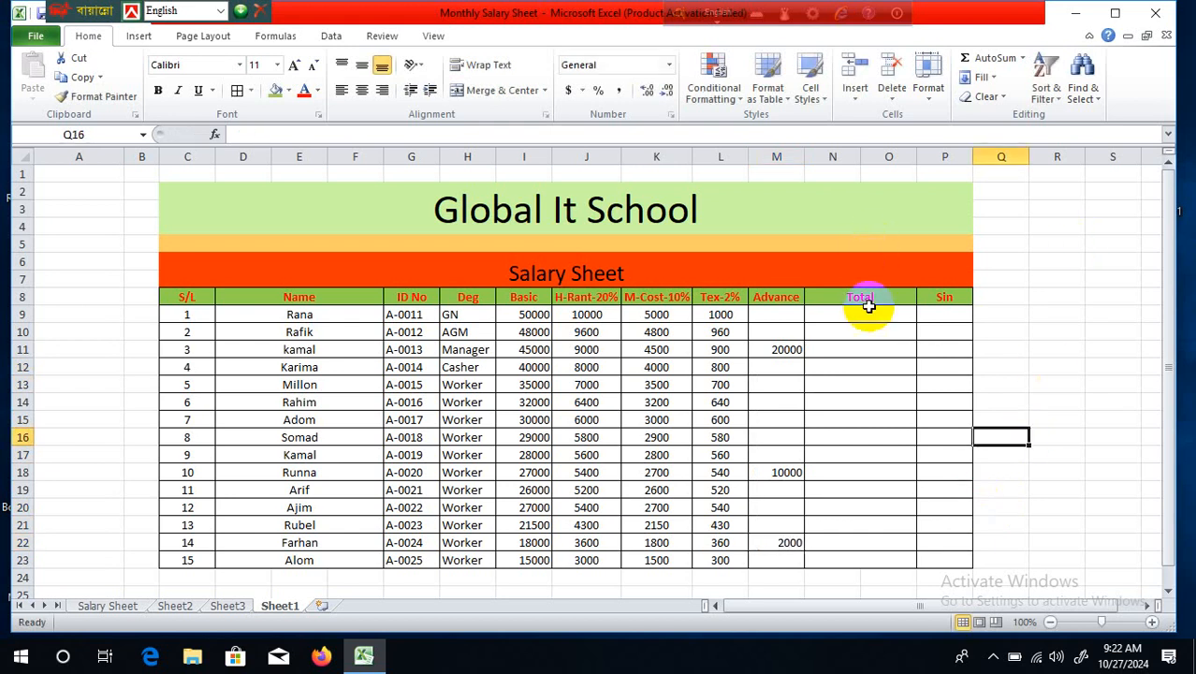
# Enter the formula =I9+J9+K9-L9-M9 in the first Total cell, N9.
pyautogui.click(868, 314)
pyautogui.write('=')
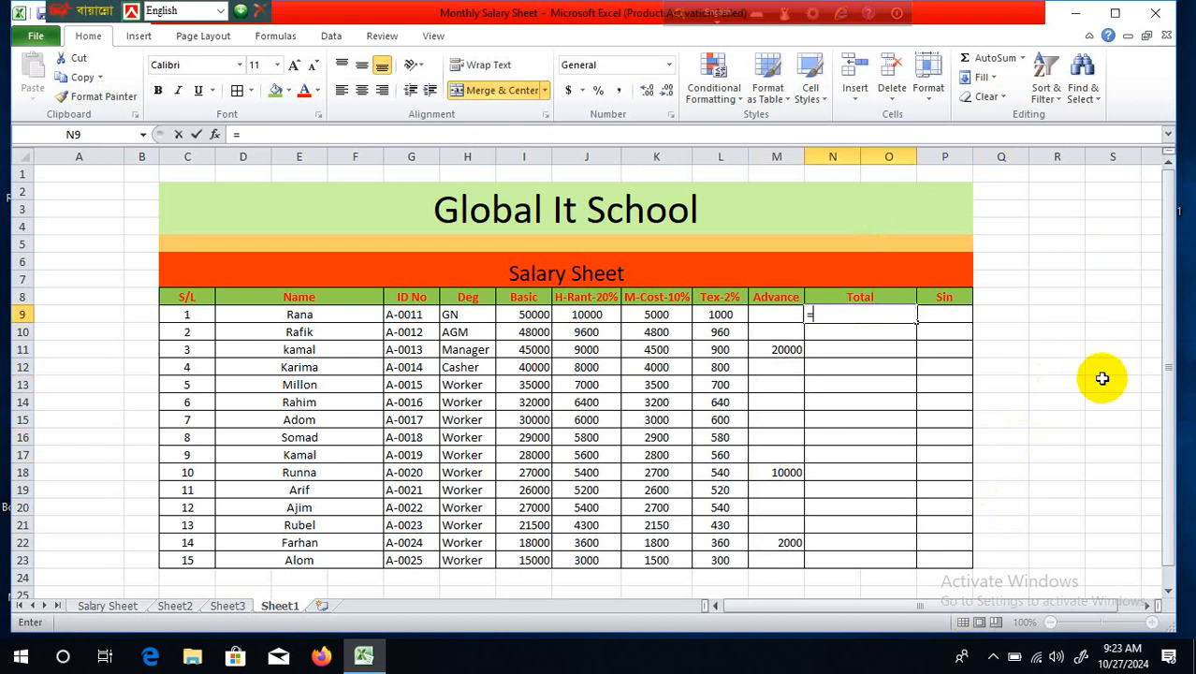
pyautogui.click(520, 315)
pyautogui.write('+')
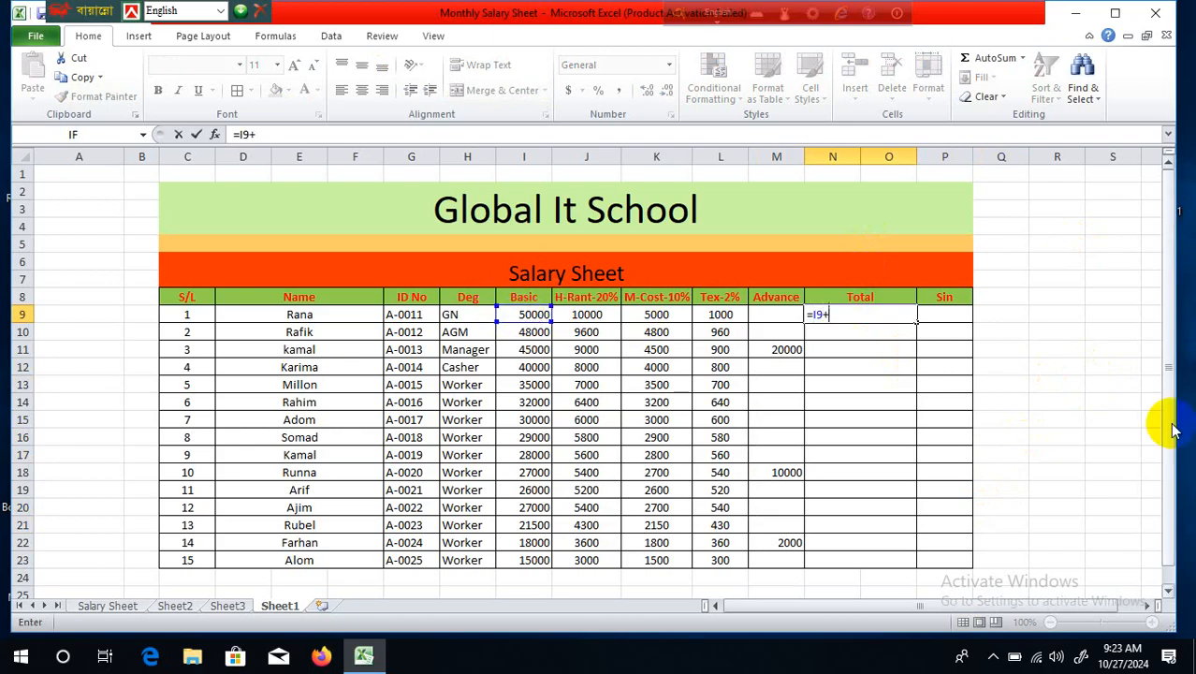
pyautogui.click(582, 314)
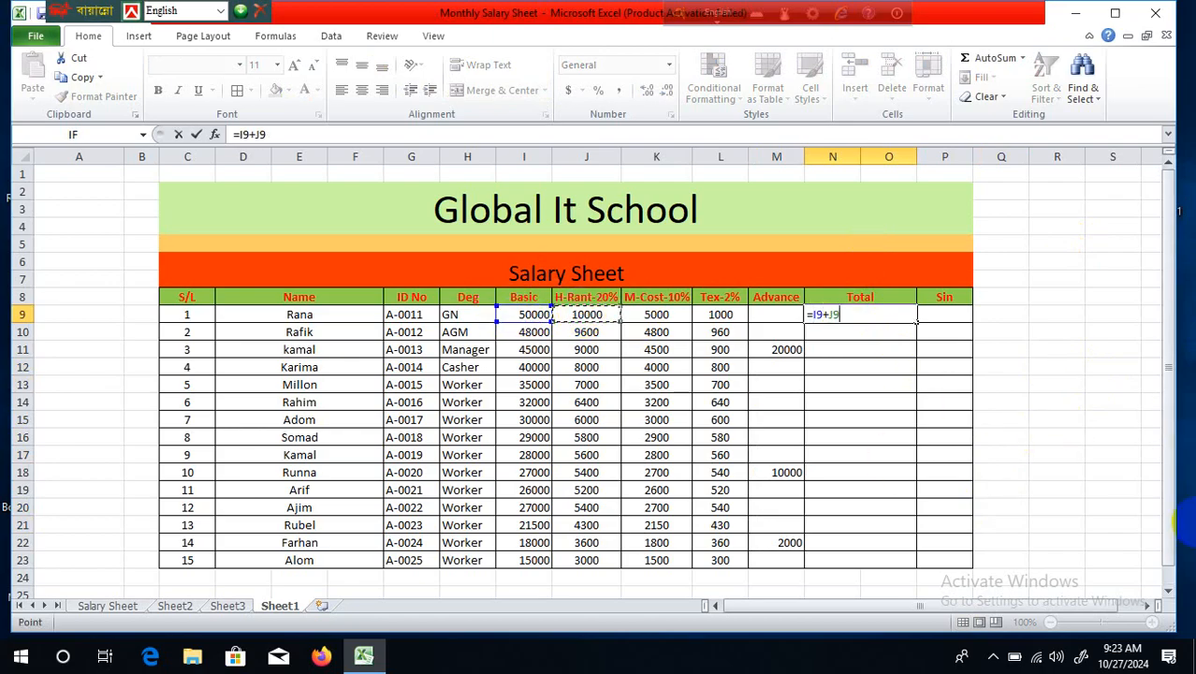
pyautogui.write('+')
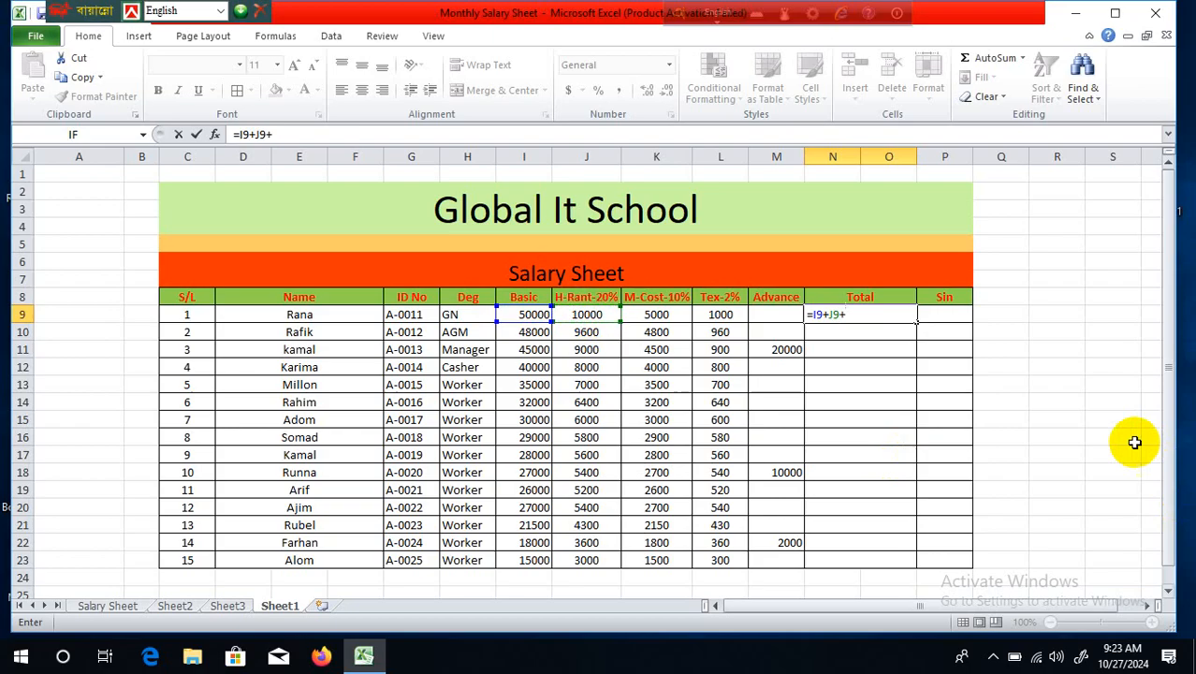
pyautogui.click(652, 315)
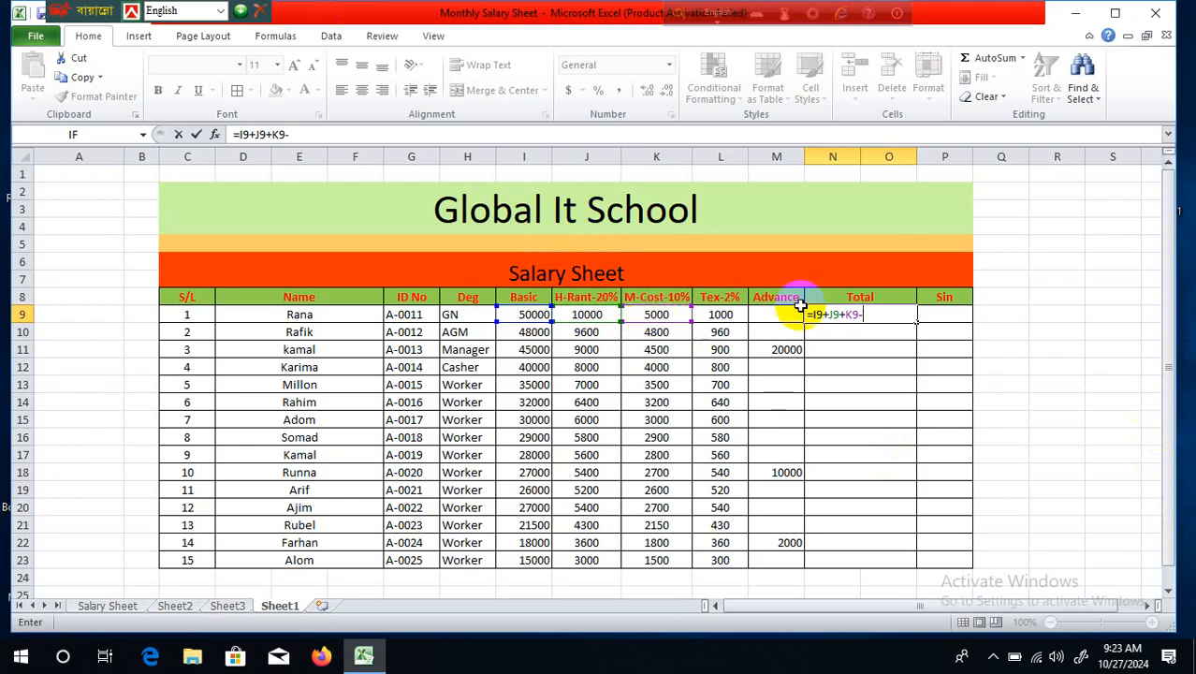
pyautogui.click(721, 314)
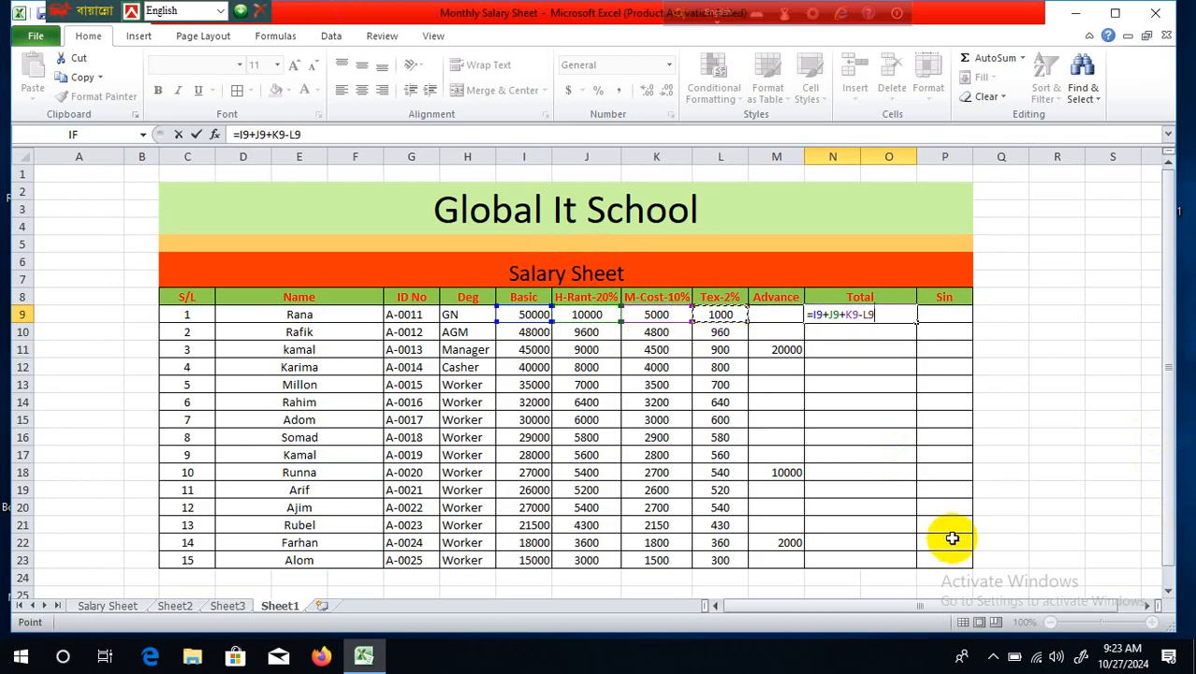
pyautogui.write('-')
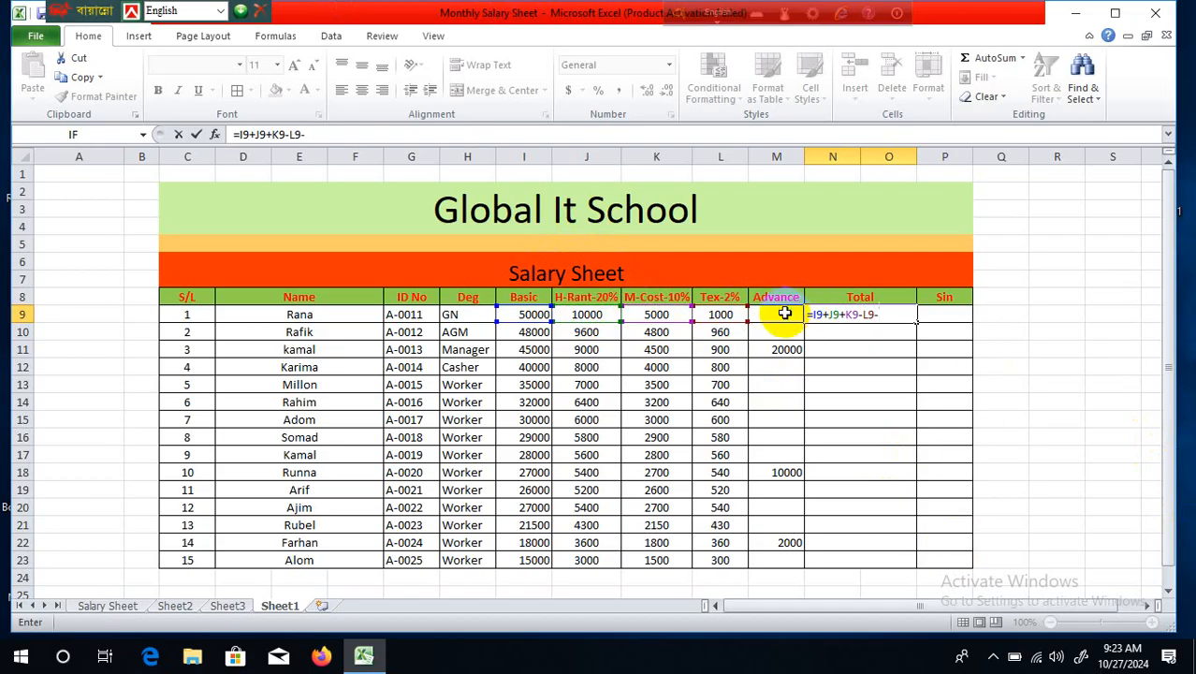
pyautogui.click(784, 314)
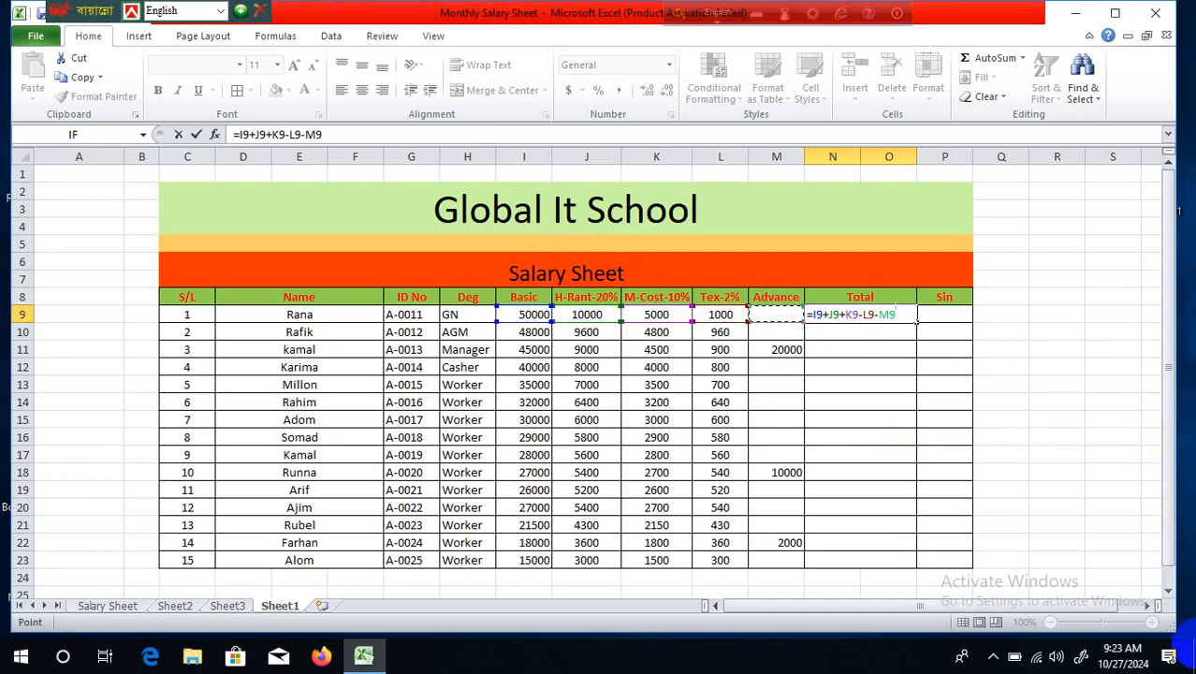
pyautogui.press('Return')
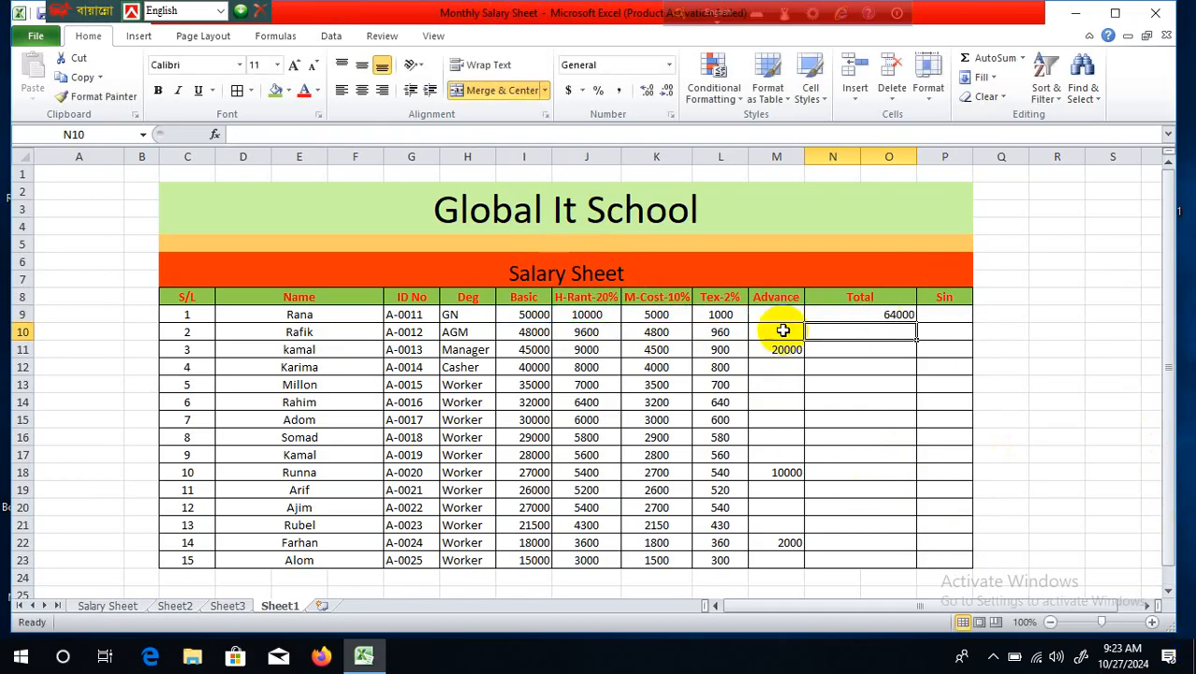
# Fill the N9 total formula down to row 23 and center the Total column's values.
pyautogui.click(516, 315)
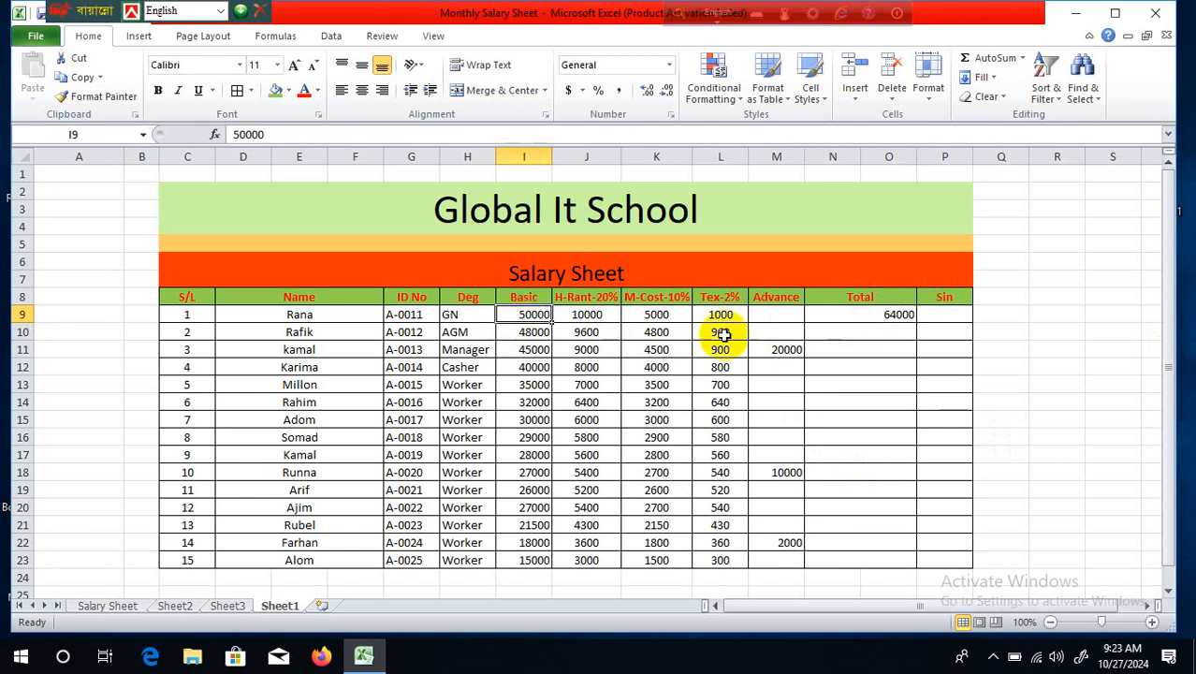
pyautogui.click(900, 315)
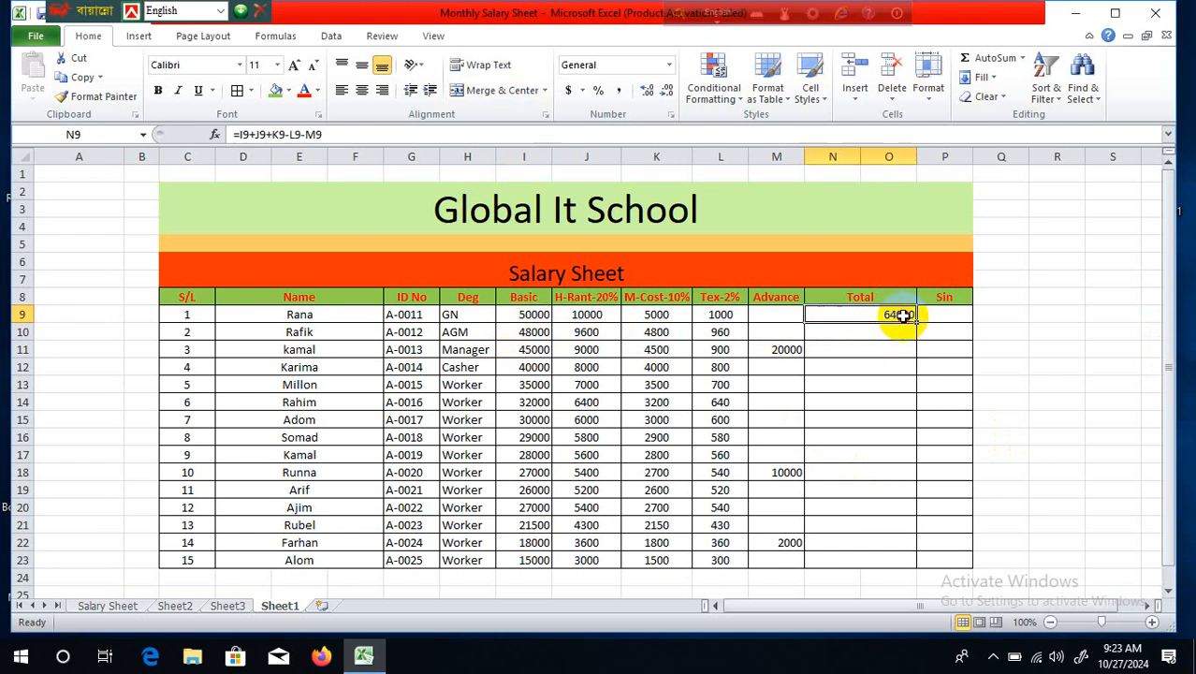
pyautogui.moveTo(916, 321); pyautogui.dragTo(931, 562)
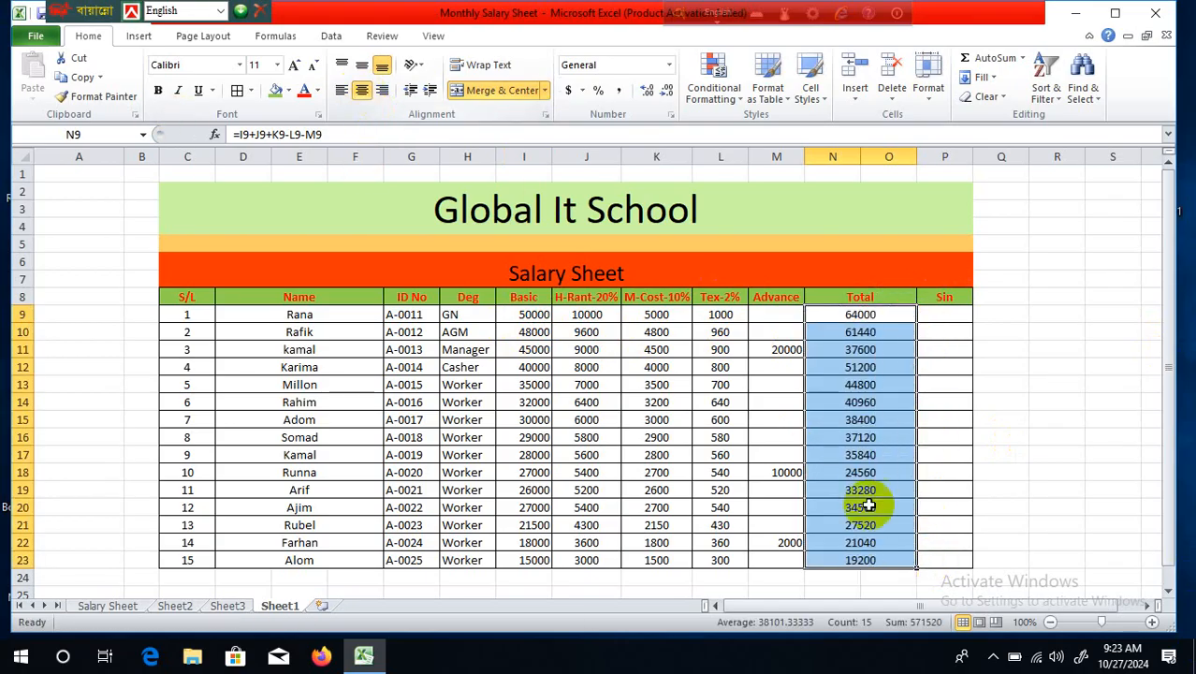
# Center the Advance column's cells M9 to M22.
pyautogui.click(940, 438)
pyautogui.moveTo(775, 314); pyautogui.dragTo(772, 544)
pyautogui.click(362, 91)
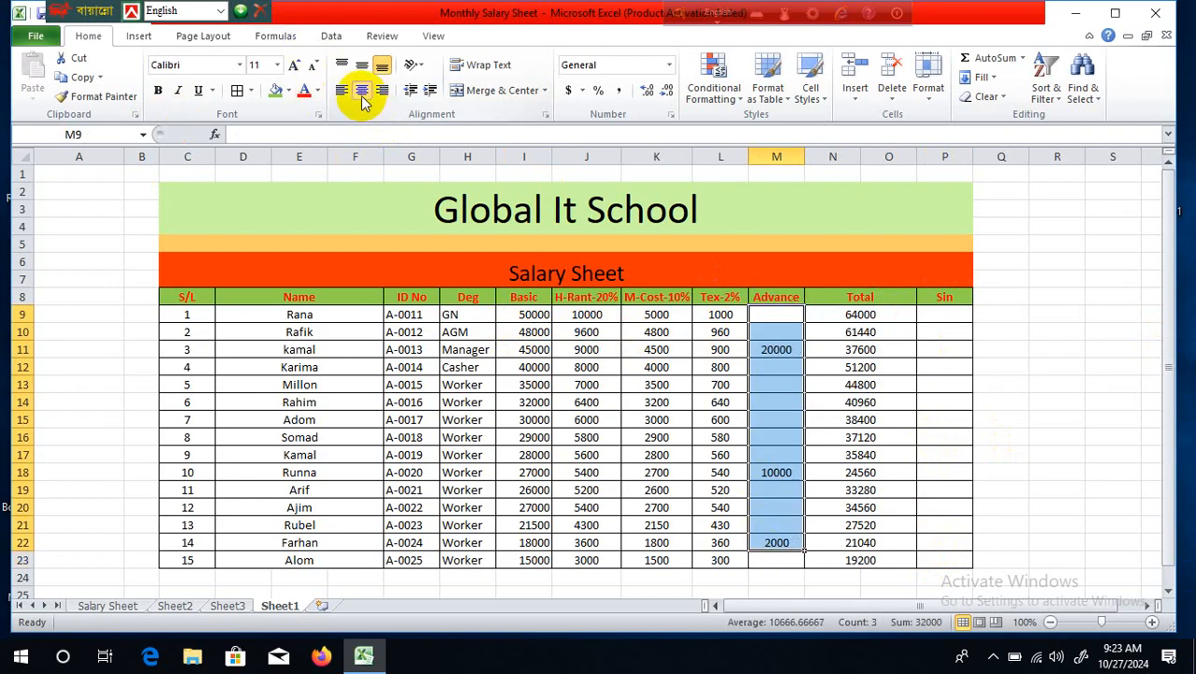
pyautogui.click(956, 368)
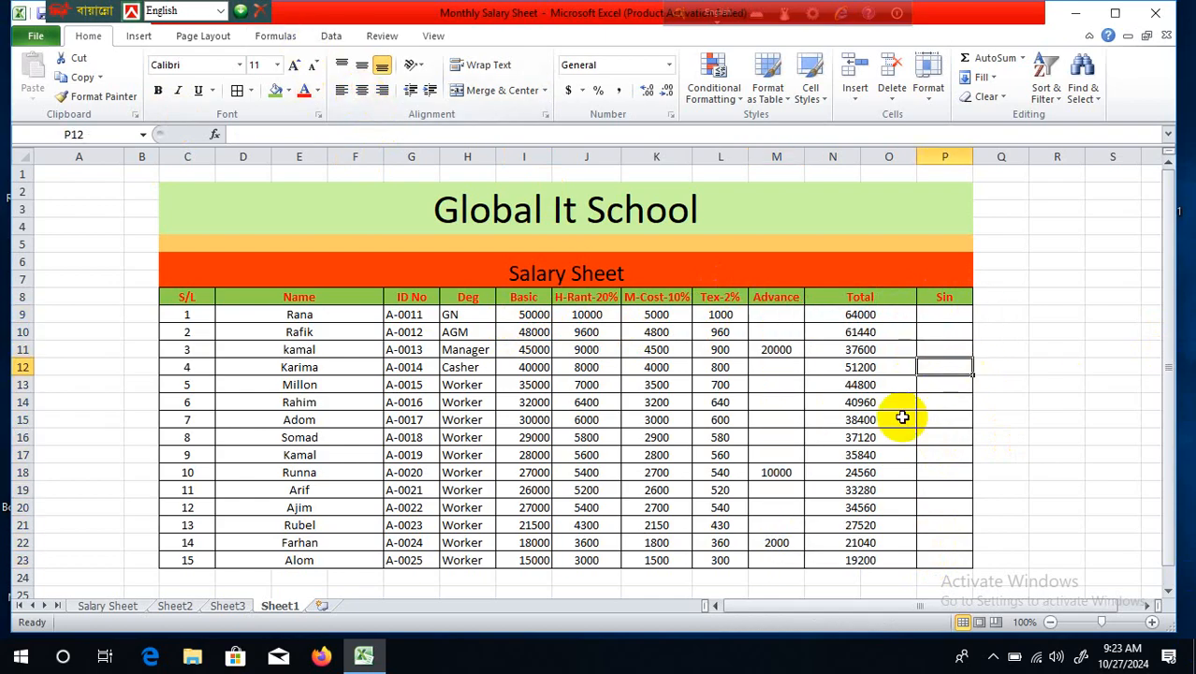
# Test the row 11 total by clearing the advance in M11 and entering 20000 there again.
pyautogui.click(534, 347)
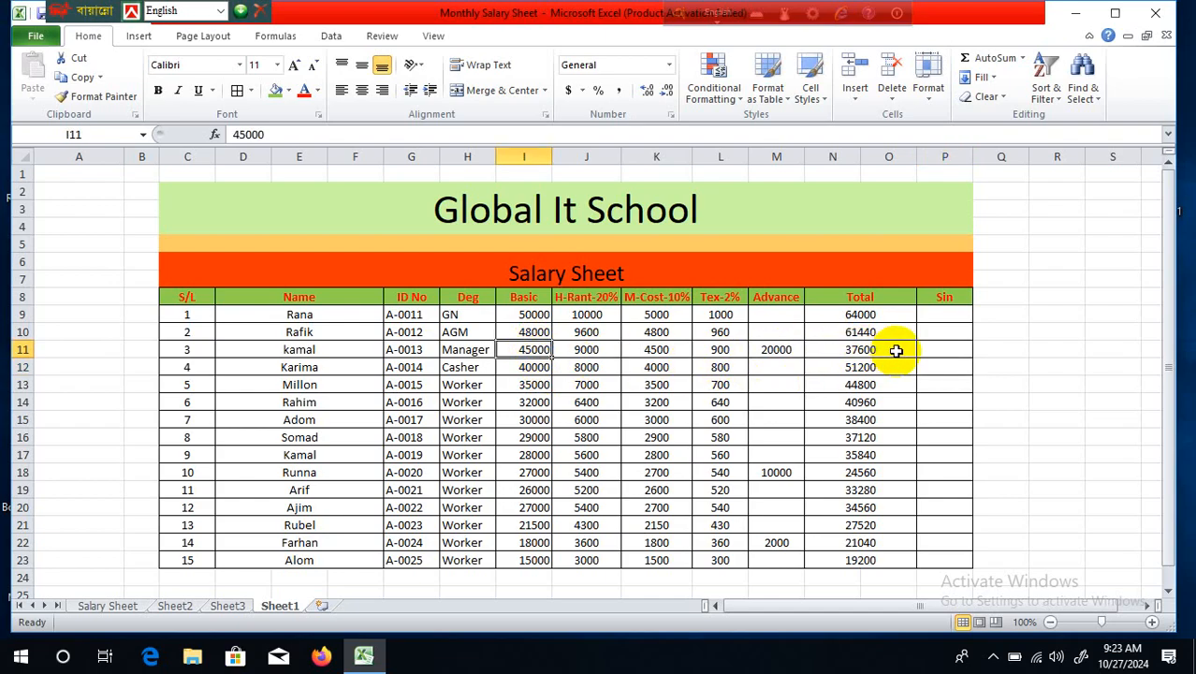
pyautogui.click(775, 351)
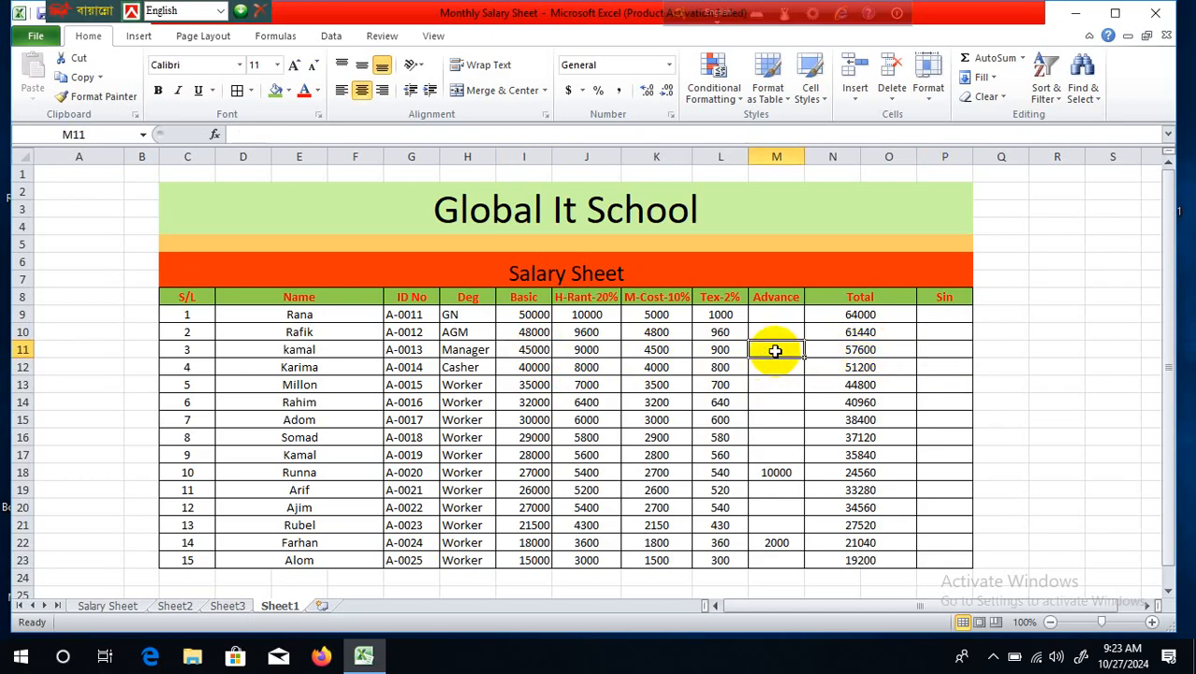
pyautogui.click(1001, 385)
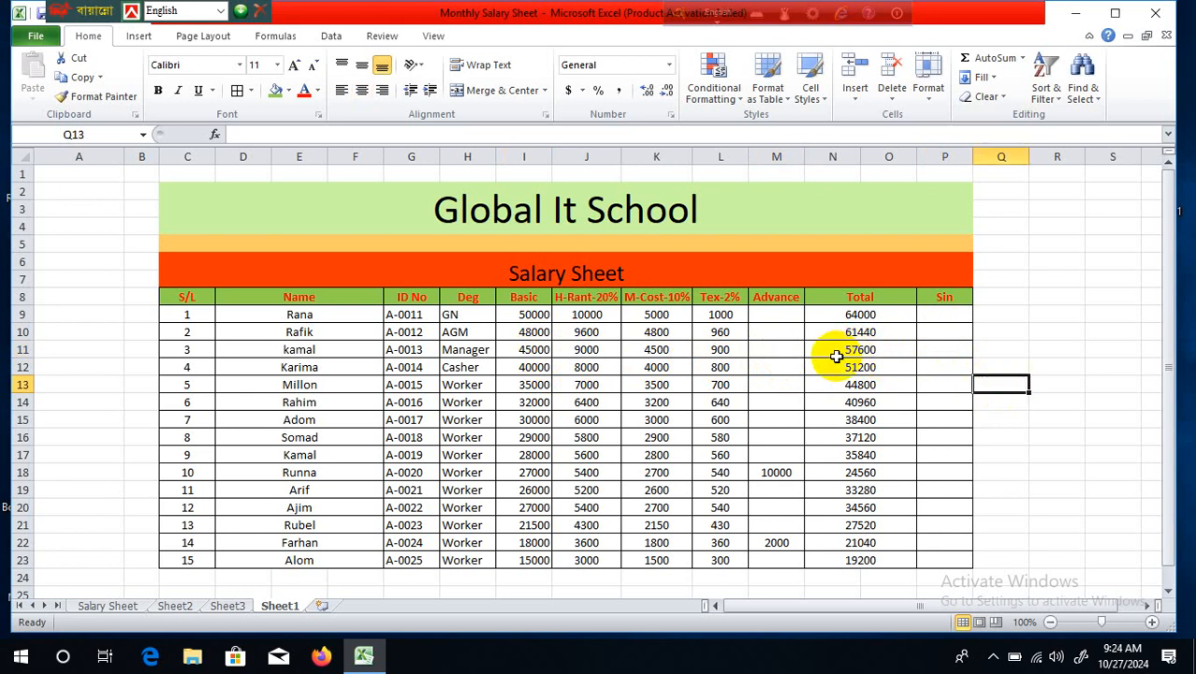
pyautogui.click(776, 349)
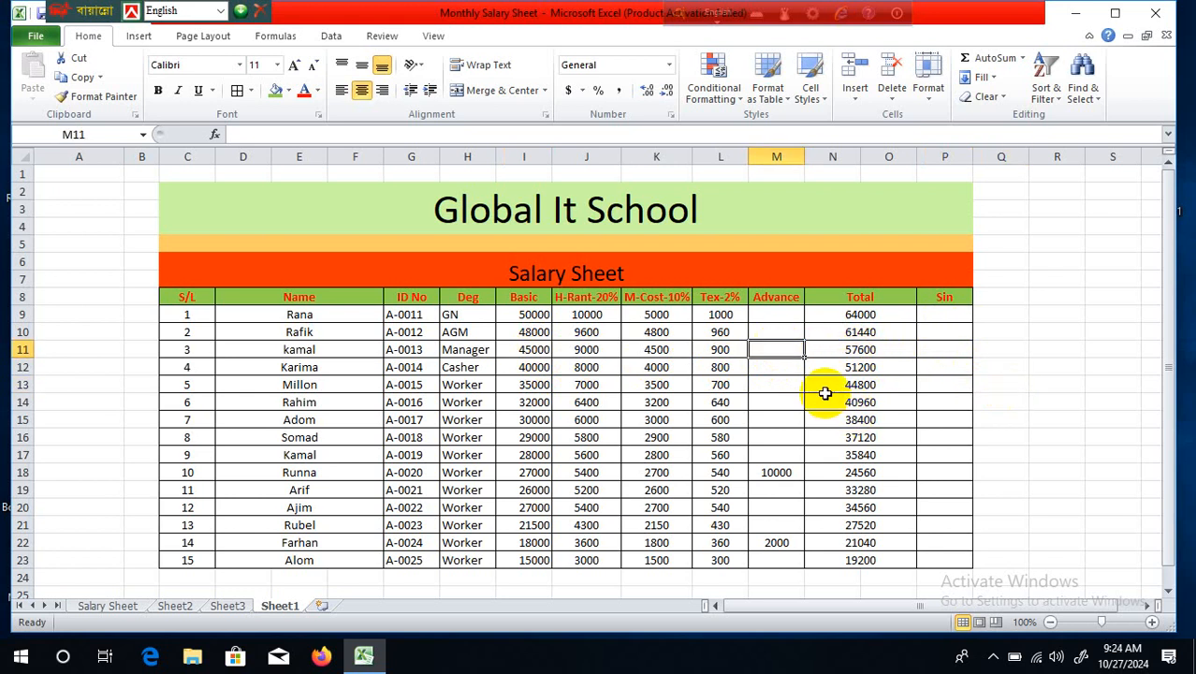
pyautogui.write('200')
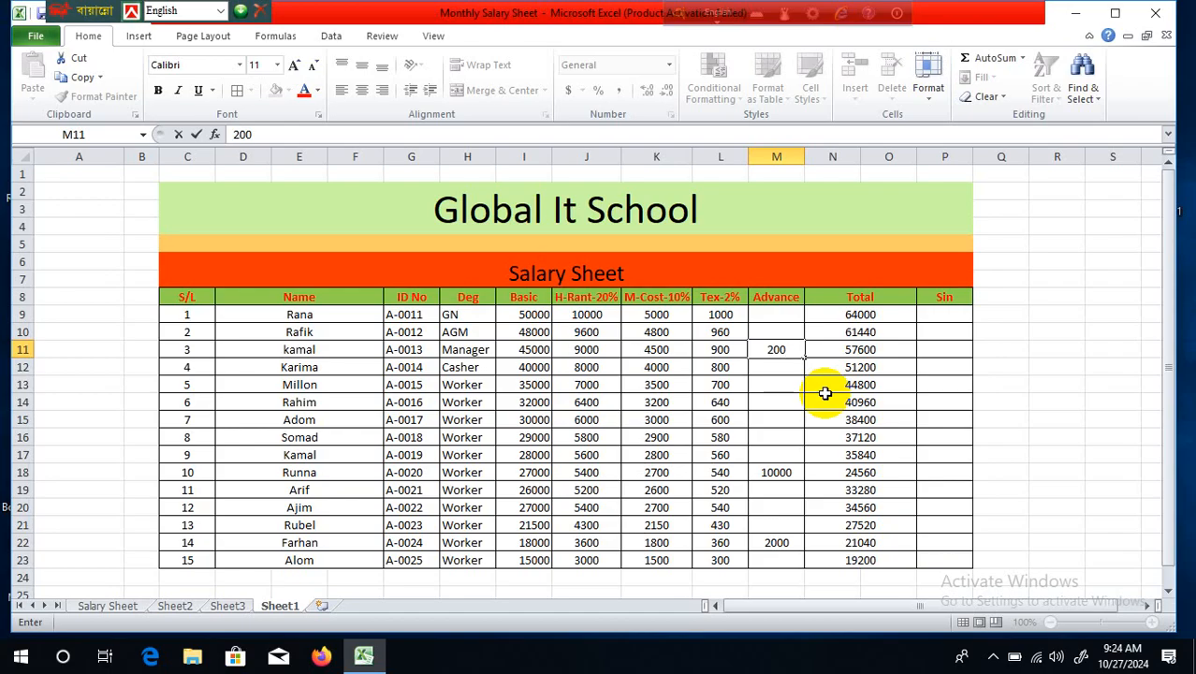
pyautogui.write('00')
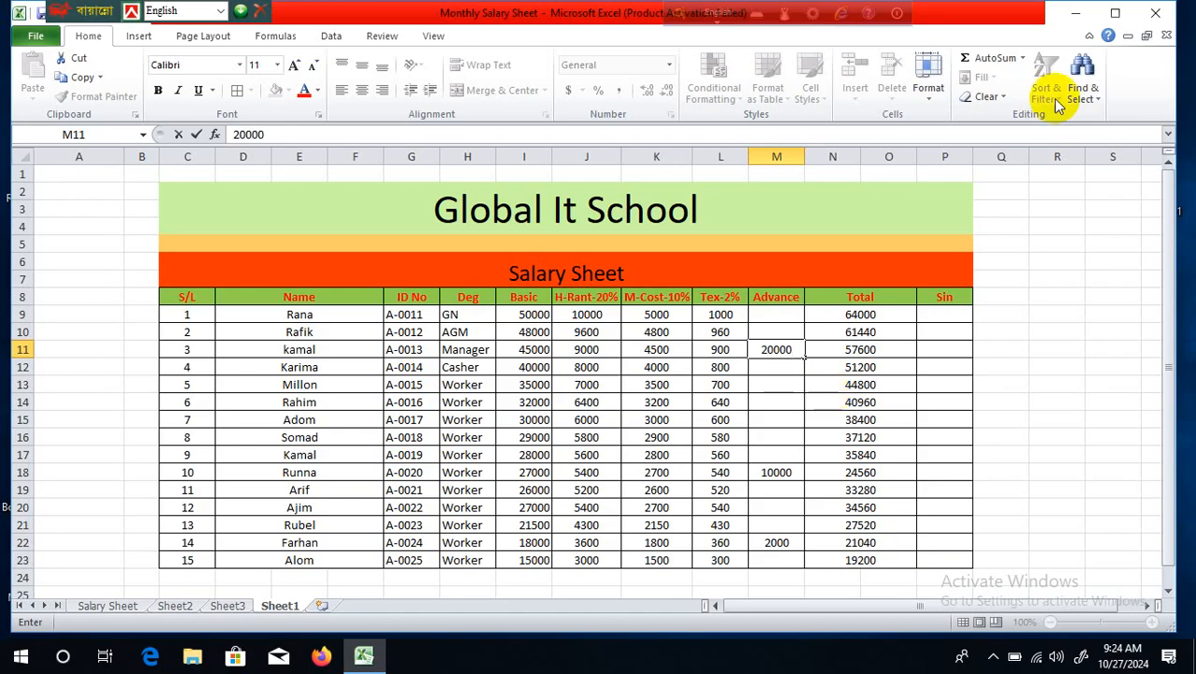
pyautogui.click(1001, 331)
pyautogui.click(858, 353)
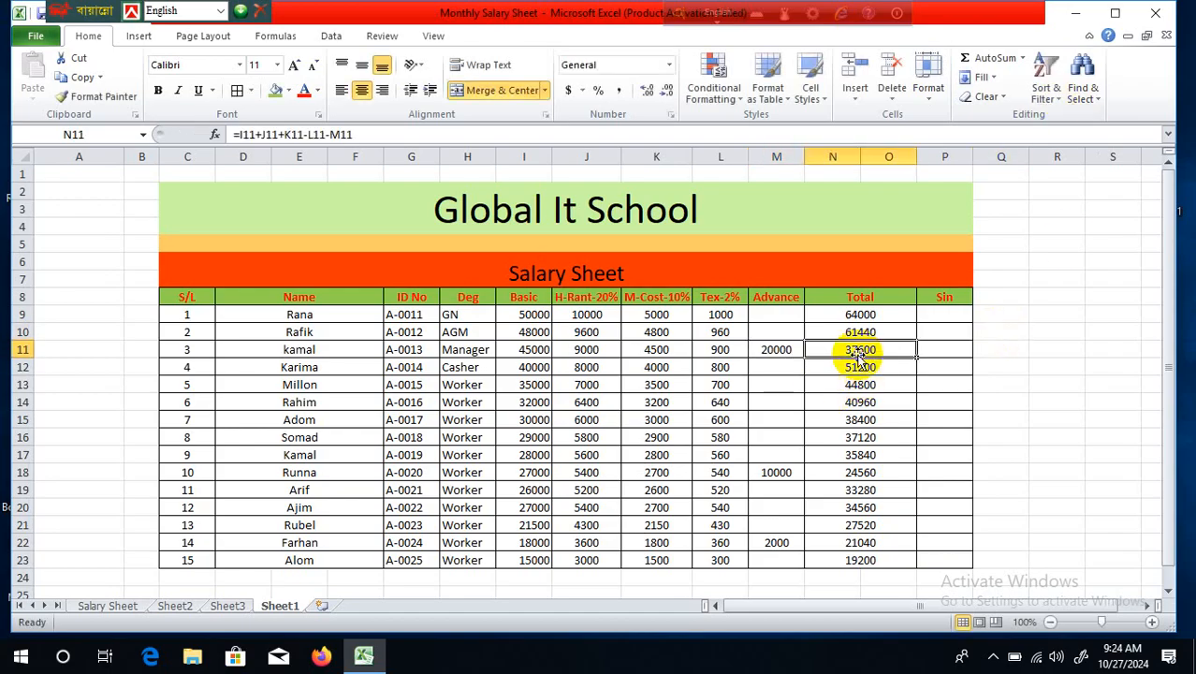
pyautogui.click(1076, 399)
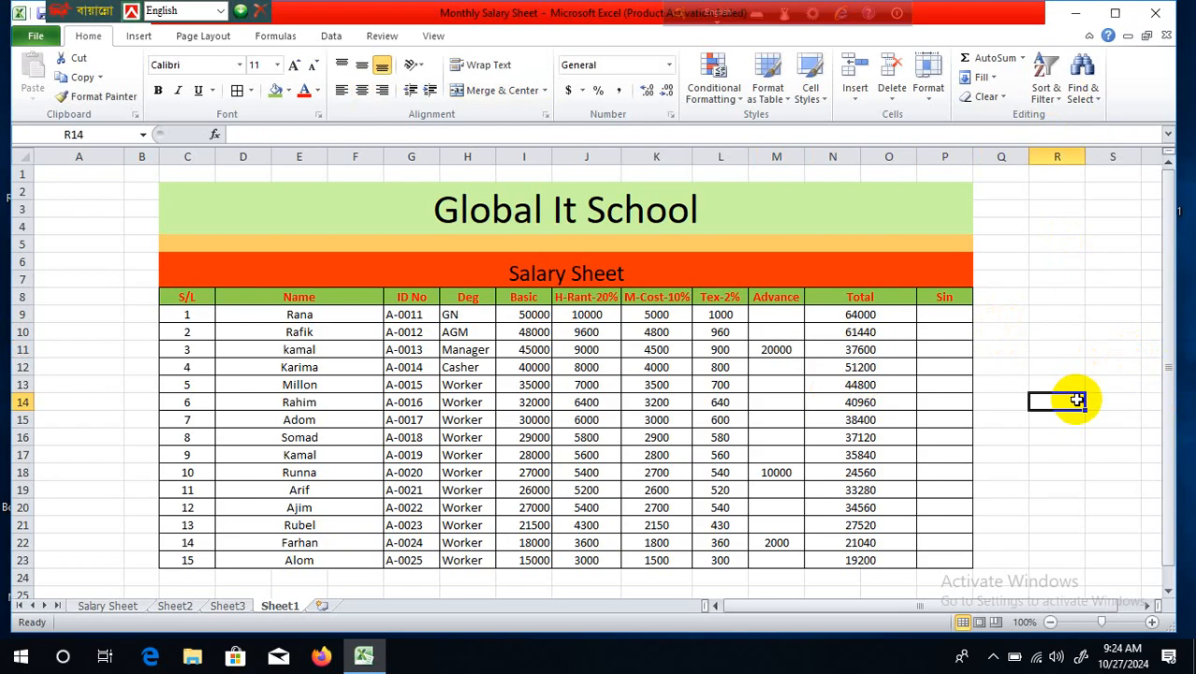
# Merge and center N24:O24 below the Total column and put a border around the merged cell.
pyautogui.scroll(-2, 848, 483)
pyautogui.click(832, 472)
pyautogui.moveTo(833, 472); pyautogui.dragTo(882, 471)
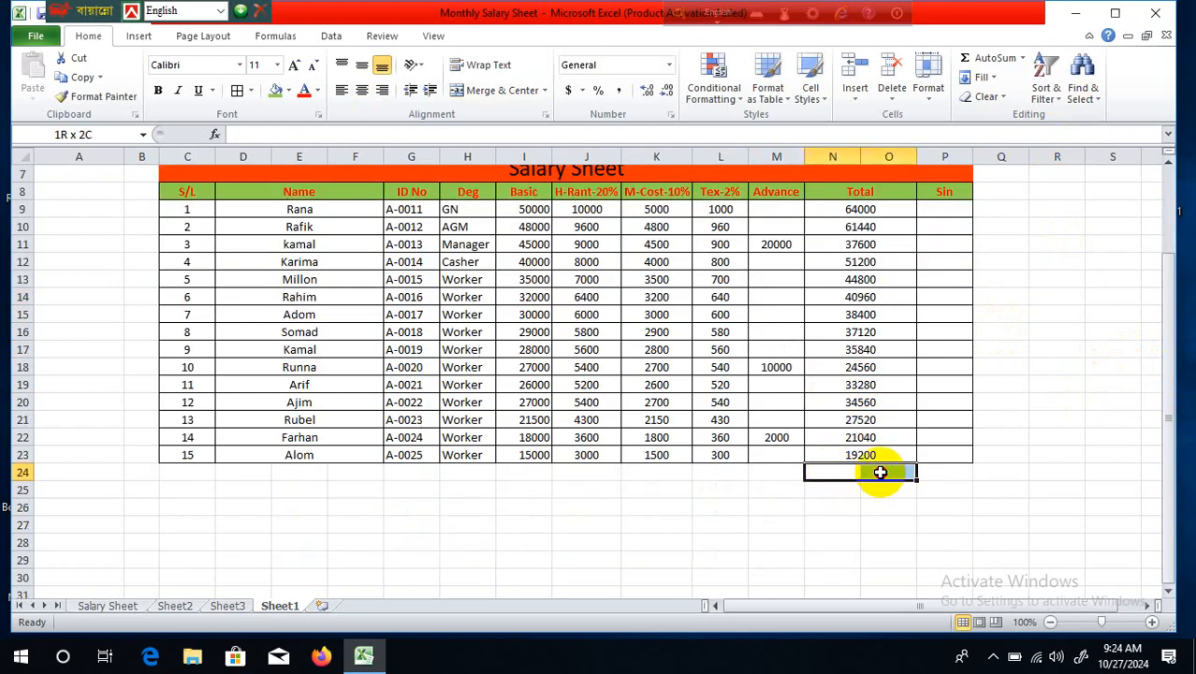
pyautogui.click(495, 90)
pyautogui.click(1056, 435)
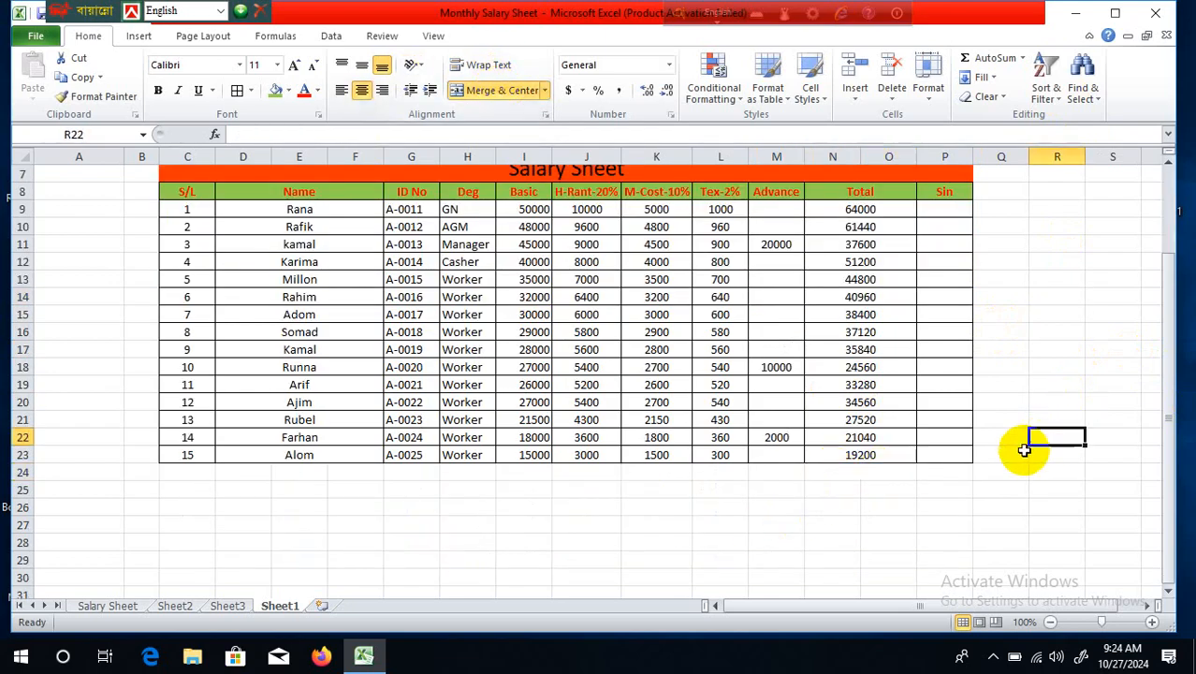
pyautogui.click(847, 473)
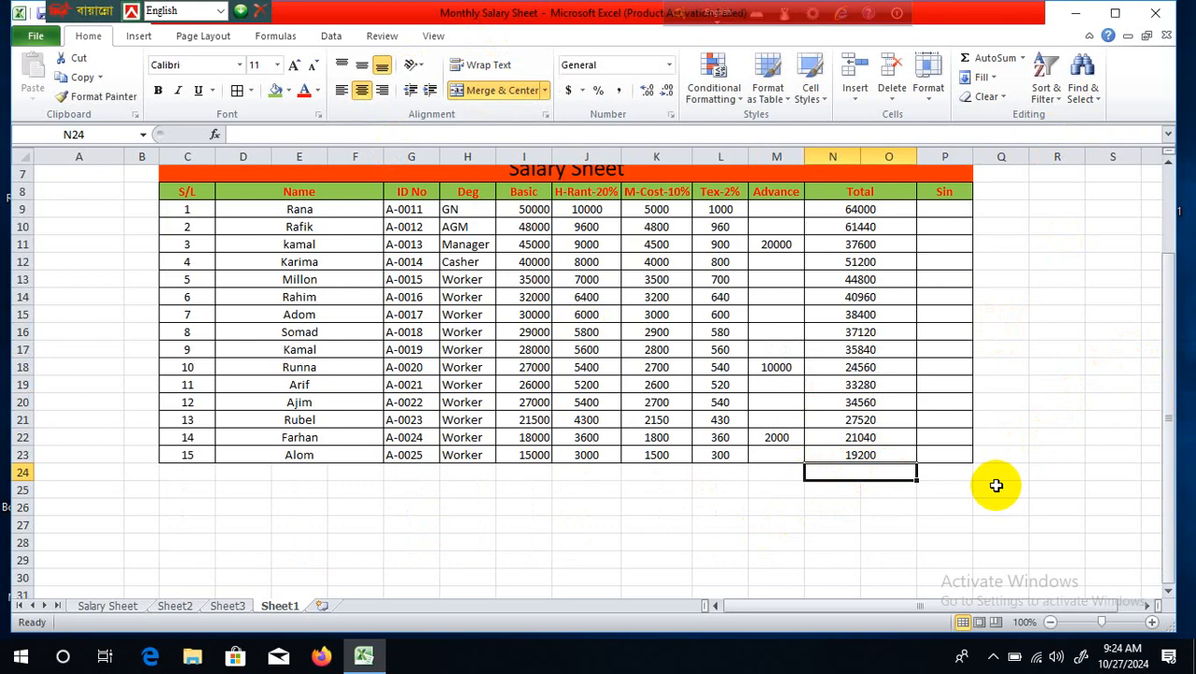
pyautogui.click(237, 90)
pyautogui.click(1048, 525)
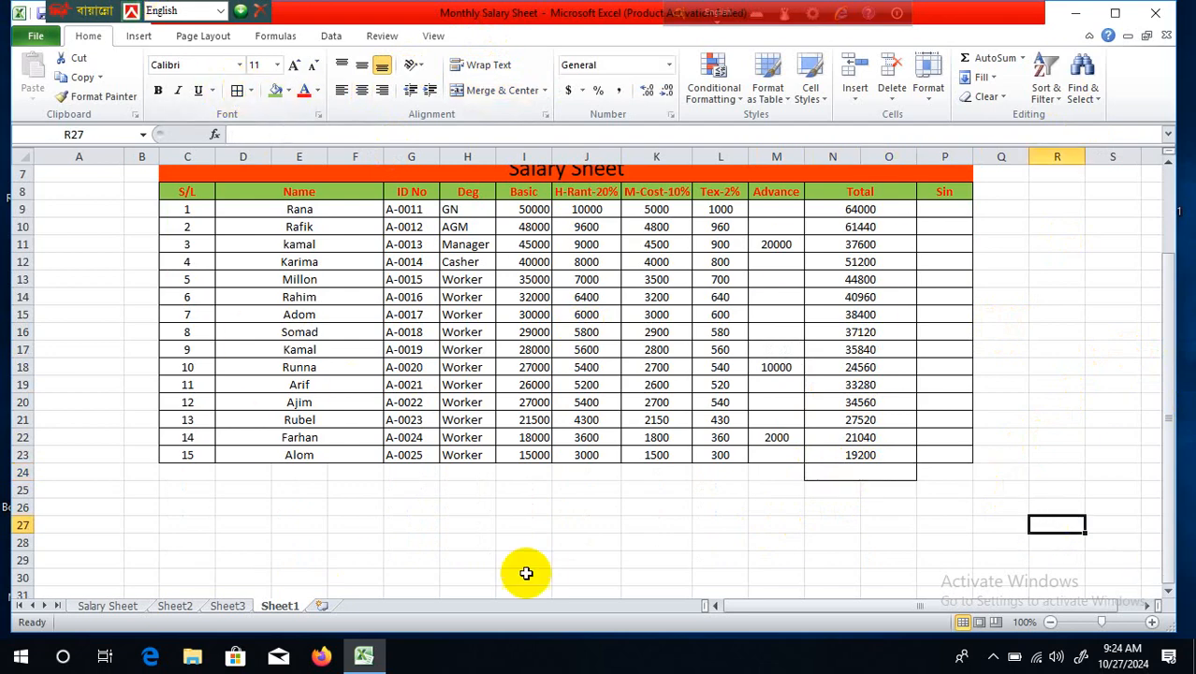
# Enter the grand total formula =sum(N9:O23) in N24.
pyautogui.click(858, 475)
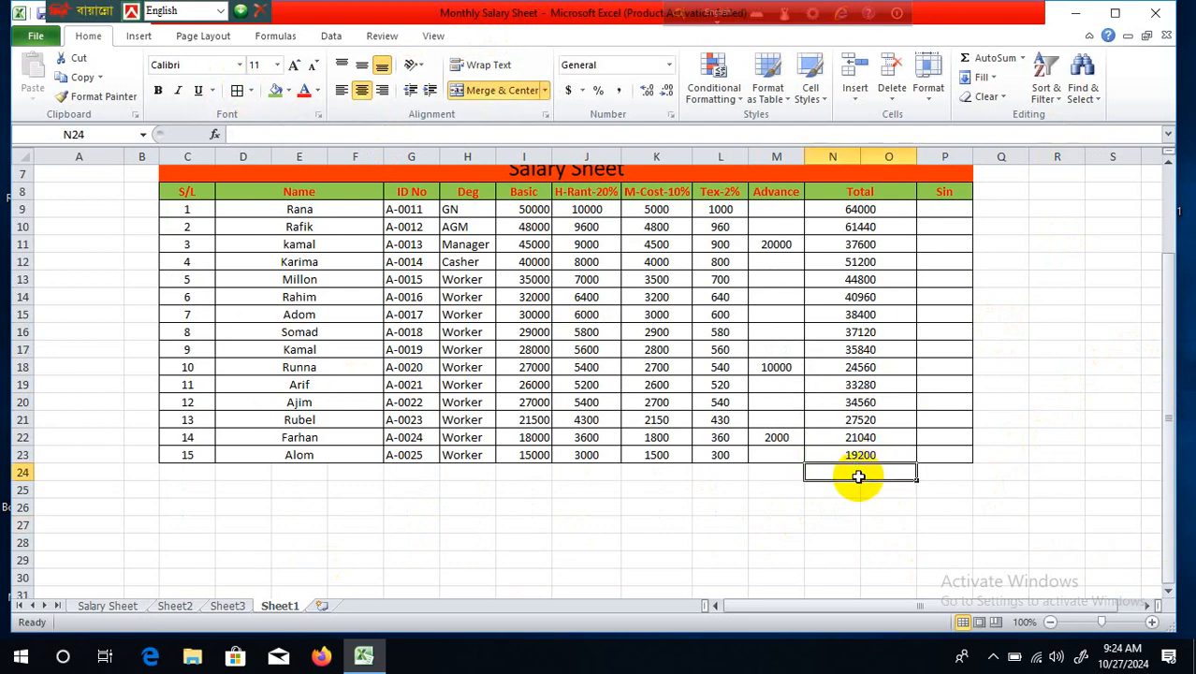
pyautogui.write('=')
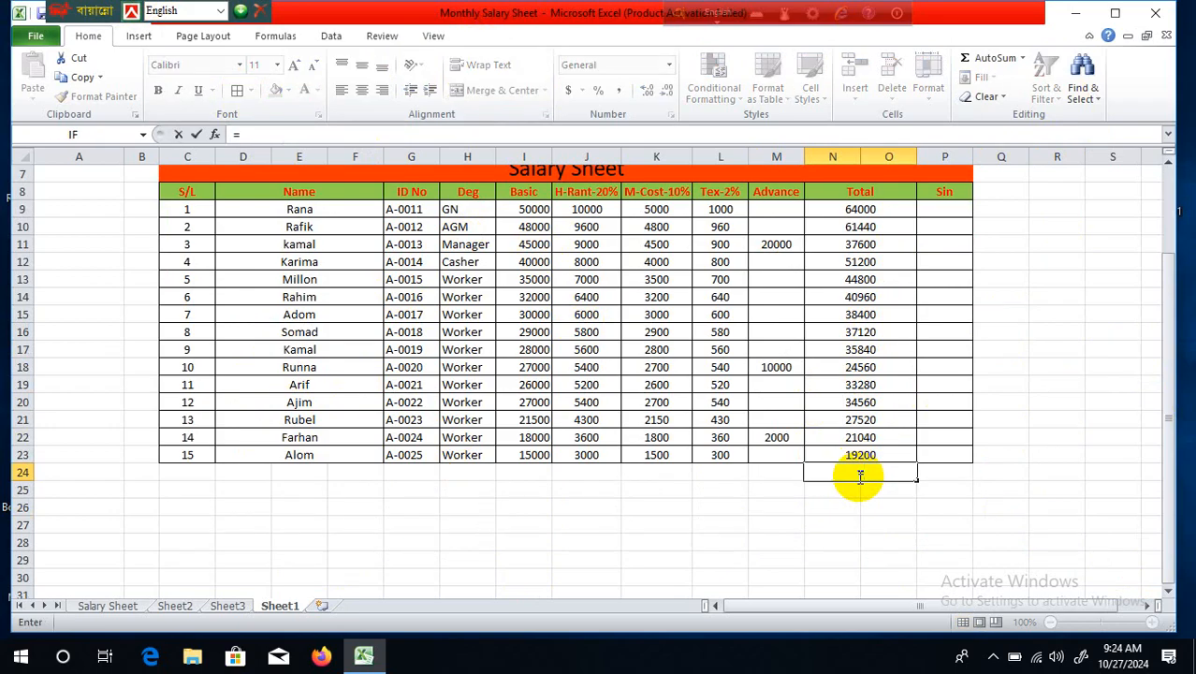
pyautogui.write('sum')
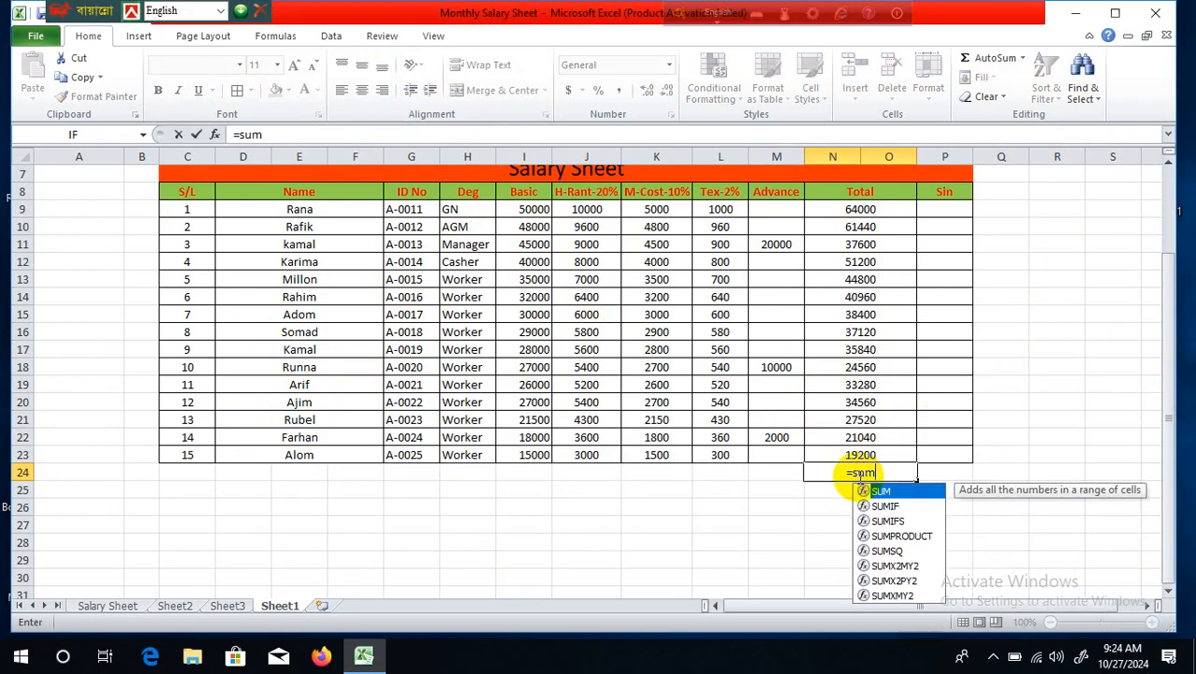
pyautogui.write('(')
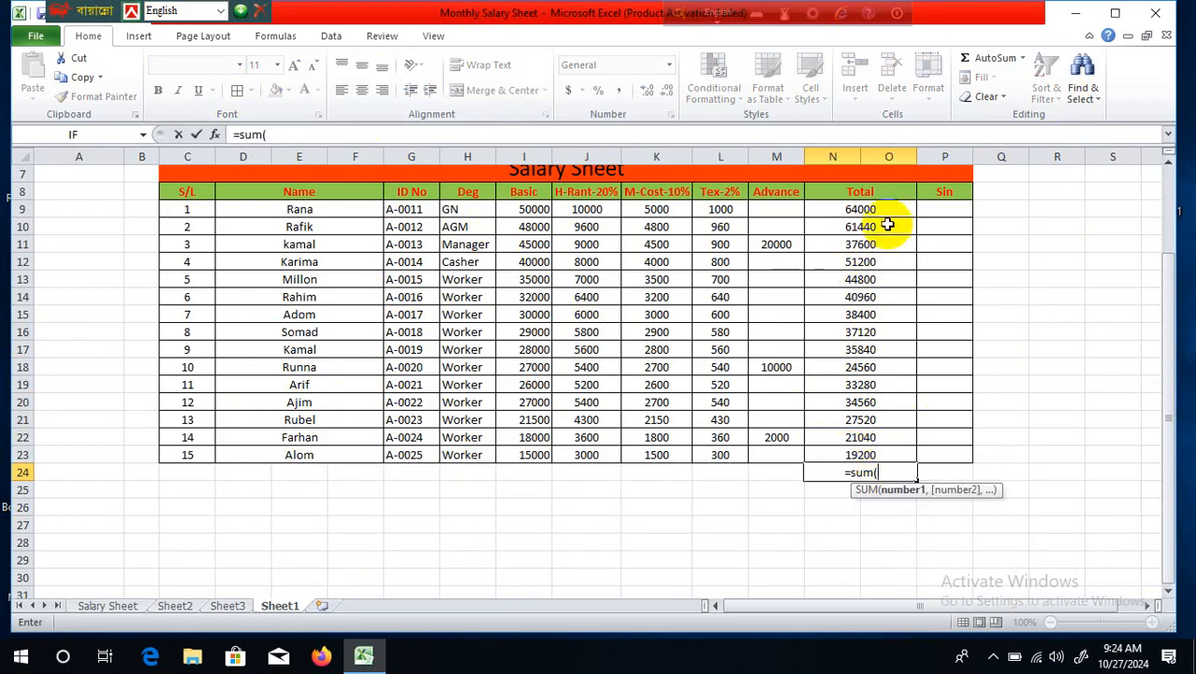
pyautogui.moveTo(884, 210); pyautogui.dragTo(894, 453)
pyautogui.write(')')
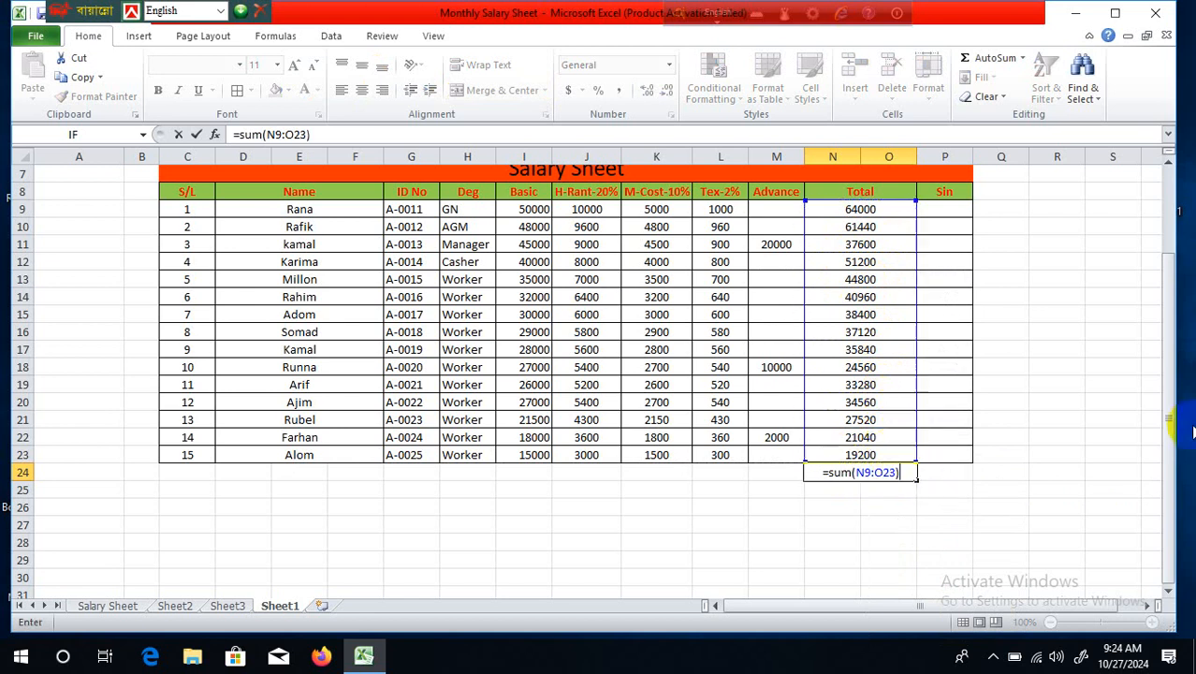
pyautogui.press('Return')
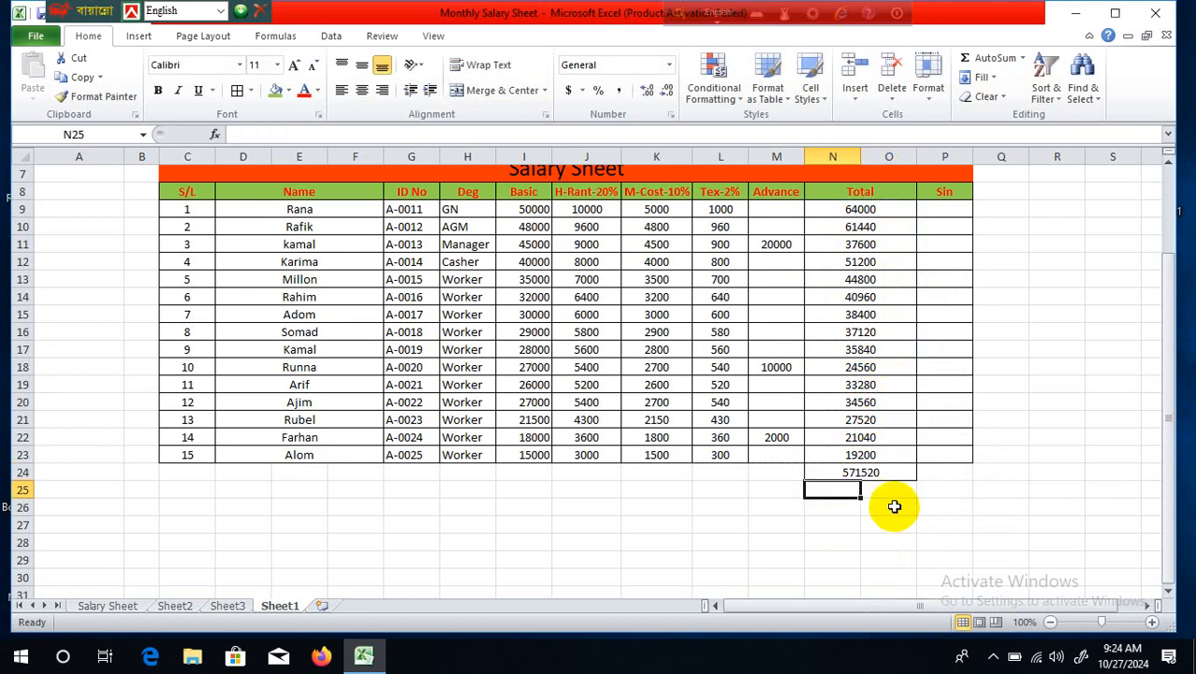
# Add a border to P24, the cell below the Sin column.
pyautogui.click(936, 509)
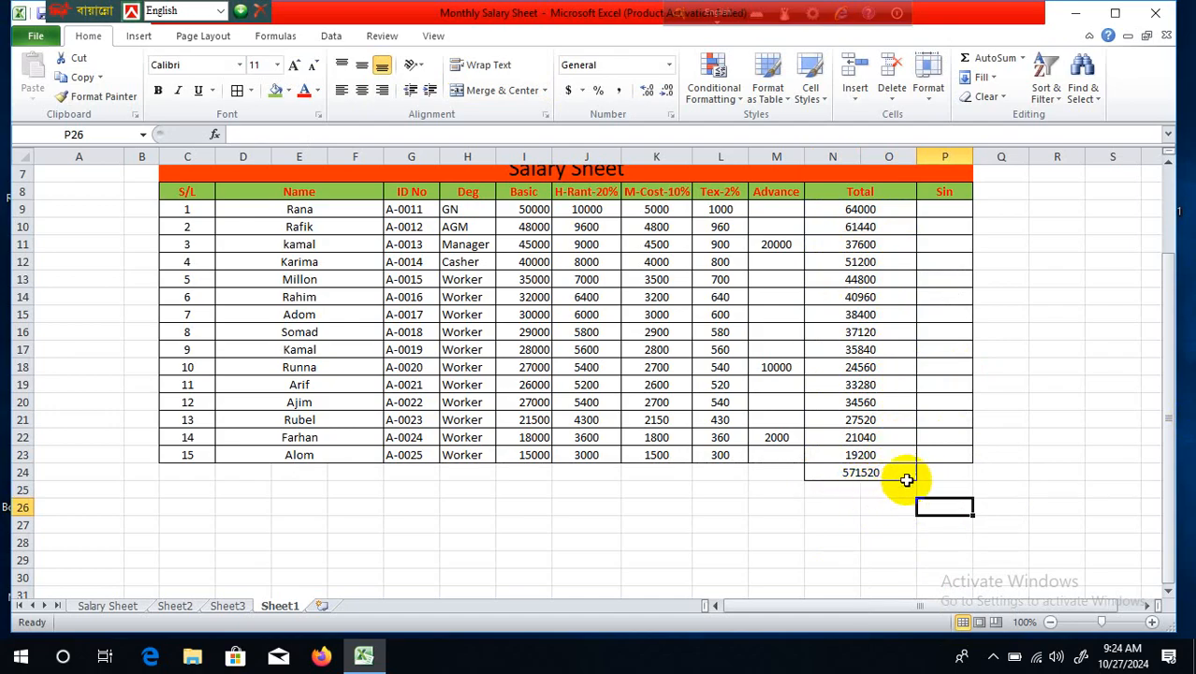
pyautogui.click(959, 471)
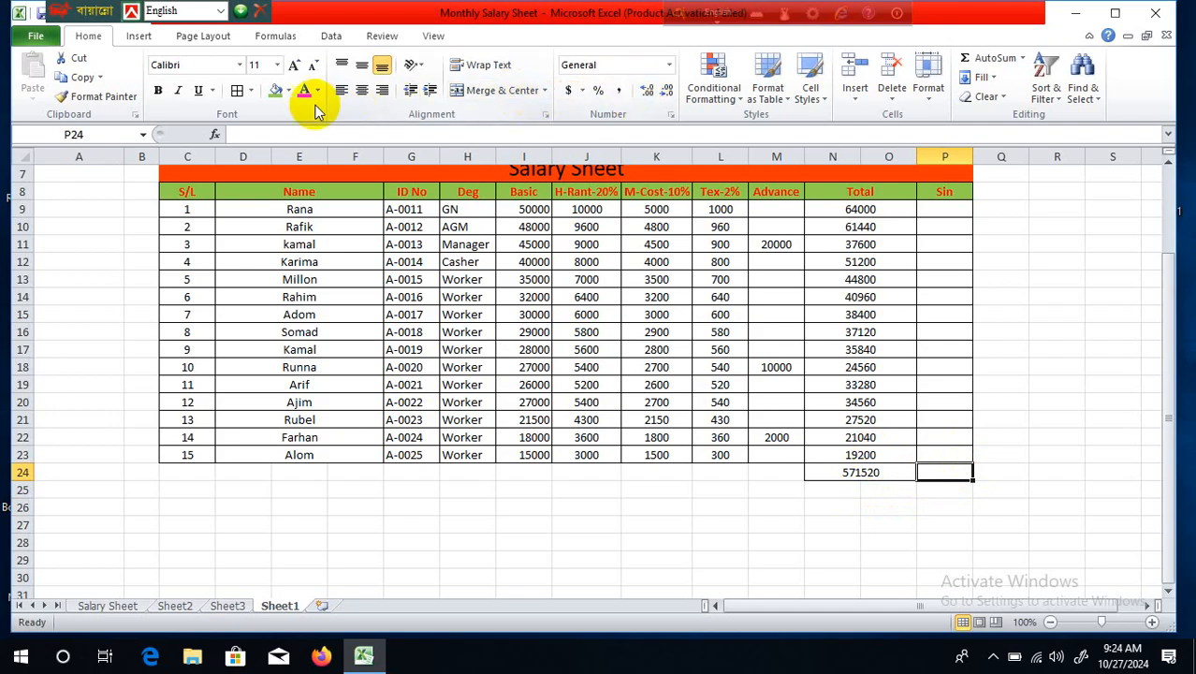
pyautogui.click(1034, 441)
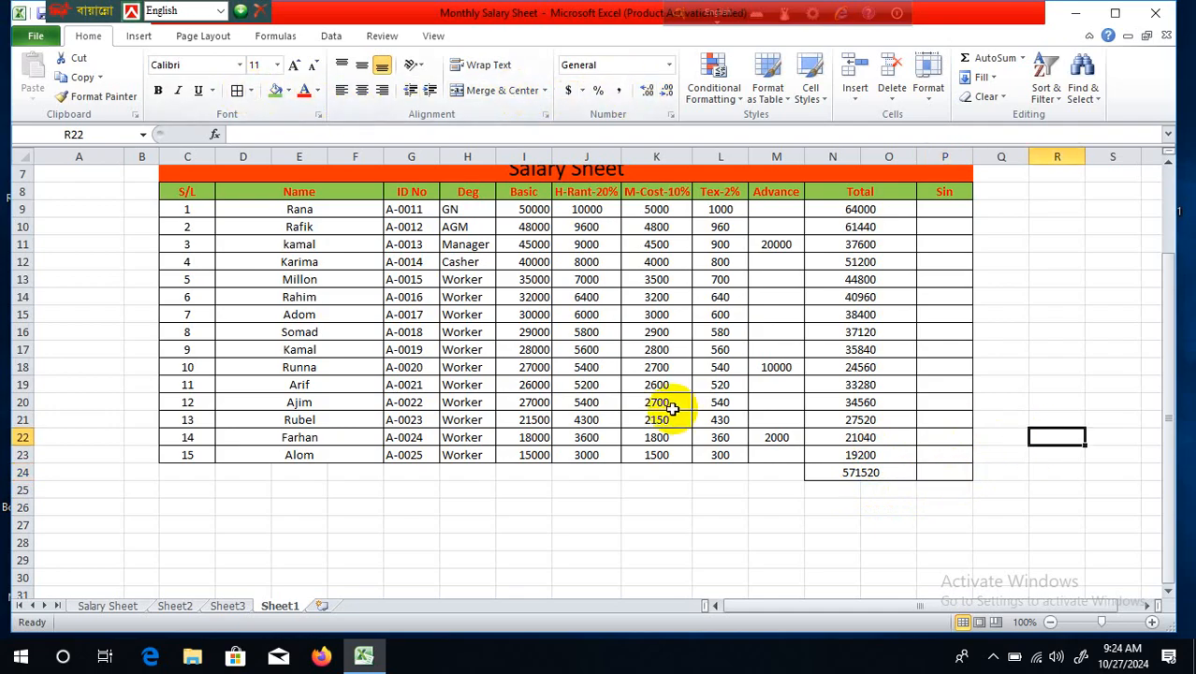
# Apply the Accent4 cell style to the employee rows C9:P22.
pyautogui.scroll(2, 674, 404)
pyautogui.scroll(-2, 755, 446)
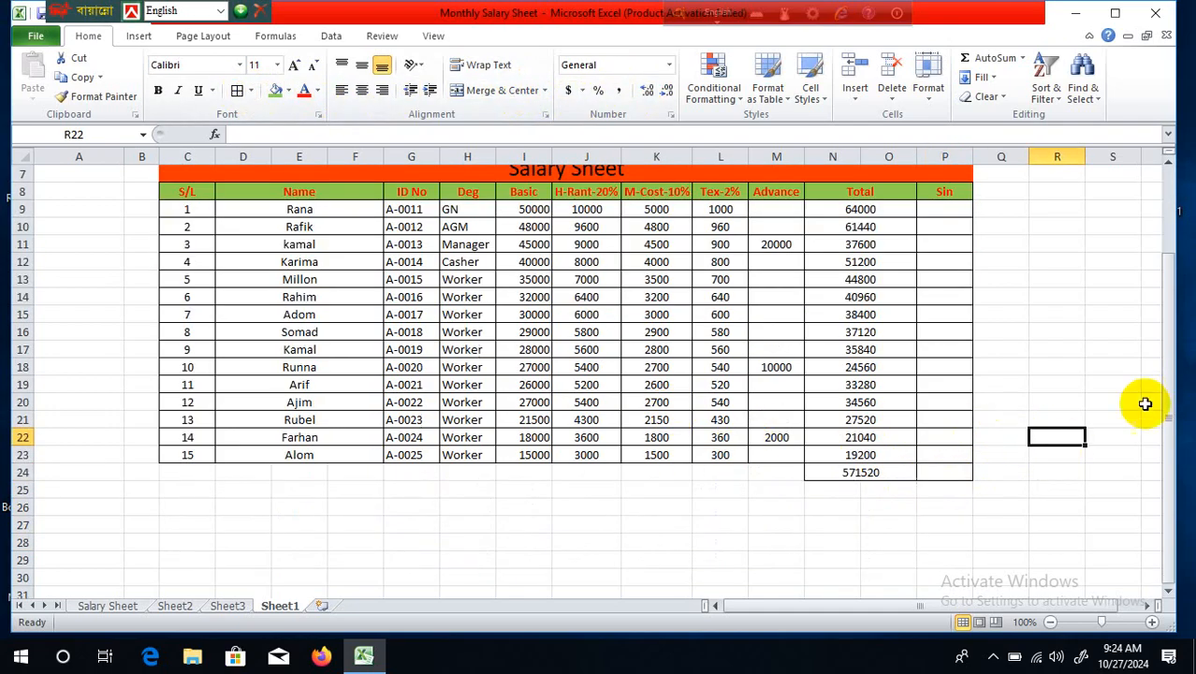
pyautogui.scroll(1, 1142, 401)
pyautogui.moveTo(204, 269); pyautogui.dragTo(935, 493)
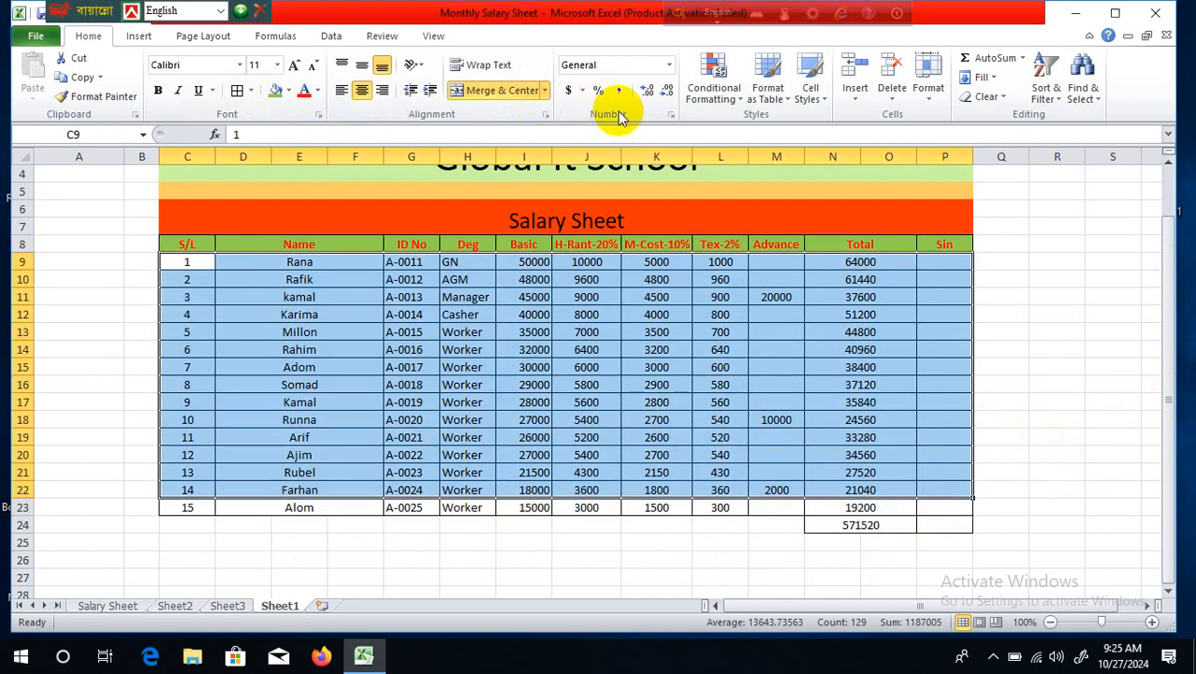
pyautogui.click(742, 101)
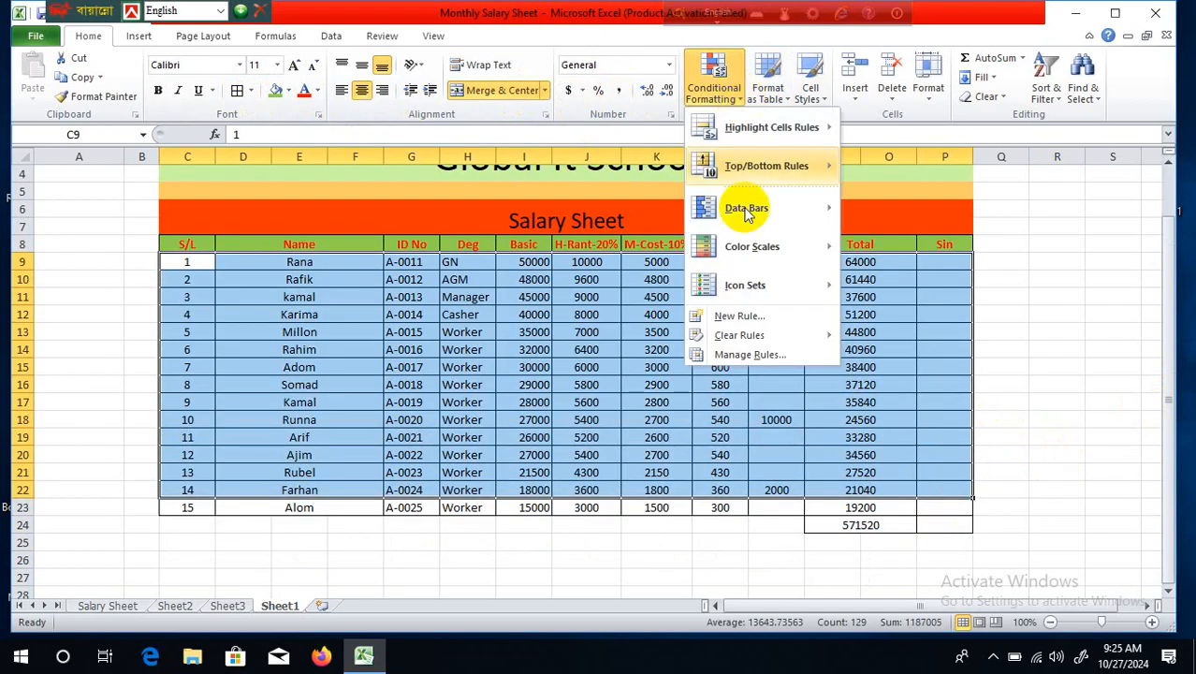
pyautogui.moveTo(748, 215)
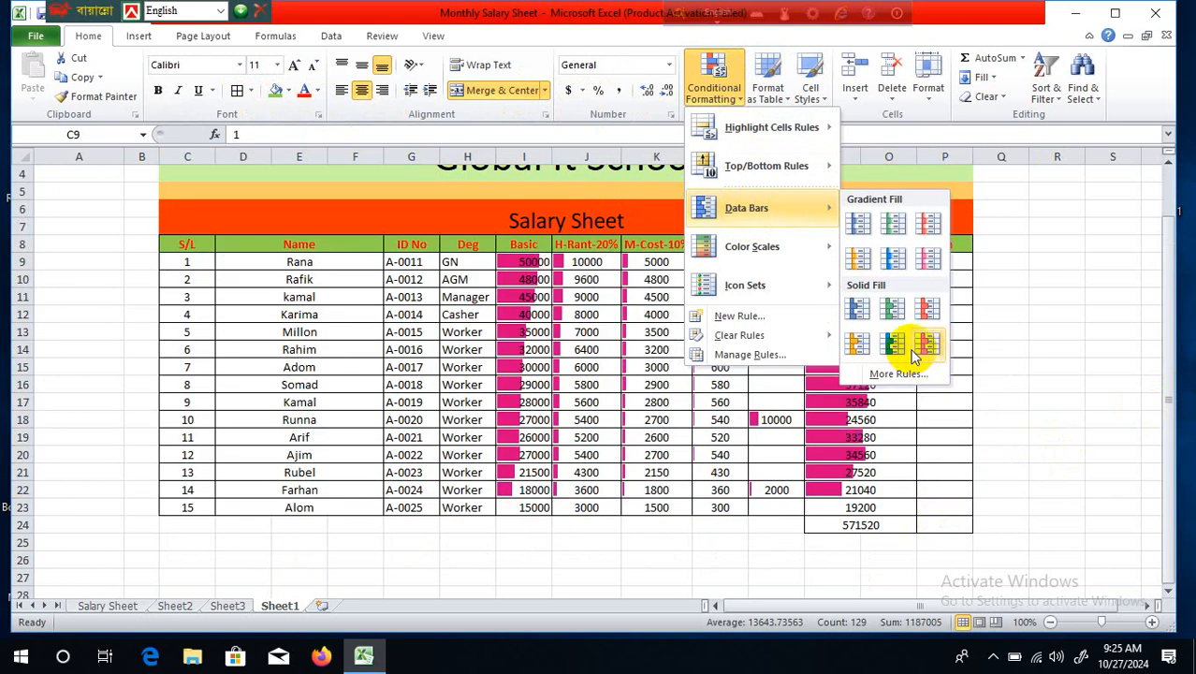
pyautogui.click(826, 99)
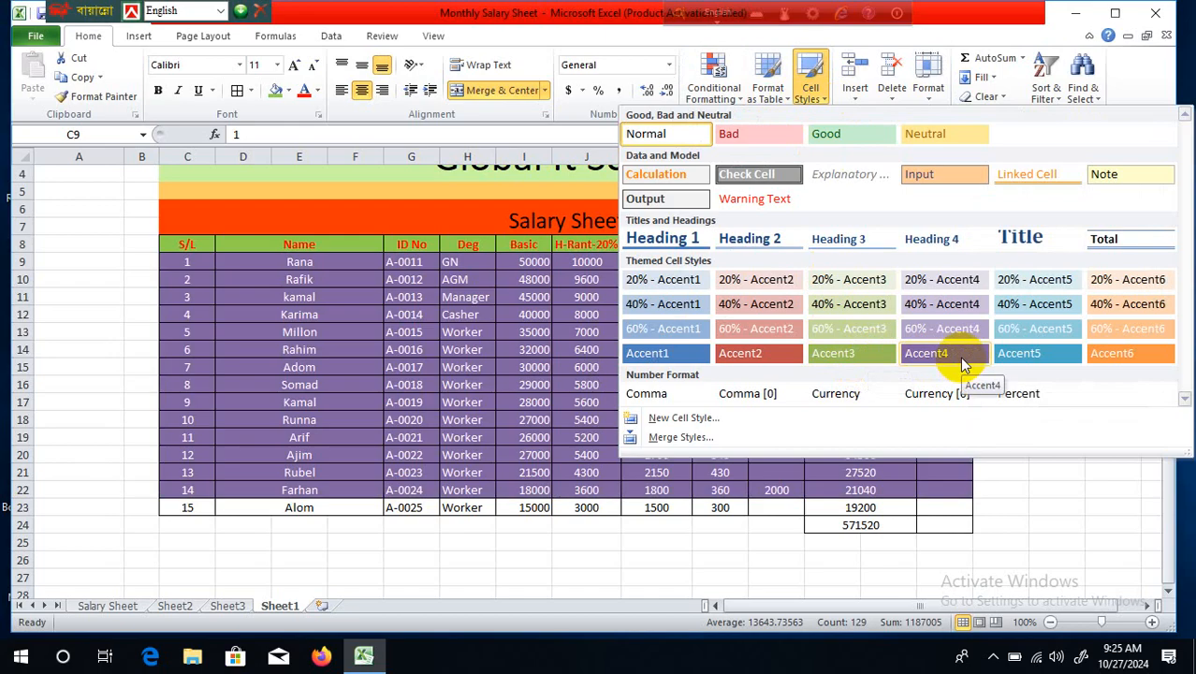
pyautogui.click(1006, 354)
pyautogui.moveTo(856, 264); pyautogui.dragTo(902, 494)
pyautogui.click(1010, 494)
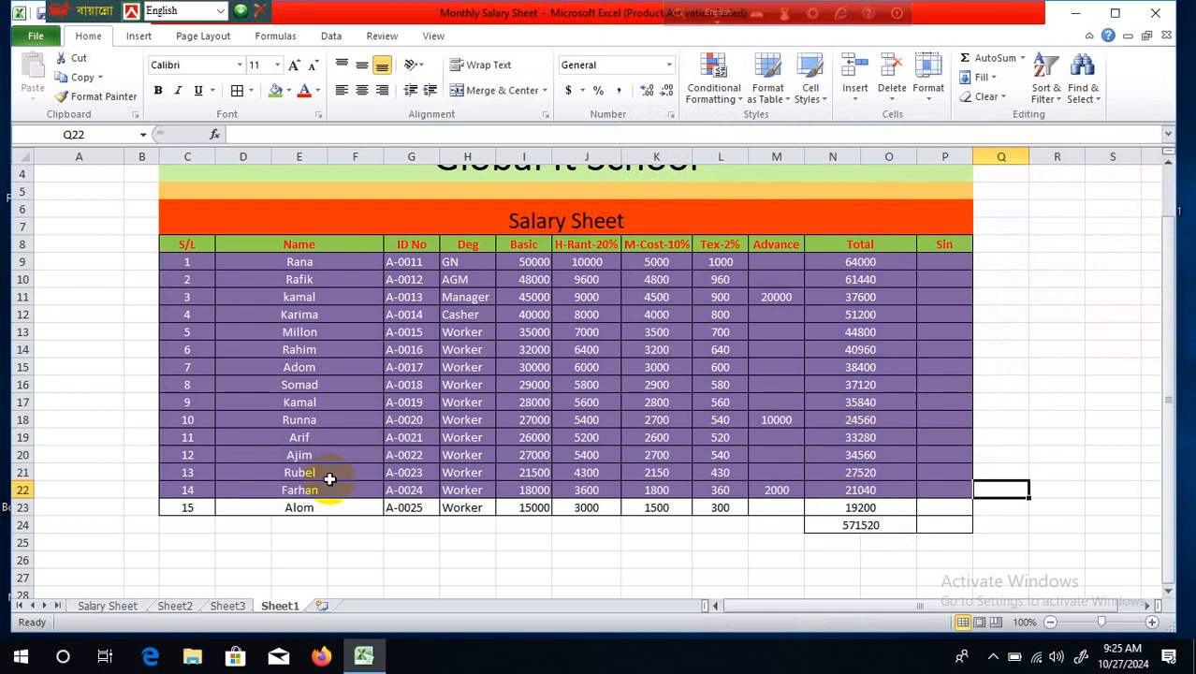
# Apply the Accent4 cell style to the last employee row, C23:P23.
pyautogui.moveTo(264, 507); pyautogui.dragTo(491, 507)
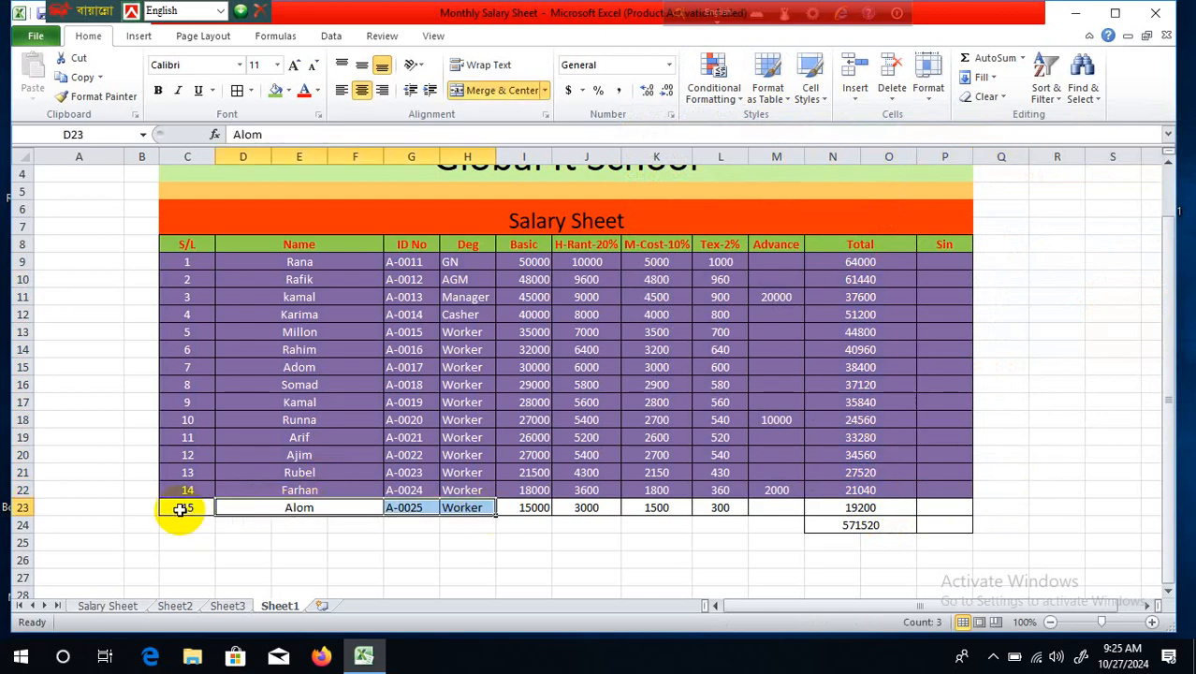
pyautogui.moveTo(180, 508); pyautogui.dragTo(923, 506)
pyautogui.click(790, 101)
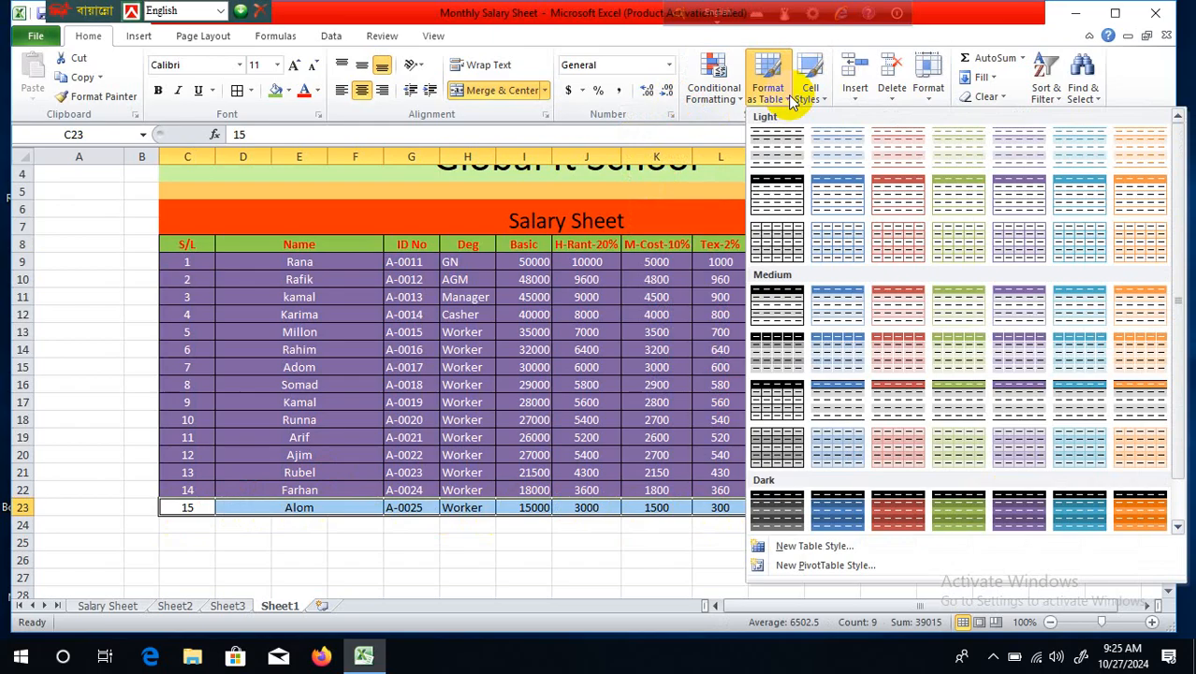
pyautogui.click(826, 99)
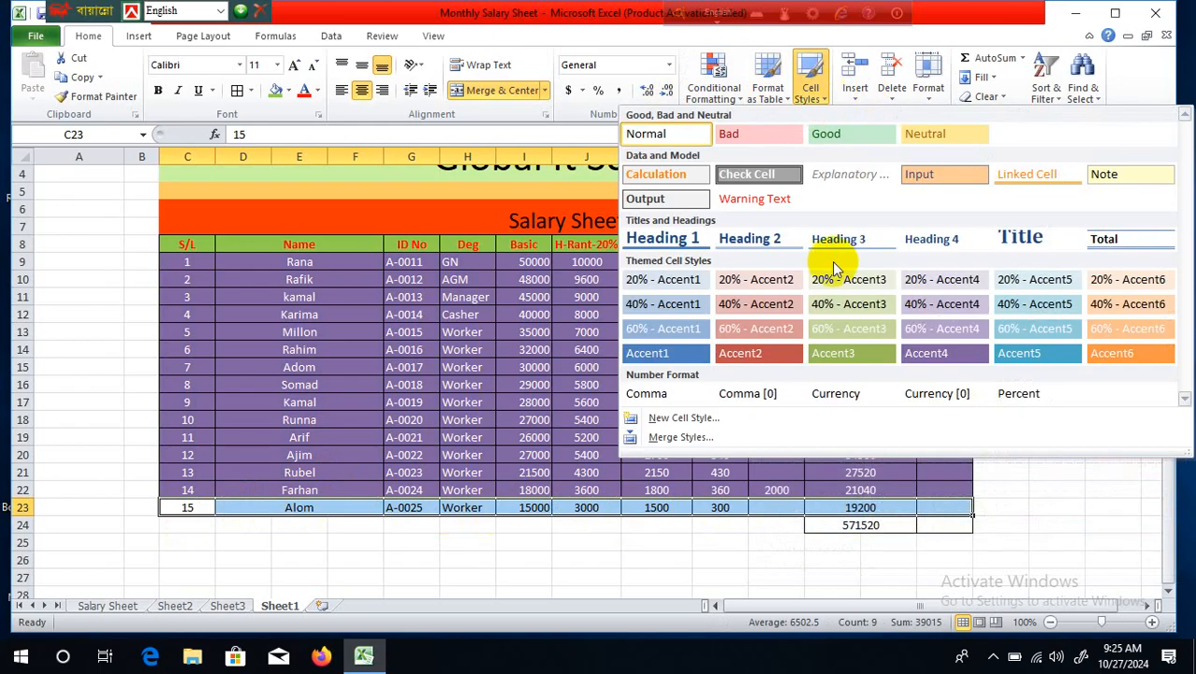
pyautogui.click(942, 369)
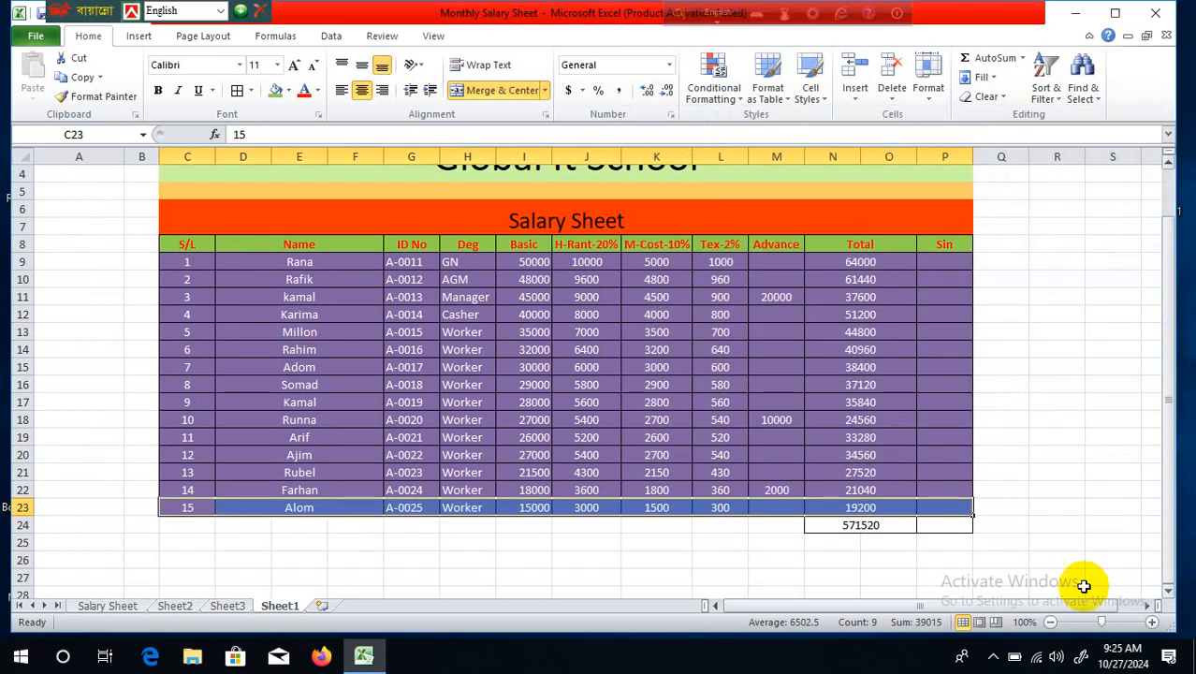
pyautogui.click(1076, 576)
# Apply the White-Green color scale conditional formatting to the Total column cells N9:O24.
pyautogui.moveTo(850, 266); pyautogui.dragTo(902, 532)
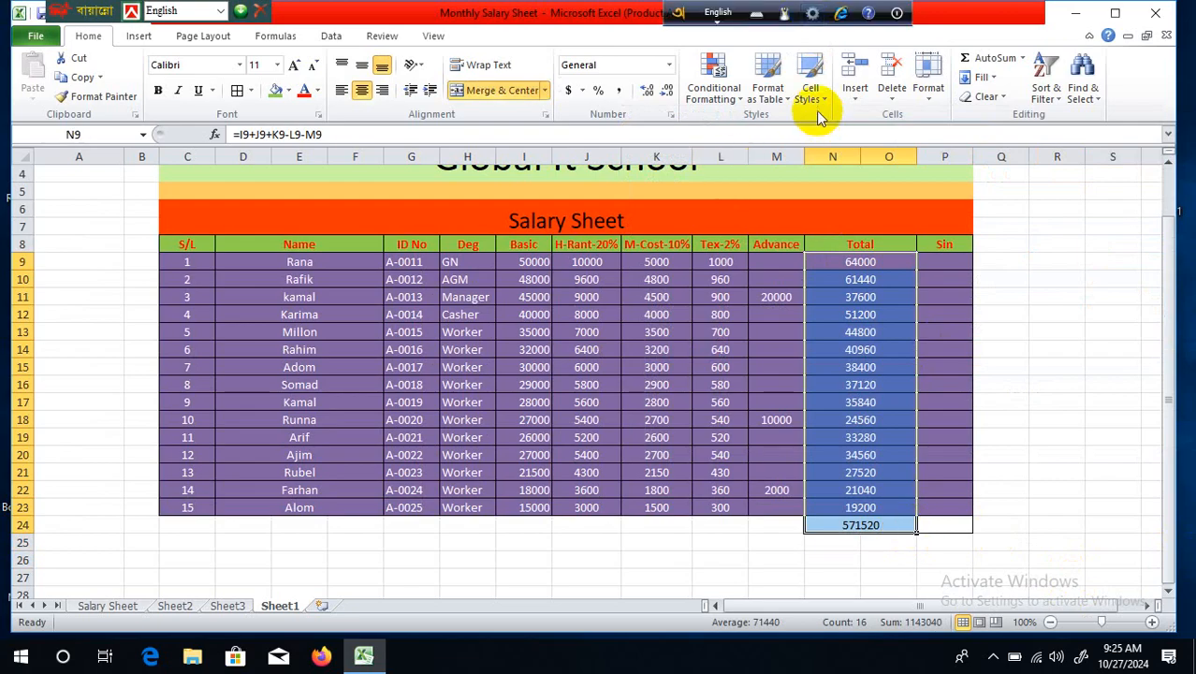
pyautogui.click(789, 104)
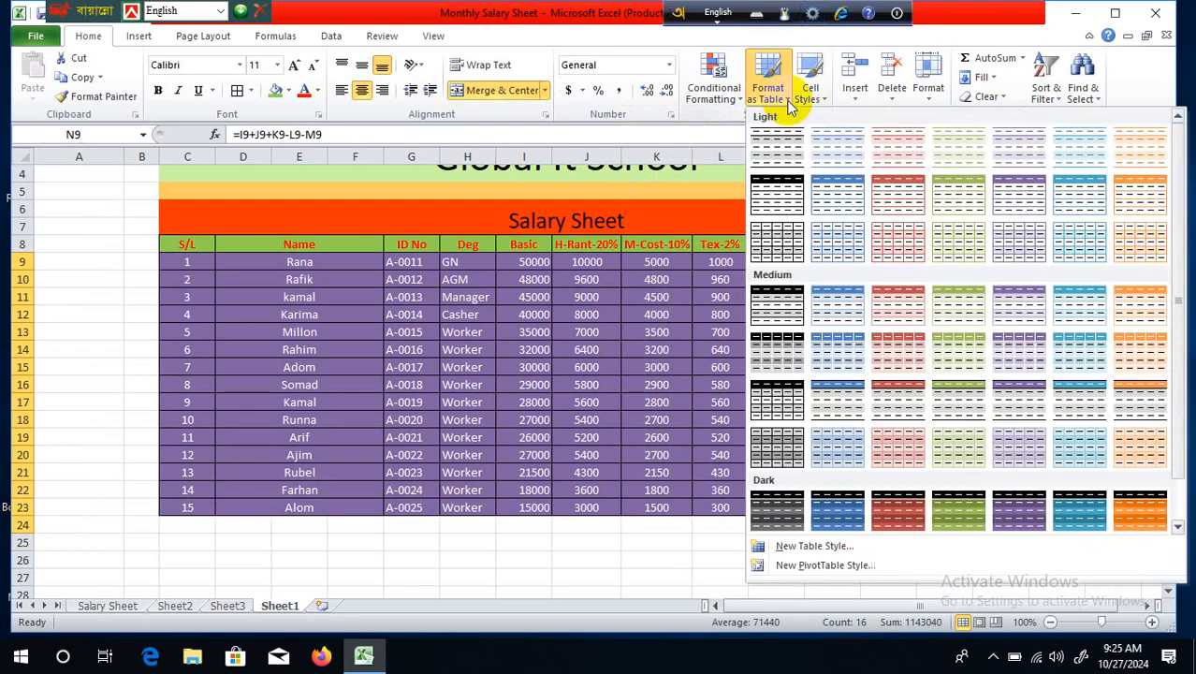
pyautogui.click(740, 105)
pyautogui.moveTo(744, 254)
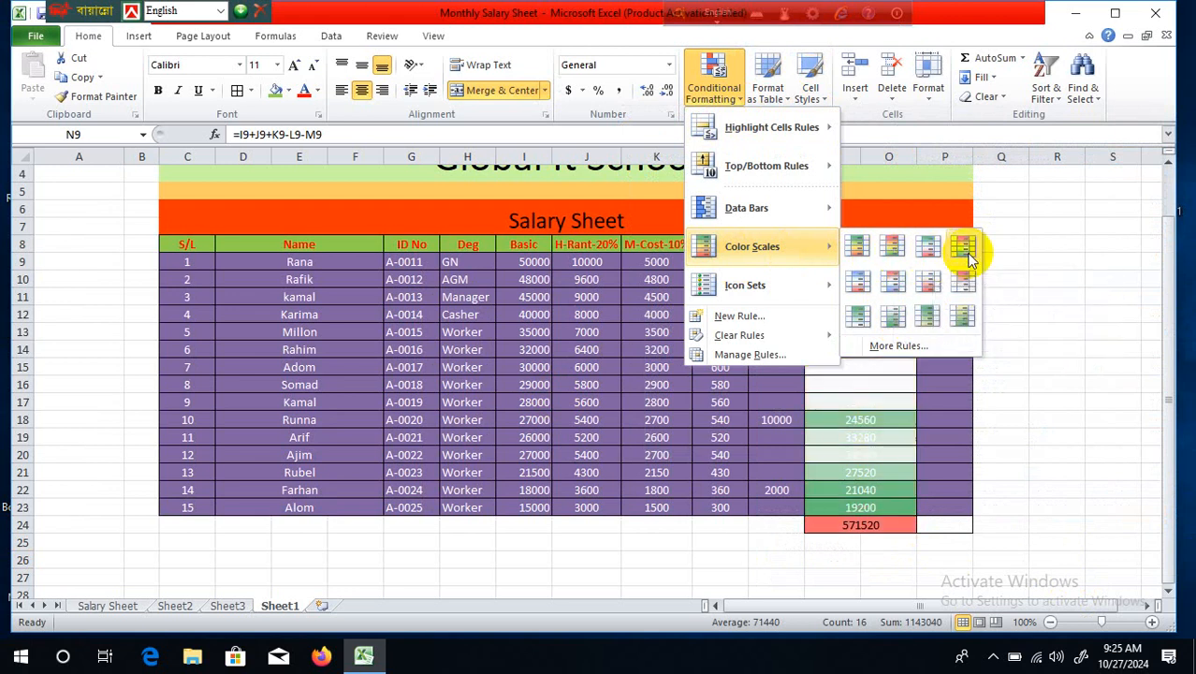
pyautogui.click(891, 320)
pyautogui.click(958, 329)
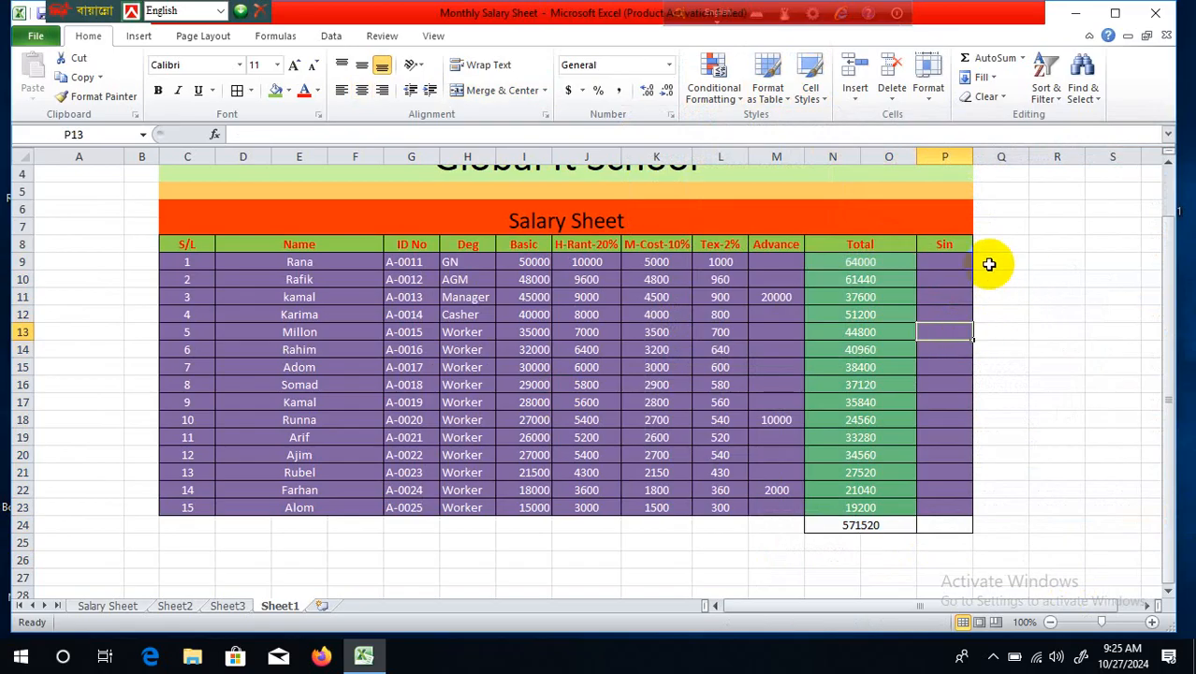
# Add a thick box border around the whole salary sheet, C2:P24.
pyautogui.scroll(1, 689, 427)
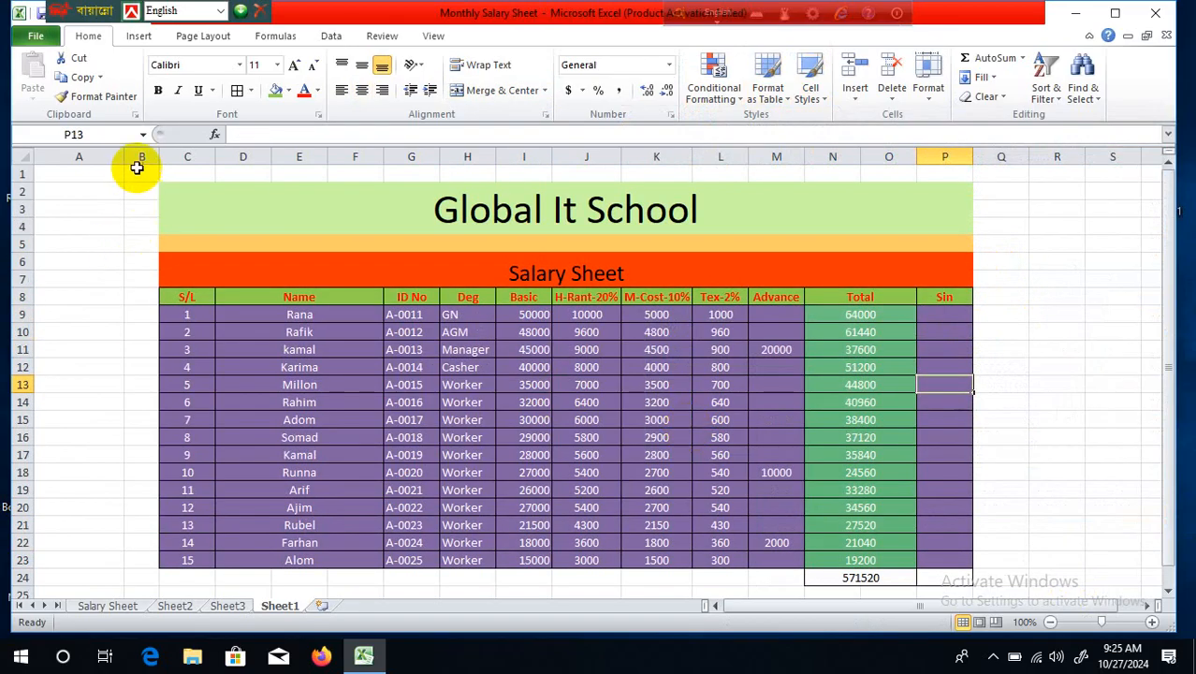
pyautogui.moveTo(136, 172); pyautogui.dragTo(993, 395)
pyautogui.click(1057, 401)
pyautogui.moveTo(195, 195); pyautogui.dragTo(761, 577)
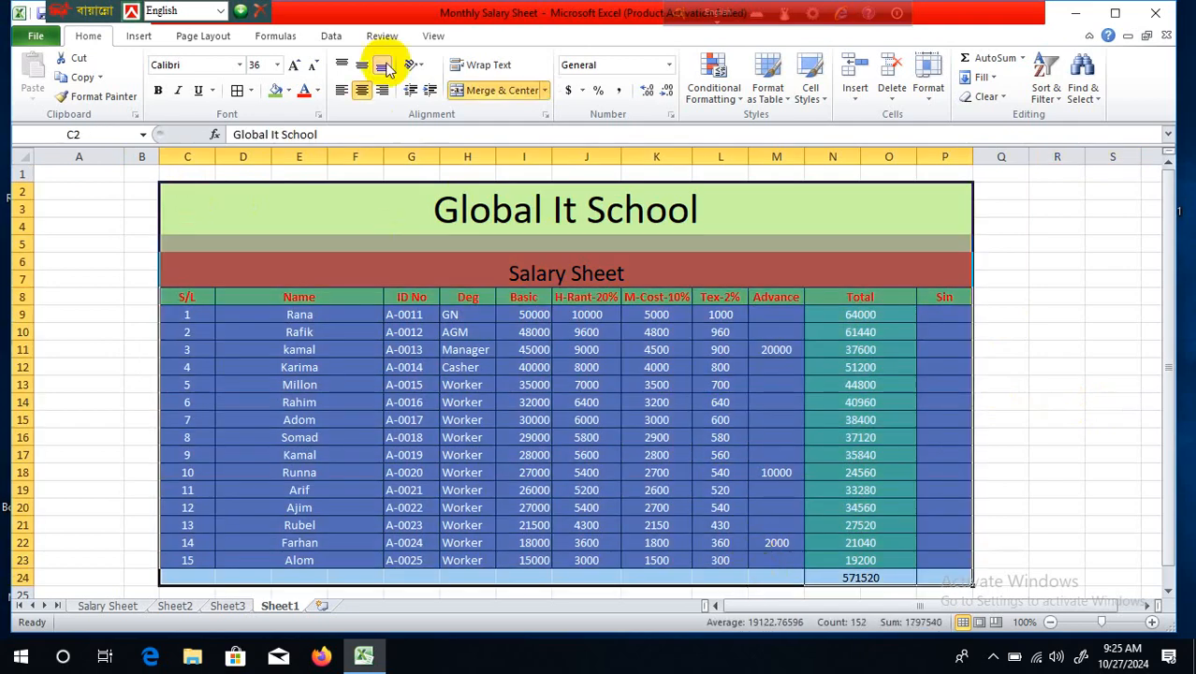
pyautogui.click(250, 90)
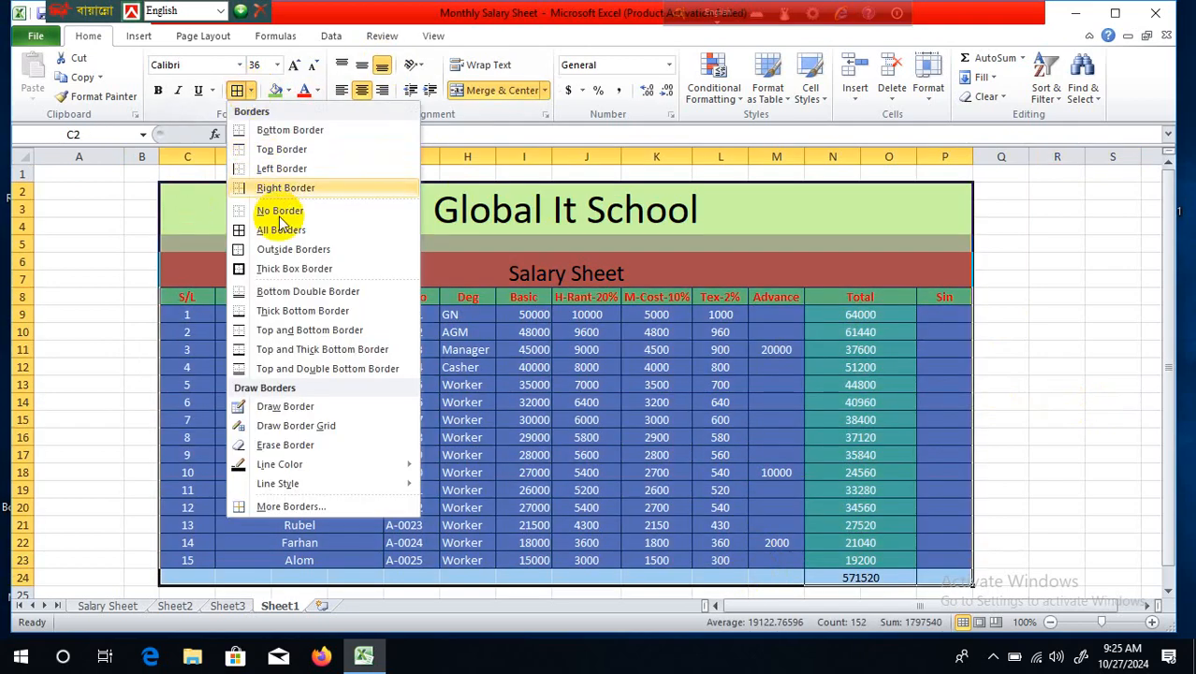
pyautogui.click(281, 269)
pyautogui.click(1073, 278)
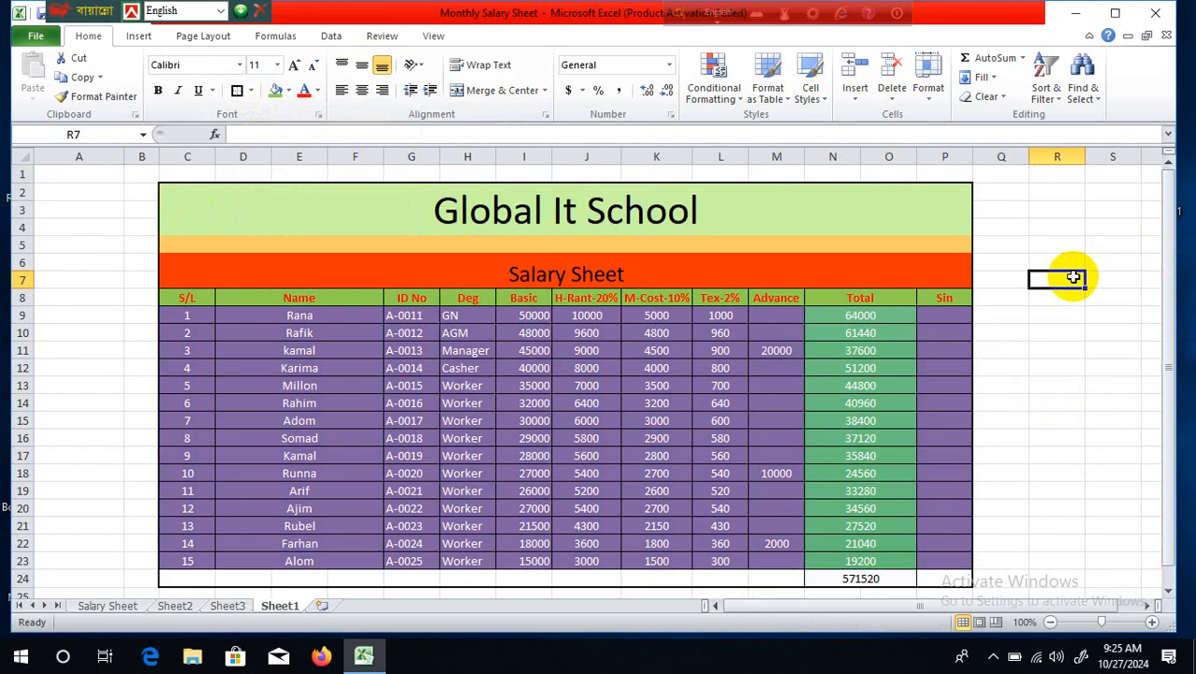
# Open the Snipping Tool and capture a new snip around the whole salary sheet.
pyautogui.scroll(-2, 1071, 273)
pyautogui.scroll(2, 1071, 273)
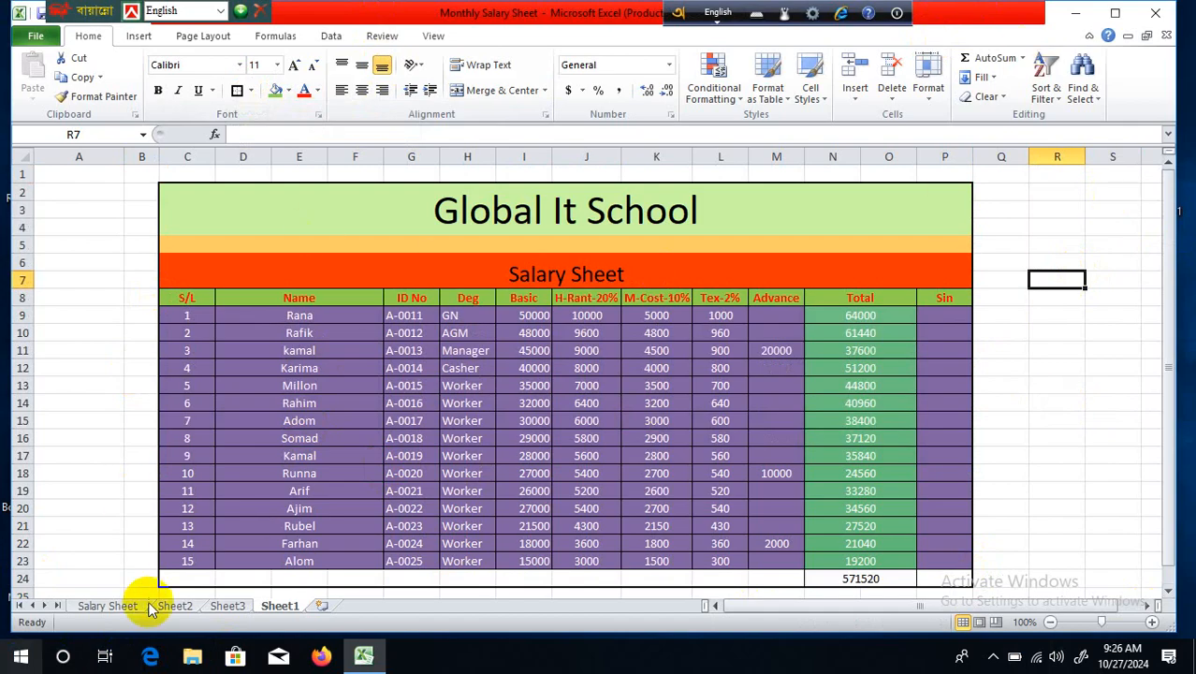
pyautogui.click(64, 660)
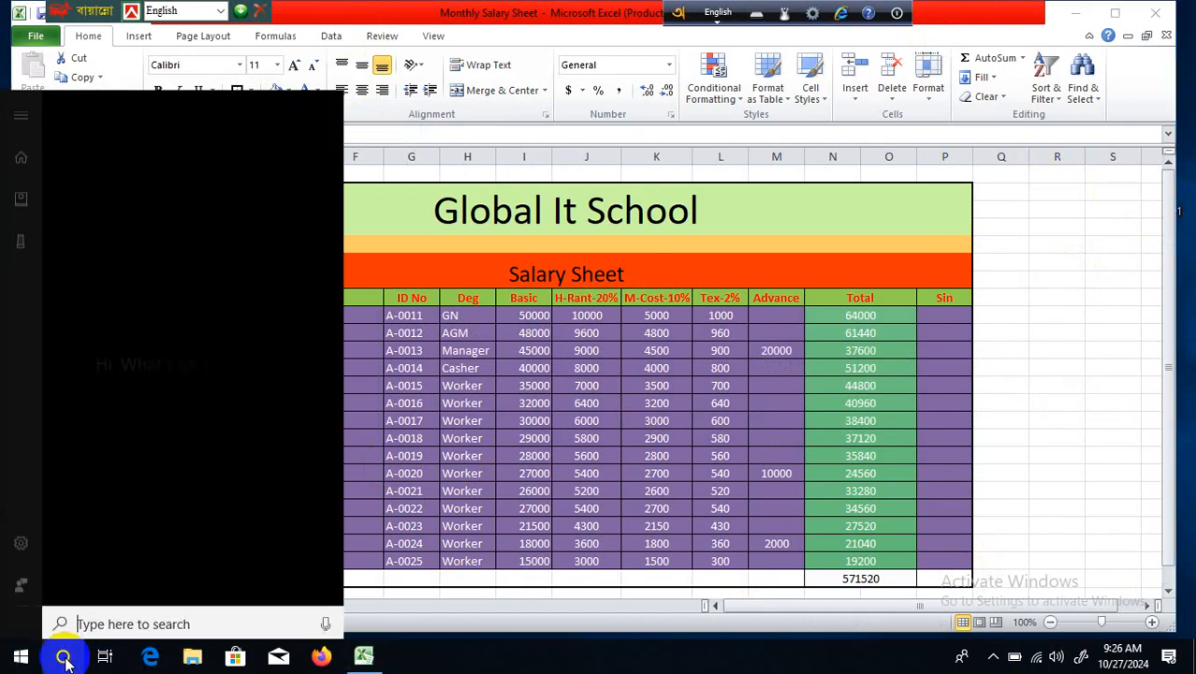
pyautogui.write('s')
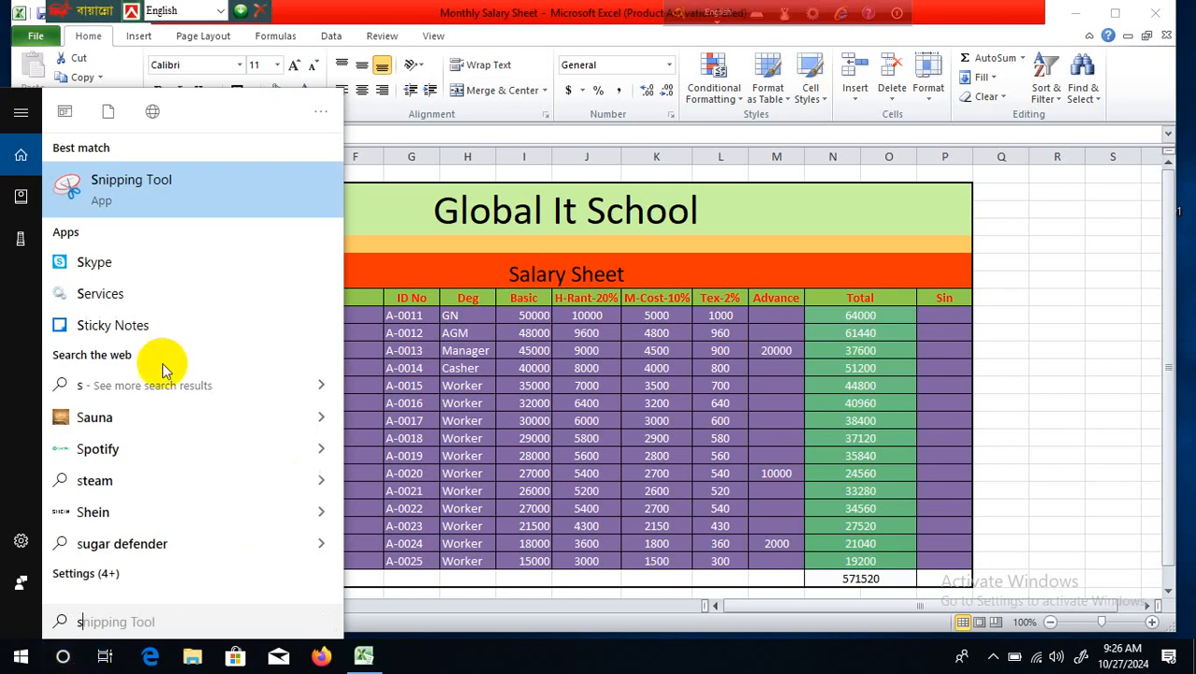
pyautogui.click(206, 188)
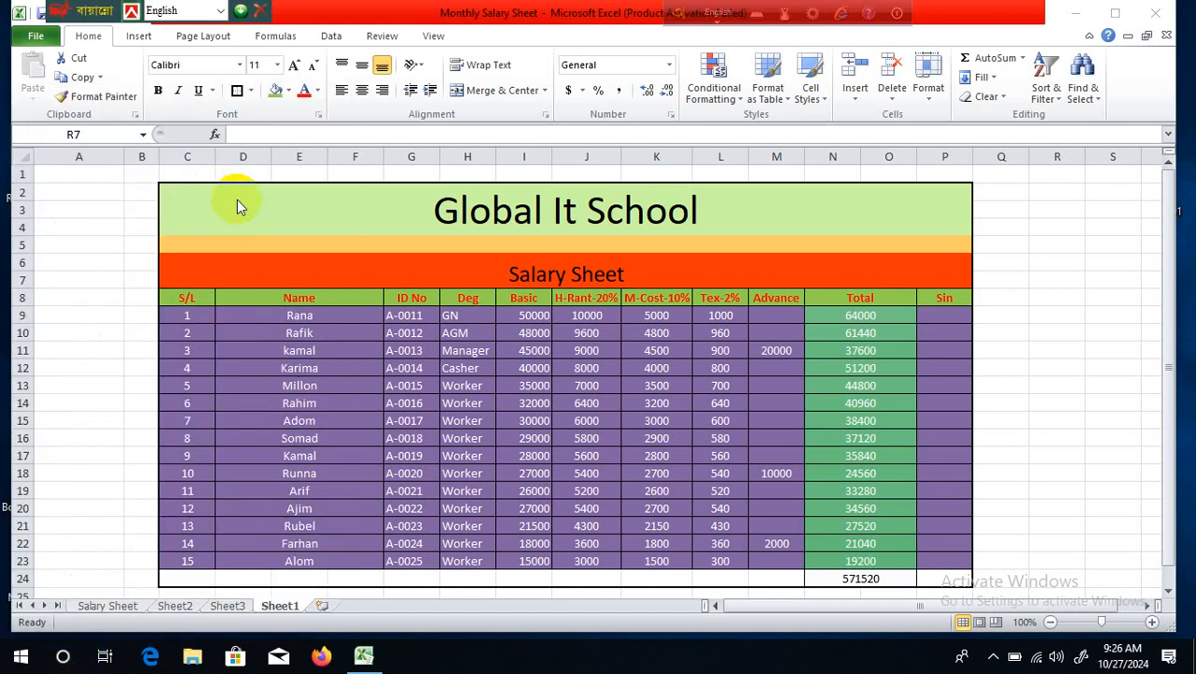
pyautogui.moveTo(971, 114); pyautogui.dragTo(984, 54)
pyautogui.click(887, 85)
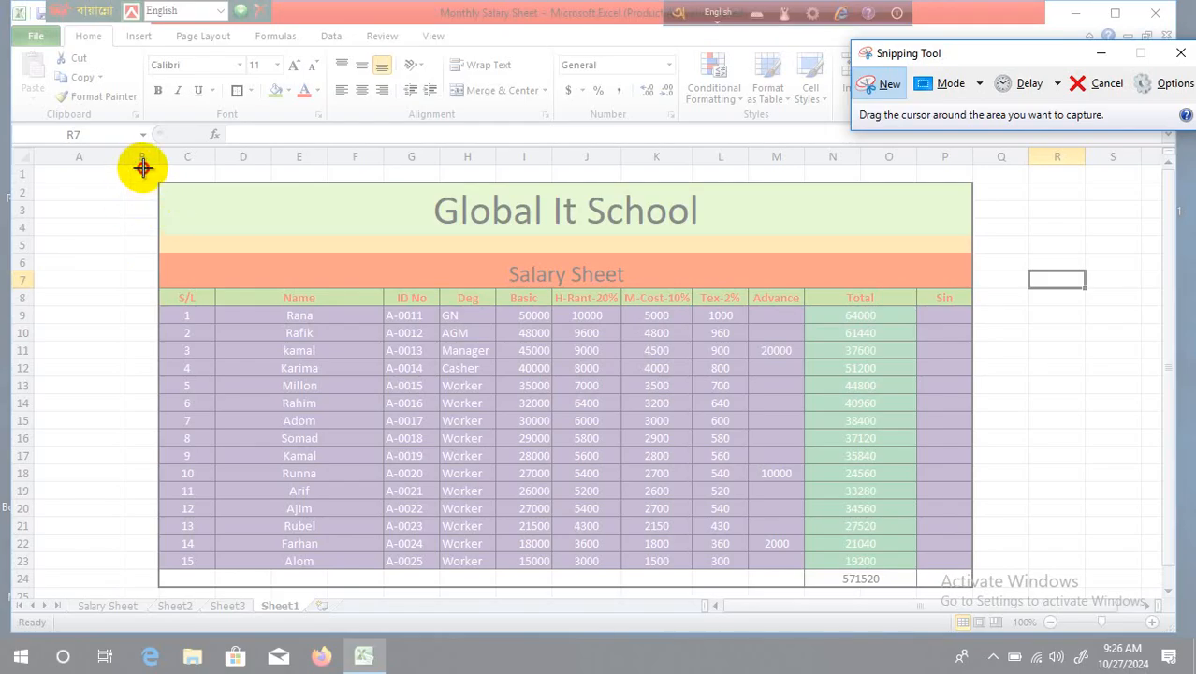
pyautogui.moveTo(142, 168); pyautogui.dragTo(989, 596)
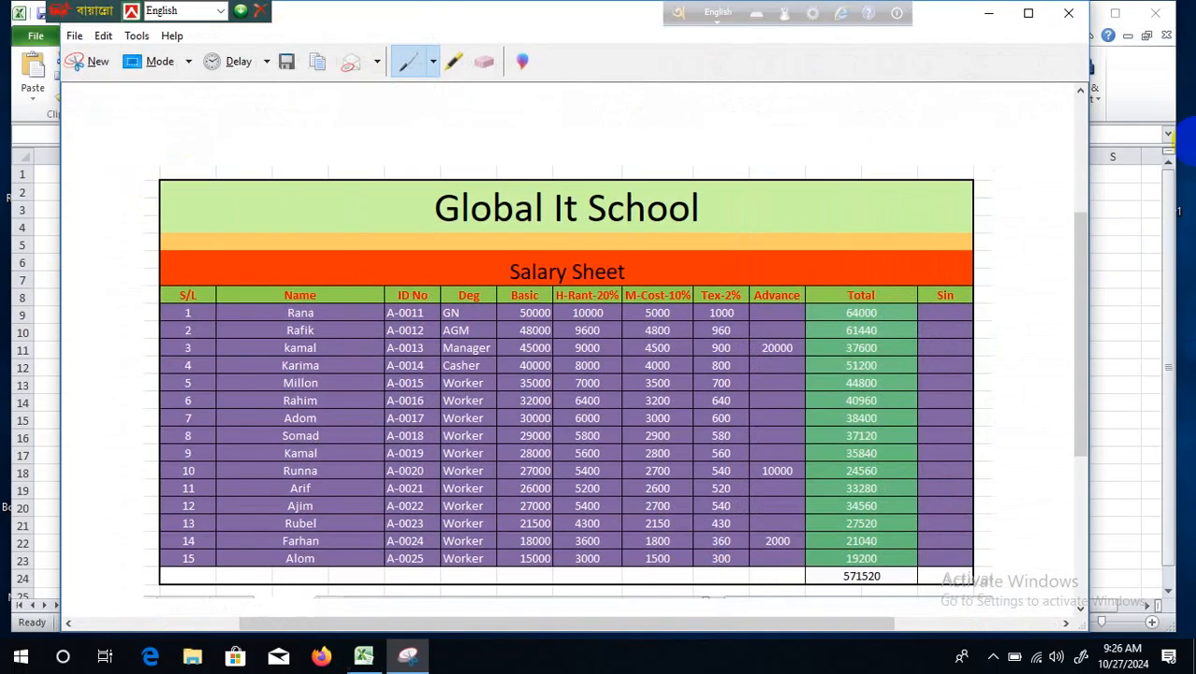
# Save the snip to the Desktop as a JPEG file named Class-21.
pyautogui.click(279, 70)
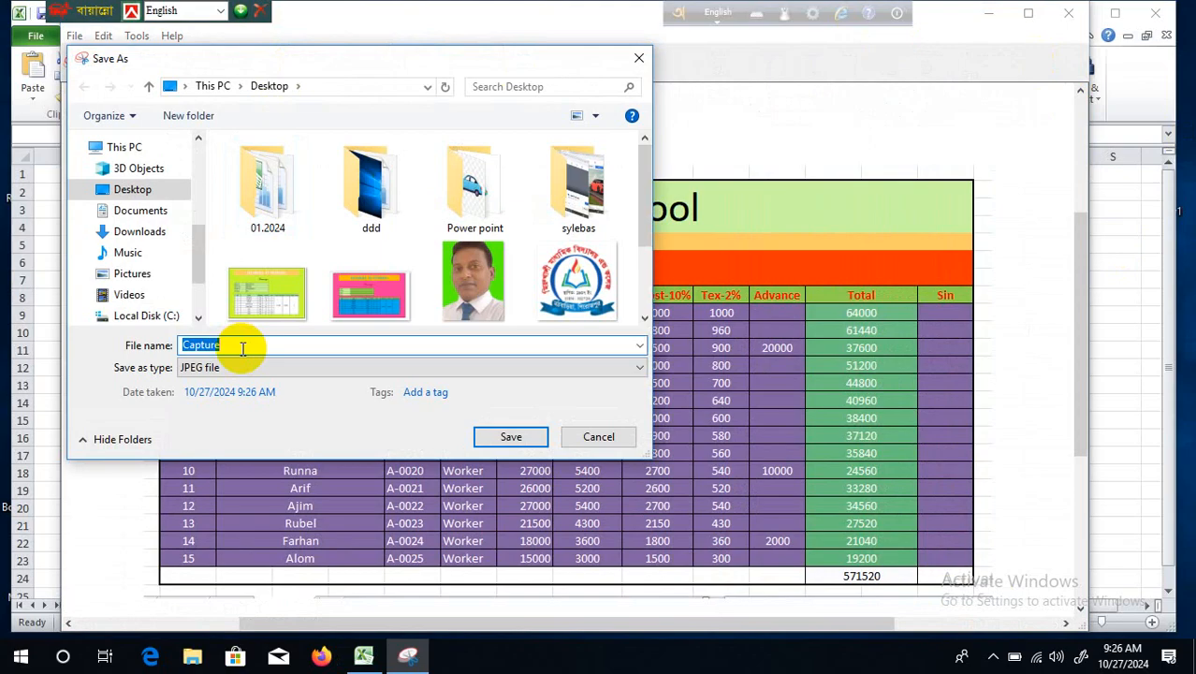
pyautogui.write('Clasd')
pyautogui.press('BackSpace')
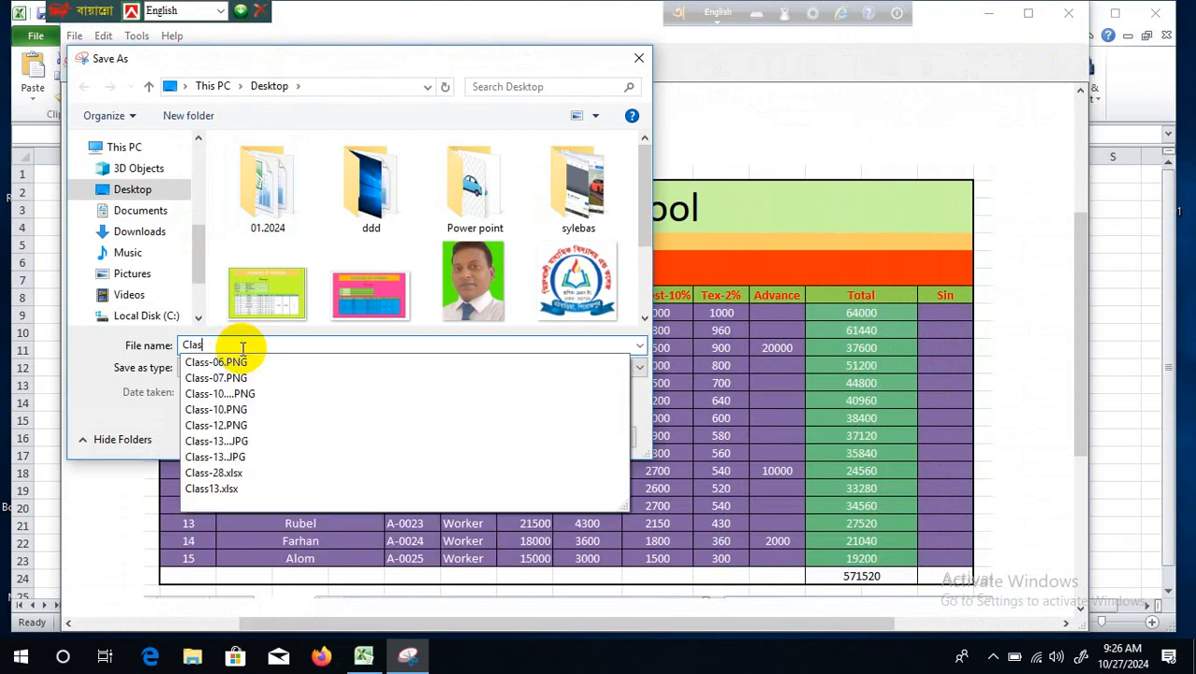
pyautogui.write('s-21')
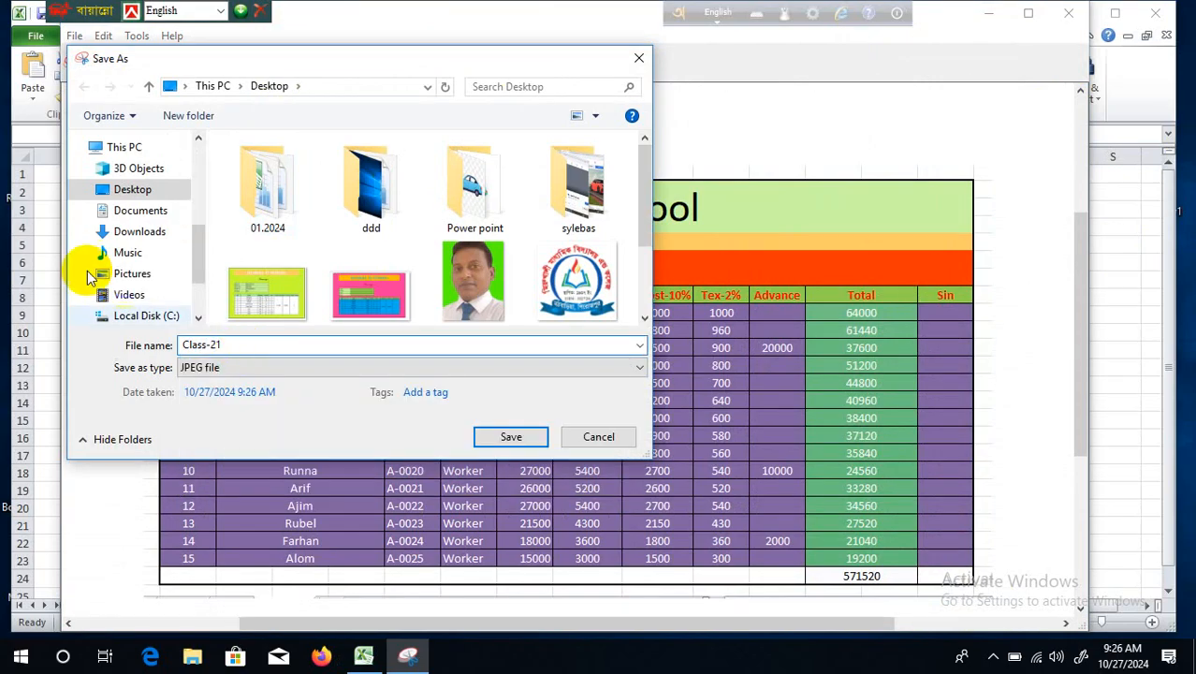
pyautogui.click(498, 432)
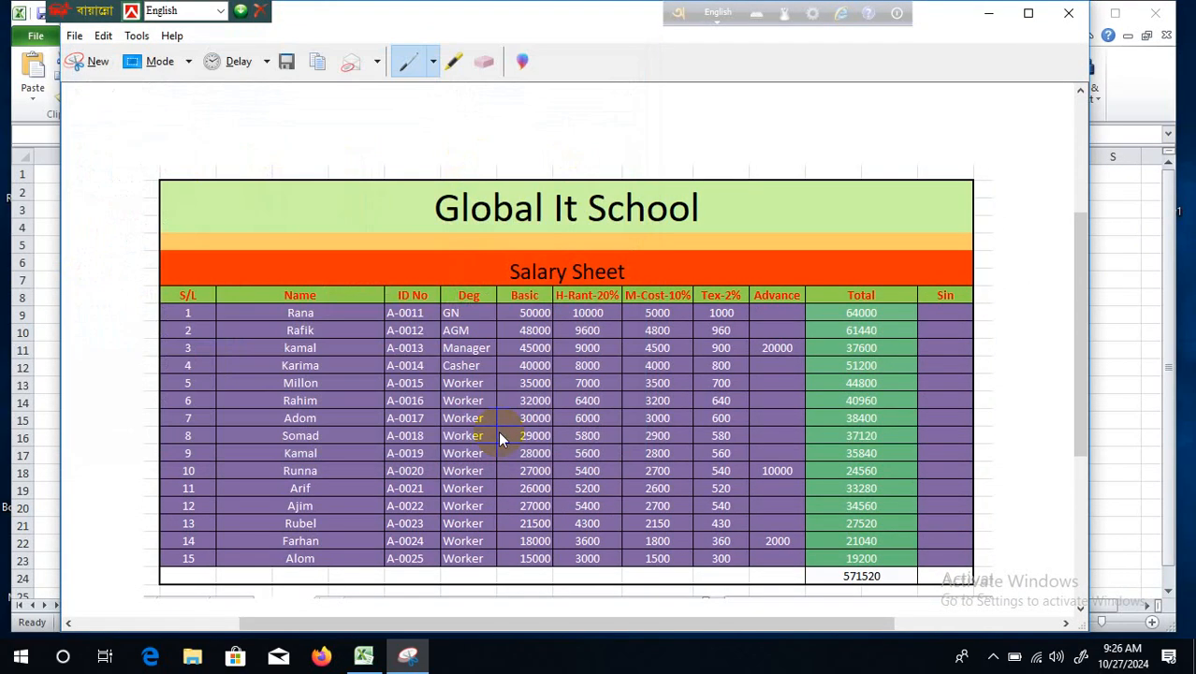
# Close the Snipping Tool and the Monthly Salary Sheet workbook.
pyautogui.click(1074, 15)
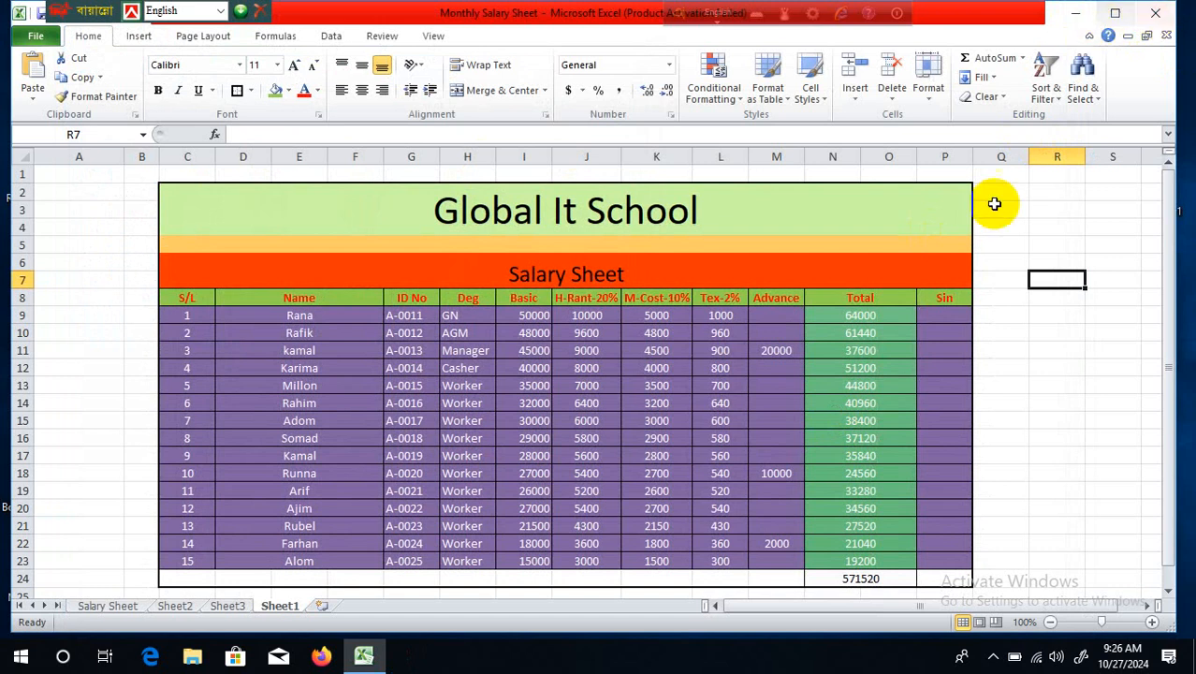
pyautogui.click(815, 319)
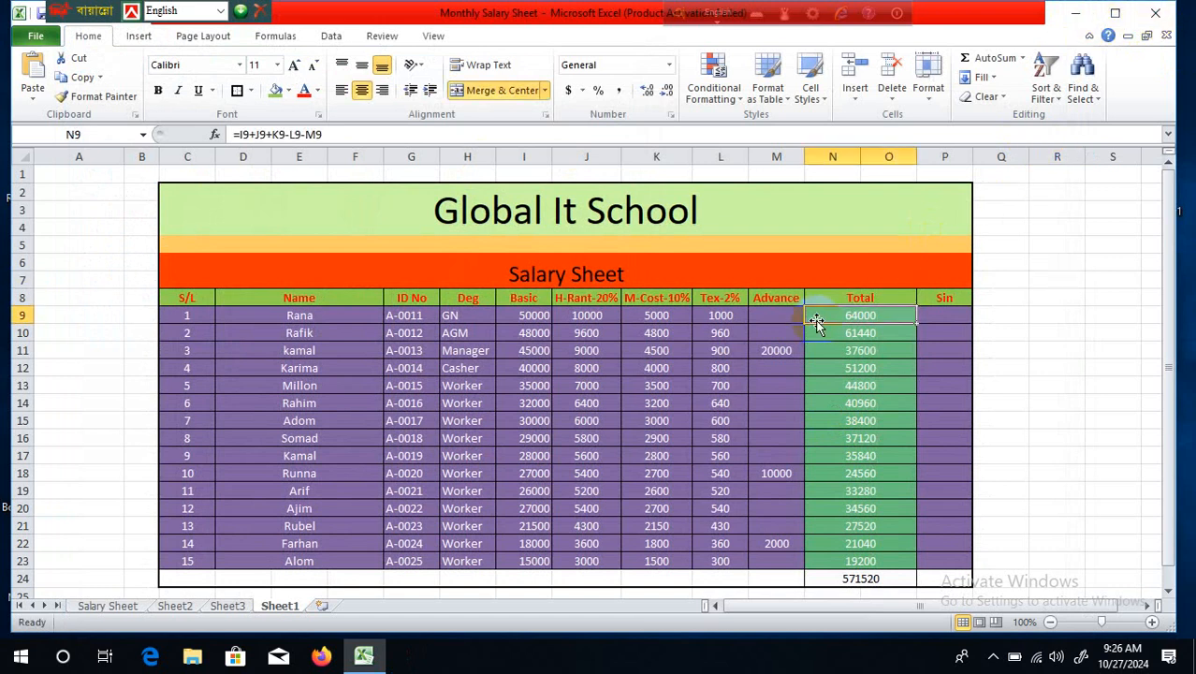
pyautogui.click(1166, 19)
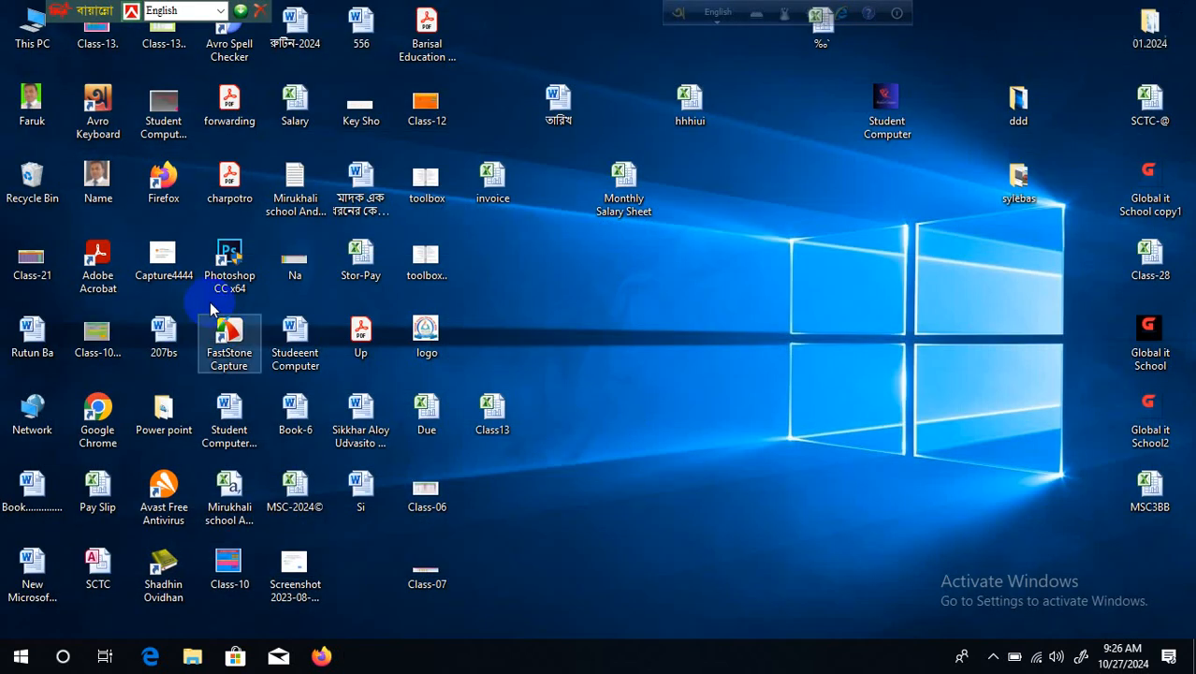